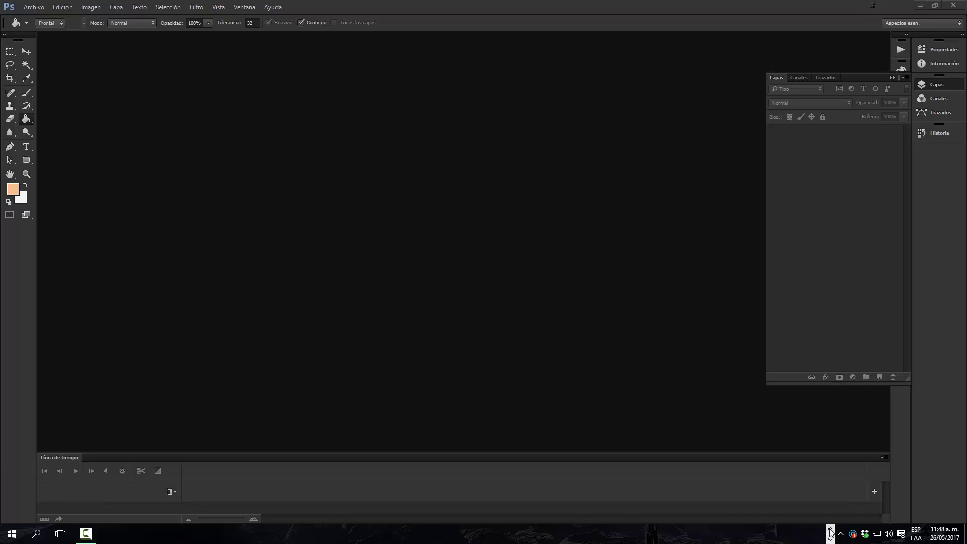
Switch to Illustrator and bring up the Illustrator folder in File Explorer.
{"action": "left_click", "coordinate": [830, 530]}
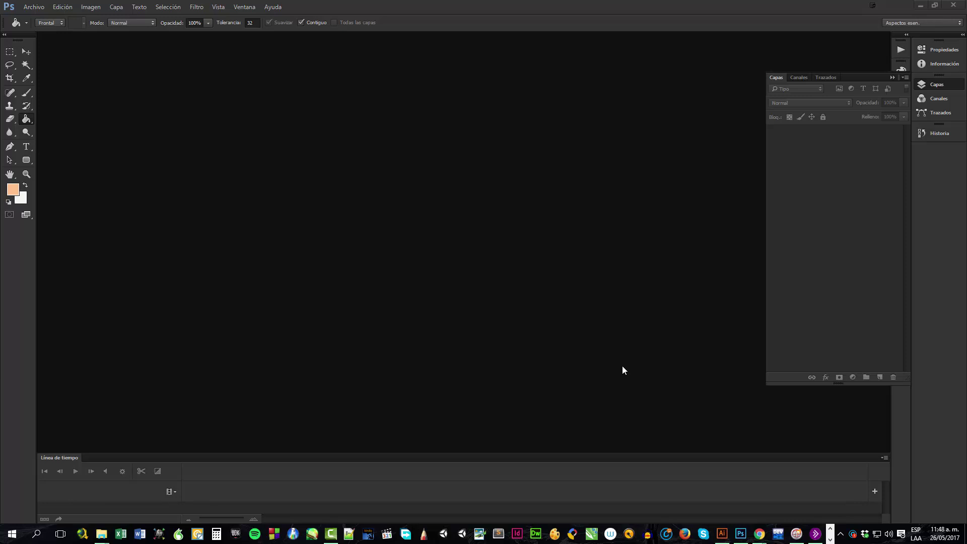
{"action": "left_click", "coordinate": [722, 539]}
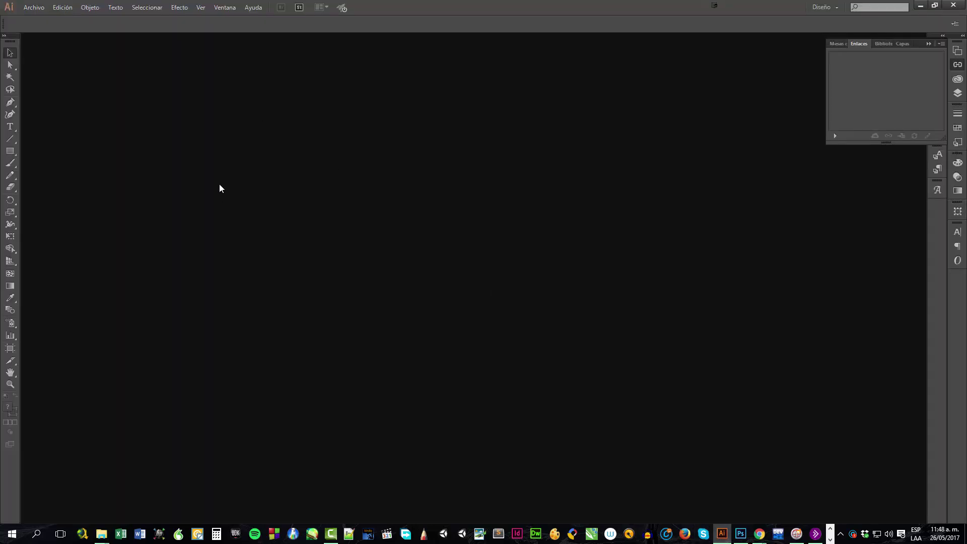
{"action": "left_click", "coordinate": [99, 540]}
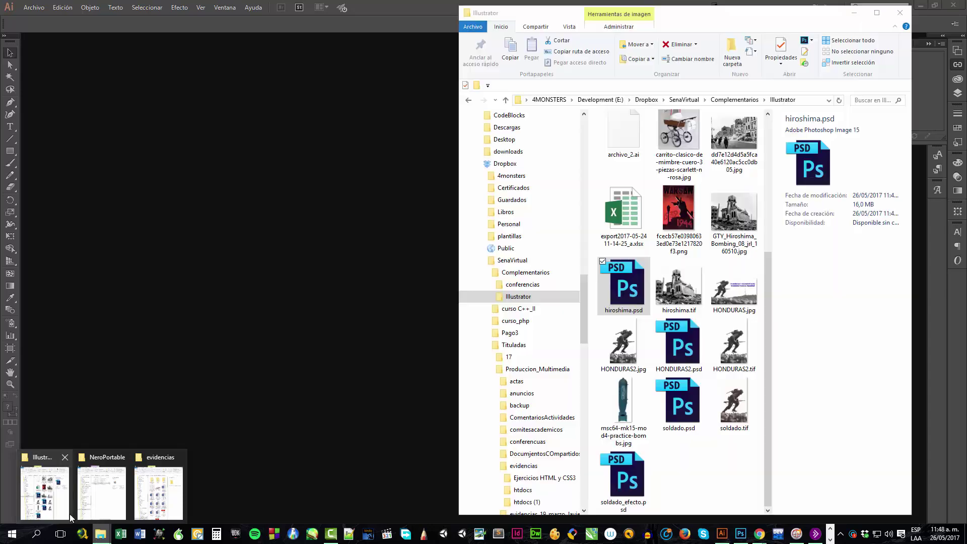
{"action": "left_click", "coordinate": [70, 515]}
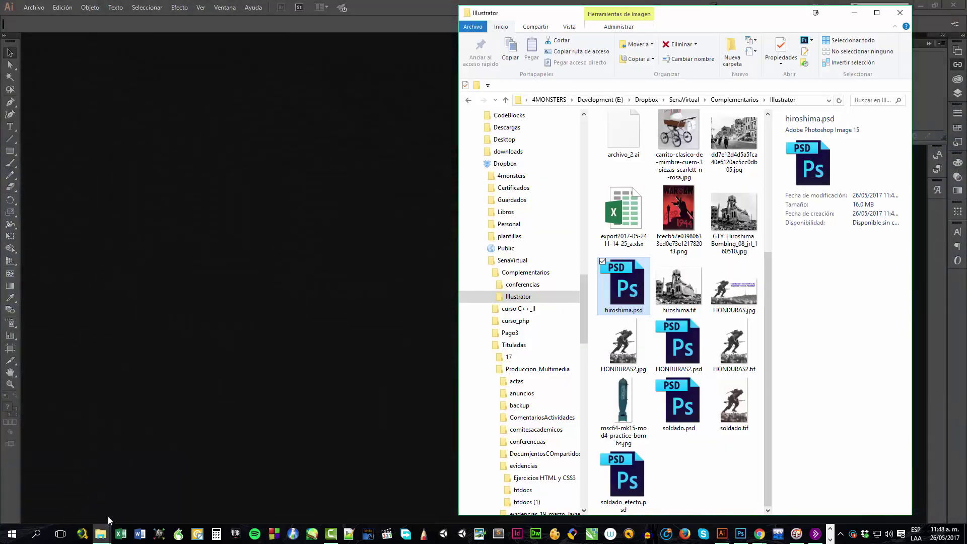
{"action": "left_click", "coordinate": [692, 481]}
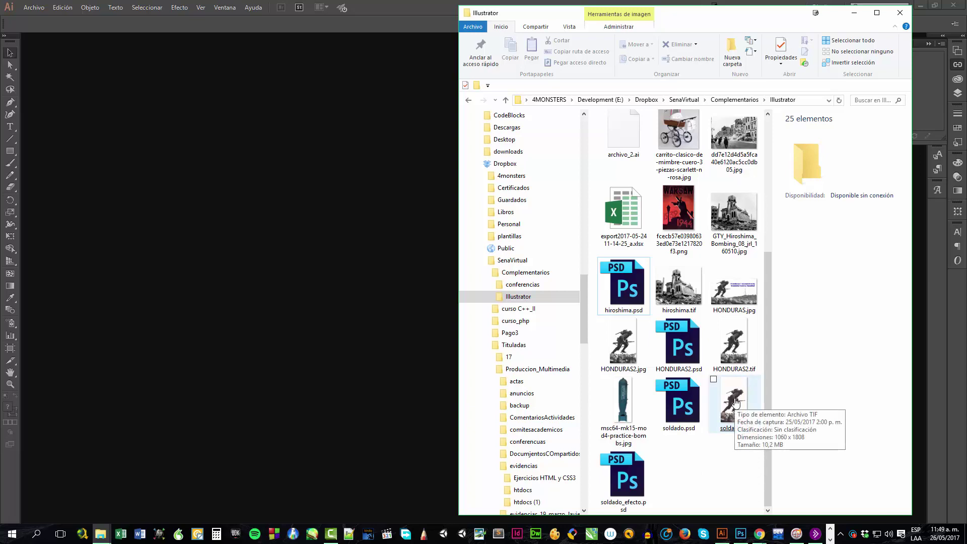
Open soldado.tif in Illustrator with layers converted to objects and colour left unmanaged, and display its layers.
{"action": "left_click_drag", "start_coordinate": [736, 401], "coordinate": [277, 356]}
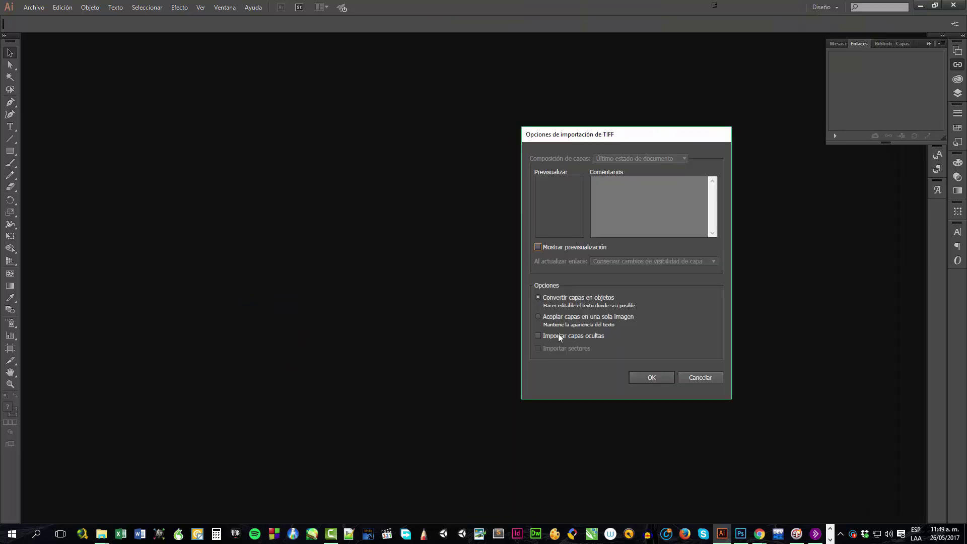
{"action": "left_click", "coordinate": [665, 381]}
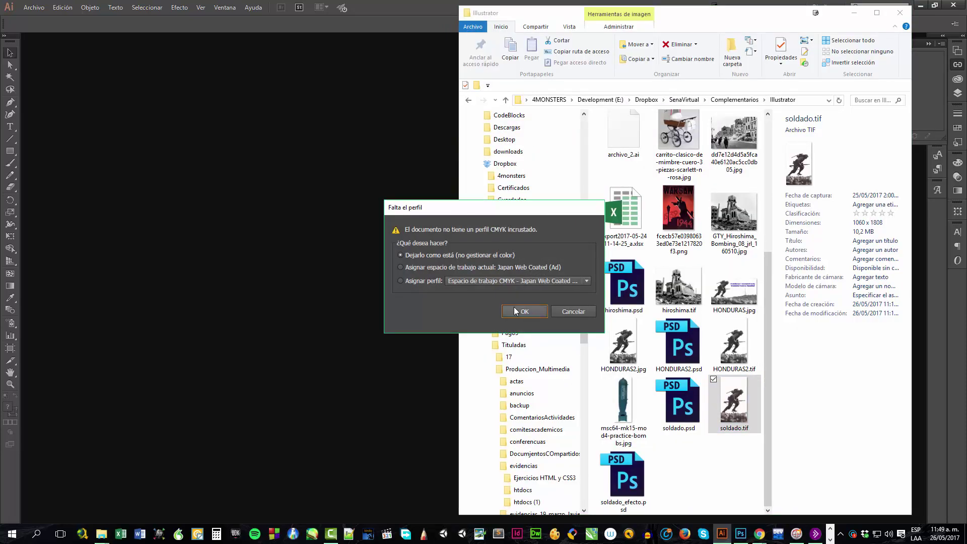
{"action": "left_click", "coordinate": [515, 311]}
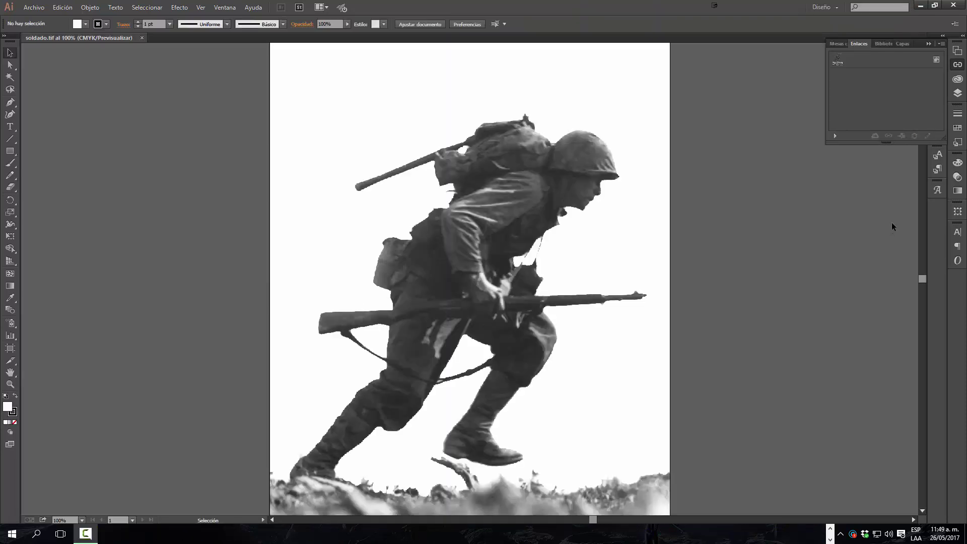
{"action": "left_click", "coordinate": [958, 93]}
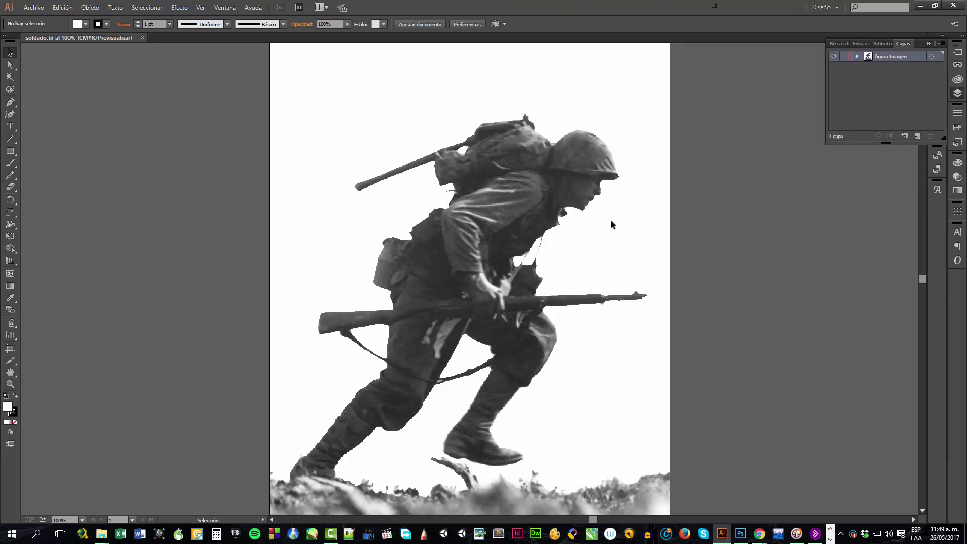
{"action": "double_click", "coordinate": [546, 202]}
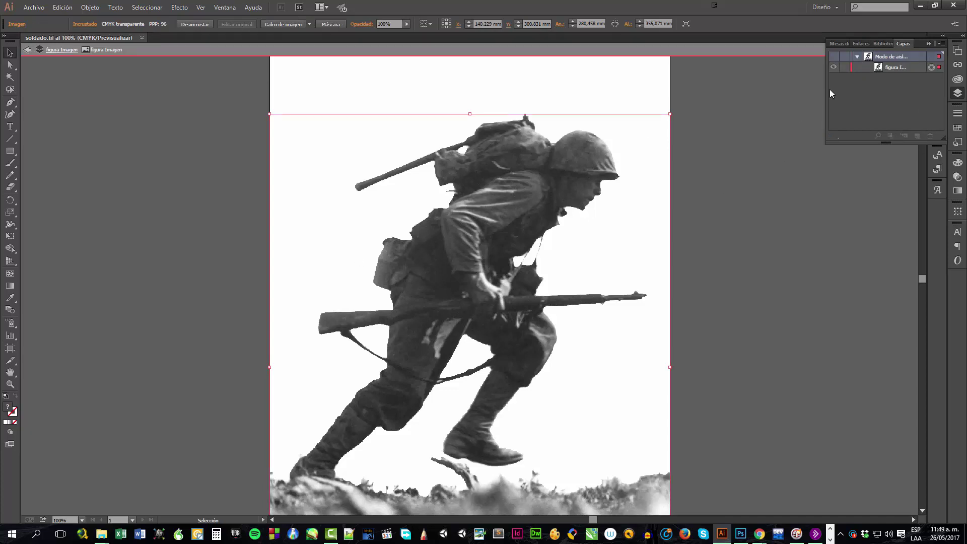
{"action": "left_click", "coordinate": [28, 51]}
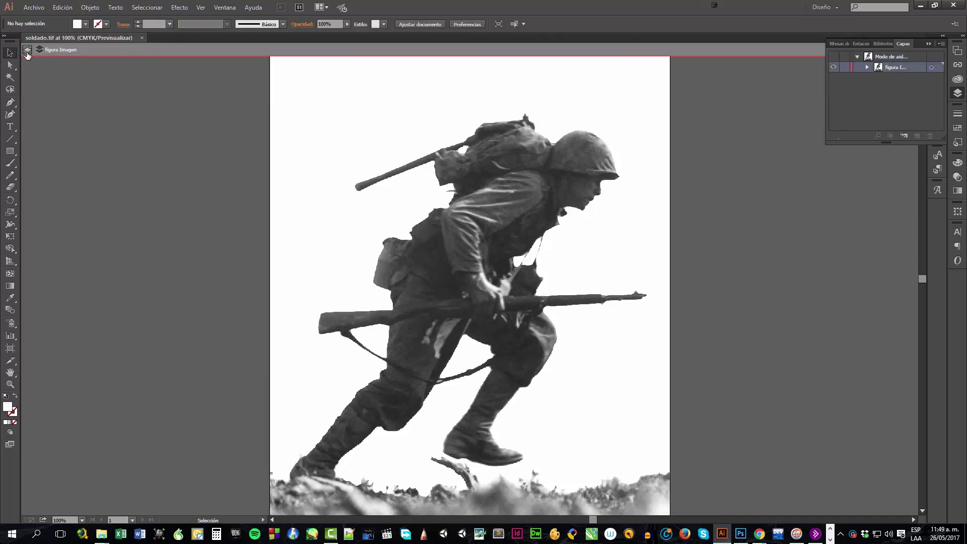
{"action": "left_click", "coordinate": [26, 51]}
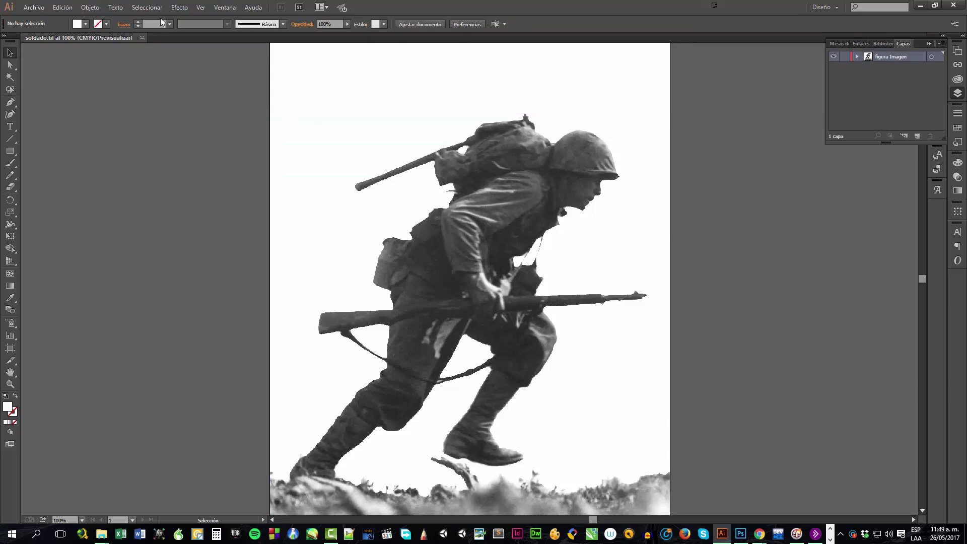
{"action": "left_click", "coordinate": [176, 11]}
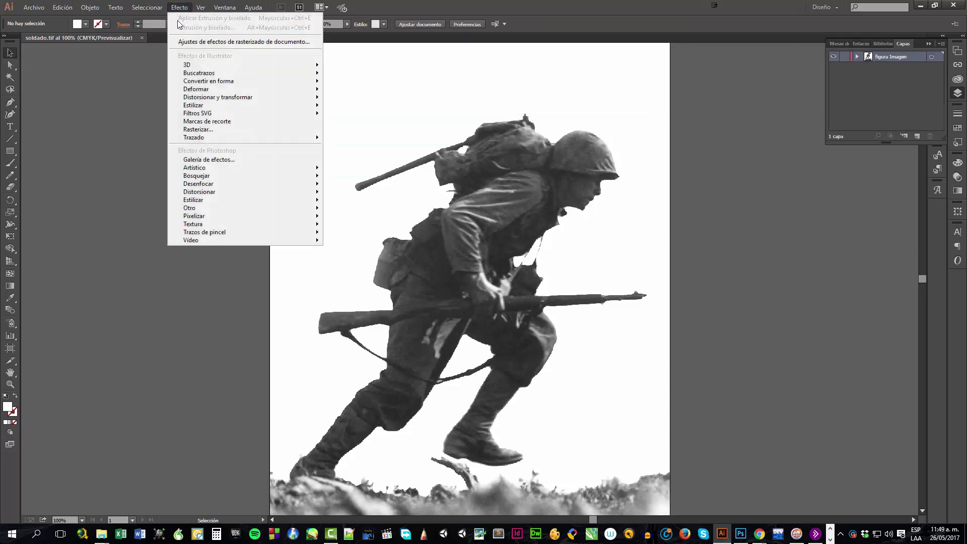
{"action": "mouse_move", "coordinate": [200, 195]}
{"action": "mouse_move", "coordinate": [194, 170]}
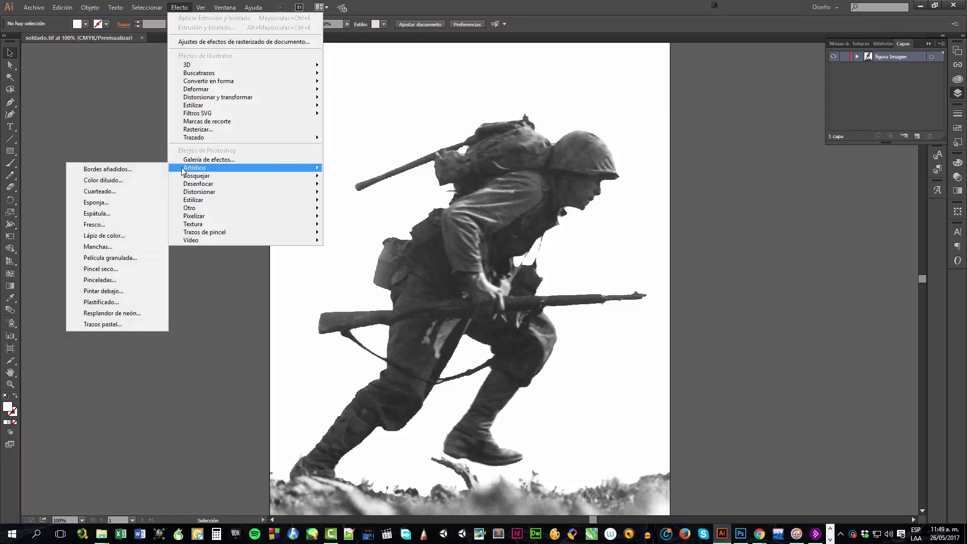
{"action": "left_click", "coordinate": [154, 168]}
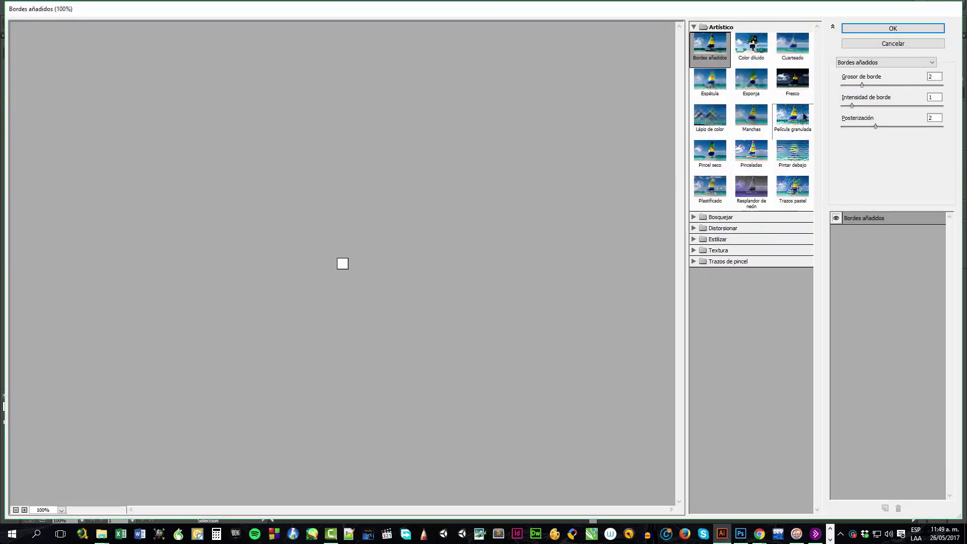
{"action": "left_click", "coordinate": [856, 44]}
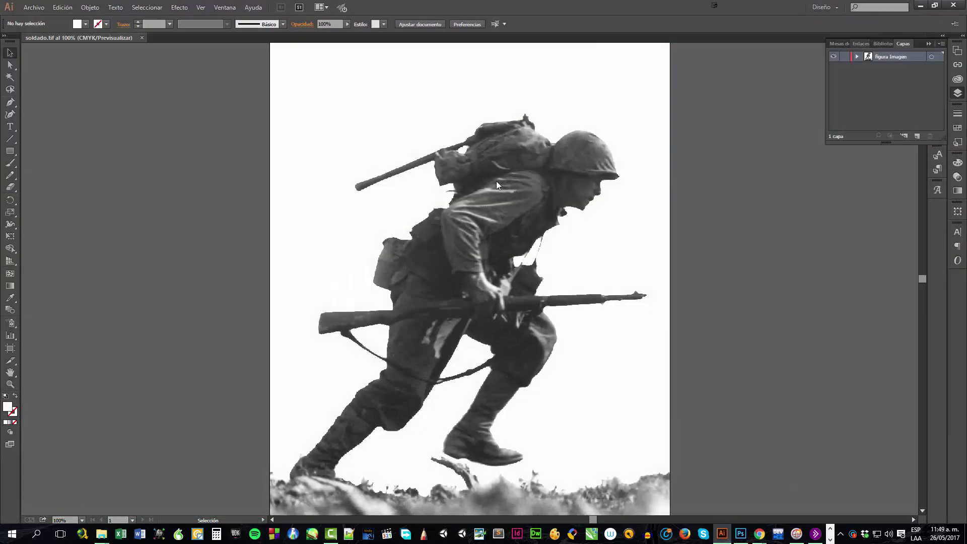
Apply the Película granulada effect to the soldier image with Granulado 8, Área resaltada 20 and a reduced Intensidad.
{"action": "left_click", "coordinate": [497, 185]}
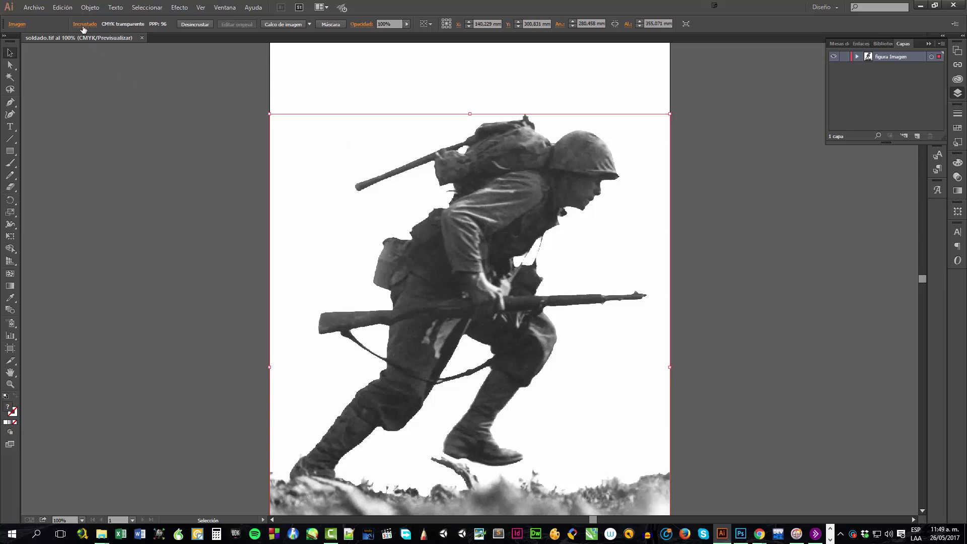
{"action": "left_click", "coordinate": [176, 8]}
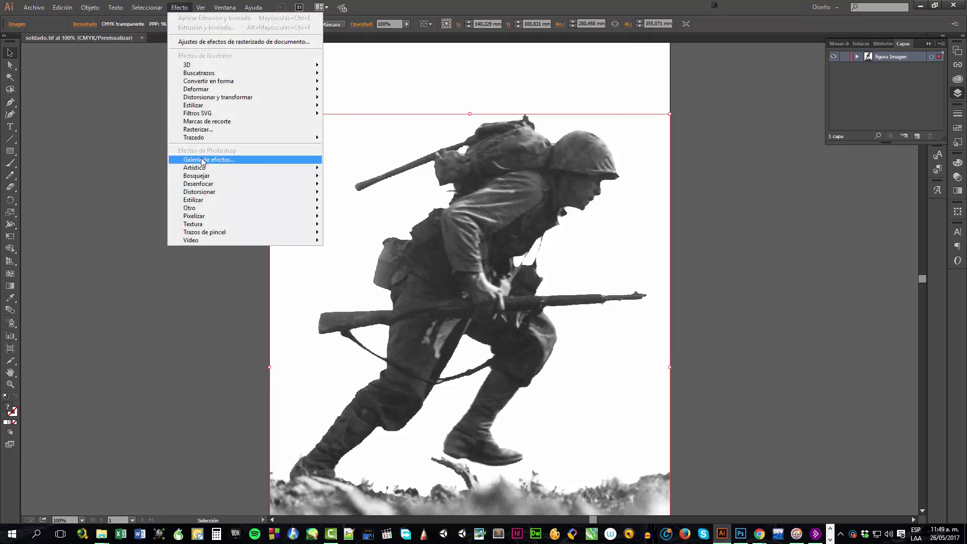
{"action": "mouse_move", "coordinate": [197, 168]}
{"action": "left_click", "coordinate": [122, 170]}
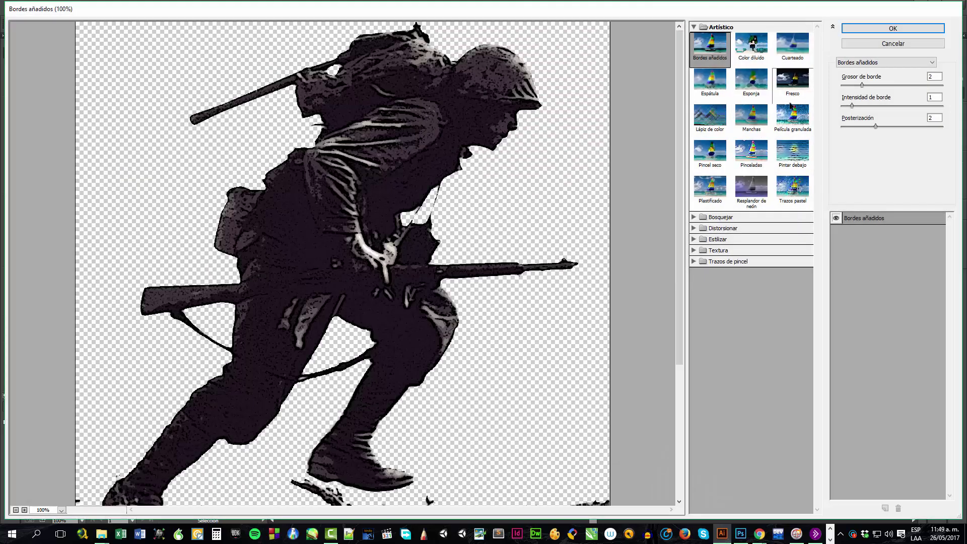
{"action": "left_click", "coordinate": [792, 114]}
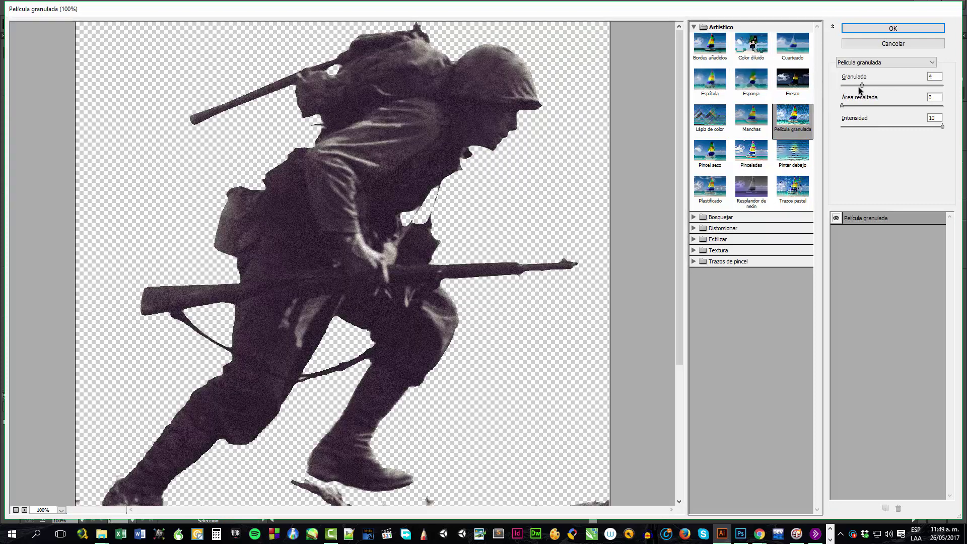
{"action": "left_click_drag", "start_coordinate": [862, 85], "coordinate": [927, 128]}
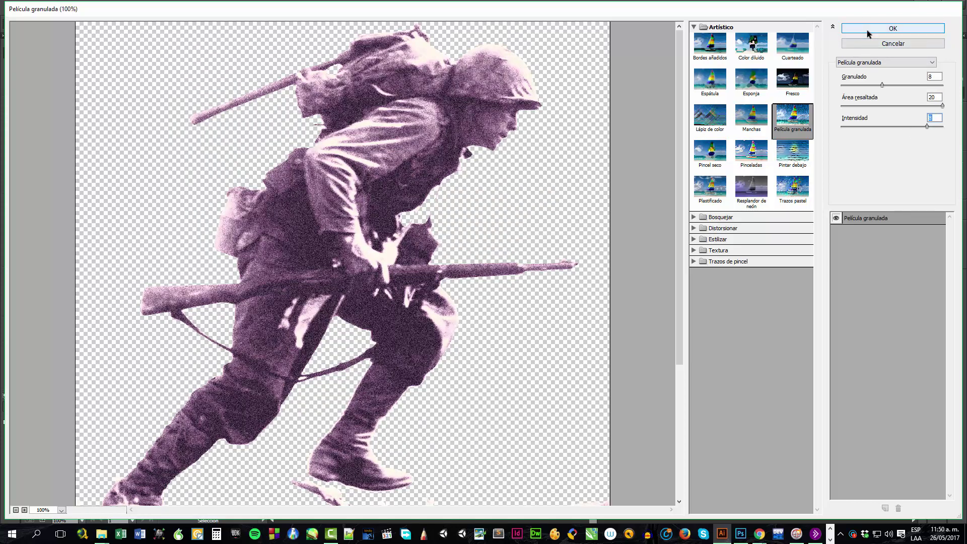
{"action": "left_click", "coordinate": [866, 30]}
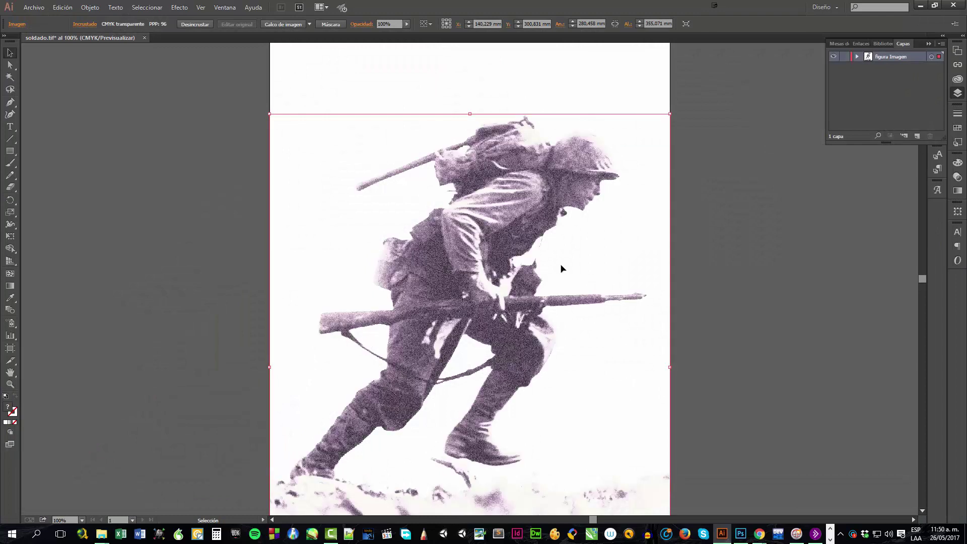
{"action": "left_click", "coordinate": [718, 267]}
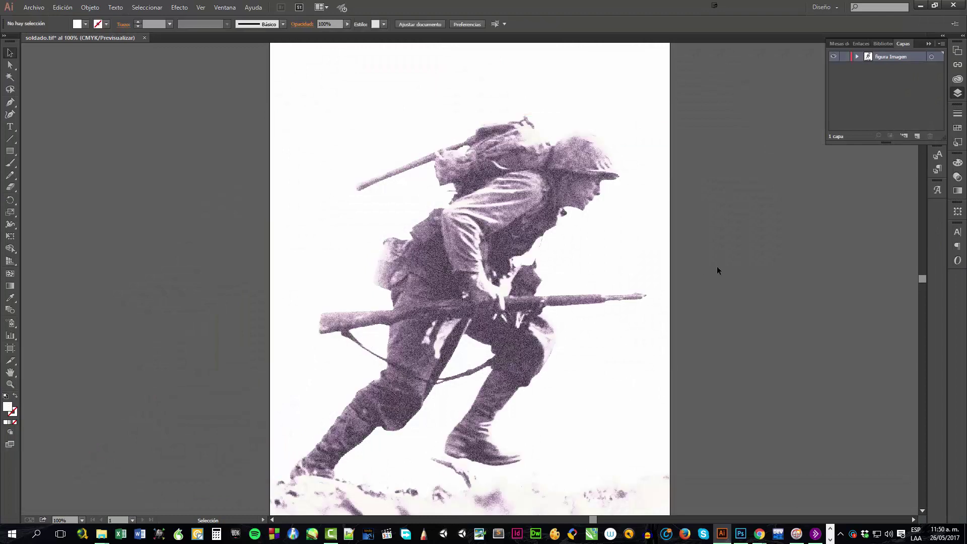
Save the document as archivo_2.ai in Illustrator CC format, replacing the existing file.
{"action": "key", "text": "ctrl+minus"}
{"action": "key", "text": "ctrl+minus"}
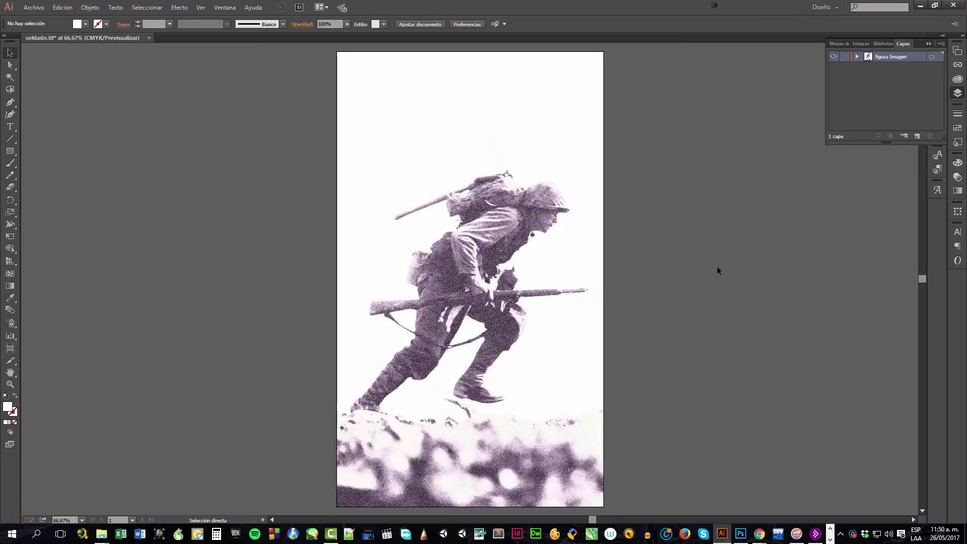
{"action": "key", "text": "ctrl"}
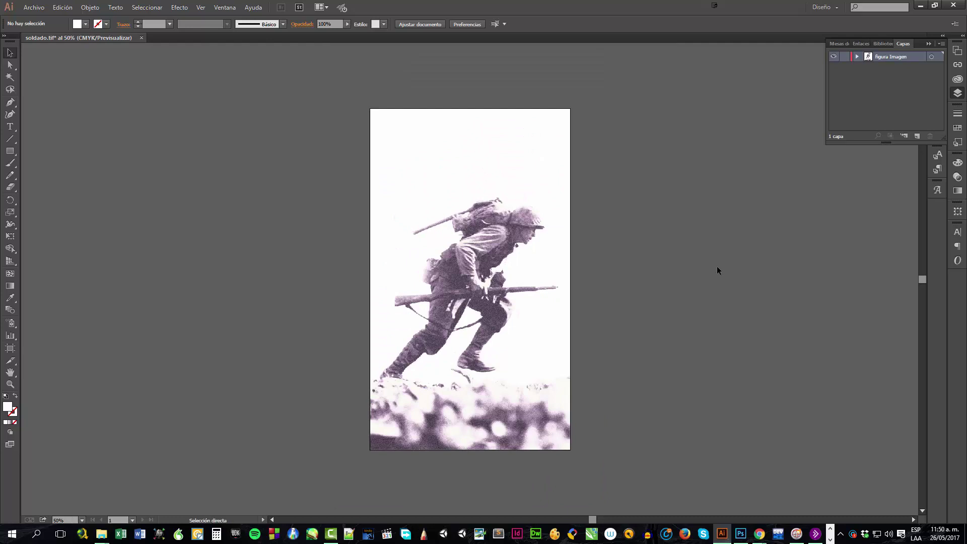
{"action": "key", "text": "ctrl+shift+s"}
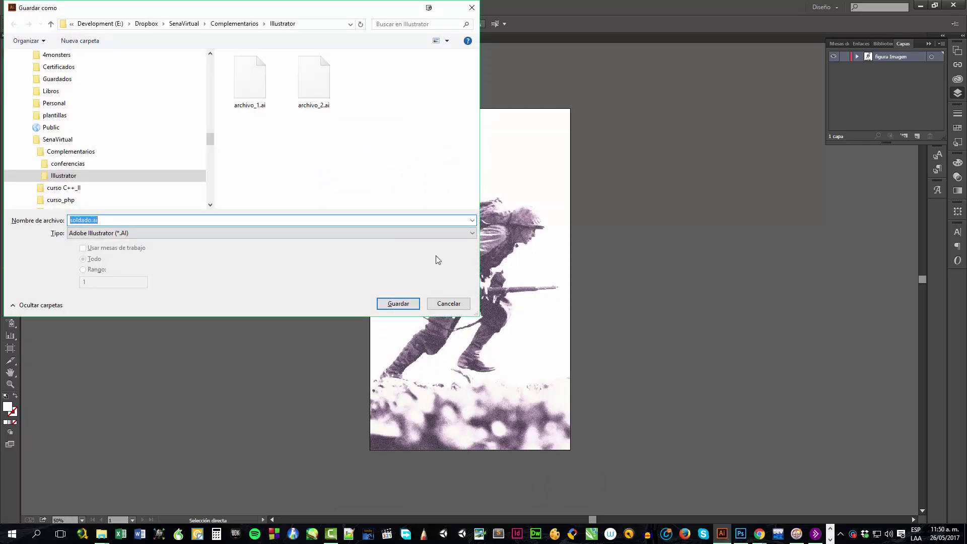
{"action": "double_click", "coordinate": [308, 99]}
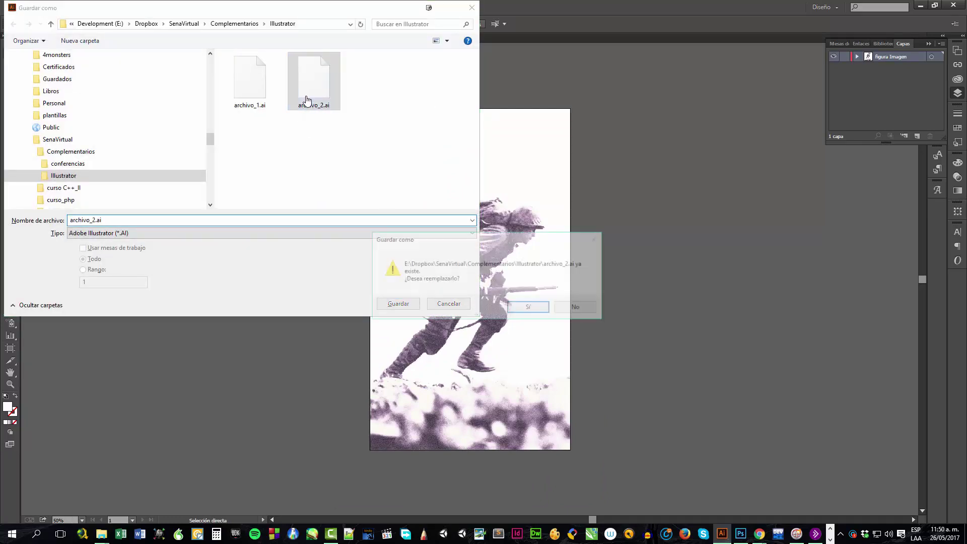
{"action": "left_click", "coordinate": [280, 192]}
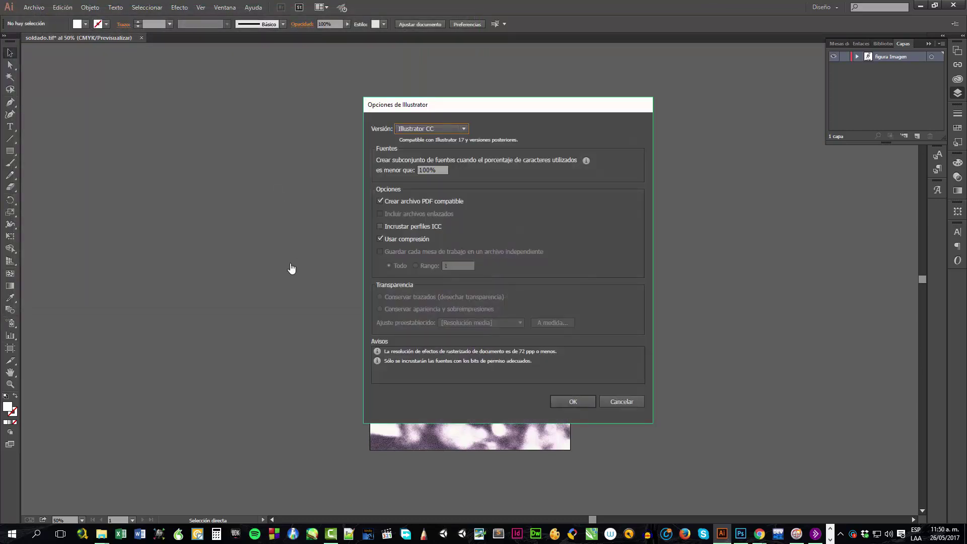
{"action": "left_click", "coordinate": [554, 401]}
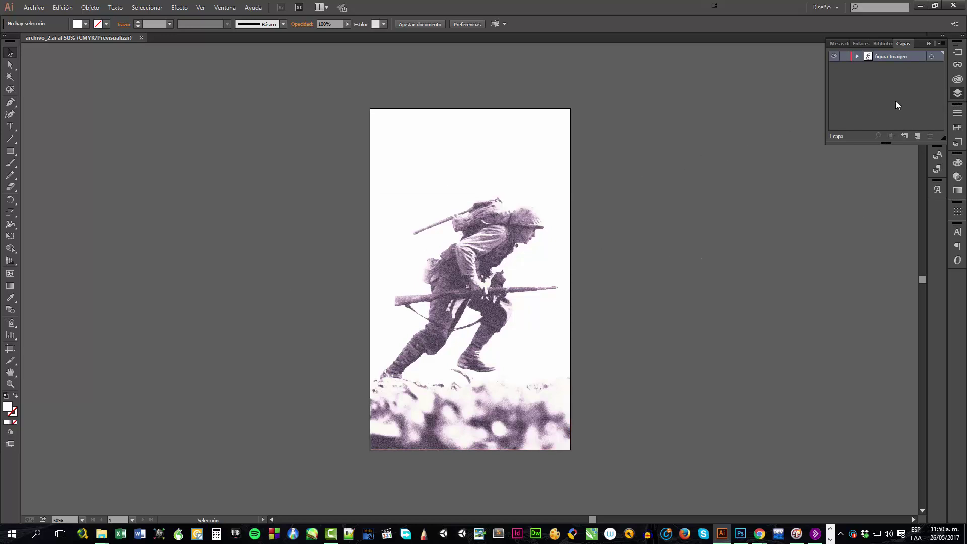
Add a new layer below the figura Imagen layer and name it "figura fondo".
{"action": "left_click", "coordinate": [915, 135]}
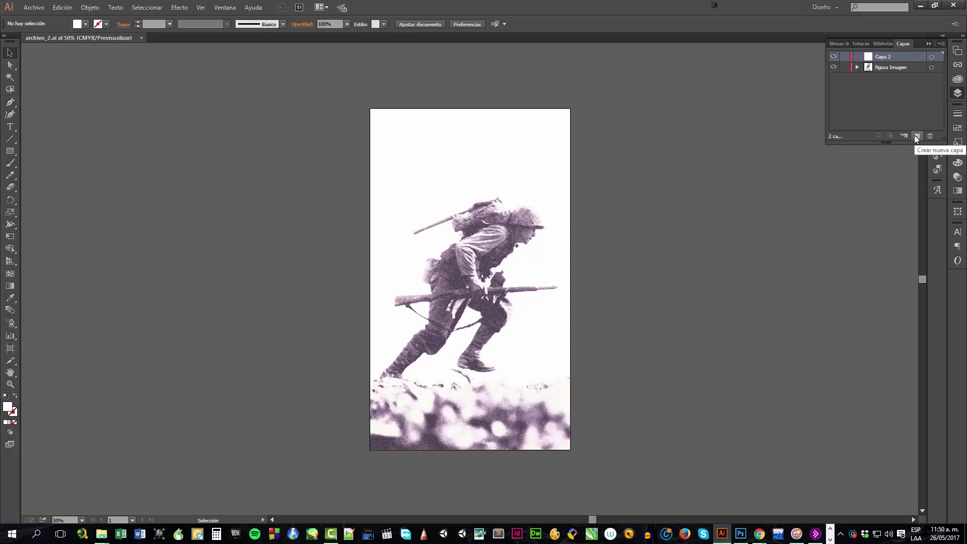
{"action": "left_click", "coordinate": [881, 63]}
{"action": "left_click_drag", "start_coordinate": [881, 63], "coordinate": [883, 71]}
{"action": "double_click", "coordinate": [884, 67]}
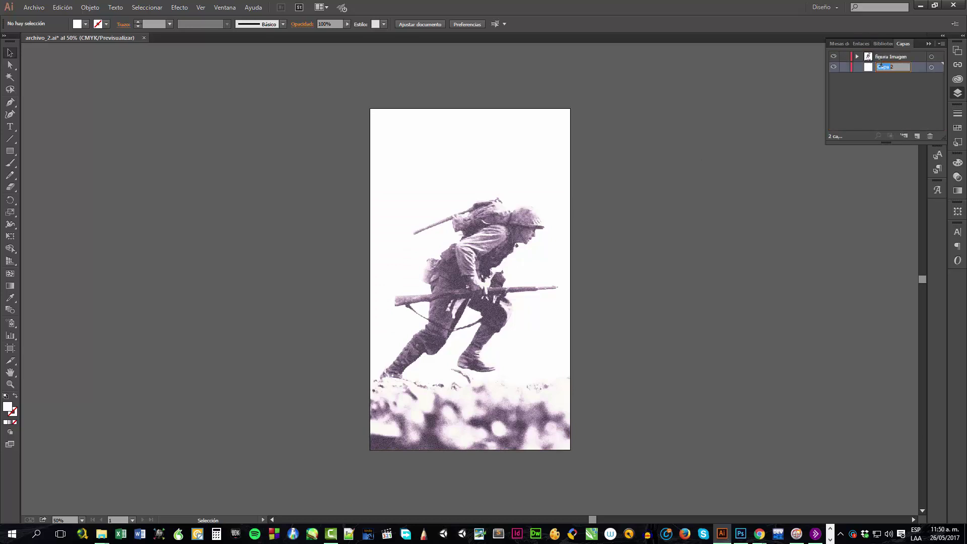
{"action": "double_click", "coordinate": [897, 67]}
{"action": "type", "text": "figura fondo"}
{"action": "key", "text": "Return"}
Place hiroshima.tif from the Illustrator folder on the figura fondo layer, behind the soldier, and select it.
{"action": "mouse_move", "coordinate": [101, 534]}
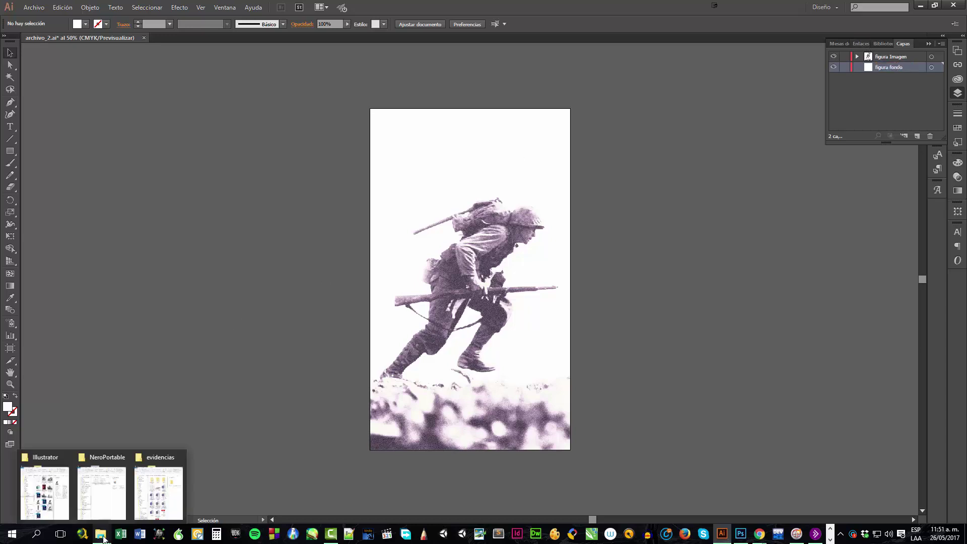
{"action": "left_click", "coordinate": [48, 492]}
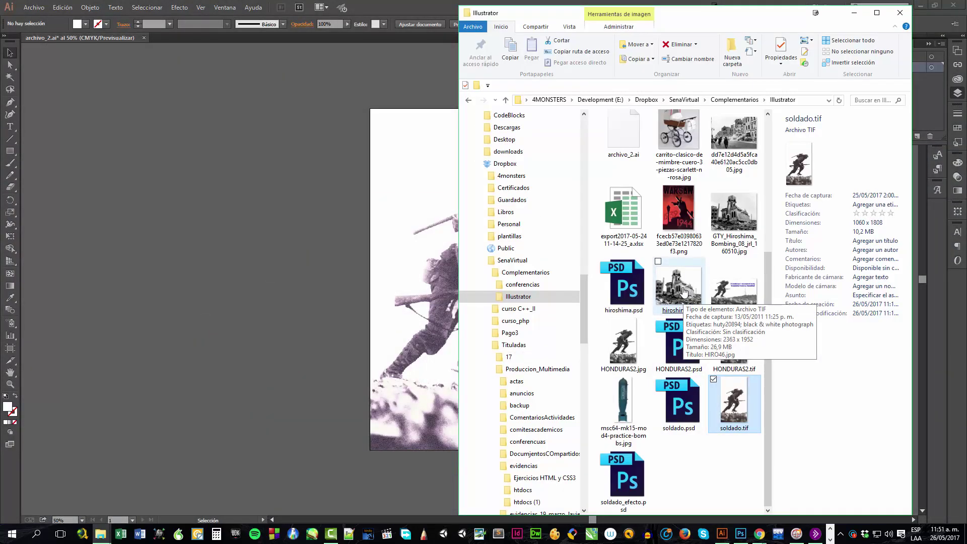
{"action": "left_click_drag", "start_coordinate": [684, 292], "coordinate": [408, 405]}
{"action": "left_click", "coordinate": [474, 320]}
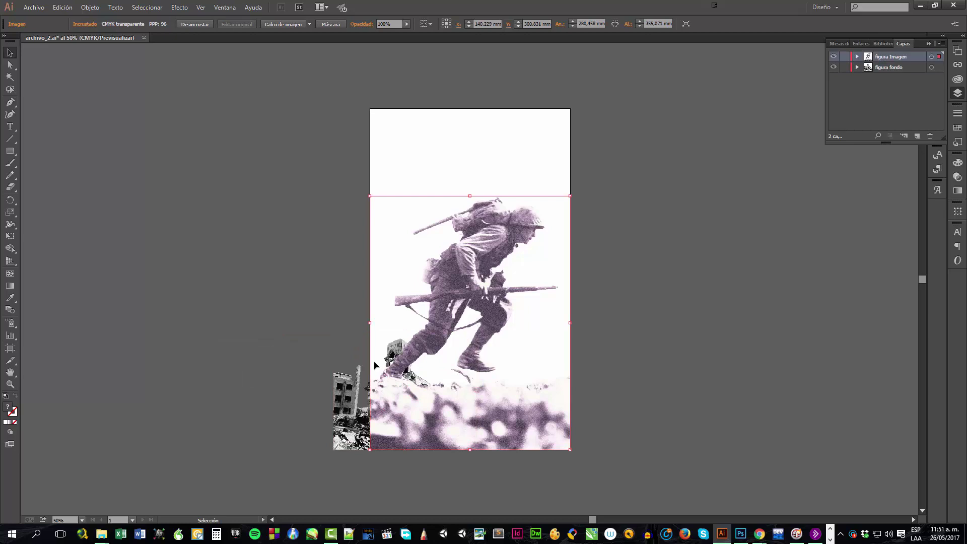
{"action": "left_click", "coordinate": [312, 385]}
{"action": "left_click", "coordinate": [345, 396]}
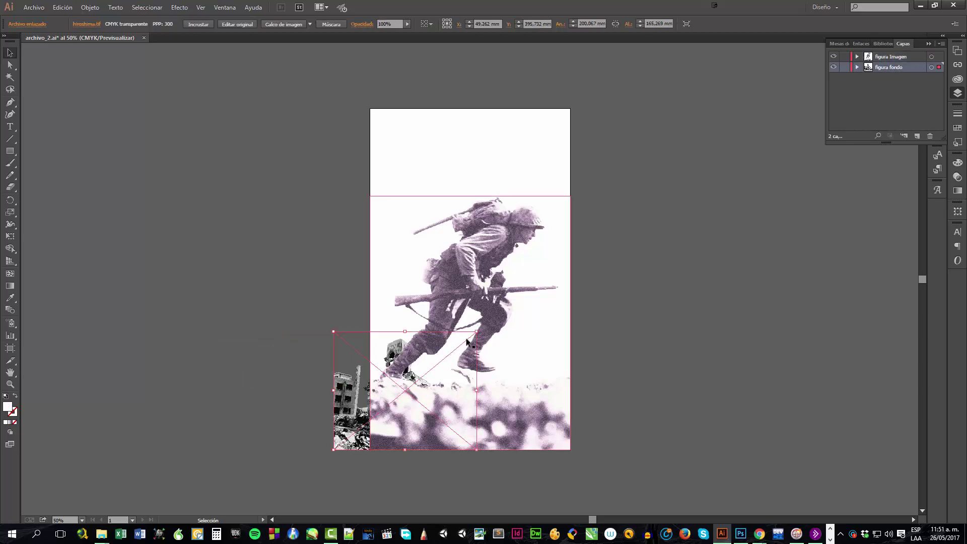
Enlarge the Hiroshima image to about 579 × 478 mm, matching the artboard's height, and tilt it clockwise with its tower inside the artboard.
{"action": "left_click_drag", "start_coordinate": [485, 321], "coordinate": [794, 109]}
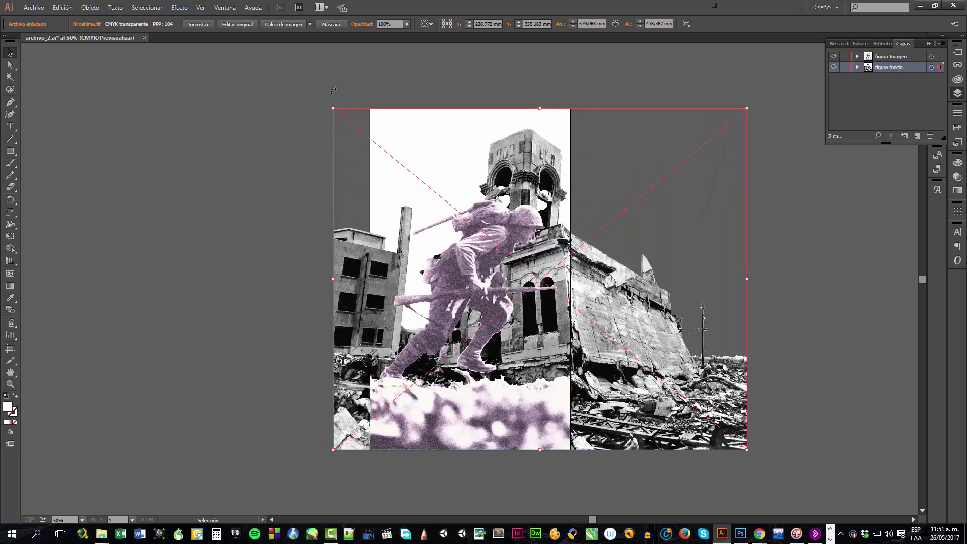
{"action": "left_click_drag", "start_coordinate": [334, 91], "coordinate": [359, 47]}
{"action": "key", "text": "ctrl+shift+a"}
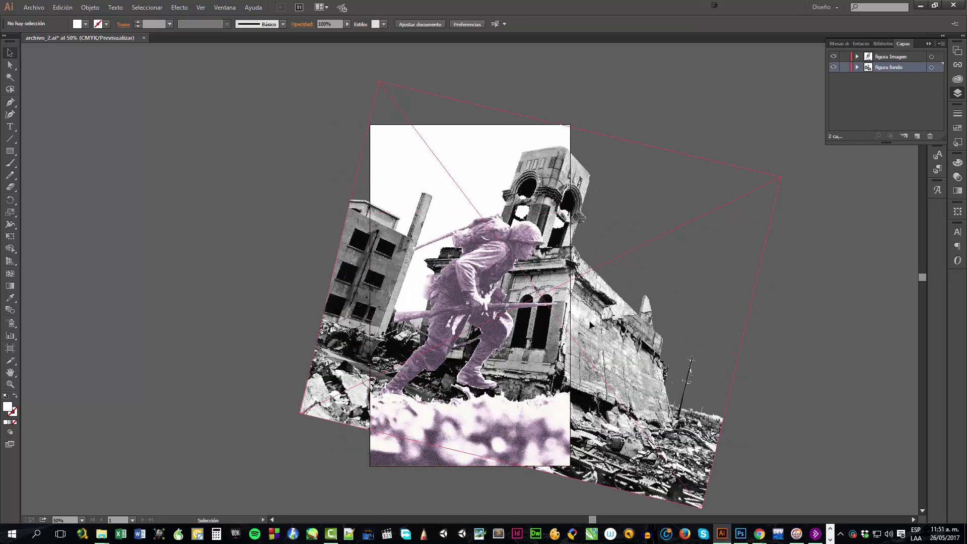
{"action": "left_click_drag", "start_coordinate": [590, 322], "coordinate": [556, 303]}
{"action": "left_click", "coordinate": [496, 286]}
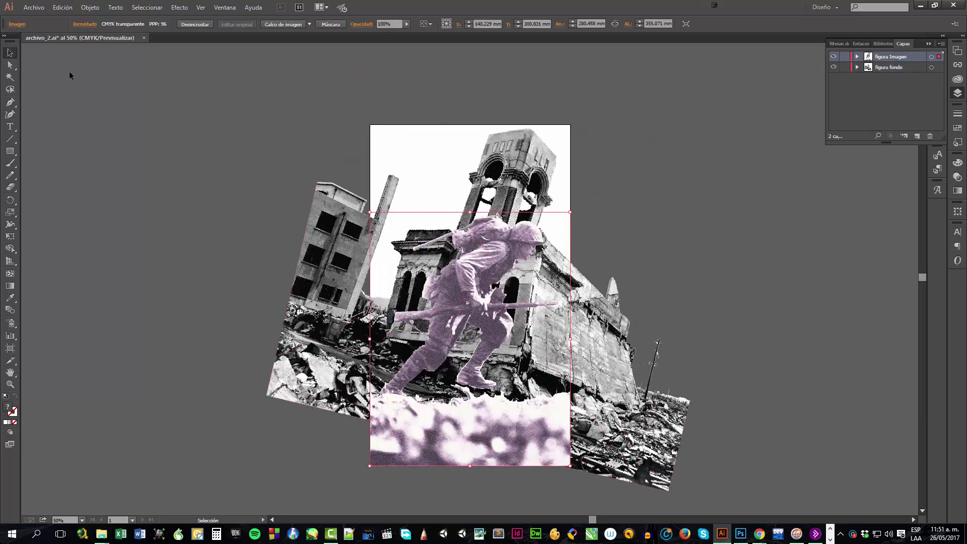
{"action": "left_click", "coordinate": [179, 7]}
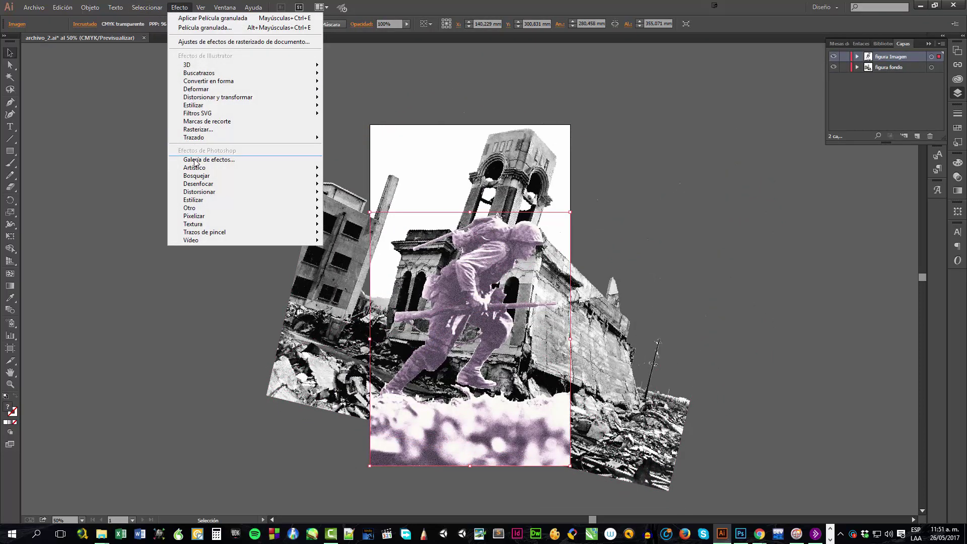
{"action": "left_click", "coordinate": [197, 23]}
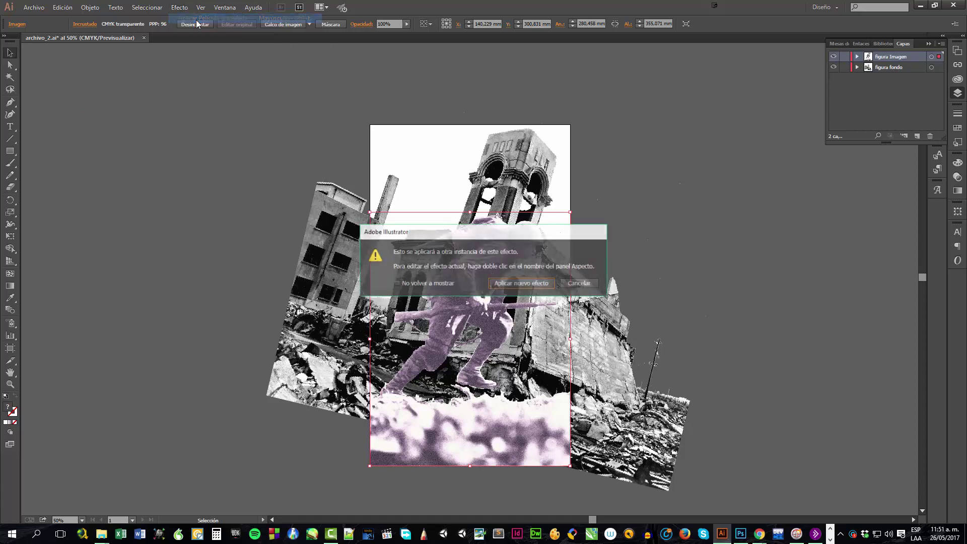
{"action": "left_click", "coordinate": [541, 285]}
Apply the last-used Película granulada effect to the Hiroshima background image and save the document.
{"action": "left_click", "coordinate": [321, 313]}
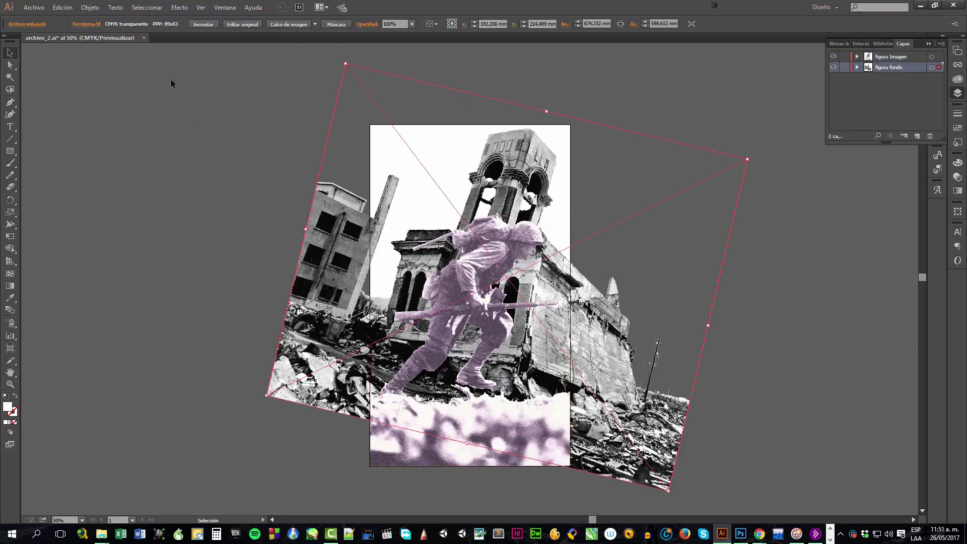
{"action": "left_click", "coordinate": [180, 7]}
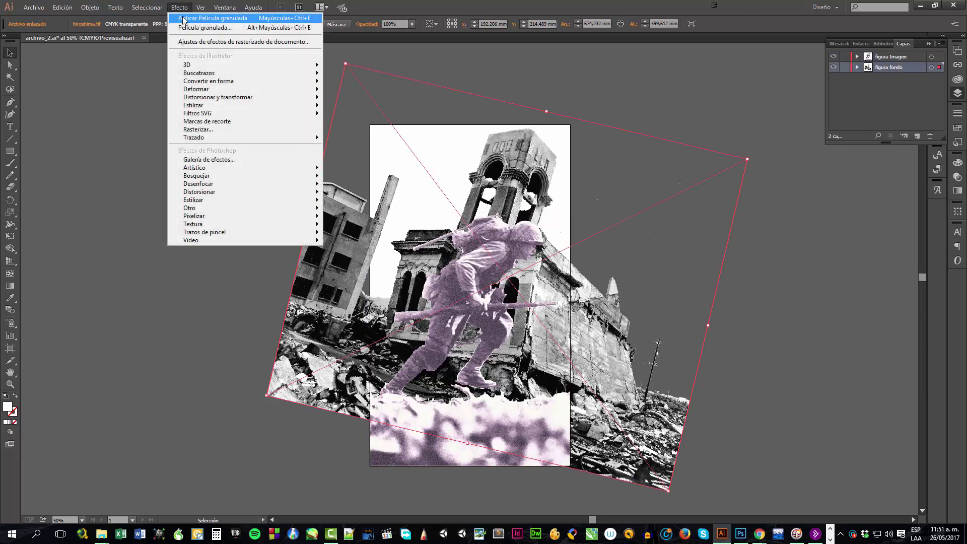
{"action": "left_click", "coordinate": [183, 19]}
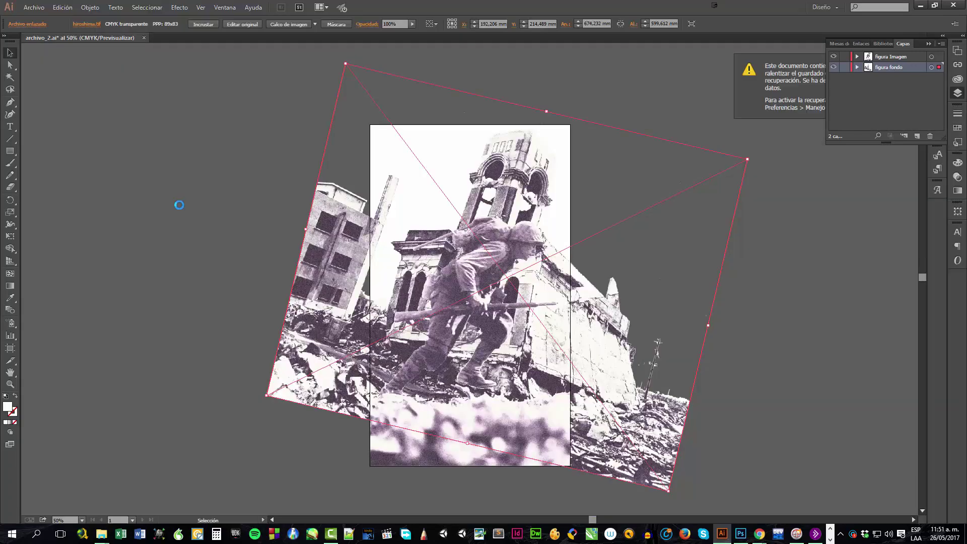
{"action": "key", "text": "a"}
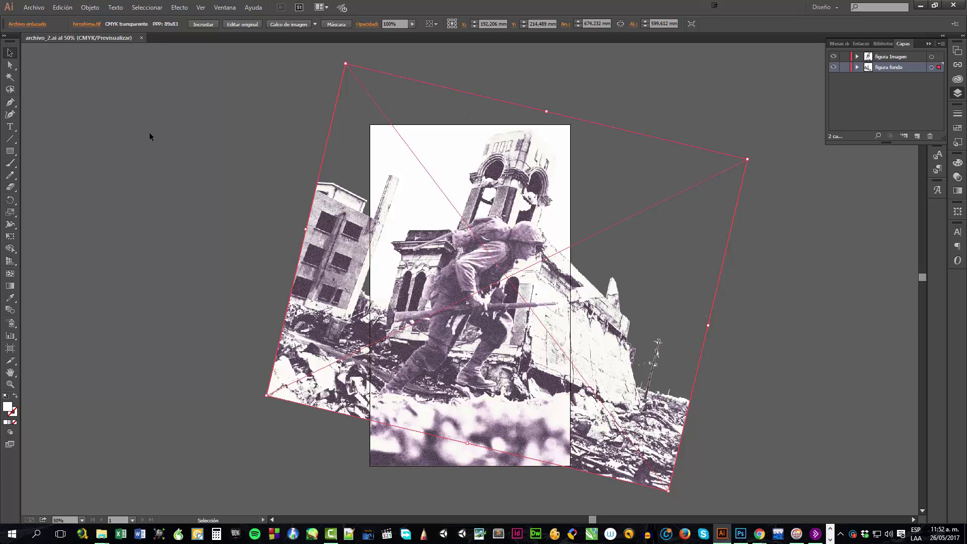
{"action": "left_click", "coordinate": [162, 134]}
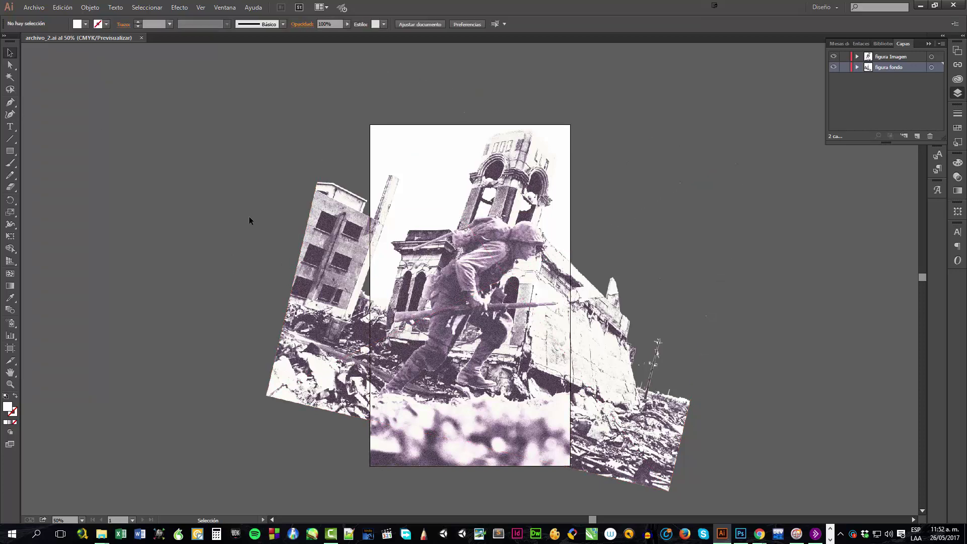
{"action": "left_click", "coordinate": [412, 24]}
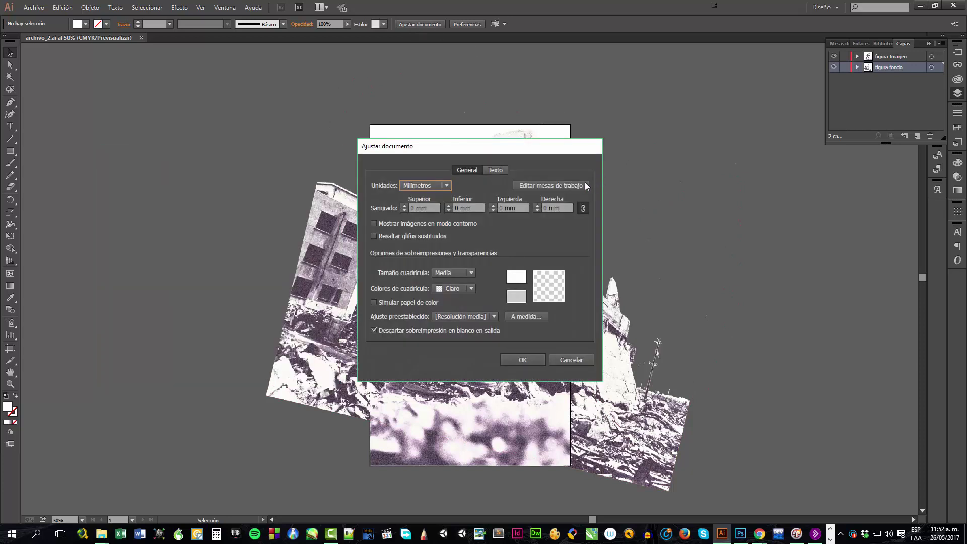
{"action": "left_click", "coordinate": [571, 184]}
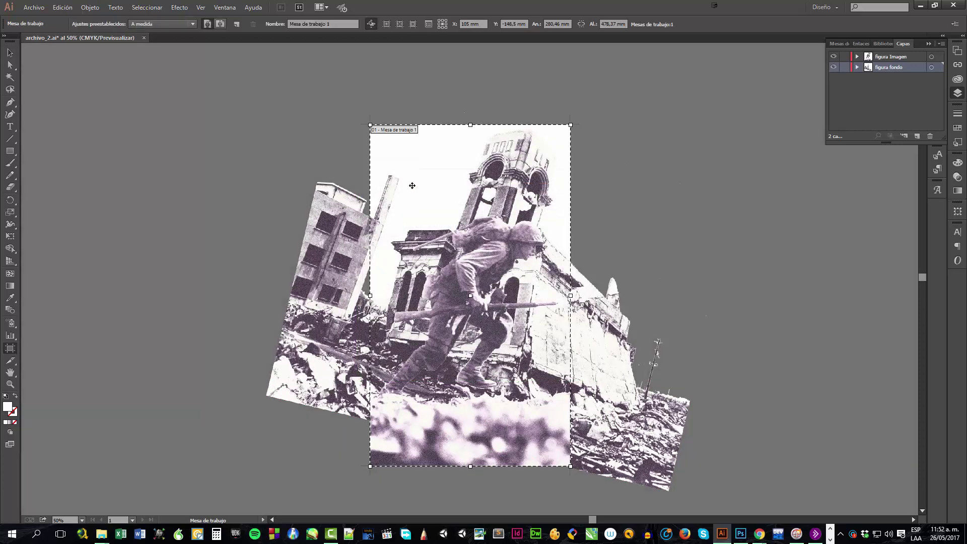
{"action": "key", "text": "Escape"}
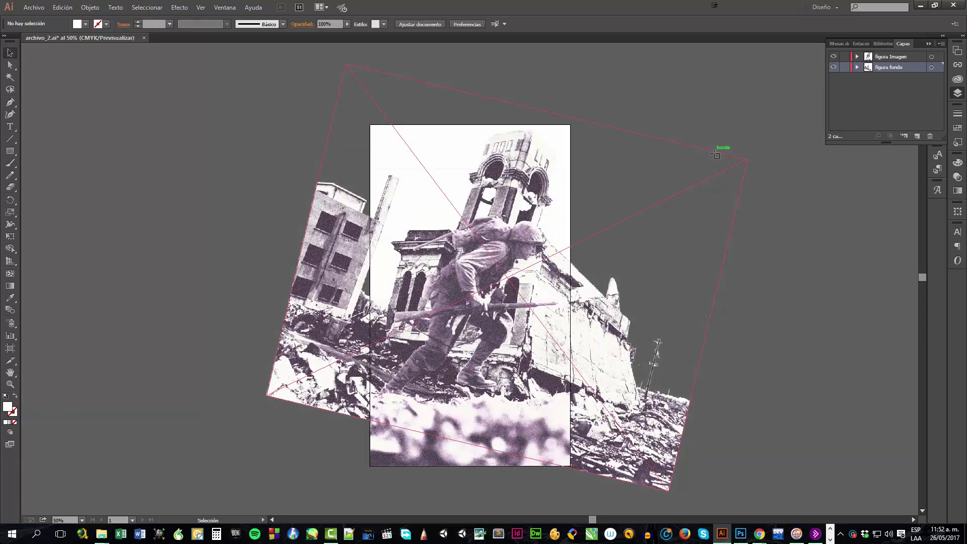
{"action": "double_click", "coordinate": [737, 133]}
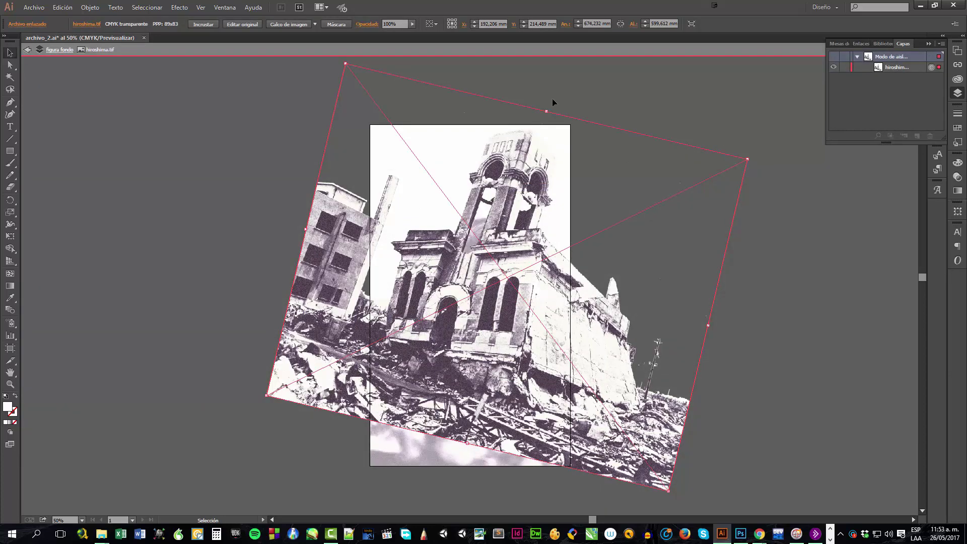
{"action": "key", "text": "Escape"}
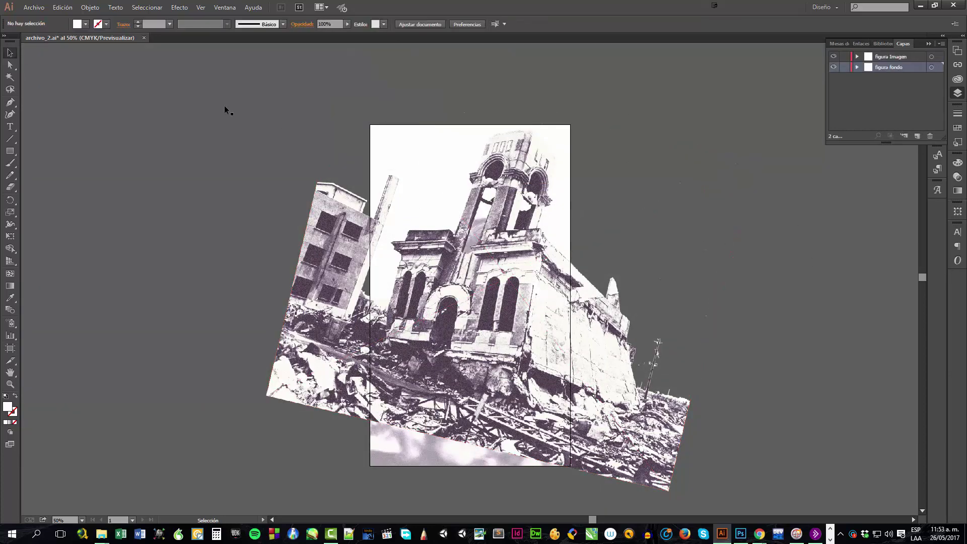
Add a second artboard of the same size beside the first one.
{"action": "left_click", "coordinate": [225, 8]}
{"action": "left_click", "coordinate": [263, 273]}
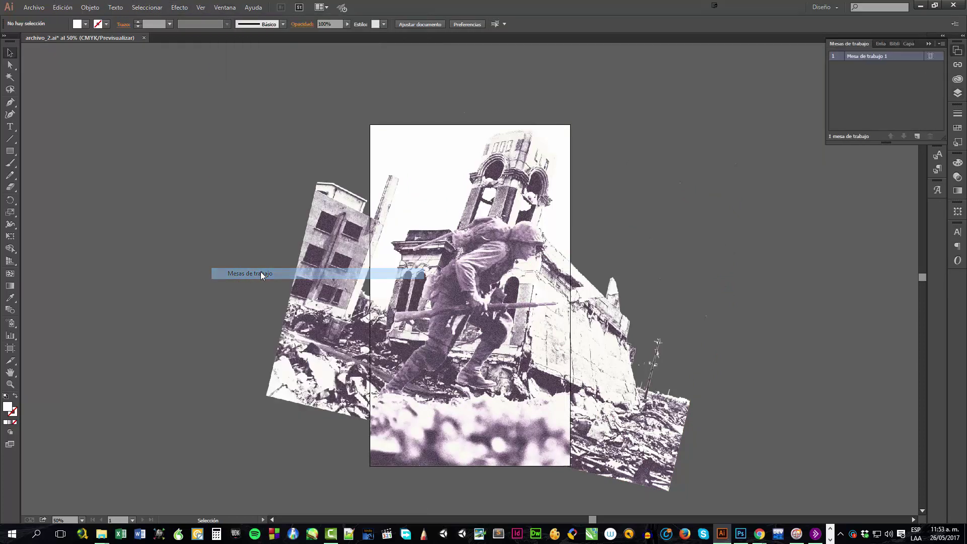
{"action": "left_click", "coordinate": [917, 137]}
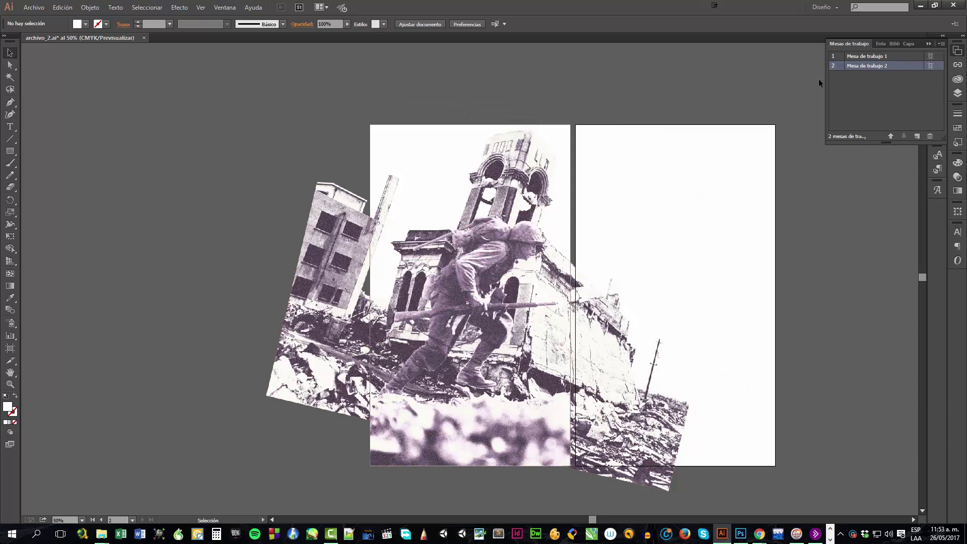
Hide the figura fondo layer that holds the Hiroshima image.
{"action": "left_click", "coordinate": [295, 321]}
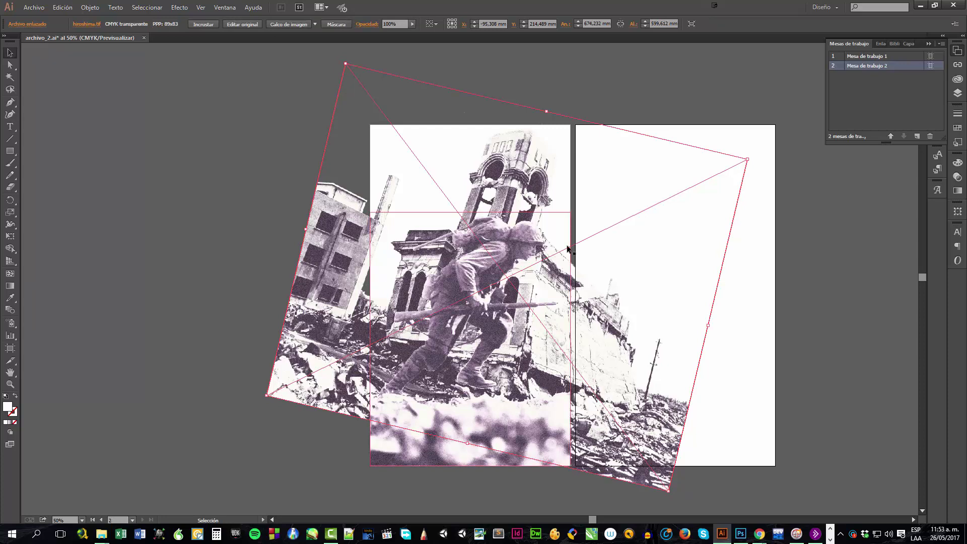
{"action": "left_click", "coordinate": [953, 95]}
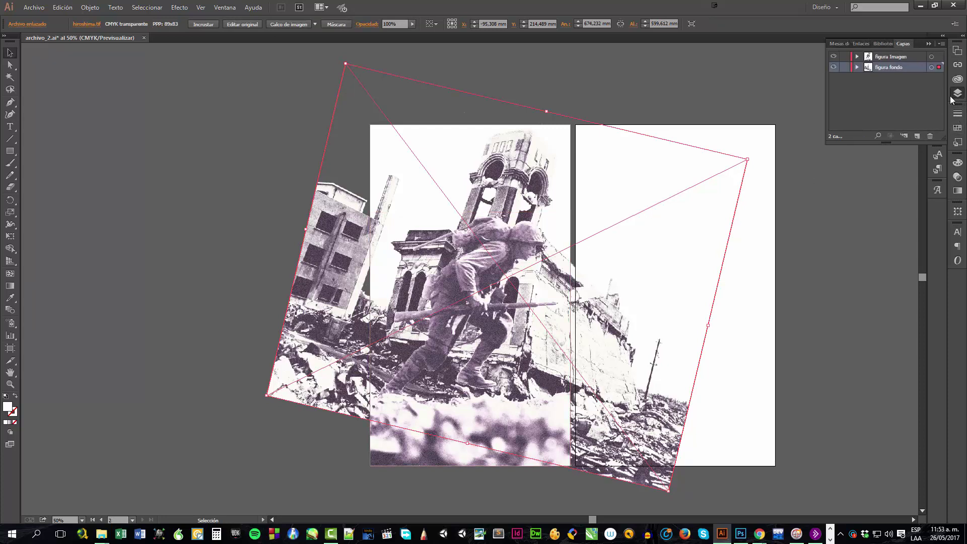
{"action": "left_click", "coordinate": [834, 69]}
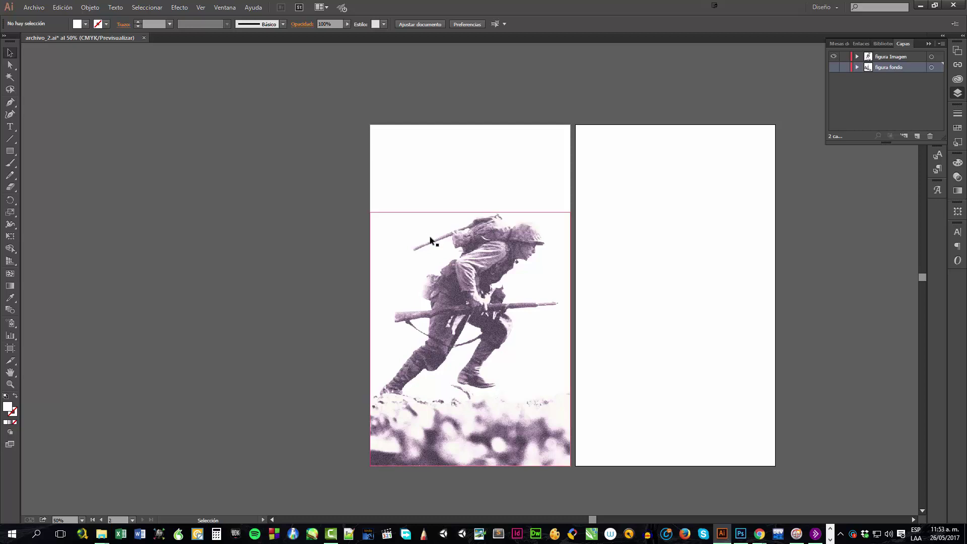
{"action": "key", "text": "a"}
{"action": "key", "text": "super+Down"}
{"action": "key", "text": "super+Down"}
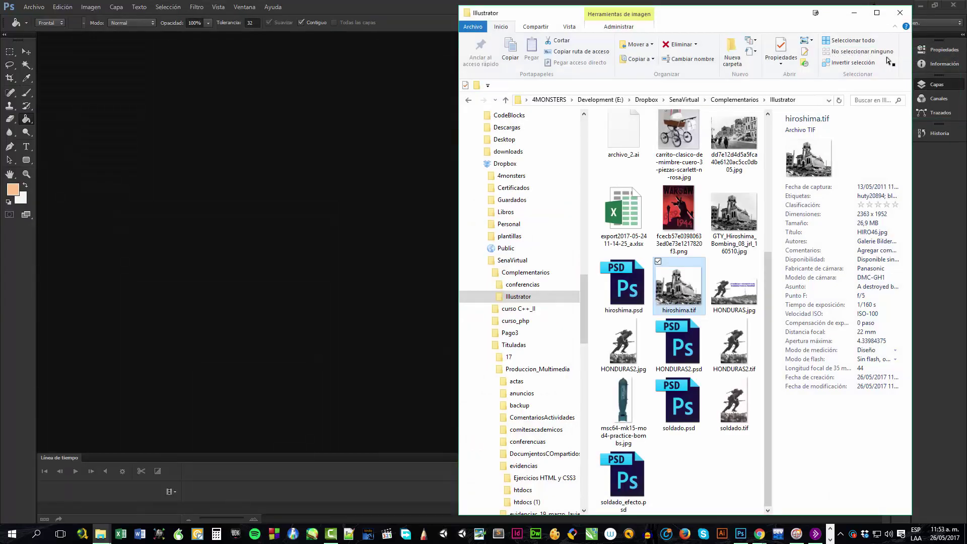
{"action": "mouse_move", "coordinate": [741, 534]}
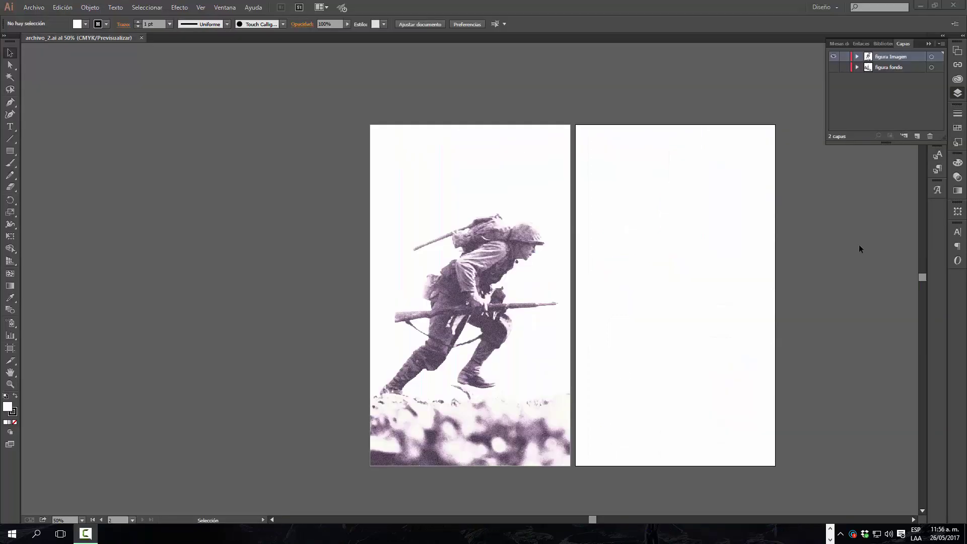
Rename the layers as "1.figura Imagen" and "1.figura fondo" and save the document.
{"action": "double_click", "coordinate": [888, 56]}
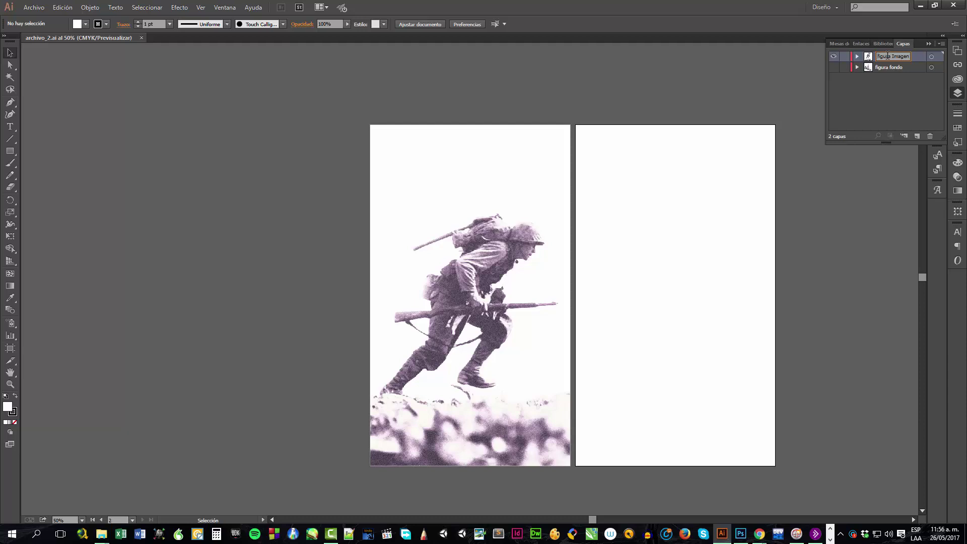
{"action": "type", "text": "1."}
{"action": "double_click", "coordinate": [884, 67]}
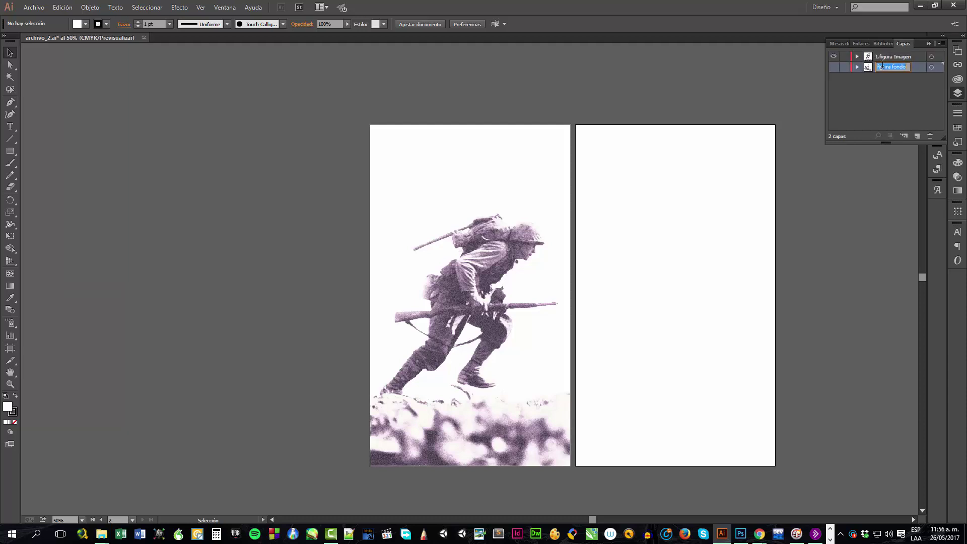
{"action": "left_click", "coordinate": [882, 66]}
{"action": "type", "text": "1."}
{"action": "key", "text": "a"}
{"action": "key", "text": "ctrl+s"}
{"action": "key", "text": "v"}
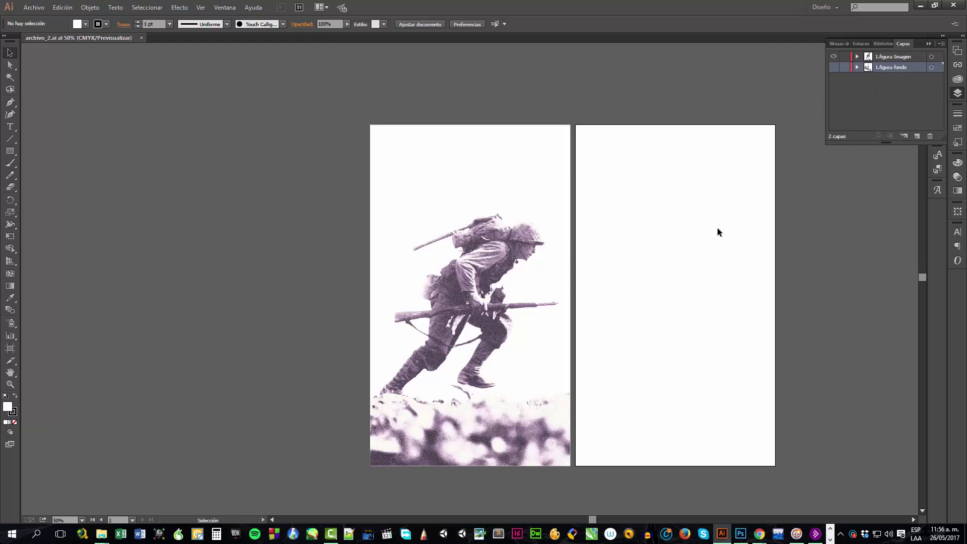
Hide the 1.figura Imagen layer and add a new layer above it named "2.soldado".
{"action": "left_click", "coordinate": [833, 57]}
{"action": "key", "text": "ctrl+y"}
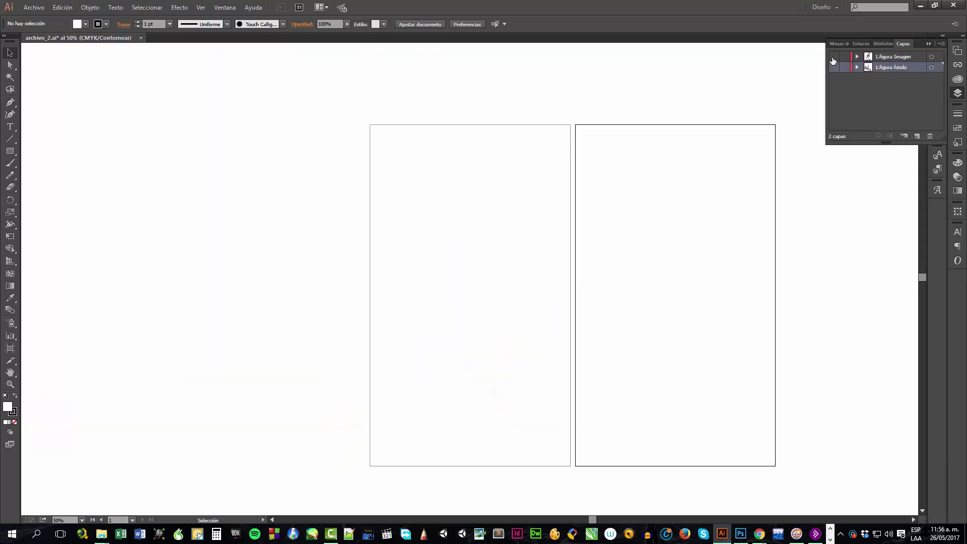
{"action": "left_click", "coordinate": [881, 56]}
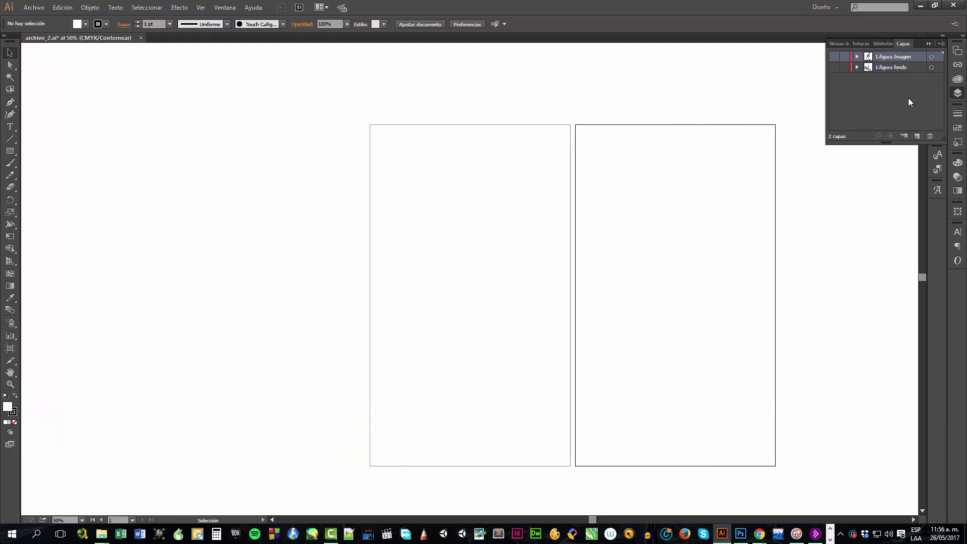
{"action": "left_click", "coordinate": [916, 136]}
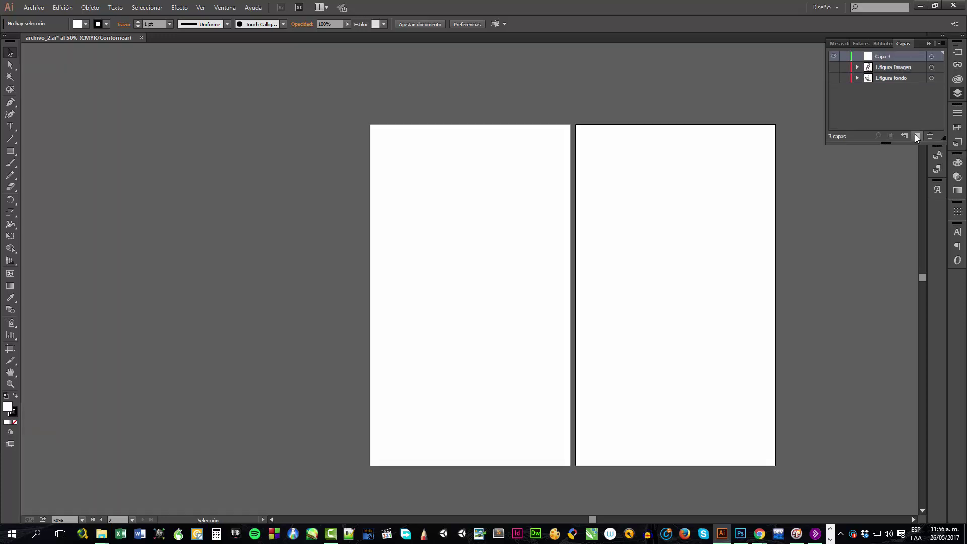
{"action": "double_click", "coordinate": [880, 56]}
{"action": "key", "text": "shift+Right"}
{"action": "key", "text": "shift+Right"}
{"action": "key", "text": "shift+Right"}
{"action": "key", "text": "shift+Right"}
{"action": "type", "text": "2.soldado"}
{"action": "key", "text": "Return"}
Place hiroshima.psd from the Illustrator folder in File Explorer onto the second artboard, on the 2.soldado layer.
{"action": "mouse_move", "coordinate": [104, 530]}
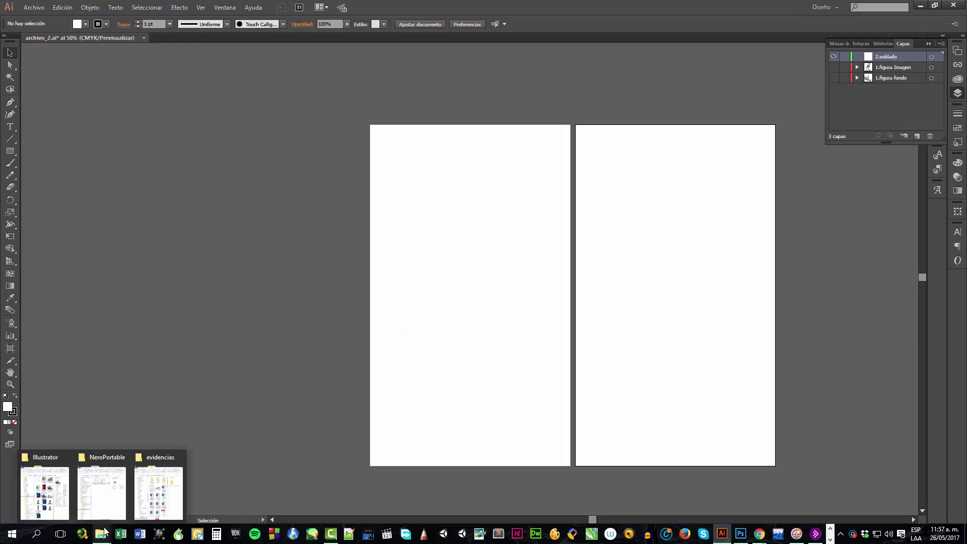
{"action": "left_click", "coordinate": [60, 494]}
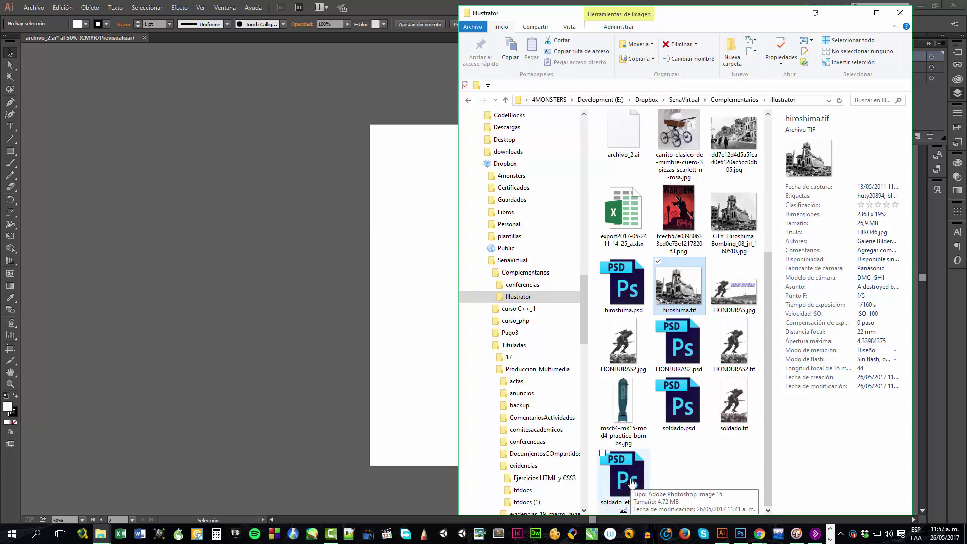
{"action": "double_click", "coordinate": [735, 15]}
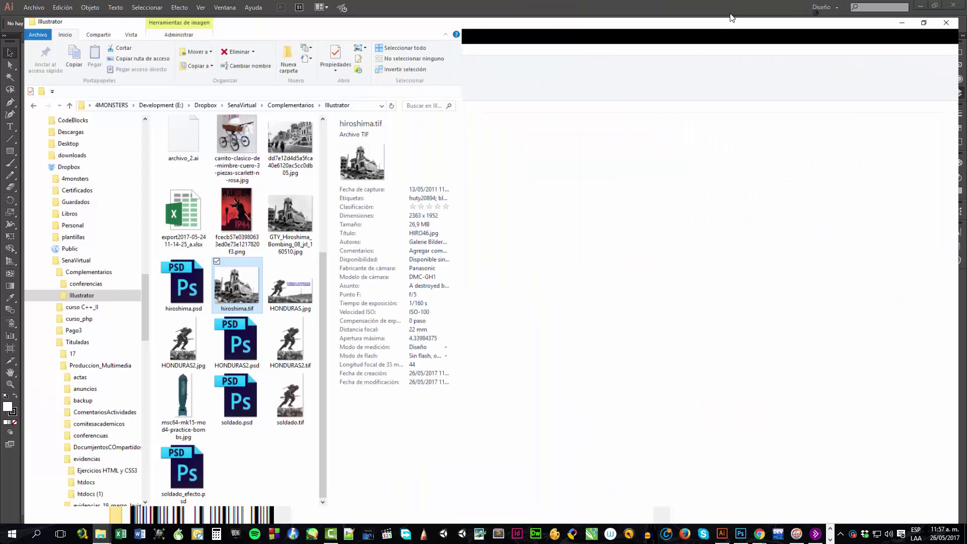
{"action": "left_click", "coordinate": [931, 5]}
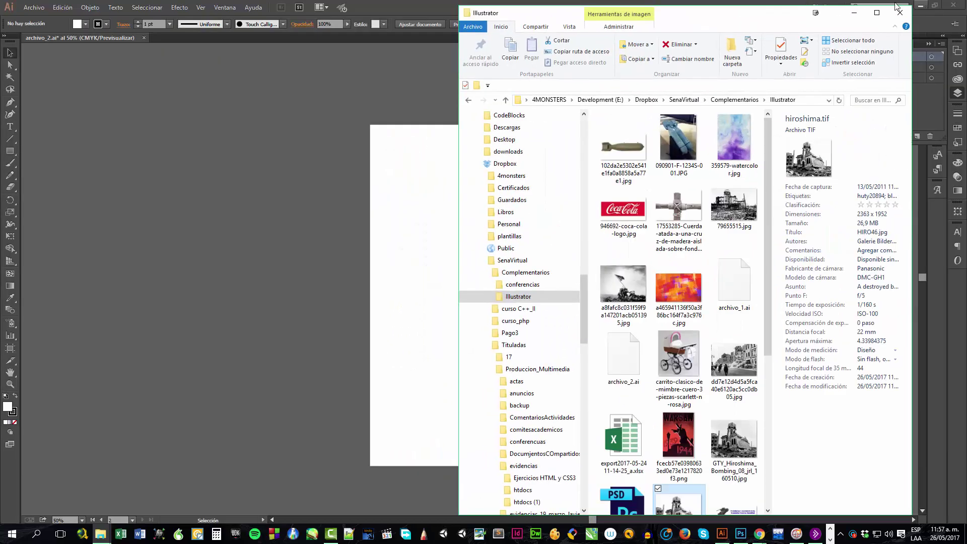
{"action": "left_click_drag", "start_coordinate": [772, 16], "coordinate": [394, 24]}
{"action": "left_click", "coordinate": [245, 506]}
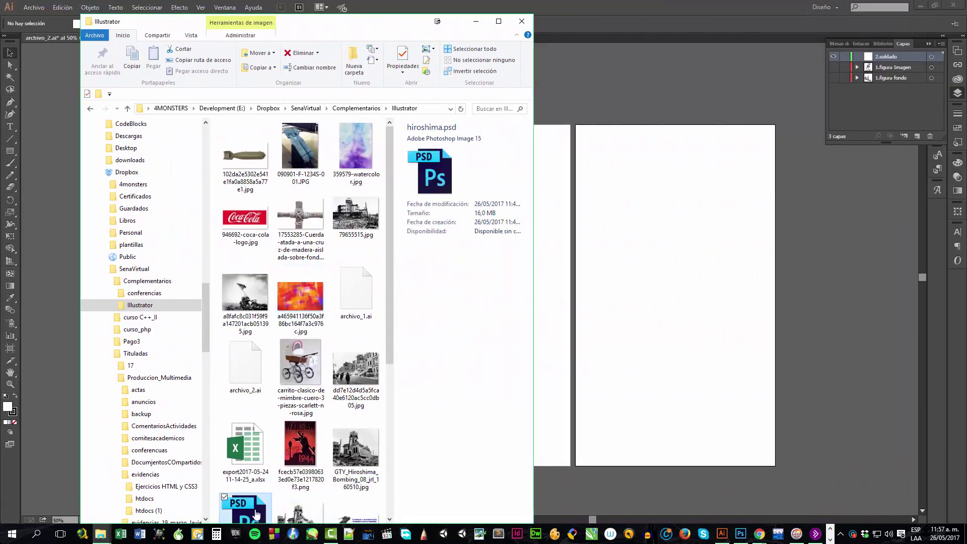
{"action": "left_click_drag", "start_coordinate": [245, 481], "coordinate": [695, 320]}
{"action": "left_click", "coordinate": [695, 316]}
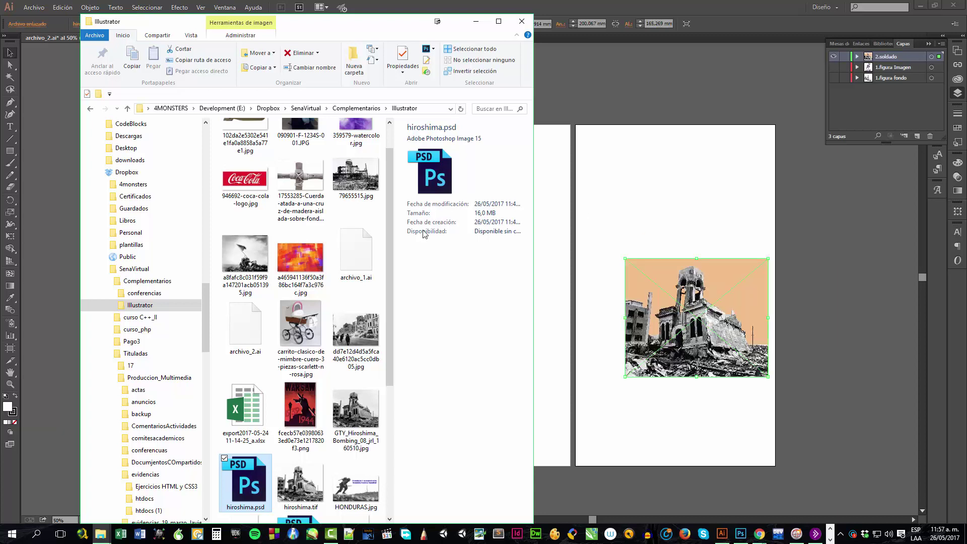
Delete the placed hiroshima.psd image from the second artboard.
{"action": "scroll", "coordinate": [395, 351], "scroll_direction": "down", "scroll_amount": 1}
{"action": "scroll", "coordinate": [394, 351], "scroll_direction": "down", "scroll_amount": 2}
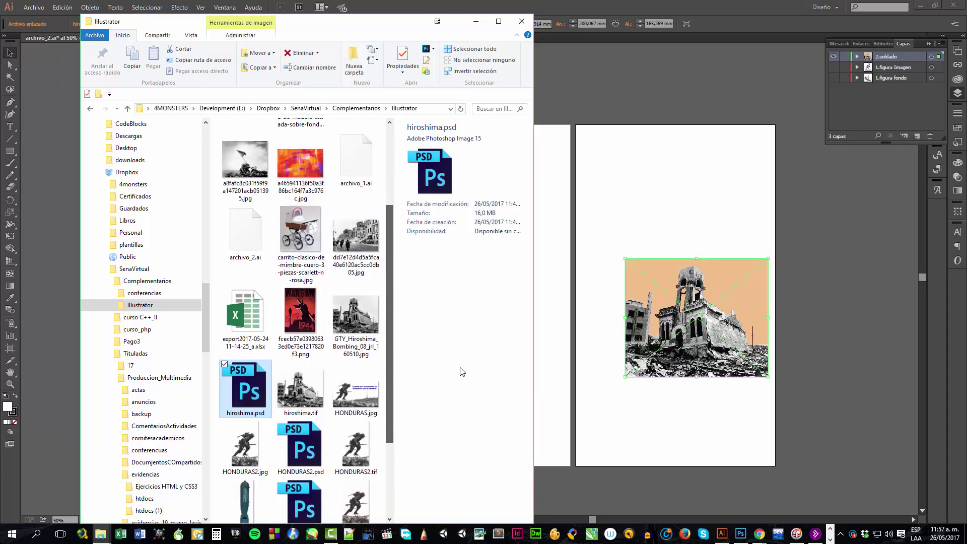
{"action": "left_click", "coordinate": [653, 313]}
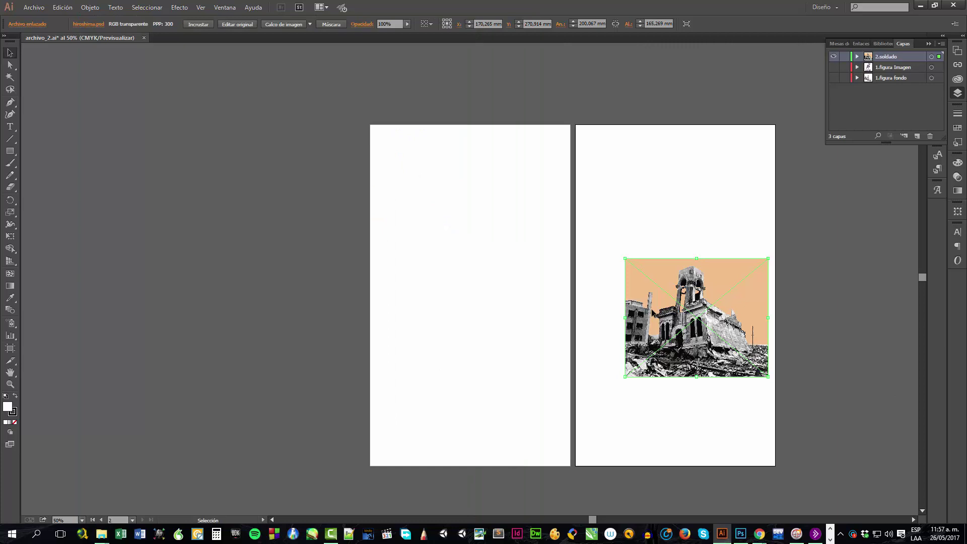
{"action": "key", "text": "Delete"}
Place soldado_efecto.psd from File Explorer over the second artboard on the 2.soldado layer, expand that layer and save the document.
{"action": "mouse_move", "coordinate": [85, 535]}
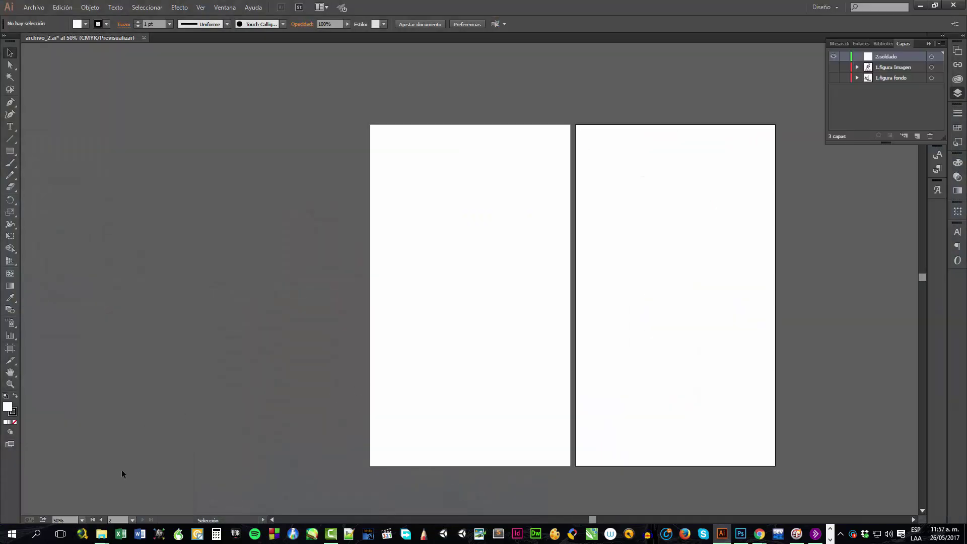
{"action": "key", "text": "alt+Tab"}
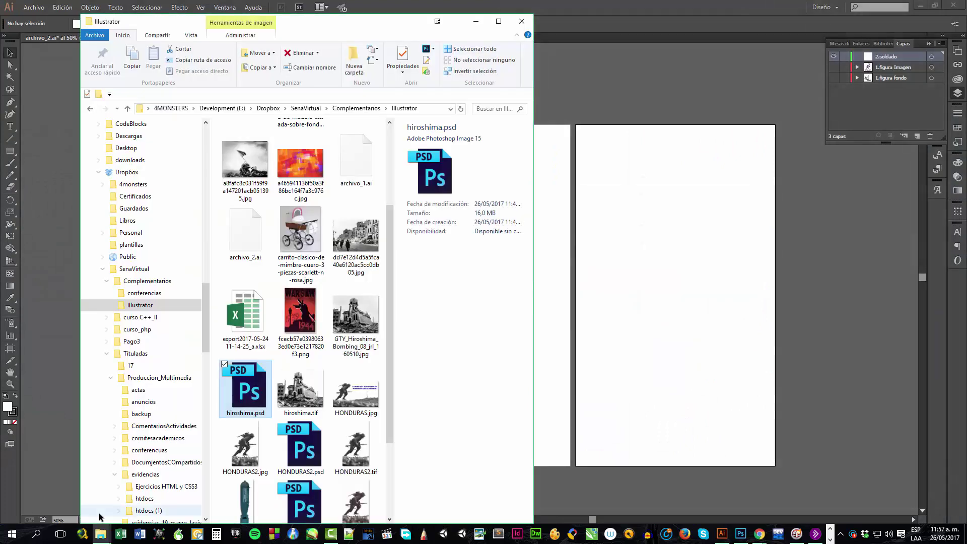
{"action": "left_click_drag", "start_coordinate": [385, 385], "coordinate": [400, 450]}
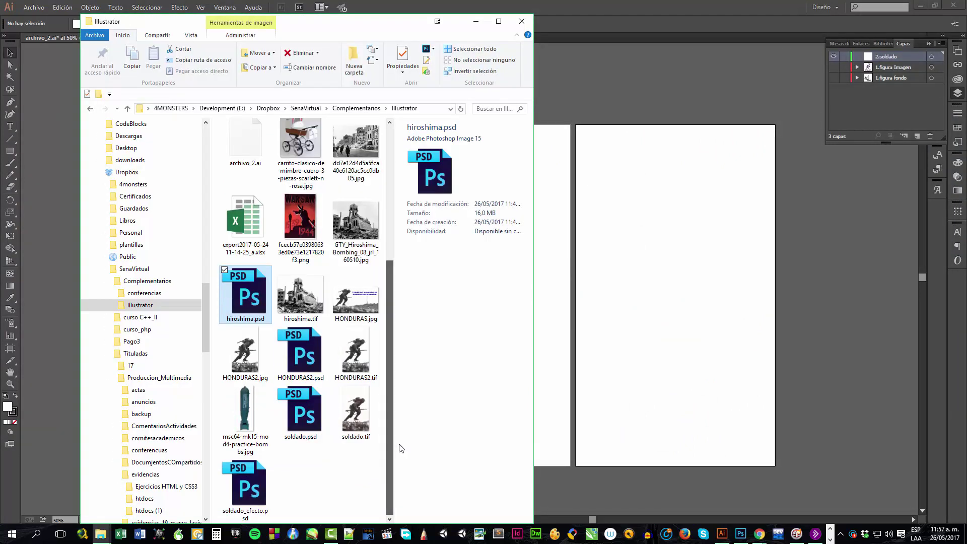
{"action": "left_click_drag", "start_coordinate": [269, 496], "coordinate": [649, 290]}
{"action": "left_click", "coordinate": [847, 313]}
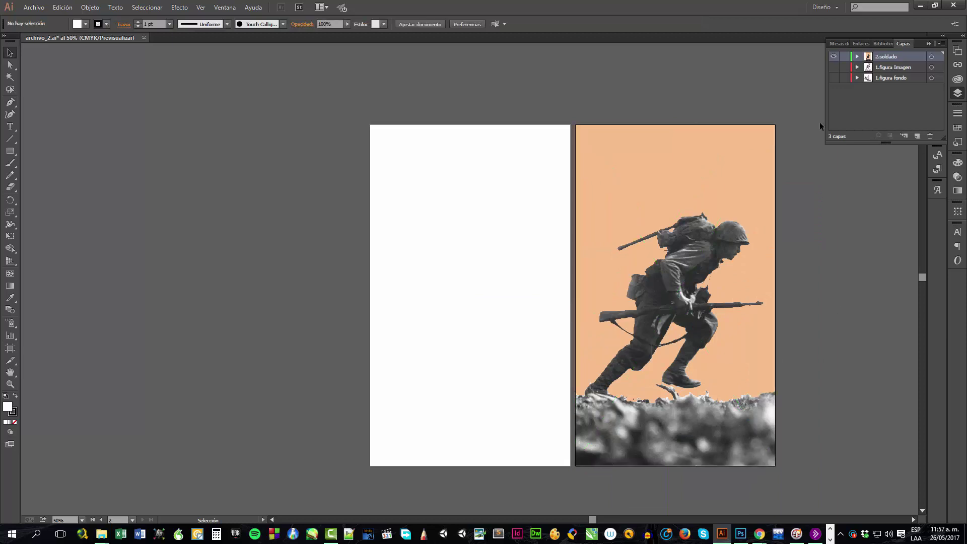
{"action": "left_click", "coordinate": [857, 57]}
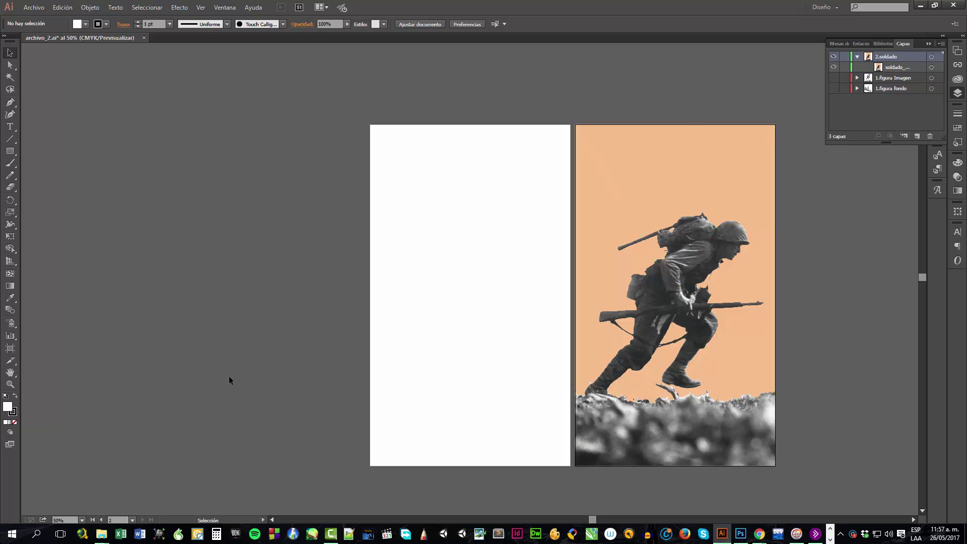
{"action": "key", "text": "a"}
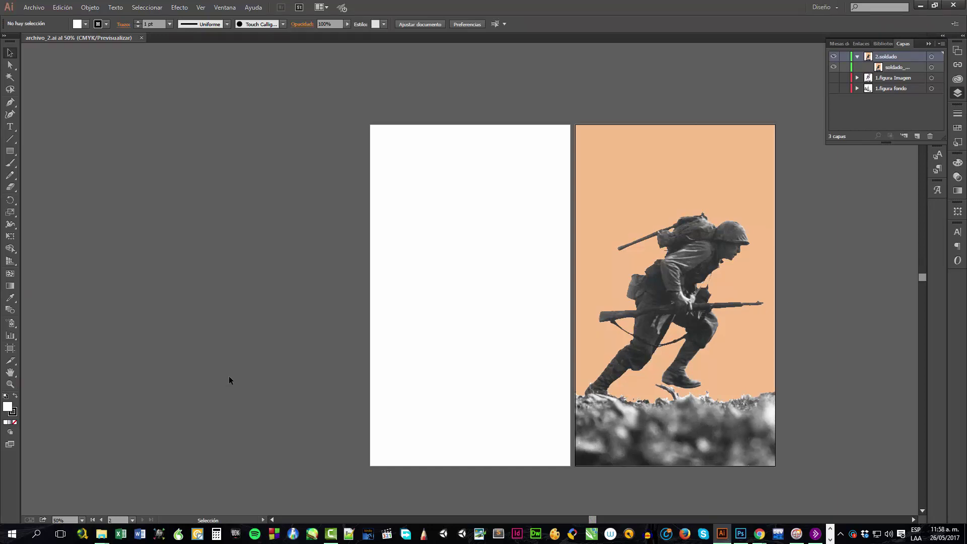
Open soldado_efecto.psd from File Explorer in Photoshop, hide its fondo layer and save the file.
{"action": "mouse_move", "coordinate": [106, 533]}
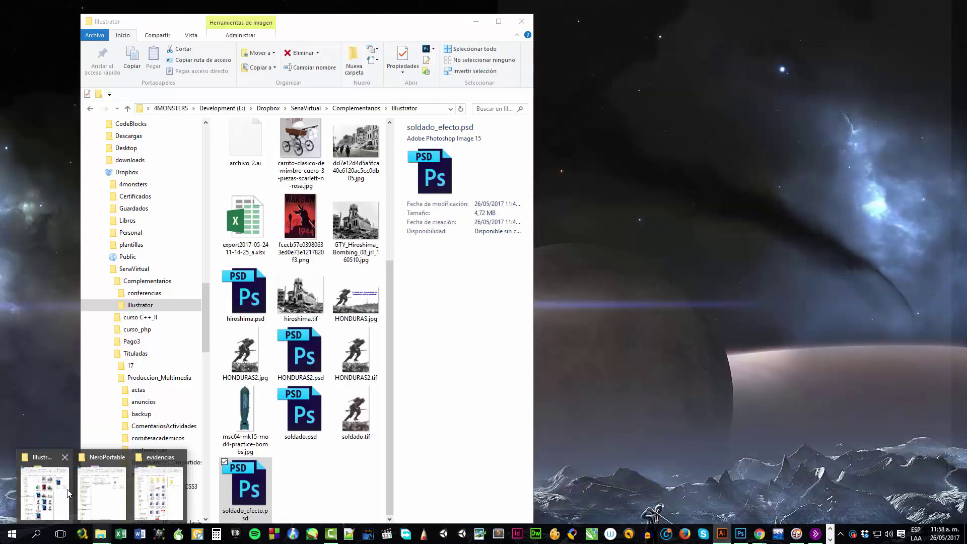
{"action": "left_click", "coordinate": [67, 489]}
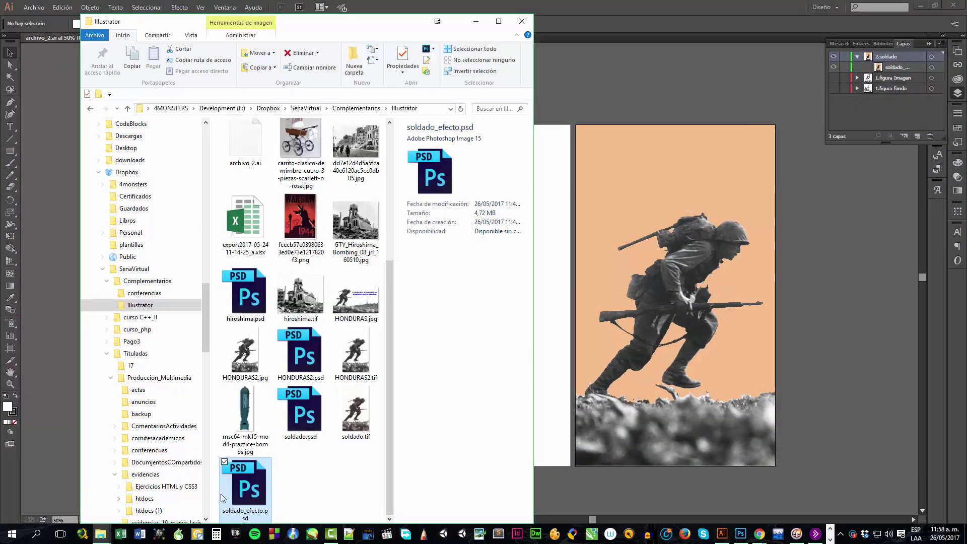
{"action": "left_click_drag", "start_coordinate": [223, 498], "coordinate": [643, 312]}
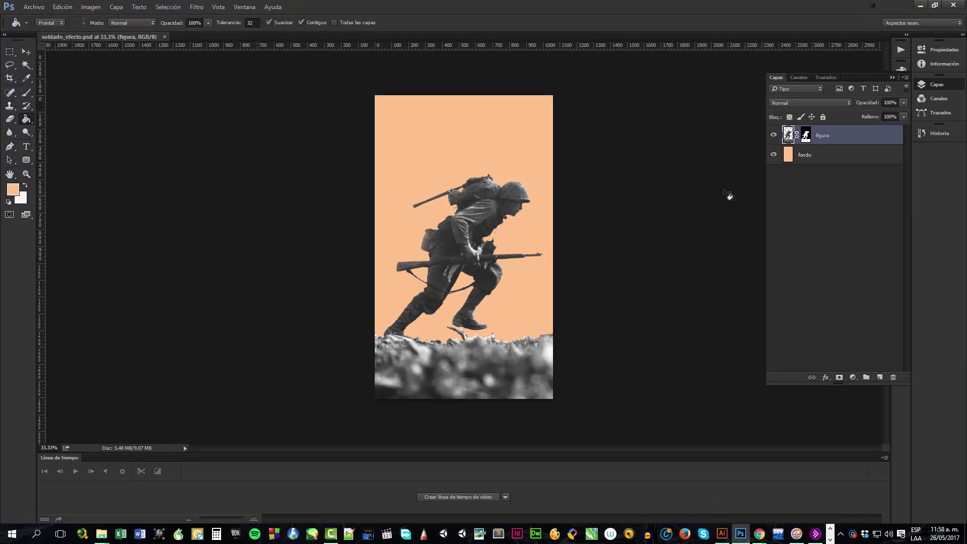
{"action": "double_click", "coordinate": [773, 156]}
{"action": "left_click", "coordinate": [773, 155]}
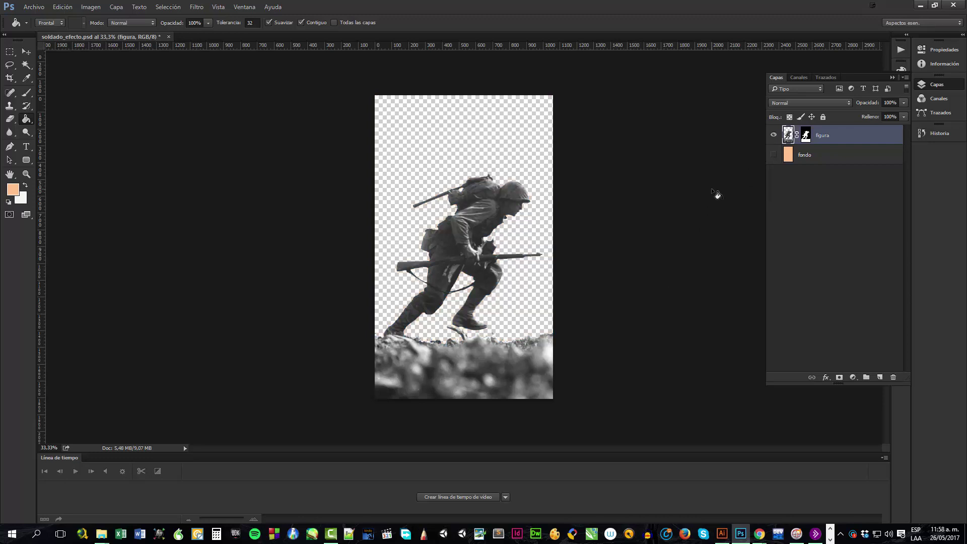
{"action": "key", "text": "ctrl+s"}
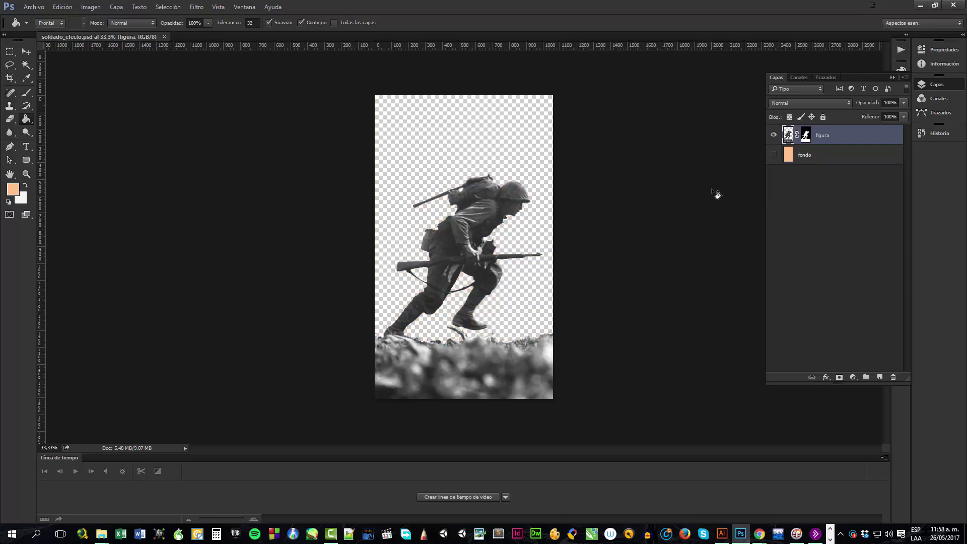
Switch back to Illustrator and update the modified soldado_efecto.psd link.
{"action": "left_click", "coordinate": [724, 540]}
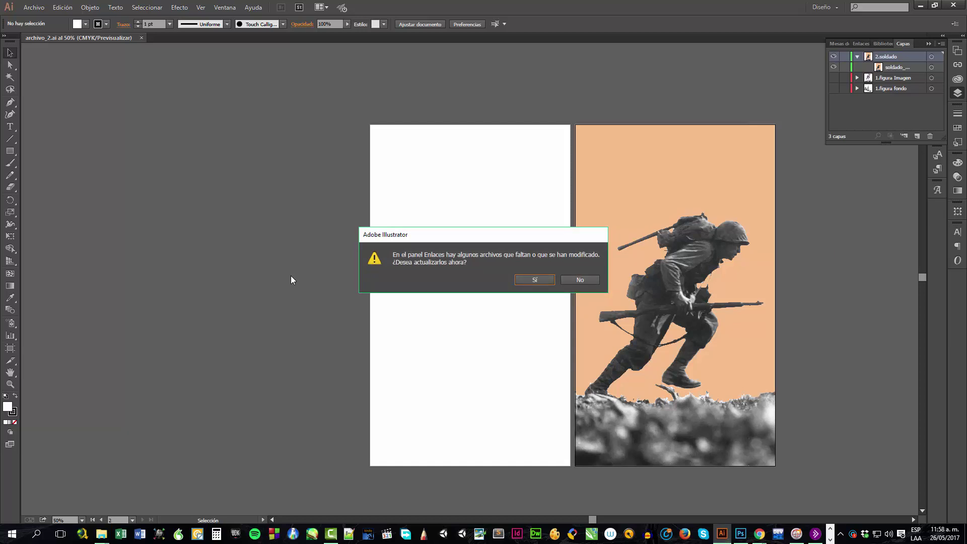
{"action": "left_click", "coordinate": [527, 282]}
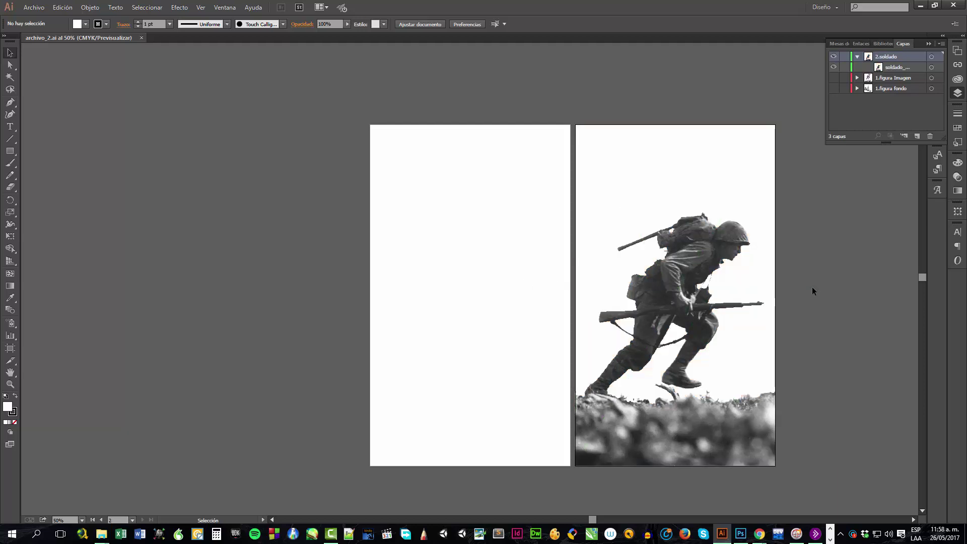
{"action": "key", "text": "a"}
{"action": "key", "text": "v"}
Review the document's linked files and its list of artboards, and return to the layer list.
{"action": "left_click", "coordinate": [220, 9]}
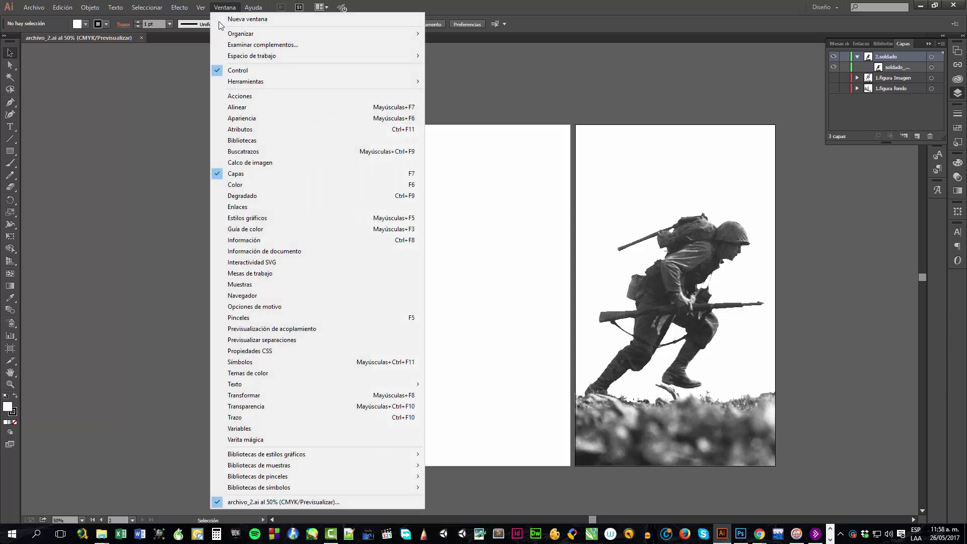
{"action": "left_click", "coordinate": [246, 208]}
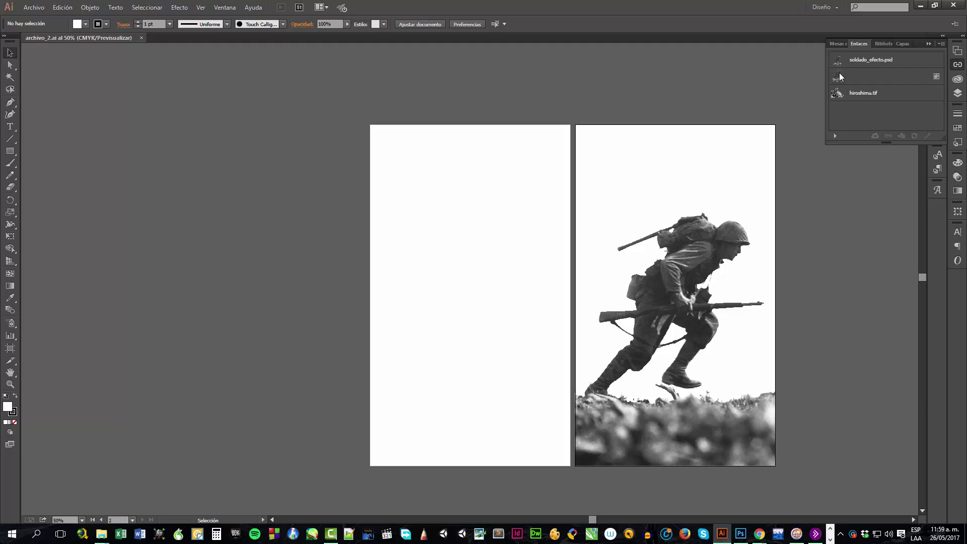
{"action": "left_click", "coordinate": [838, 44]}
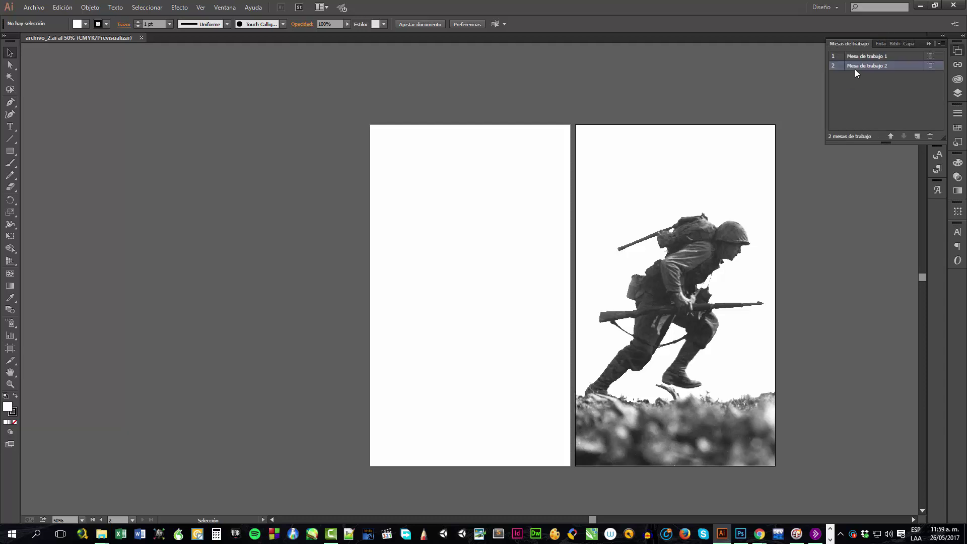
{"action": "left_click", "coordinate": [957, 93]}
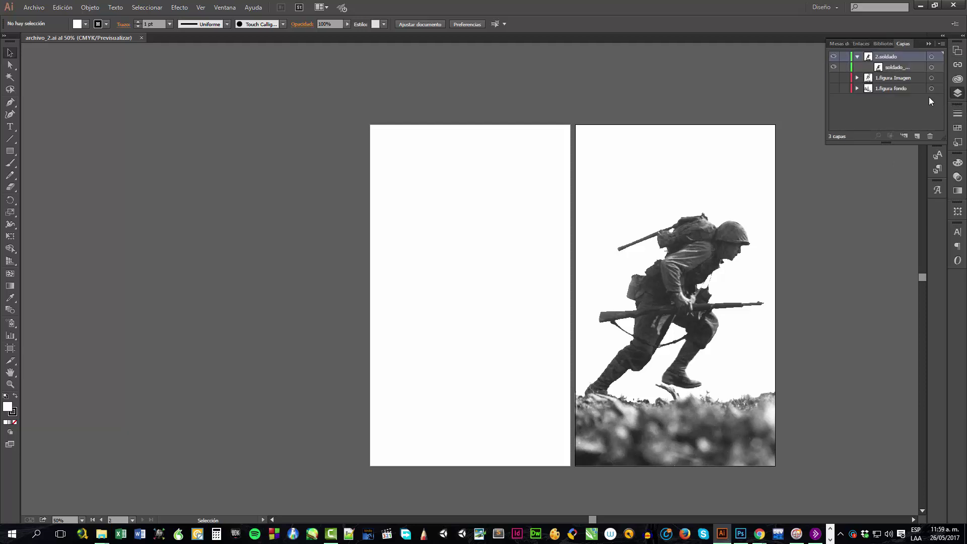
Collapse the 2.soldado layer and add a new layer directly below it named "2.edificios".
{"action": "left_click", "coordinate": [858, 58]}
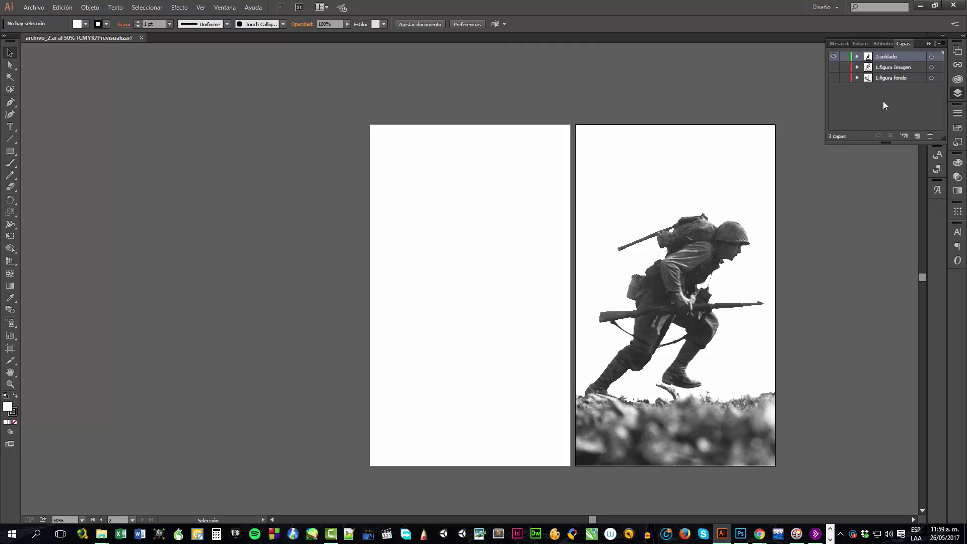
{"action": "left_click", "coordinate": [917, 136]}
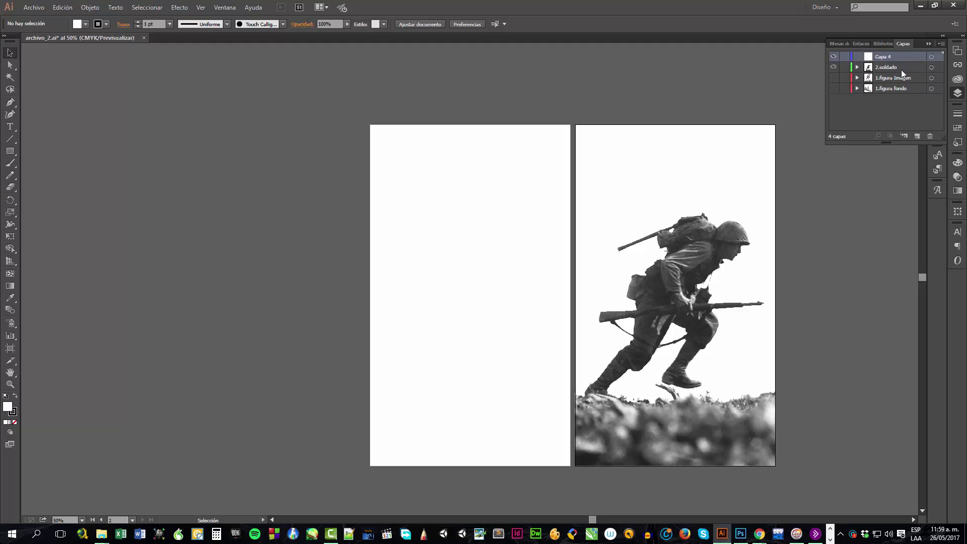
{"action": "left_click_drag", "start_coordinate": [899, 57], "coordinate": [896, 71]}
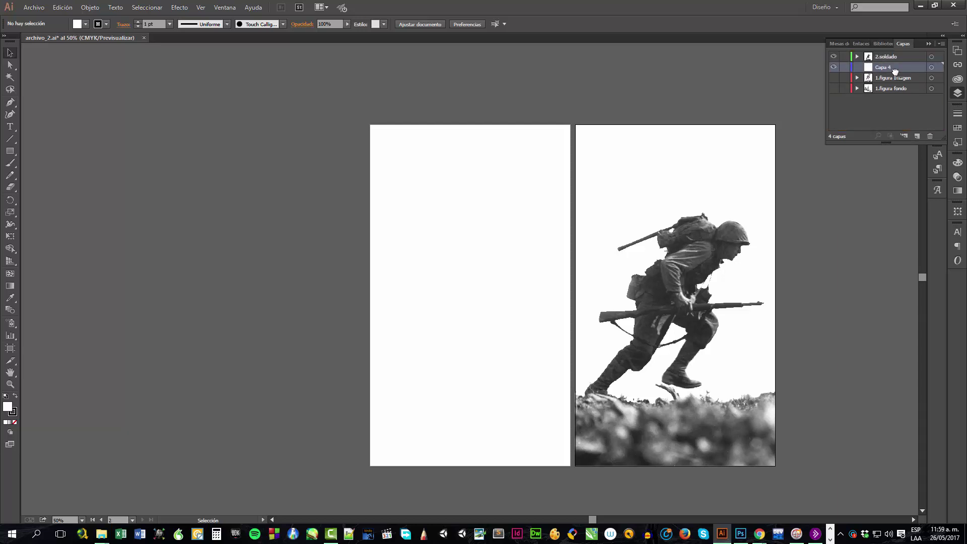
{"action": "double_click", "coordinate": [884, 63]}
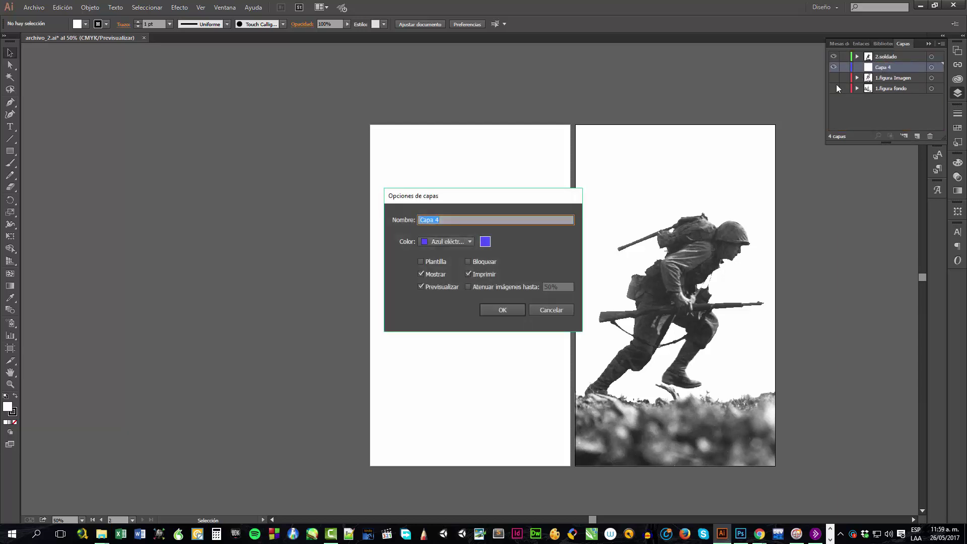
{"action": "type", "text": "2"}
{"action": "key", "text": "BackSpace"}
{"action": "type", "text": "edificosio"}
{"action": "key", "text": "Return"}
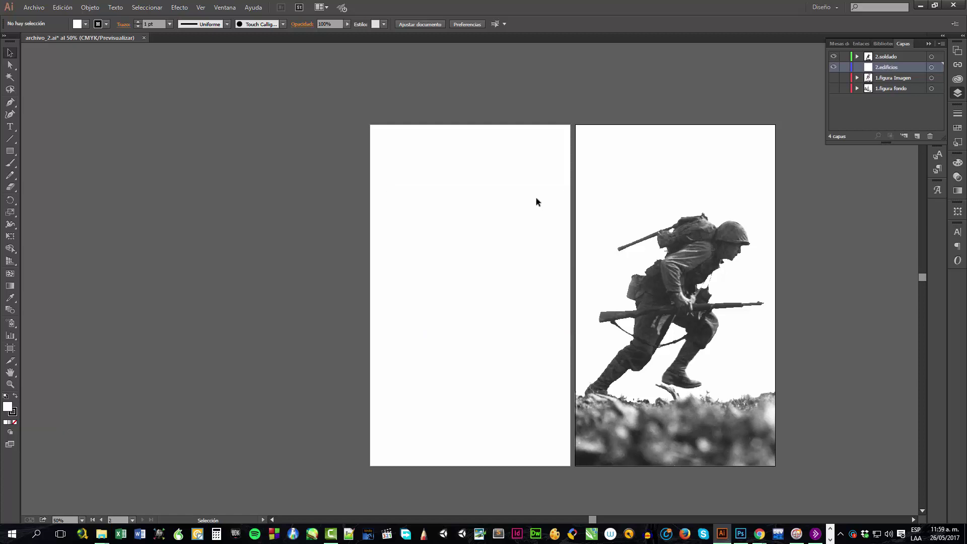
Open hiroshima.psd from File Explorer in Photoshop, using its embedded colour profile.
{"action": "mouse_move", "coordinate": [101, 534]}
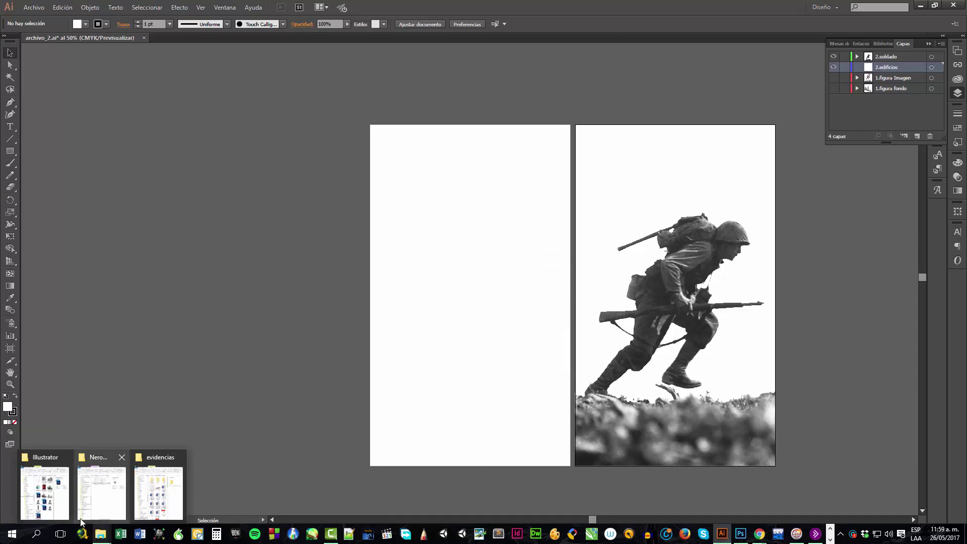
{"action": "left_click", "coordinate": [65, 514]}
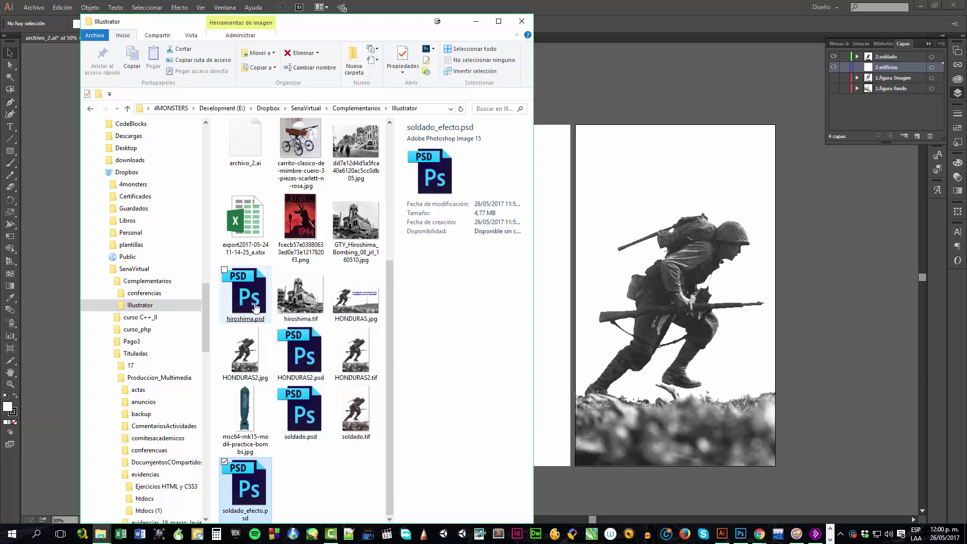
{"action": "left_click_drag", "start_coordinate": [252, 301], "coordinate": [530, 35]}
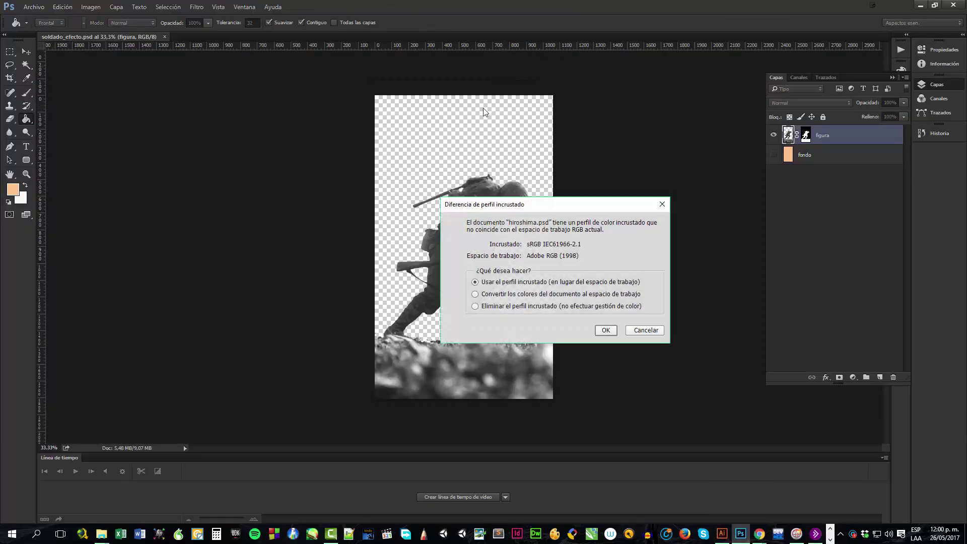
{"action": "left_click", "coordinate": [608, 333]}
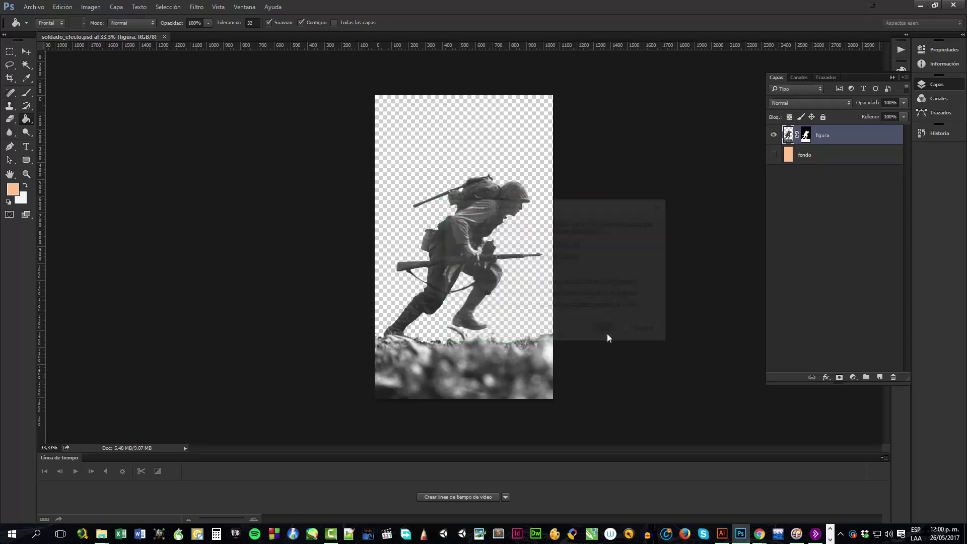
Save the Hiroshima image as a new file named hiroshima_efecto.psd, with its fondo layer hidden.
{"action": "left_click", "coordinate": [34, 7]}
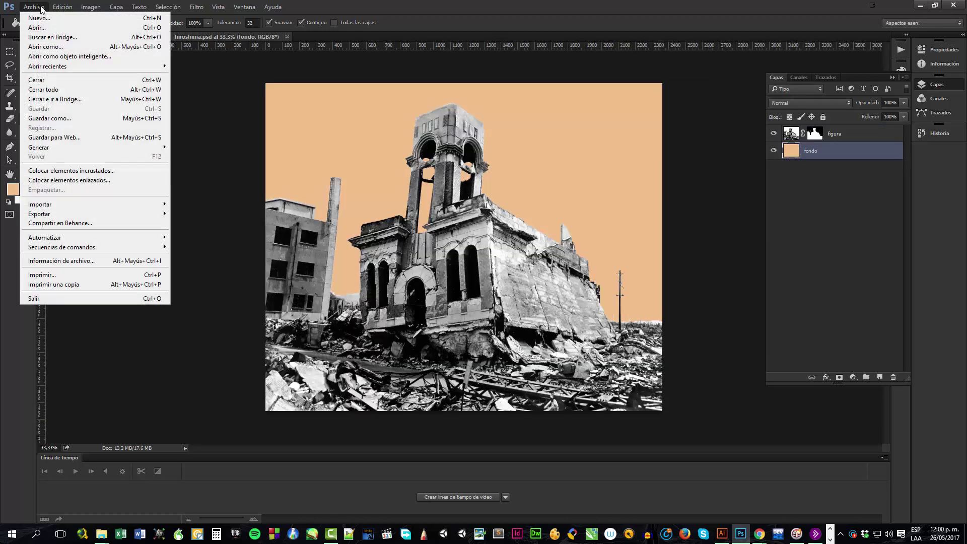
{"action": "left_click", "coordinate": [61, 118]}
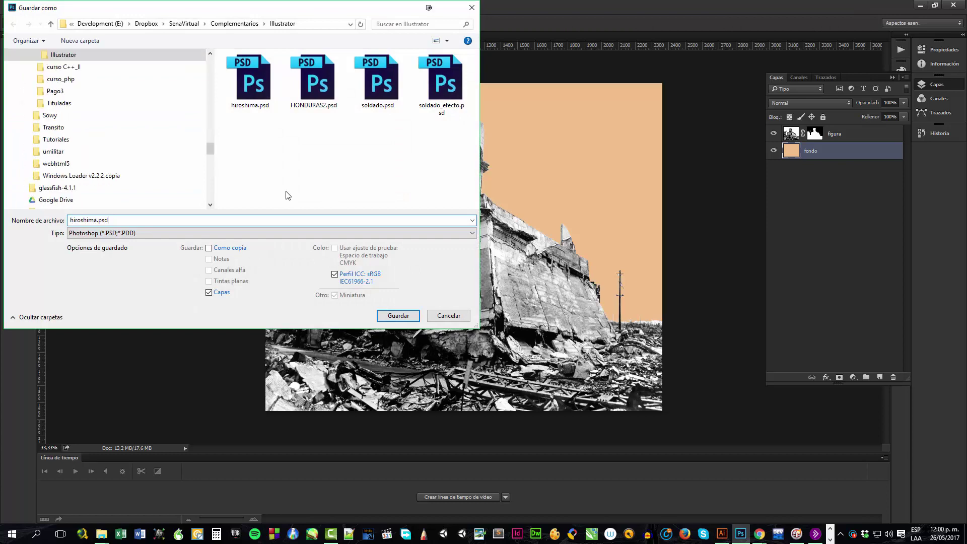
{"action": "type", "text": "_efecto"}
{"action": "key", "text": "Return"}
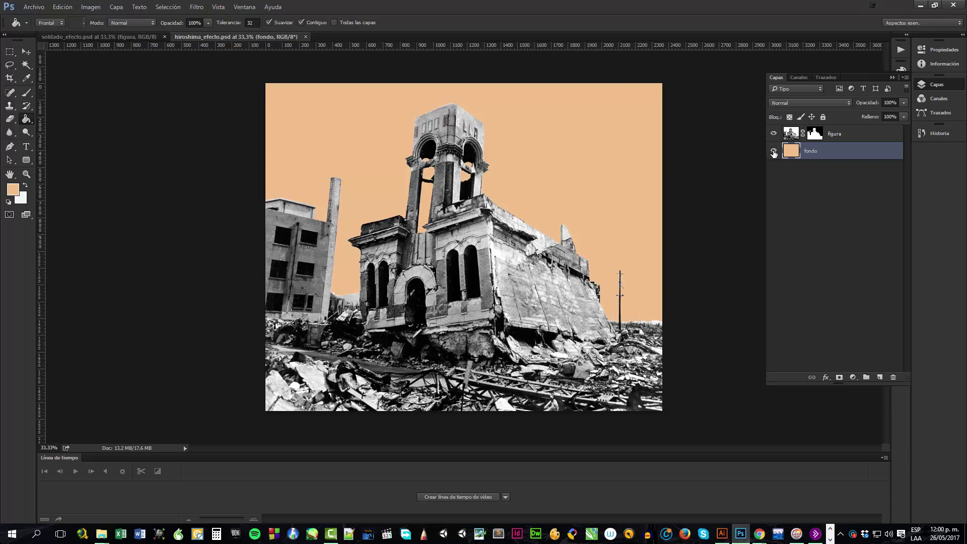
{"action": "left_click", "coordinate": [774, 151]}
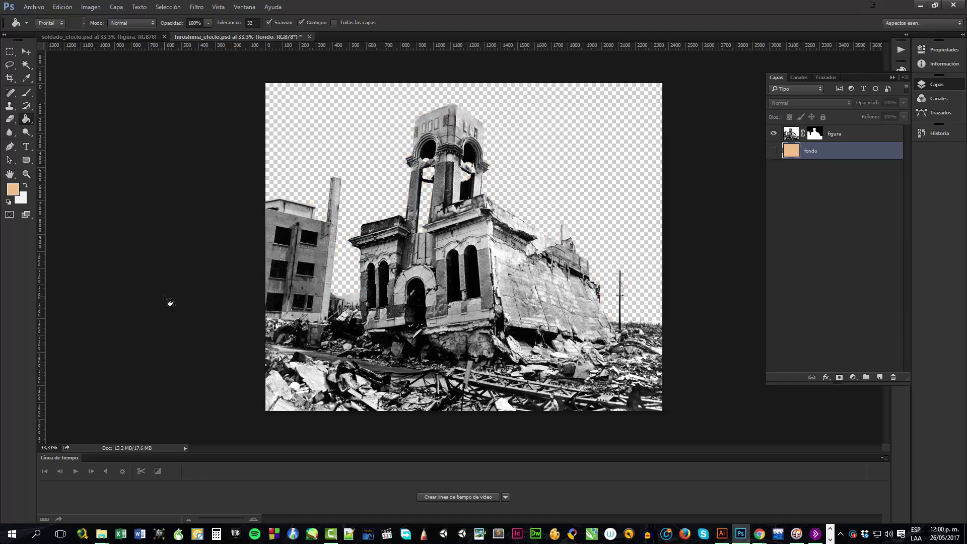
{"action": "key", "text": "ctrl+s"}
Place hiroshima_efecto.psd from File Explorer into the Illustrator document on the 2.edificios layer, overlapping the second artboard's right edge.
{"action": "mouse_move", "coordinate": [109, 532]}
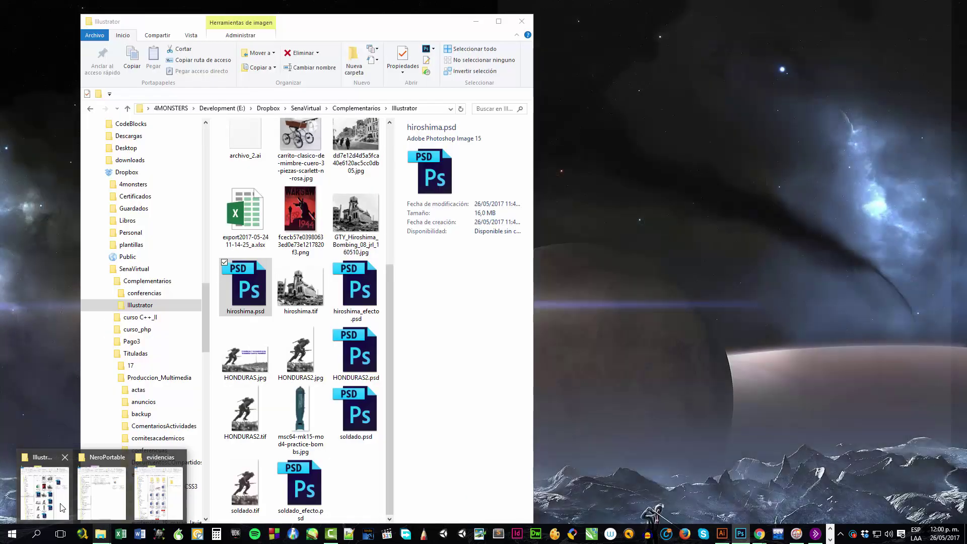
{"action": "left_click", "coordinate": [62, 507]}
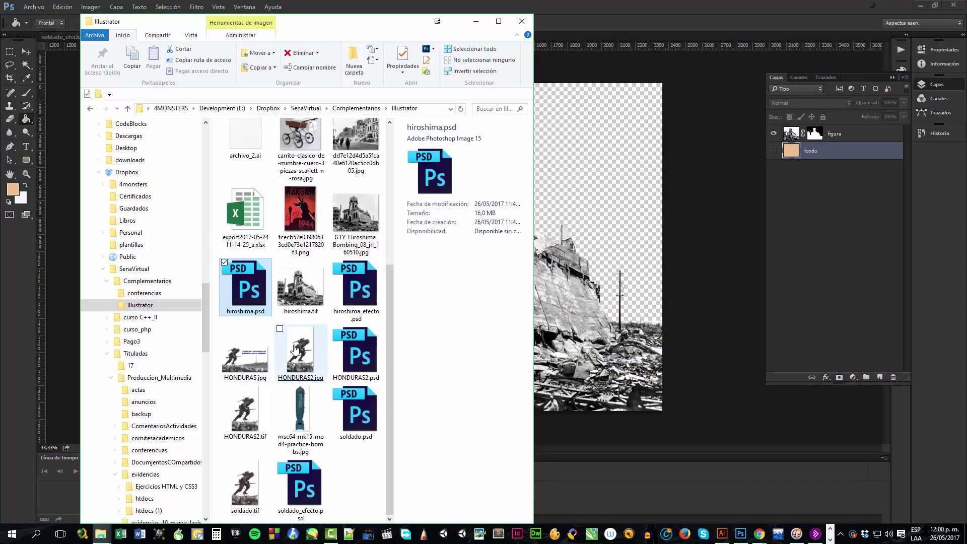
{"action": "left_click_drag", "start_coordinate": [347, 303], "coordinate": [816, 290]}
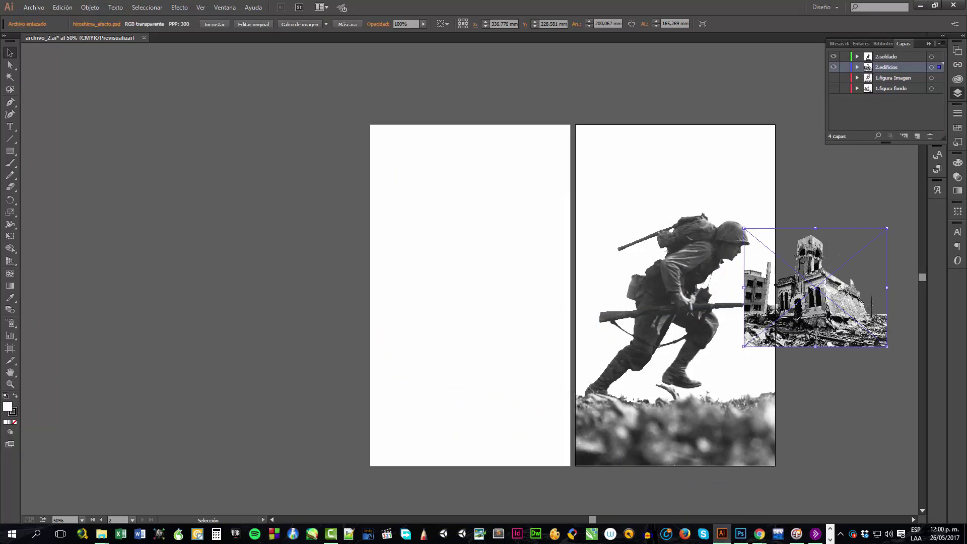
Align the Hiroshima image to the second artboard's lower-left corner, enlarge it proportionally to about 592 × 489 mm, and shift it left over the first artboard.
{"action": "left_click_drag", "start_coordinate": [820, 312], "coordinate": [651, 432]}
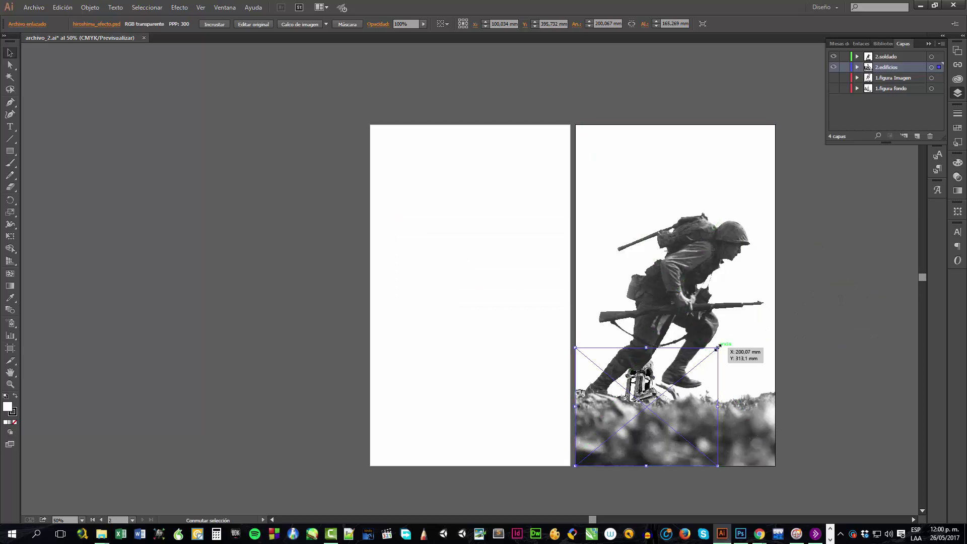
{"action": "left_click_drag", "start_coordinate": [718, 348], "coordinate": [850, 198]}
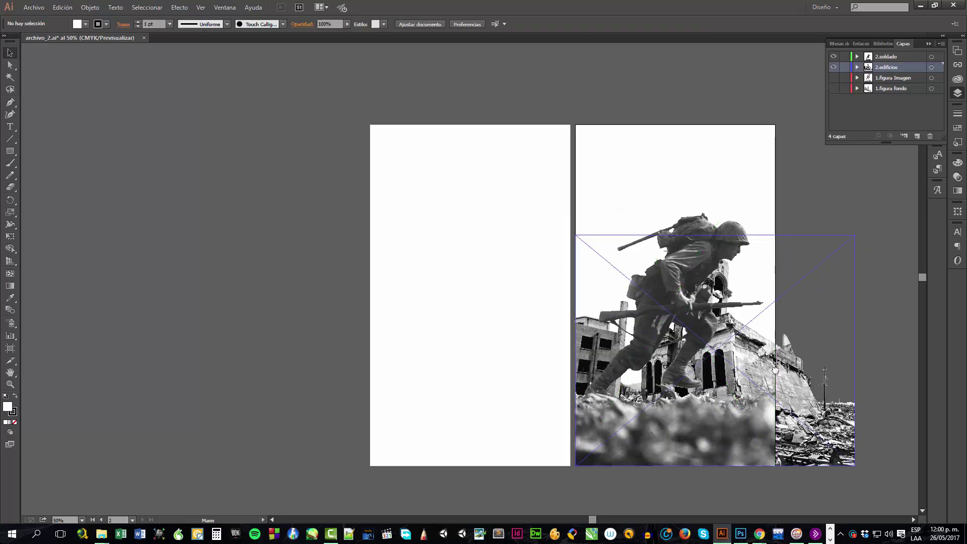
{"action": "left_click_drag", "start_coordinate": [775, 371], "coordinate": [585, 357]}
{"action": "left_click", "coordinate": [599, 265]}
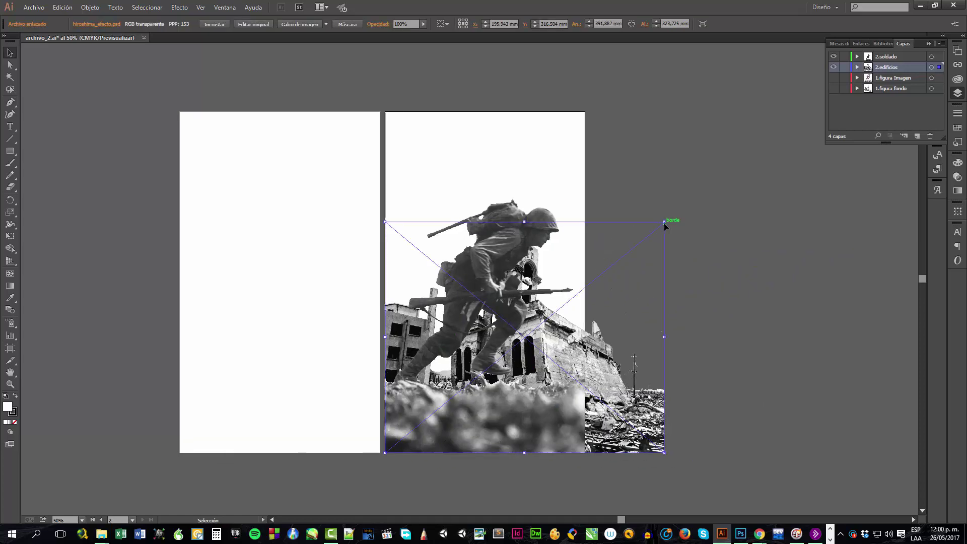
{"action": "left_click_drag", "start_coordinate": [664, 222], "coordinate": [845, 104]}
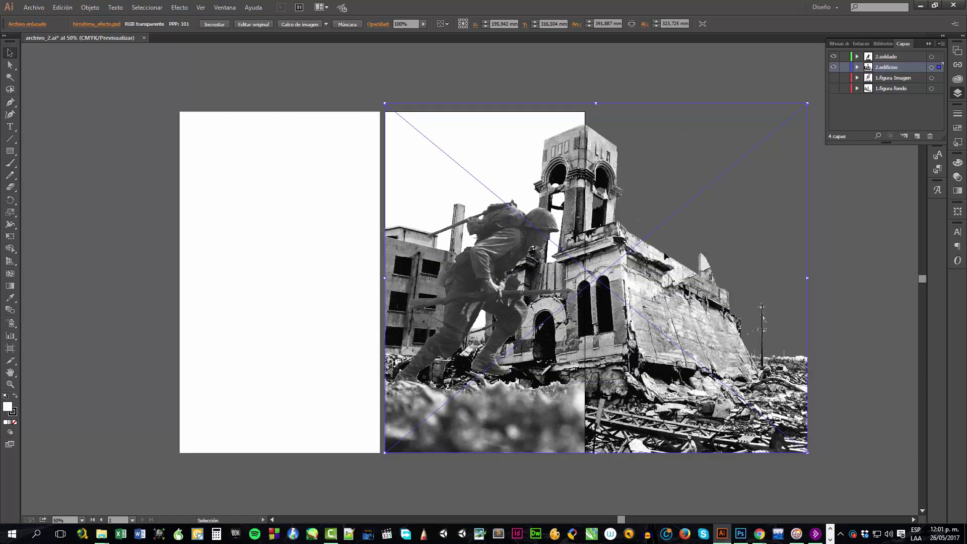
{"action": "left_click_drag", "start_coordinate": [663, 306], "coordinate": [582, 306]}
Rotate the Hiroshima image slightly clockwise and shift both it and the soldier image a little to the left.
{"action": "left_click", "coordinate": [582, 309]}
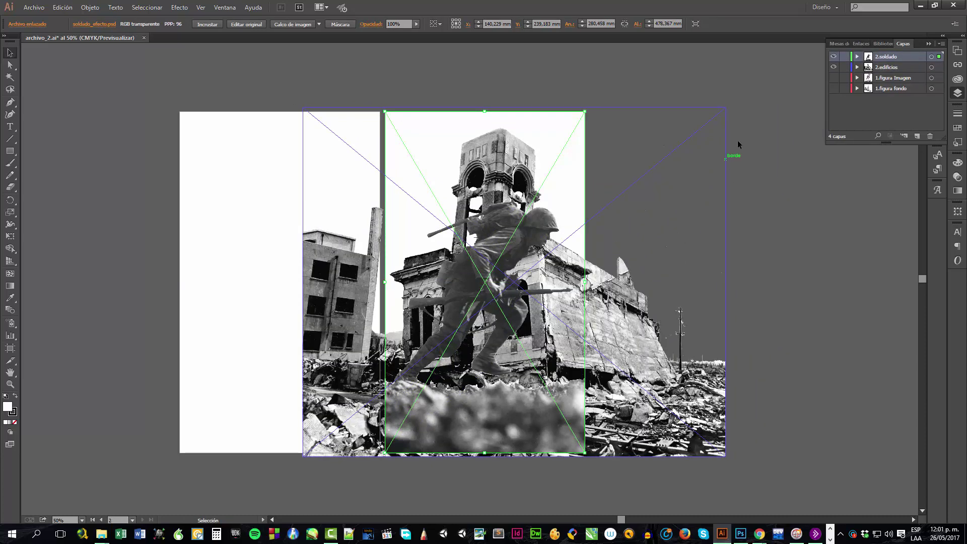
{"action": "left_click", "coordinate": [694, 134]}
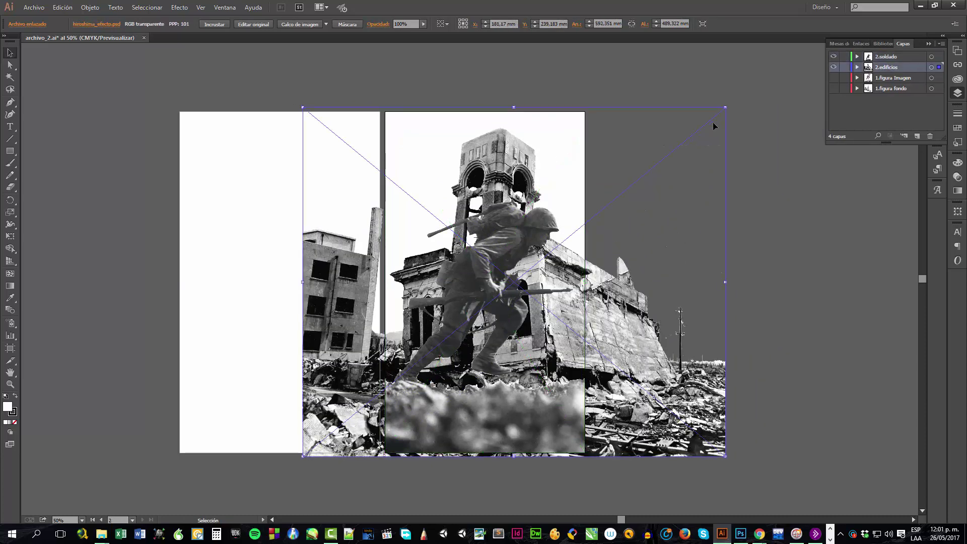
{"action": "left_click_drag", "start_coordinate": [729, 109], "coordinate": [775, 130]}
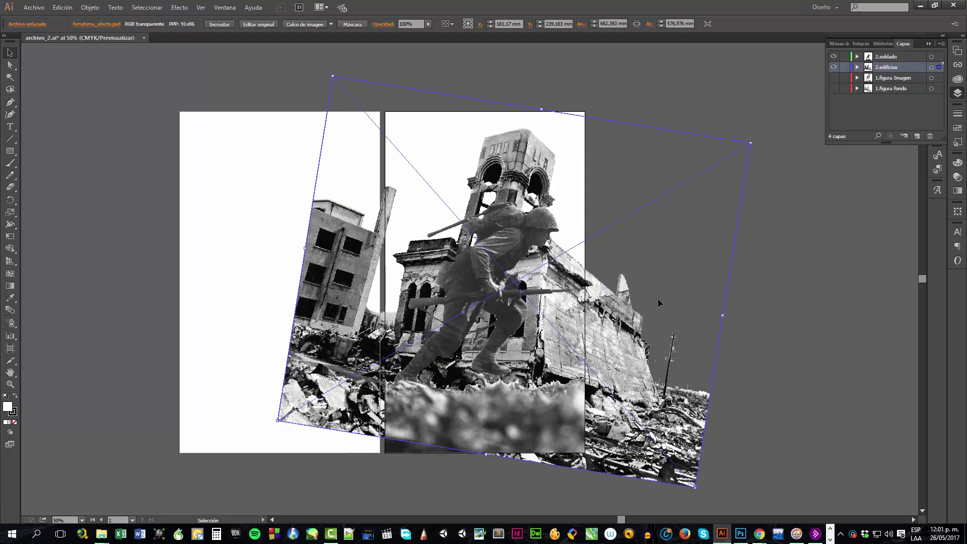
{"action": "left_click_drag", "start_coordinate": [603, 314], "coordinate": [562, 319]}
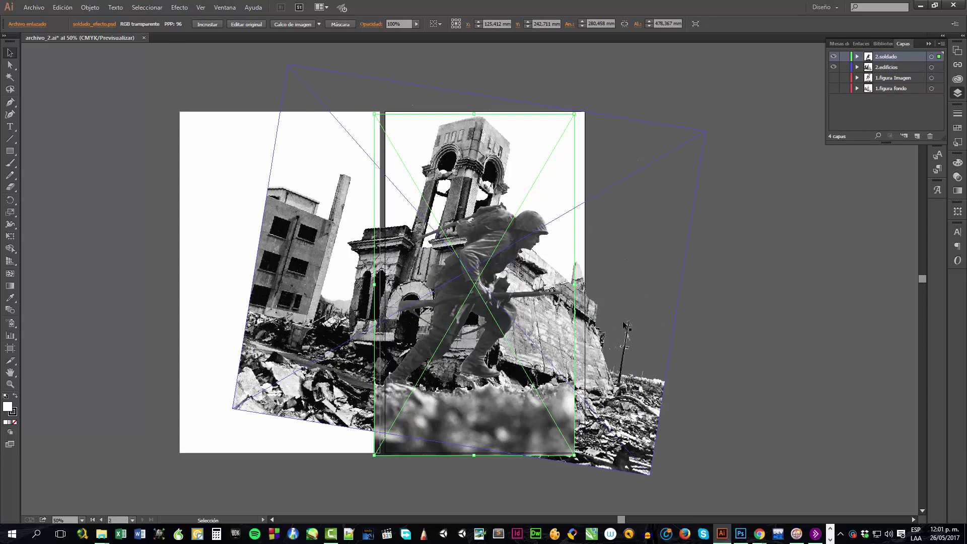
{"action": "left_click", "coordinate": [772, 310]}
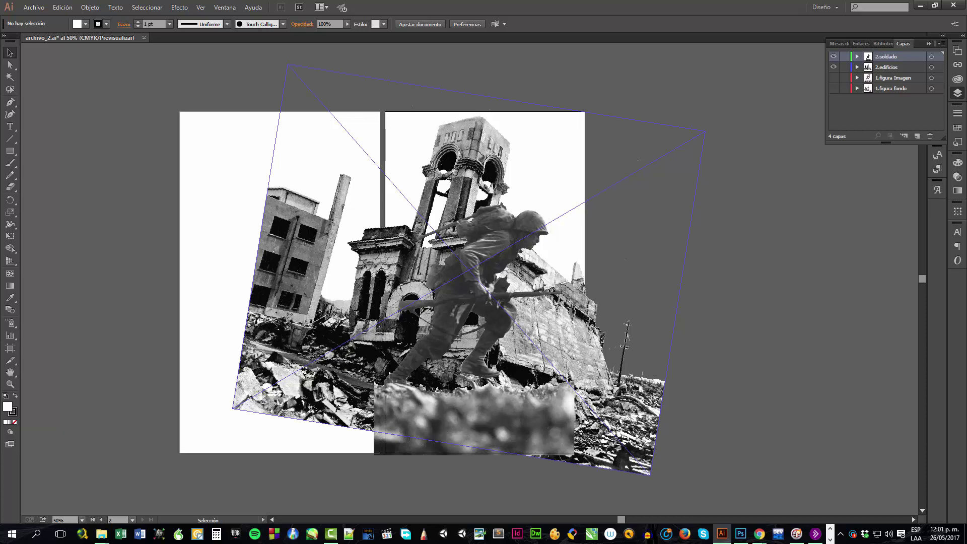
{"action": "key", "text": "a"}
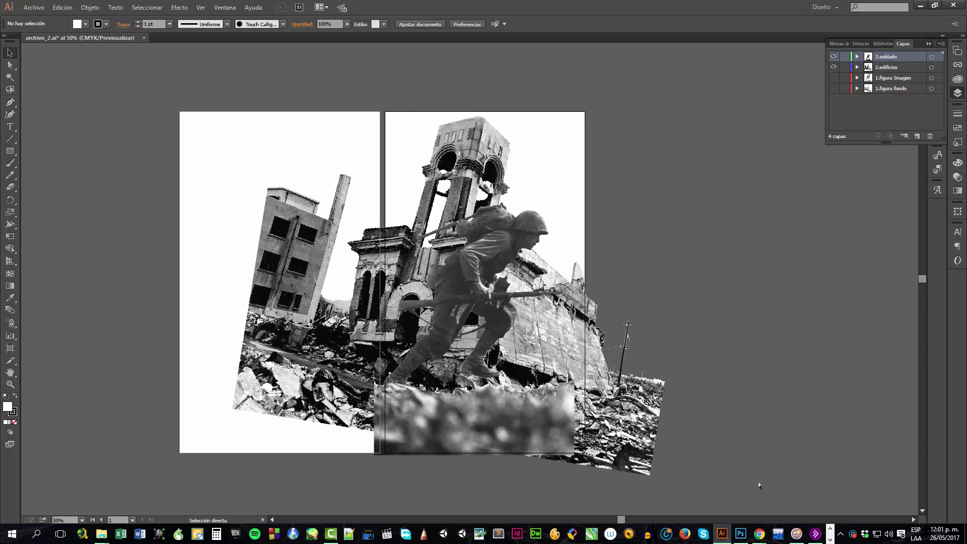
Switch to Photoshop and add a Levels adjustment layer above the figura layer in soldado_efecto.psd.
{"action": "left_click", "coordinate": [741, 535]}
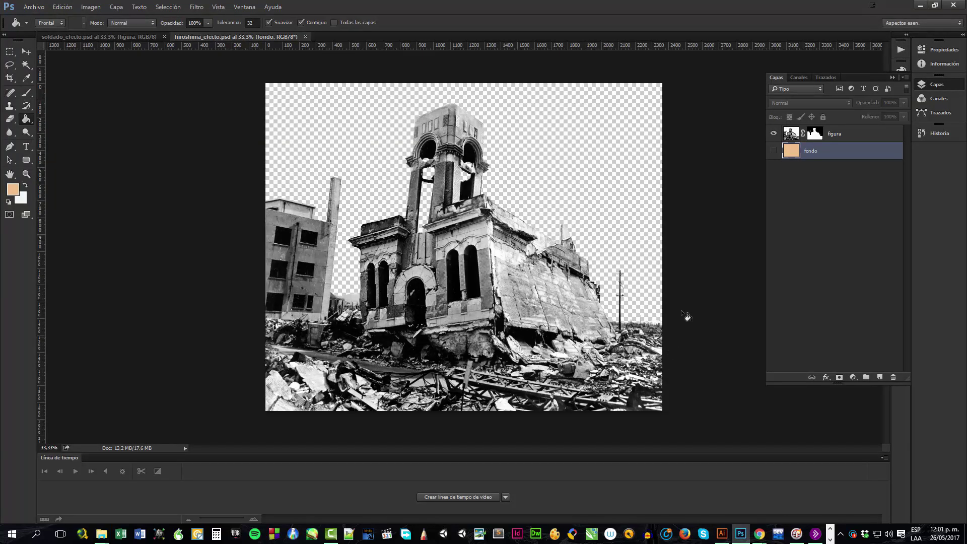
{"action": "left_click", "coordinate": [128, 38]}
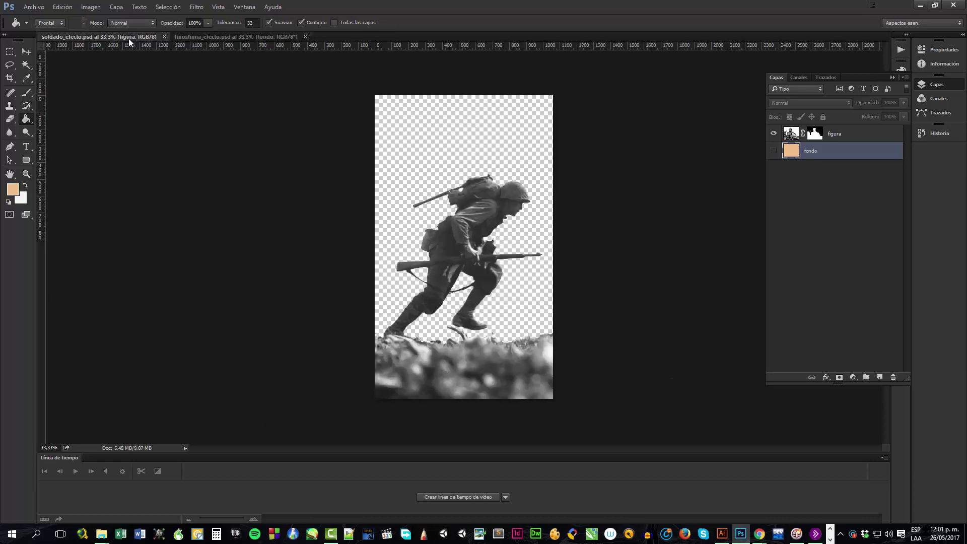
{"action": "key", "text": "z"}
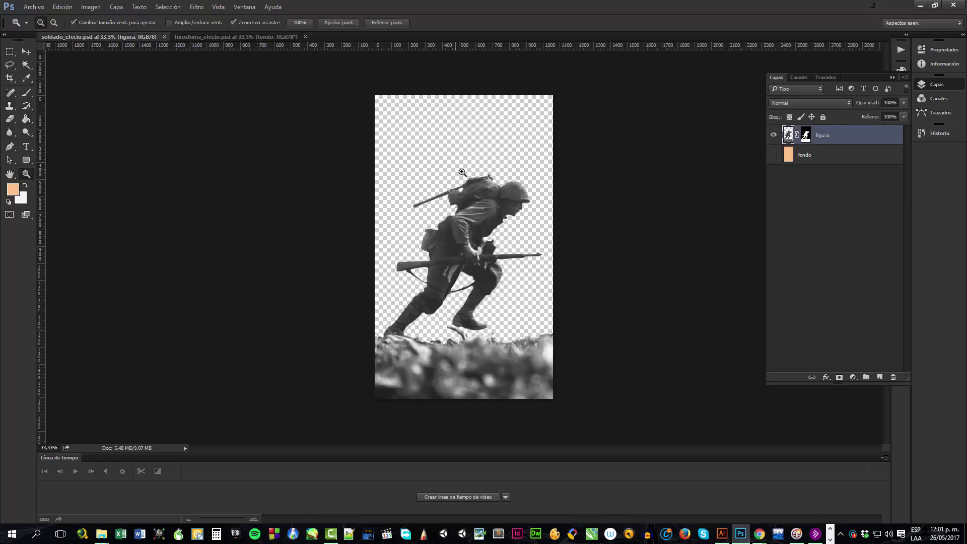
{"action": "mouse_move", "coordinate": [464, 171]}
{"action": "left_mouse_down"}
{"action": "mouse_move", "coordinate": [504, 173]}
{"action": "mouse_move", "coordinate": [481, 210]}
{"action": "mouse_move", "coordinate": [496, 211]}
{"action": "left_mouse_up"}
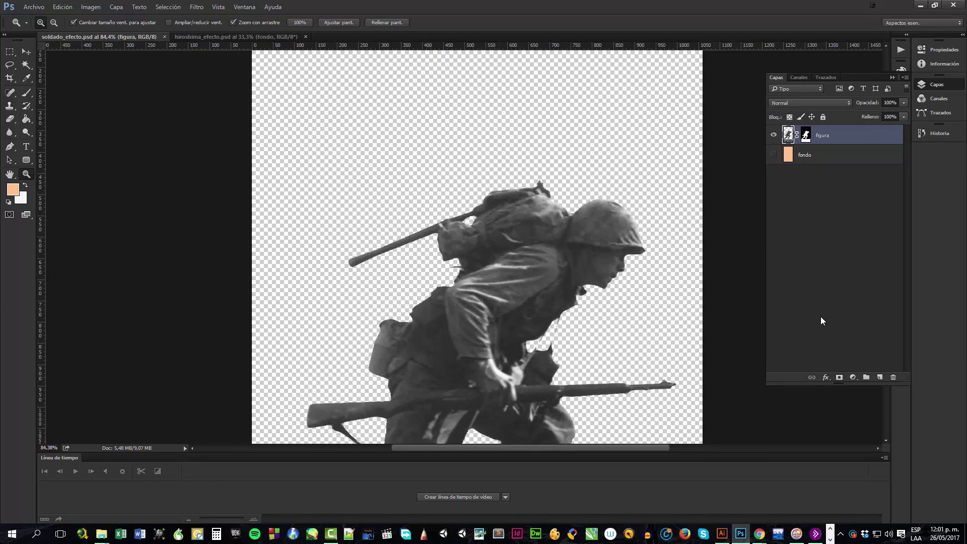
{"action": "left_click", "coordinate": [854, 377]}
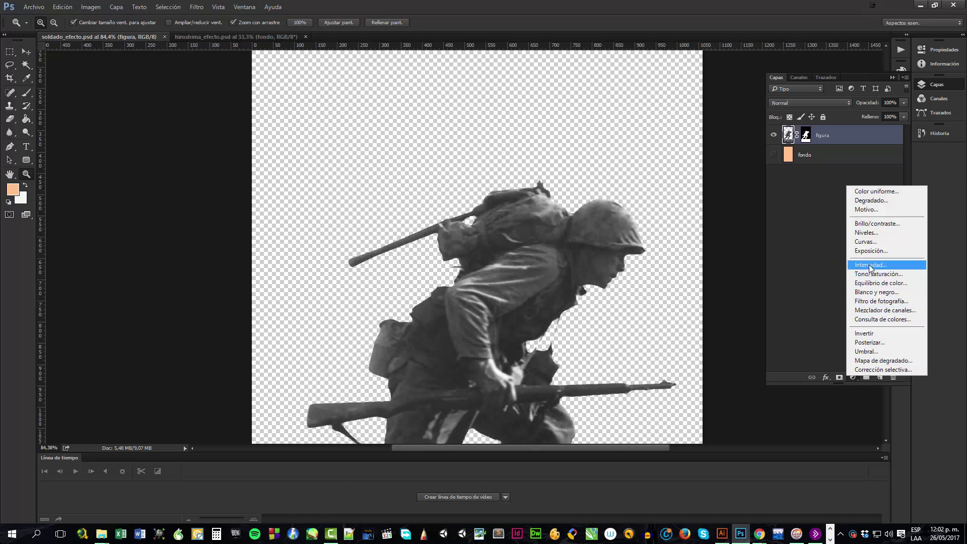
{"action": "left_click", "coordinate": [876, 234]}
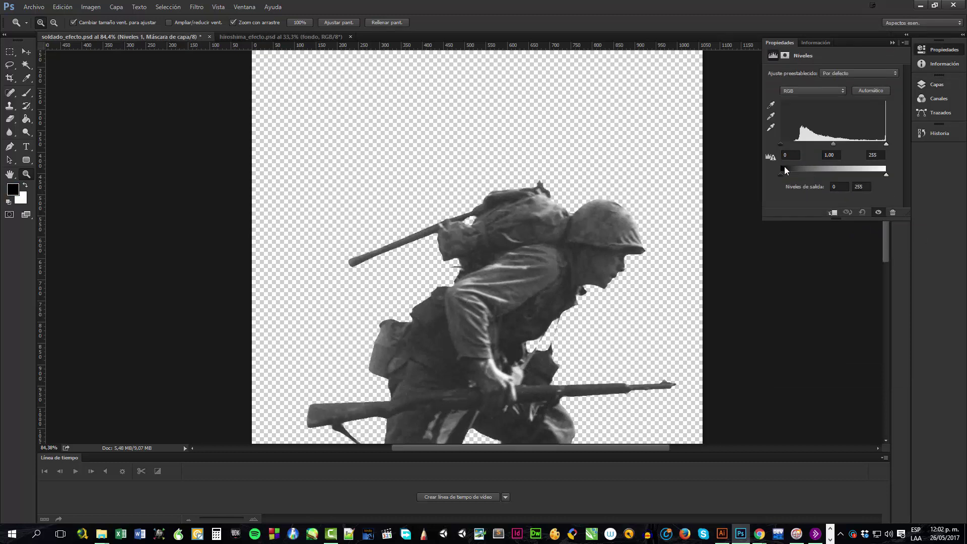
Sample the Levels white point from the soldier's lit sleeve and the black point from the dark torso.
{"action": "left_click", "coordinate": [770, 128]}
{"action": "left_click", "coordinate": [771, 105]}
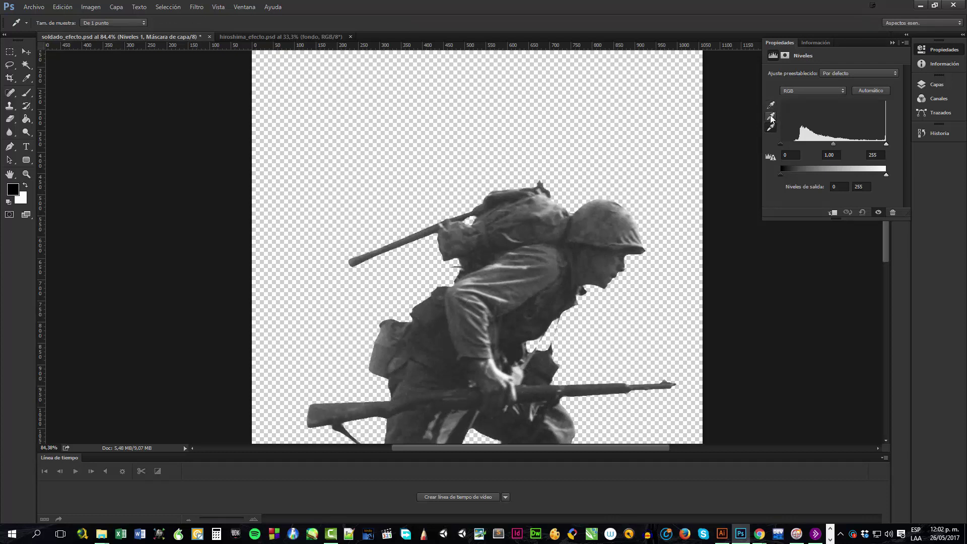
{"action": "left_click", "coordinate": [771, 128]}
{"action": "left_click", "coordinate": [502, 261]}
{"action": "left_click", "coordinate": [771, 105]}
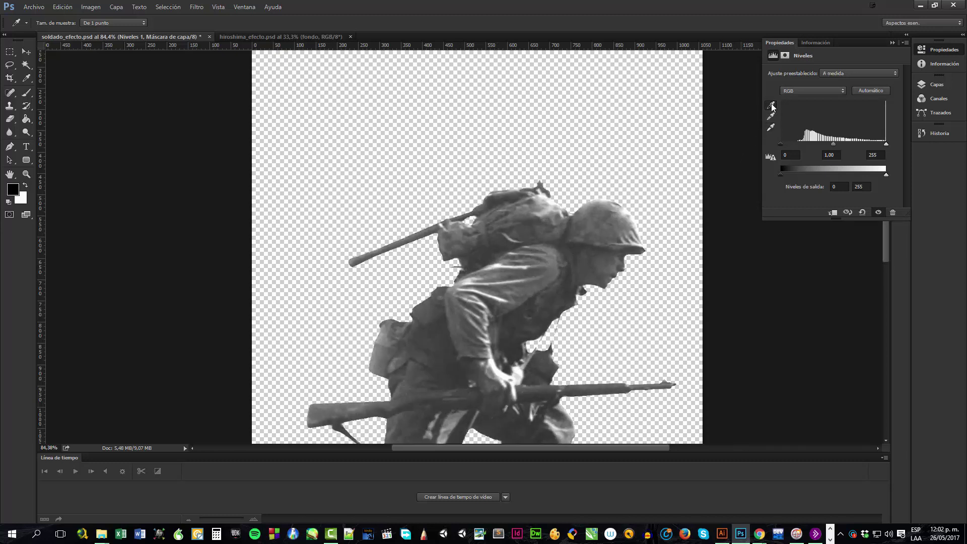
{"action": "left_click", "coordinate": [543, 319]}
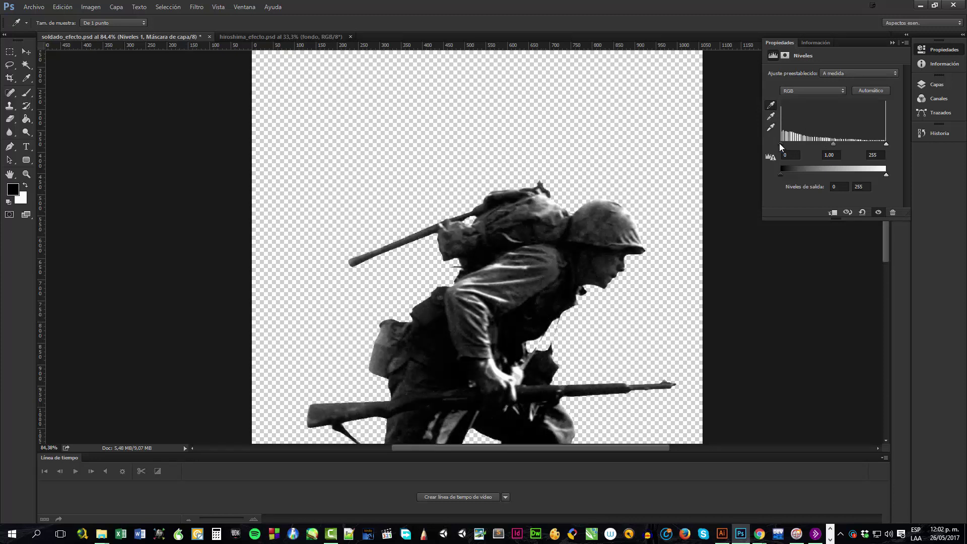
Set the soldier's Levels inputs to 12 for shadows, 1,00 for midtones and 182 for highlights.
{"action": "left_click_drag", "start_coordinate": [780, 144], "coordinate": [813, 144]}
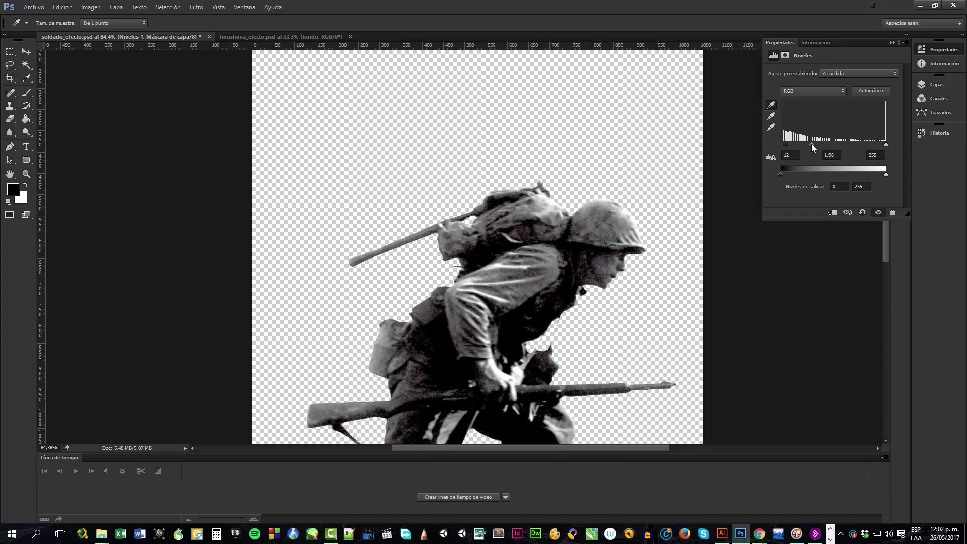
{"action": "left_click_drag", "start_coordinate": [886, 145], "coordinate": [820, 144]}
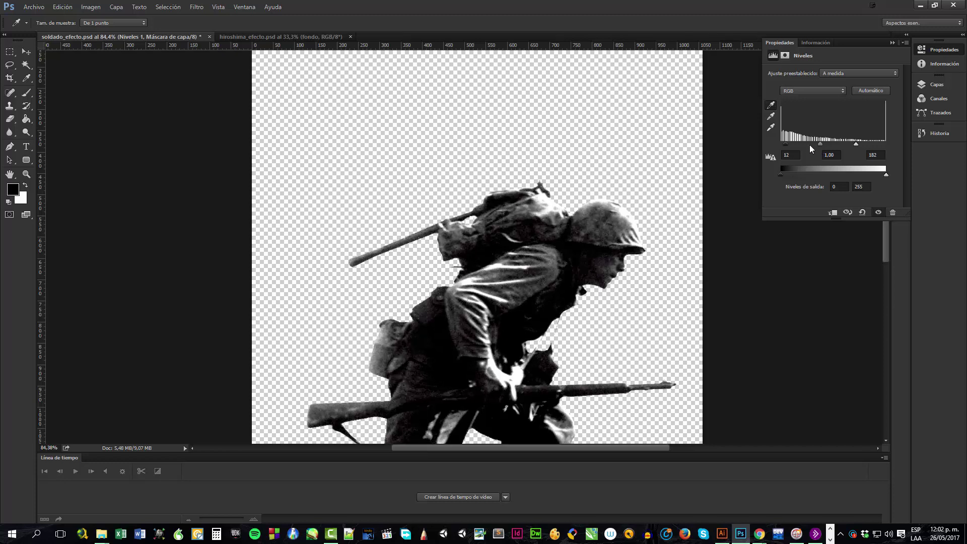
{"action": "scroll", "coordinate": [571, 246], "scroll_direction": "down", "scroll_amount": 1}
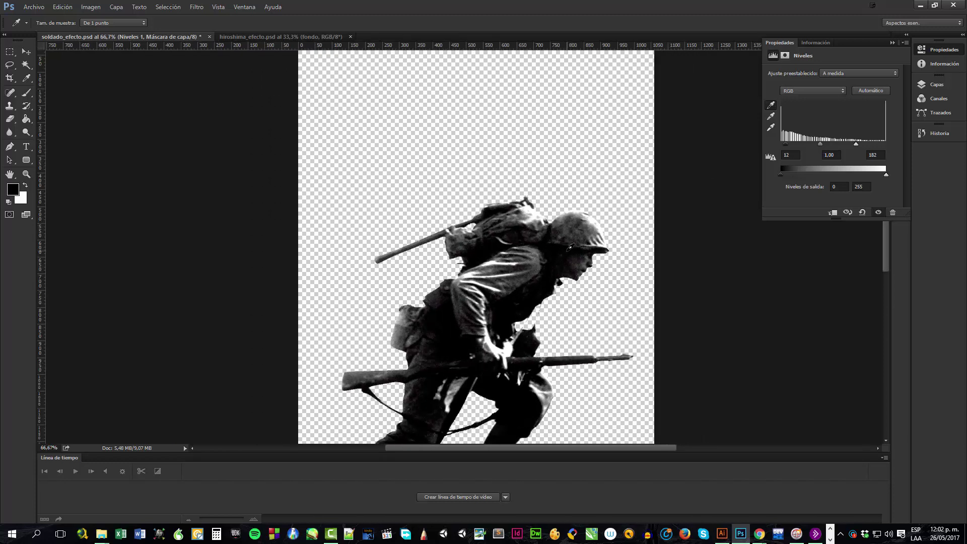
{"action": "scroll", "coordinate": [551, 272], "scroll_direction": "down", "scroll_amount": 2}
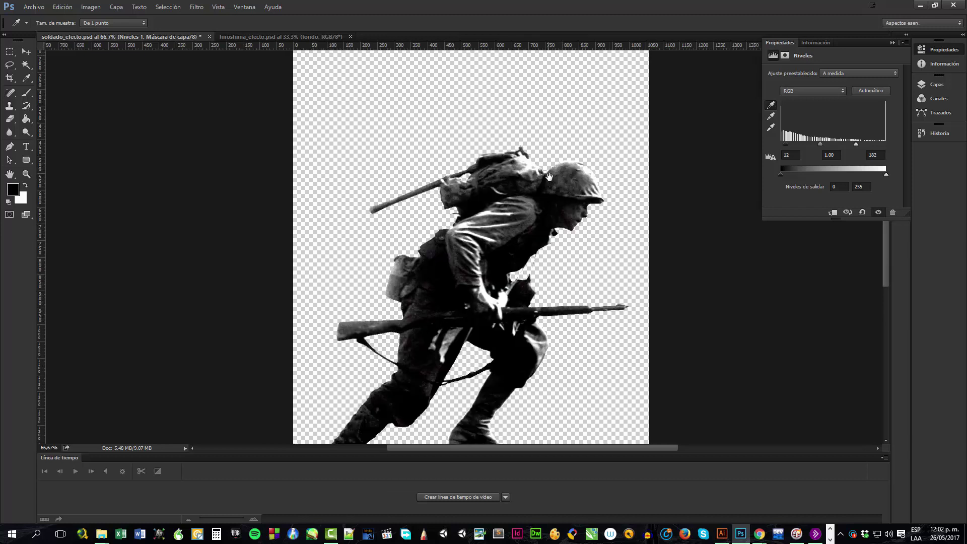
Compare the soldier's contrast with the Hiroshima image, and save and close soldado_efecto.psd.
{"action": "left_click", "coordinate": [271, 36]}
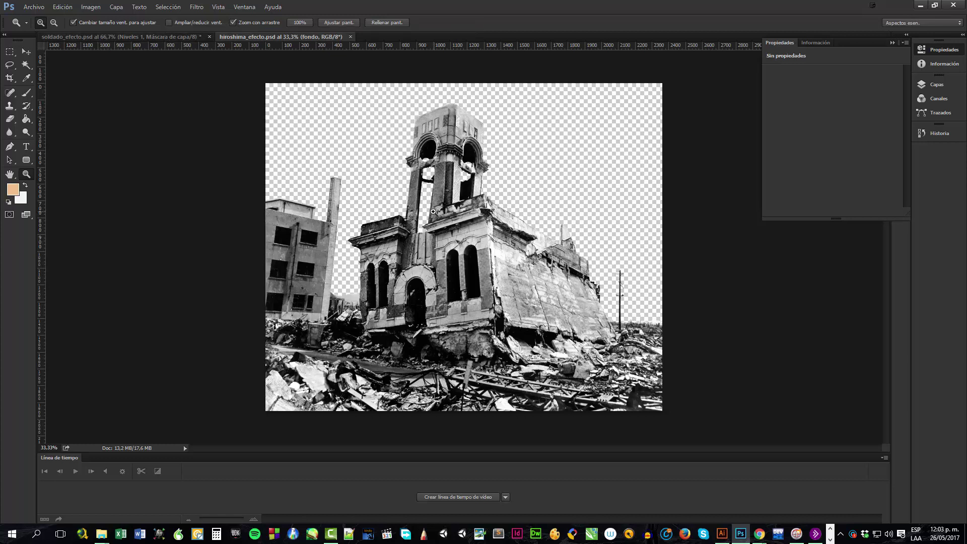
{"action": "left_click", "coordinate": [169, 38]}
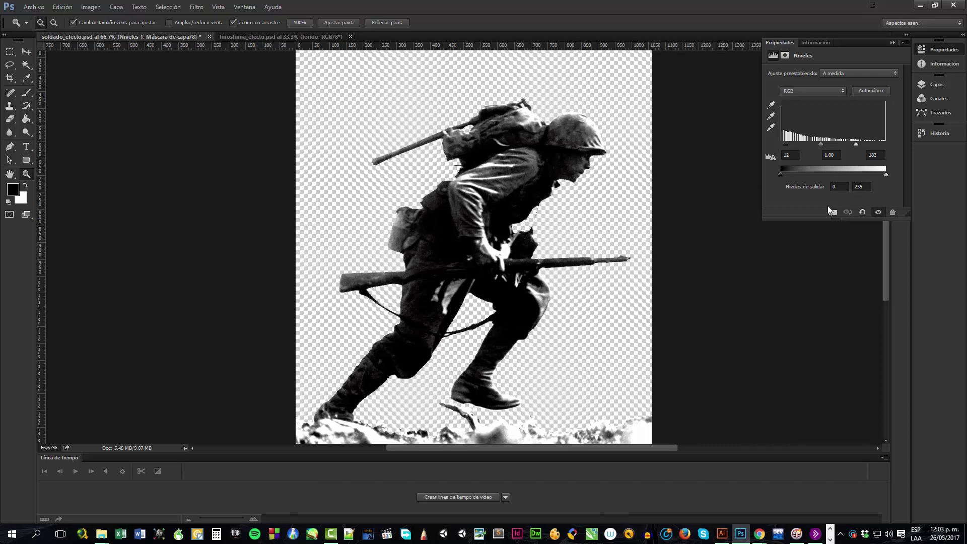
{"action": "left_click", "coordinate": [942, 87]}
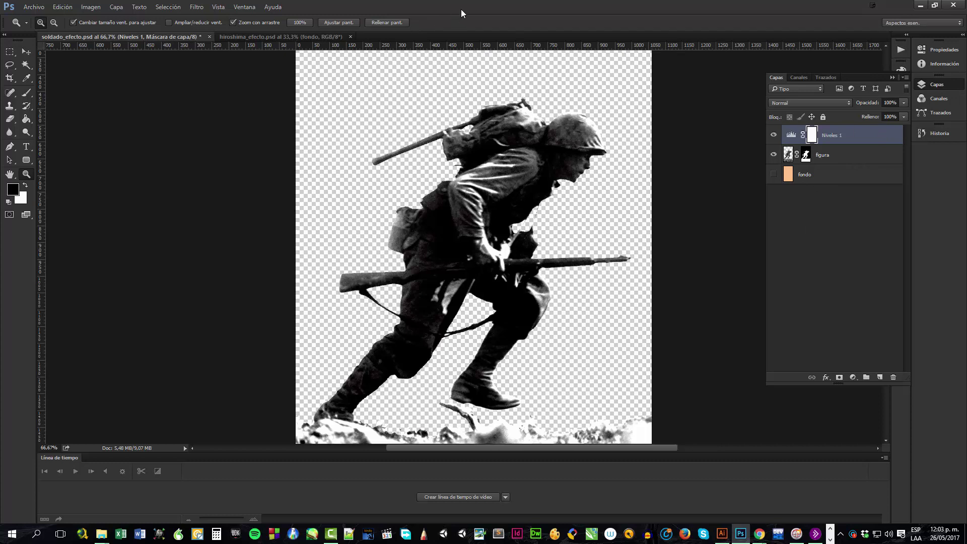
{"action": "key", "text": "ctrl+s"}
{"action": "left_click", "coordinate": [205, 36]}
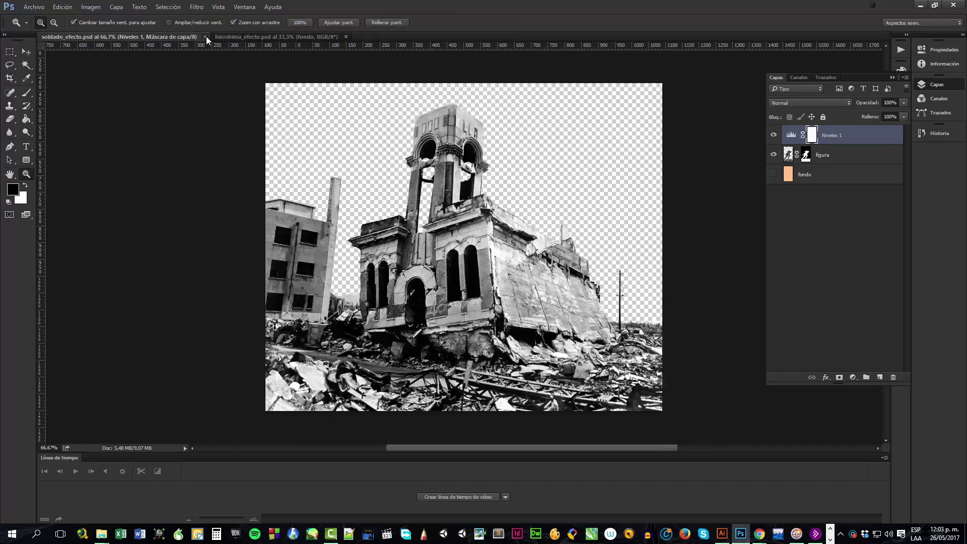
Switch to Illustrator, leave the soldier's isolation mode, and accept updating the modified linked files.
{"action": "left_click", "coordinate": [722, 534]}
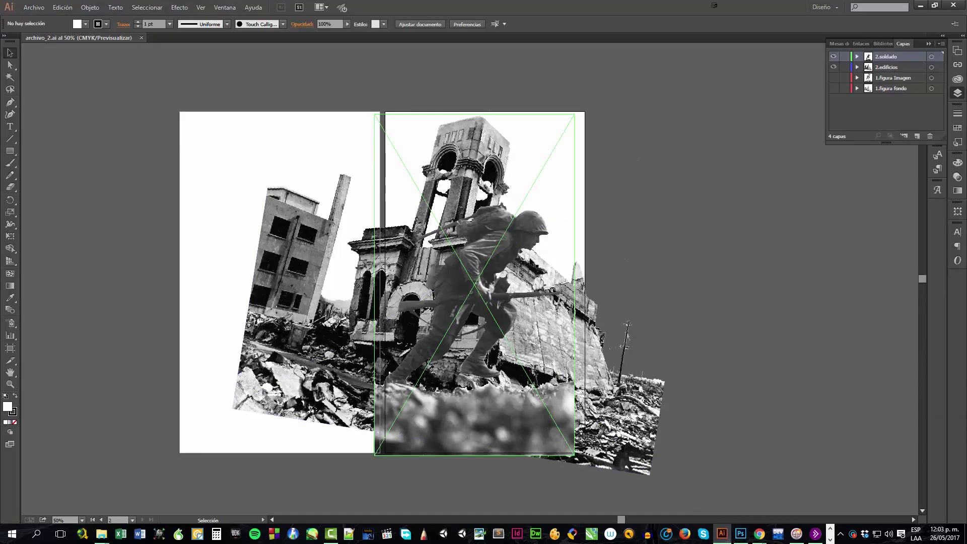
{"action": "double_click", "coordinate": [534, 240]}
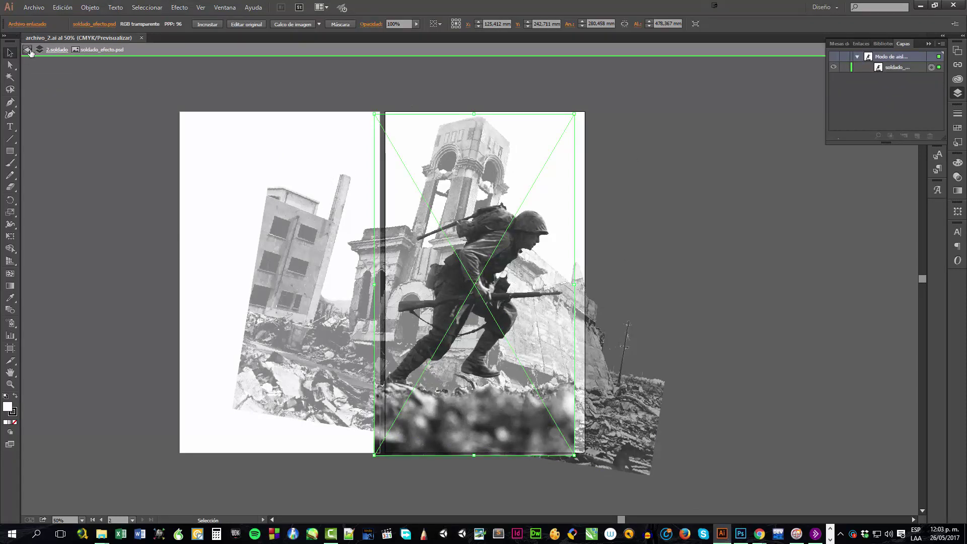
{"action": "left_click", "coordinate": [31, 50]}
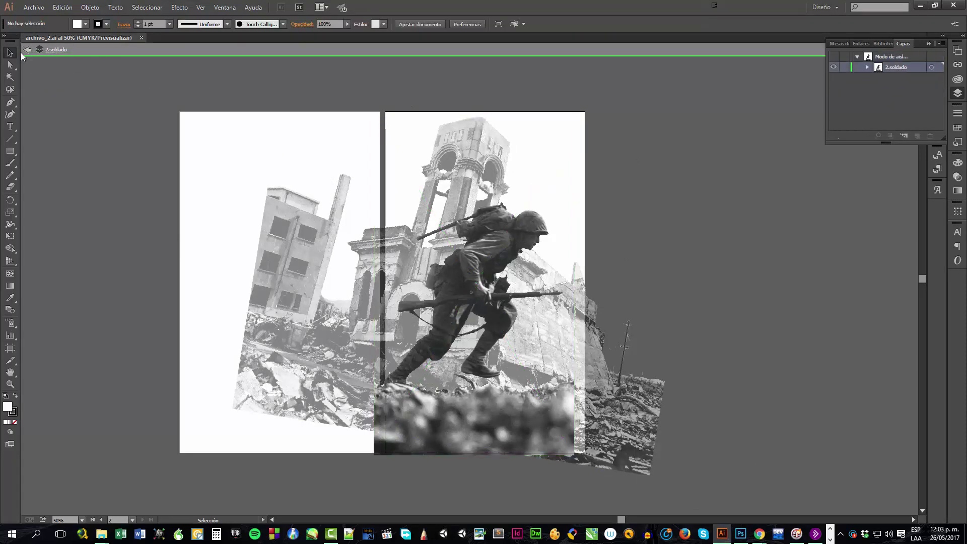
{"action": "left_click", "coordinate": [26, 53]}
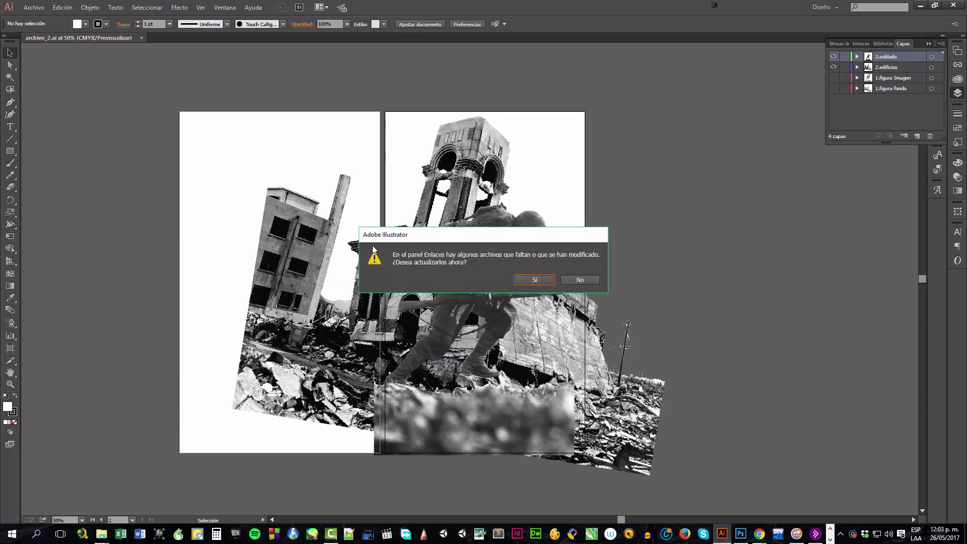
{"action": "left_click", "coordinate": [533, 281]}
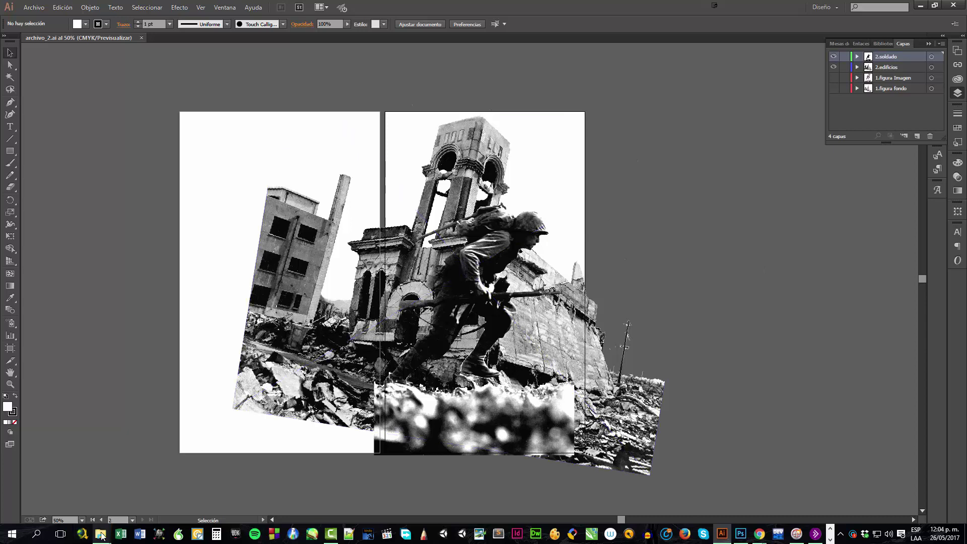
Switch to Photoshop and reopen soldado_efecto.psd from the recently used files.
{"action": "left_click", "coordinate": [740, 537]}
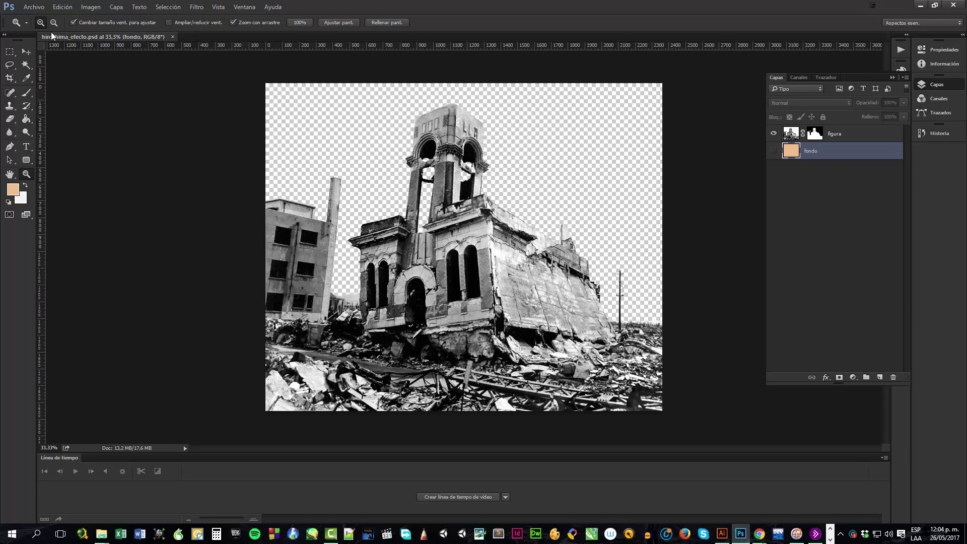
{"action": "left_click", "coordinate": [37, 8]}
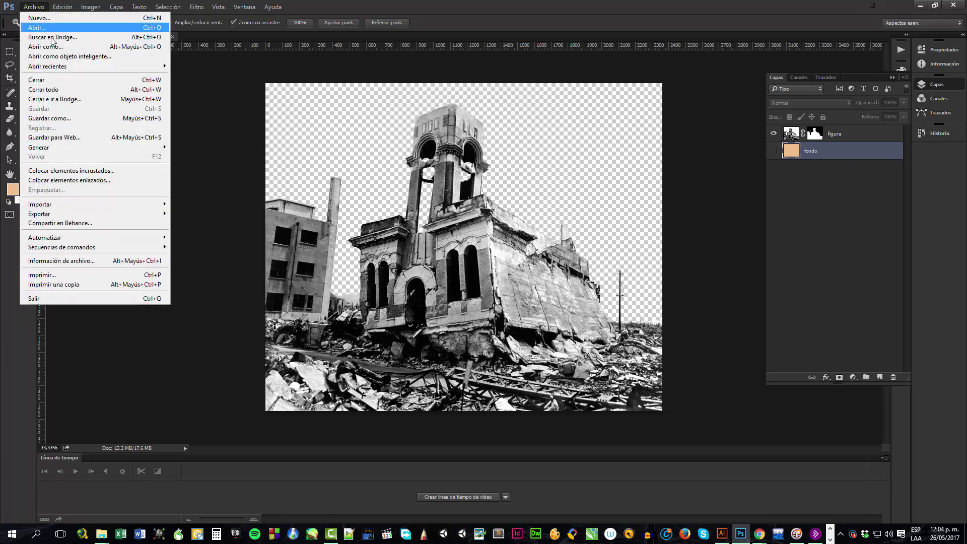
{"action": "mouse_move", "coordinate": [68, 68]}
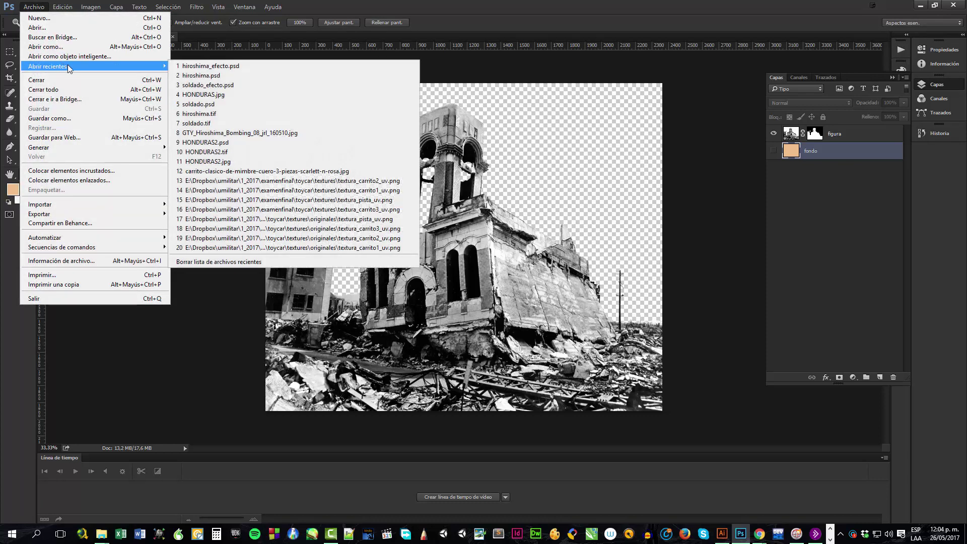
{"action": "left_click", "coordinate": [200, 85]}
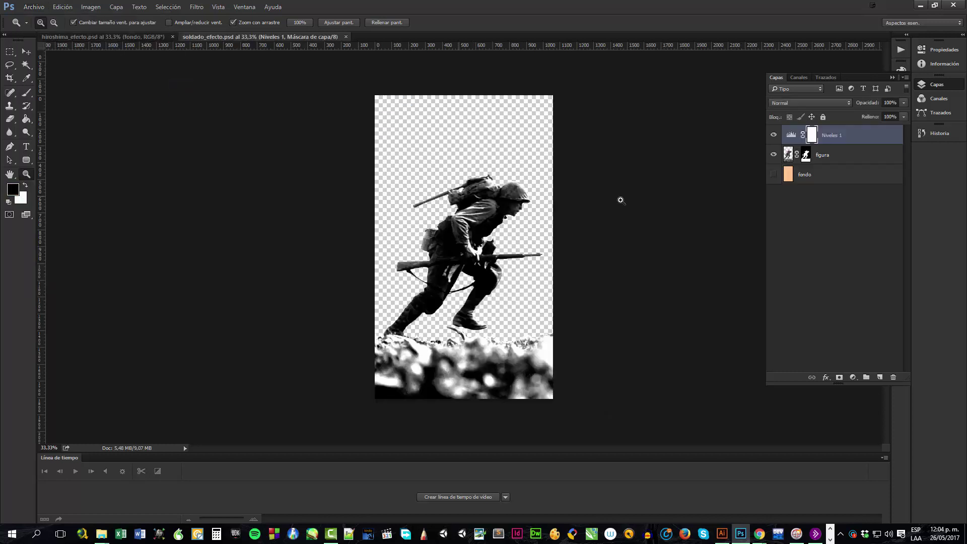
Raise the shadow input of the soldier's Niveles 1 adjustment to 13 and save the file.
{"action": "double_click", "coordinate": [791, 136]}
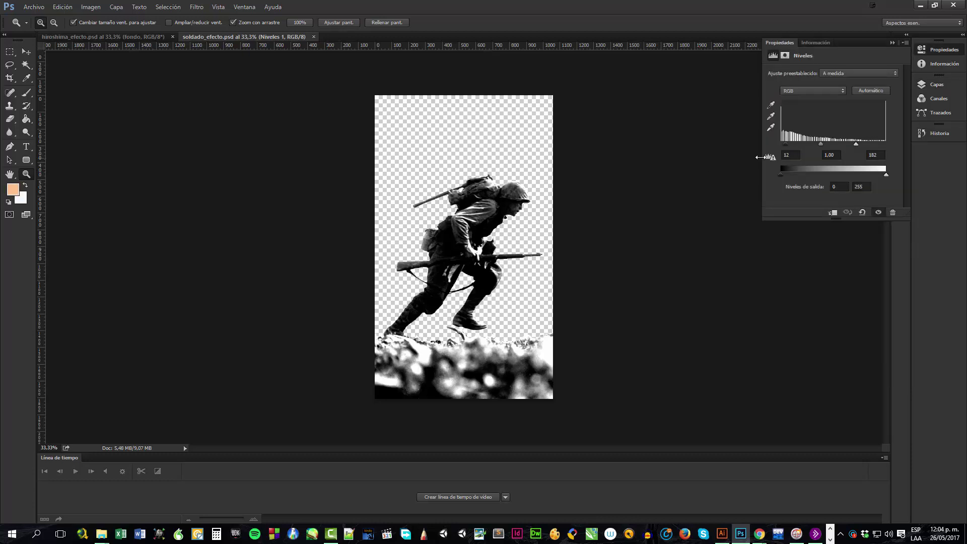
{"action": "left_click_drag", "start_coordinate": [787, 145], "coordinate": [789, 145]}
{"action": "left_click_drag", "start_coordinate": [786, 147], "coordinate": [785, 146]}
{"action": "key", "text": "ctrl+s"}
Switch to Illustrator, accept updating the modified linked files, and check the soldier on the second artboard.
{"action": "left_click", "coordinate": [718, 536]}
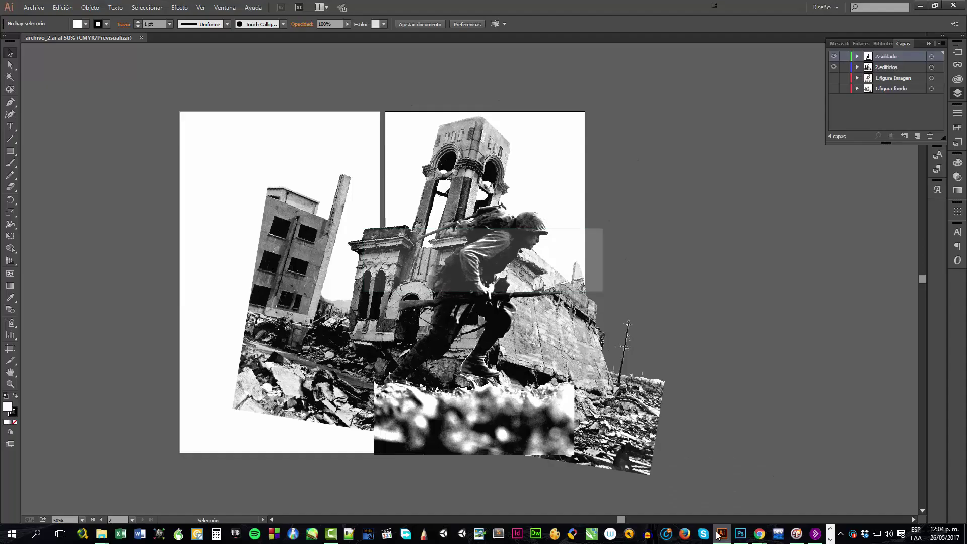
{"action": "left_click", "coordinate": [531, 281]}
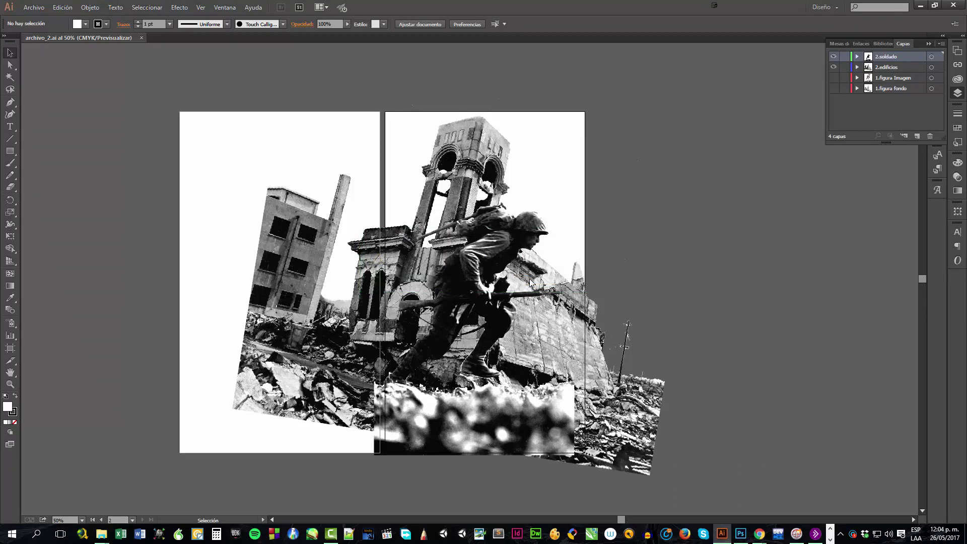
{"action": "key", "text": "a"}
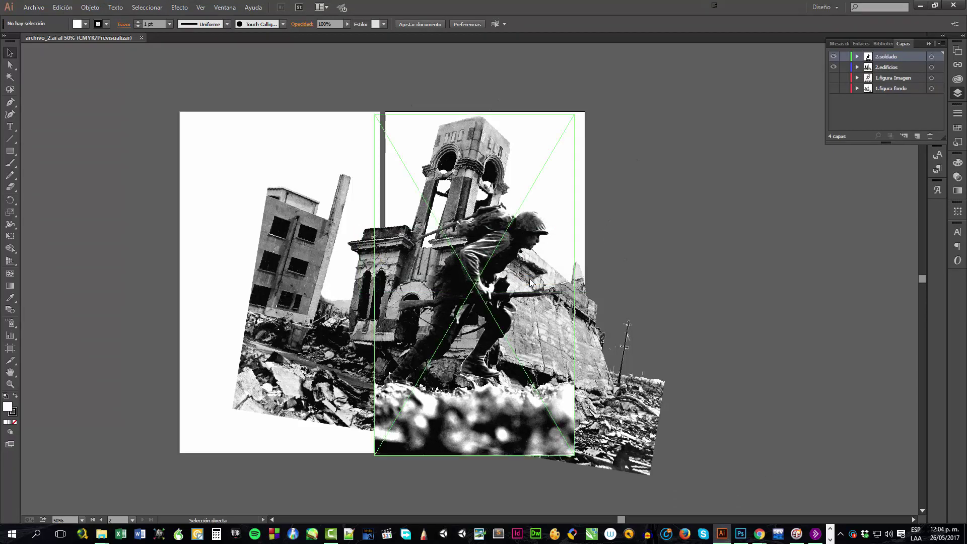
{"action": "key", "text": "v"}
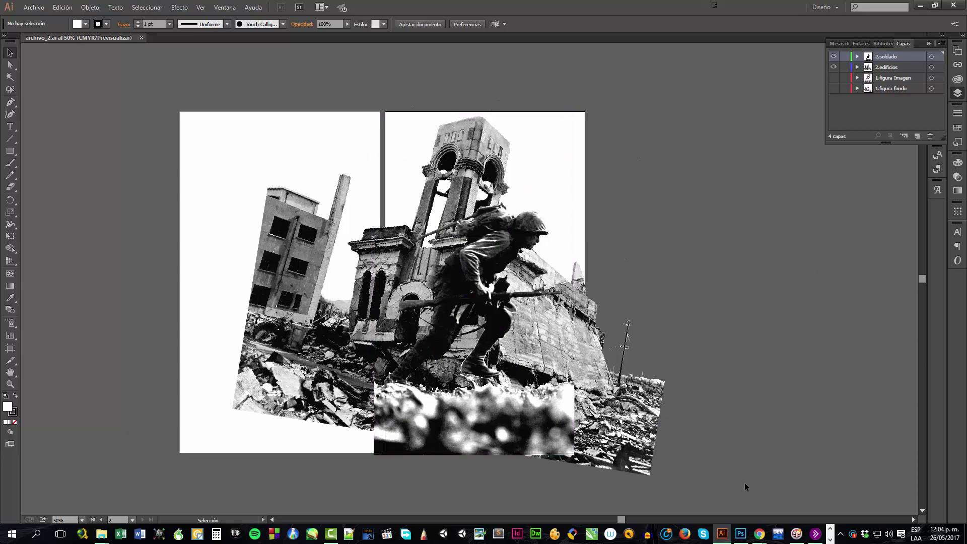
Return to Photoshop, put away the Levels settings, and select the figura layer's mask among the layers.
{"action": "left_click", "coordinate": [740, 535]}
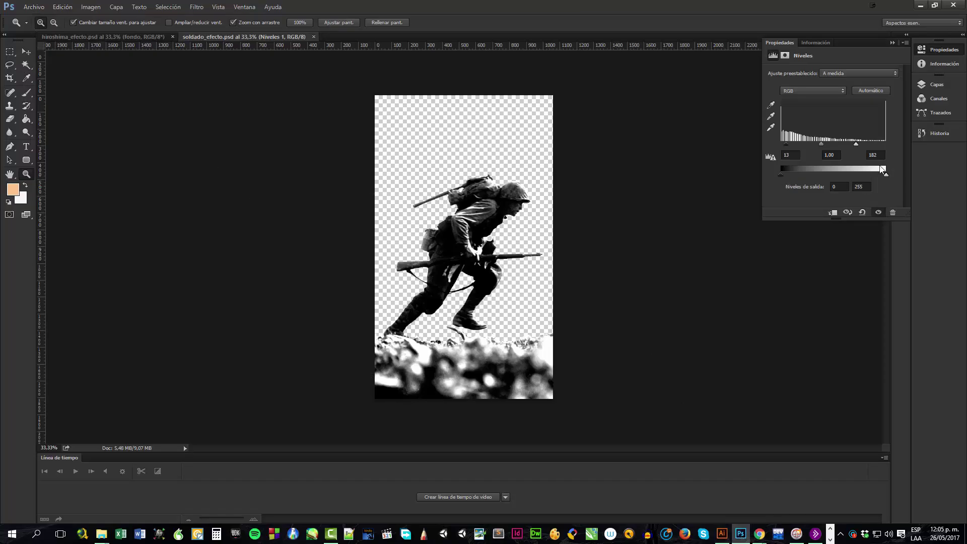
{"action": "left_click", "coordinate": [892, 43]}
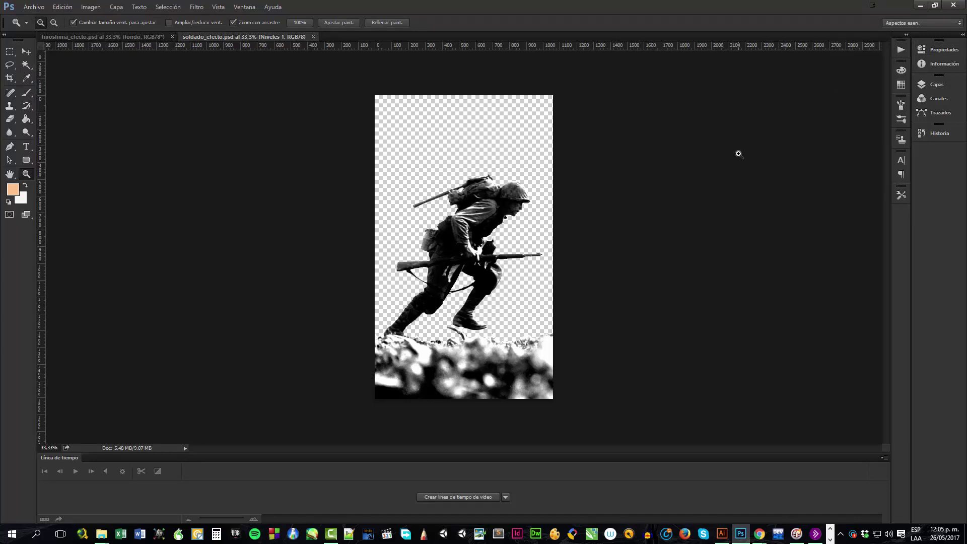
{"action": "left_click", "coordinate": [943, 83]}
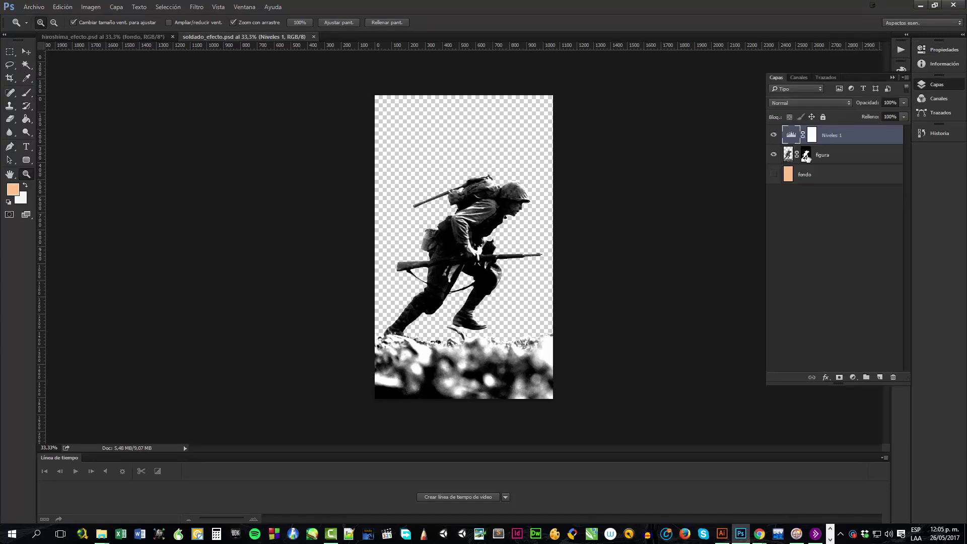
{"action": "left_click", "coordinate": [839, 160]}
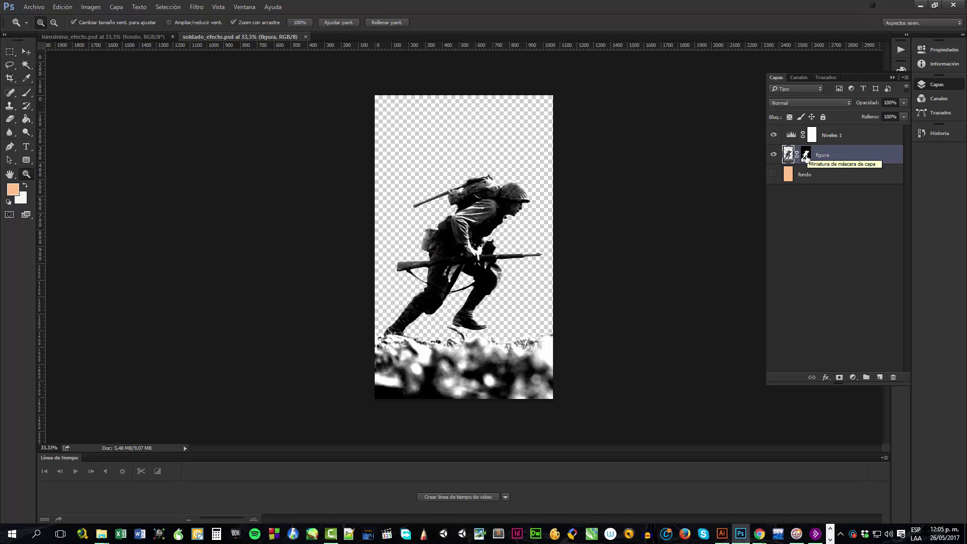
{"action": "left_click", "coordinate": [806, 157]}
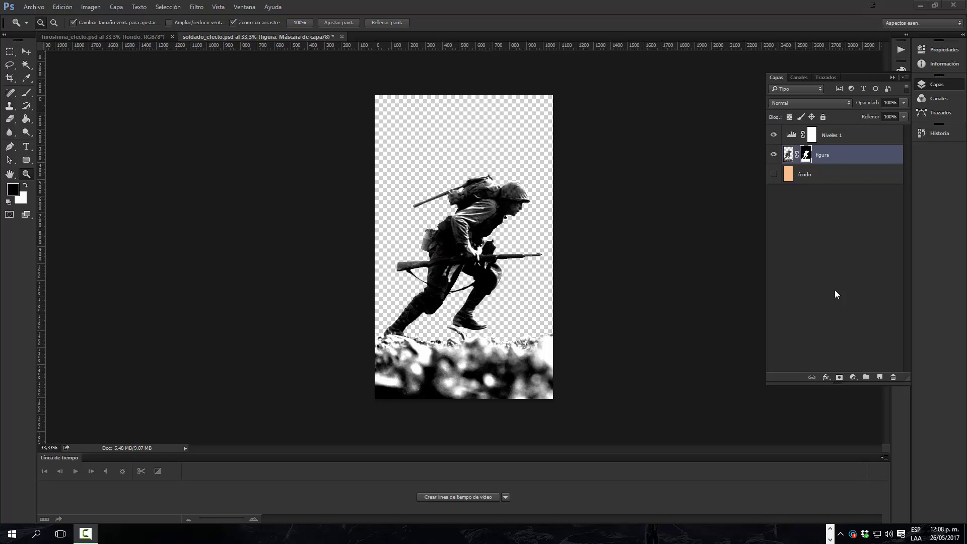
{"action": "double_click", "coordinate": [852, 160]}
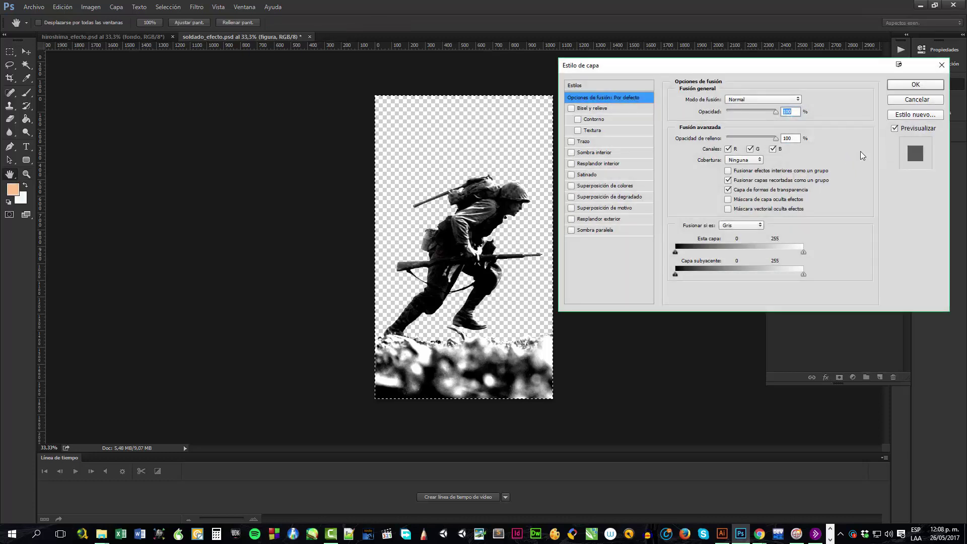
{"action": "left_click", "coordinate": [899, 99]}
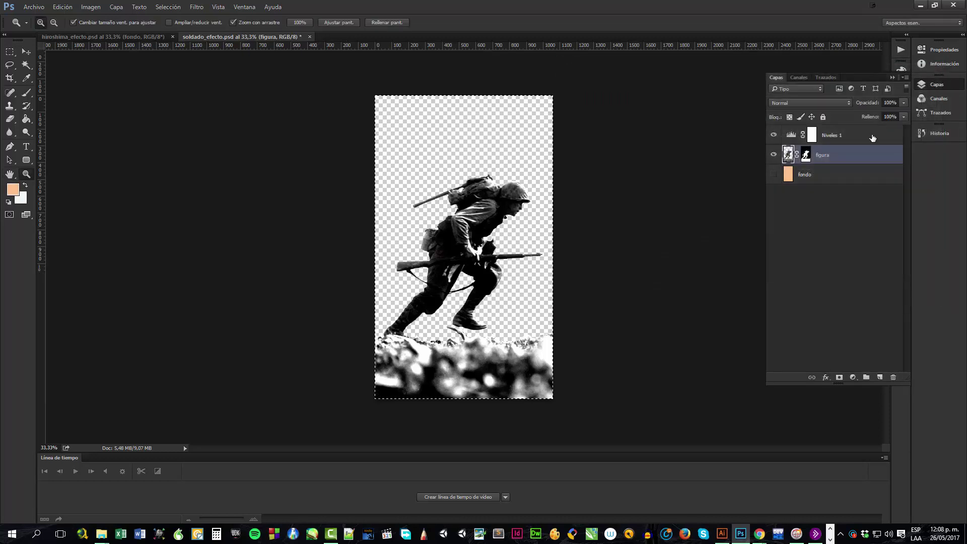
{"action": "key", "text": "ctrl+j"}
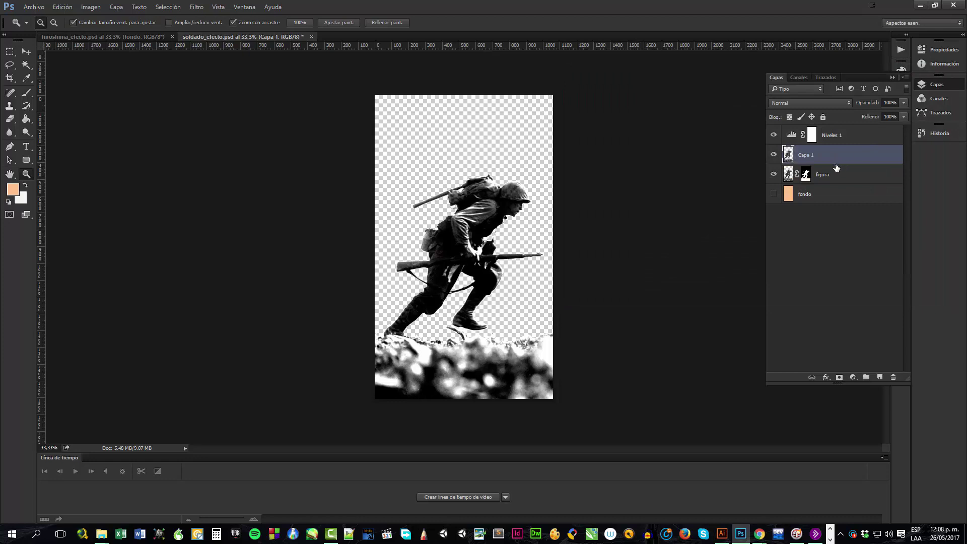
{"action": "key", "text": "ctrl+z"}
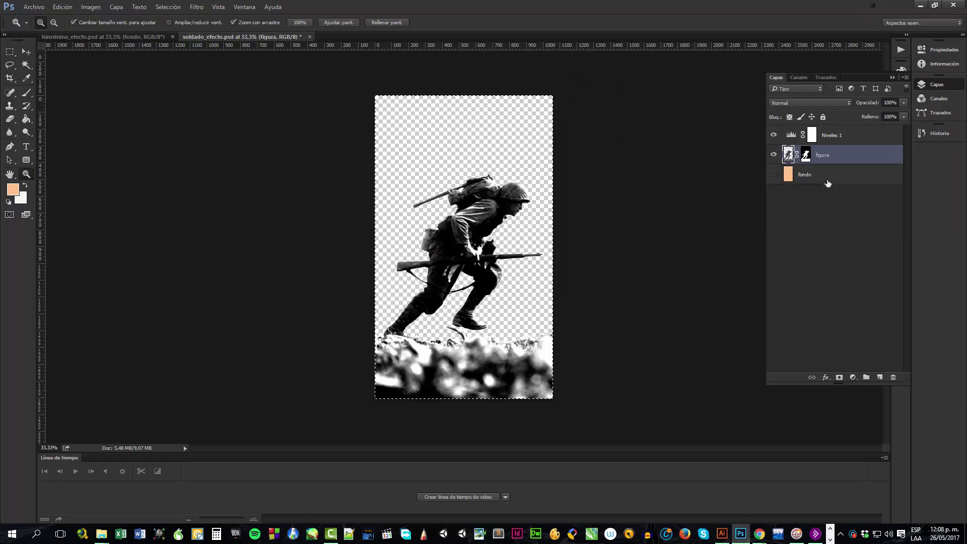
{"action": "left_click", "coordinate": [851, 156], "text": "ctrl"}
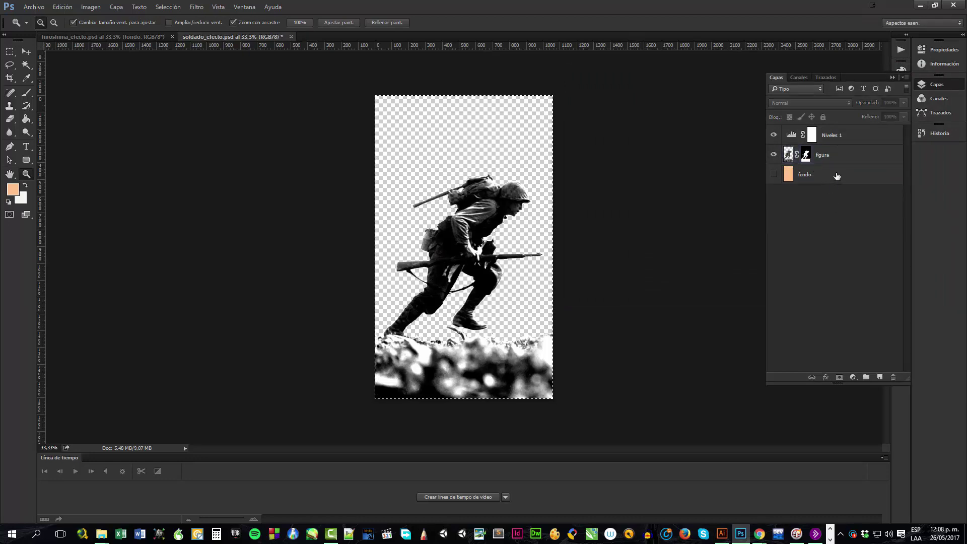
{"action": "left_click", "coordinate": [845, 160]}
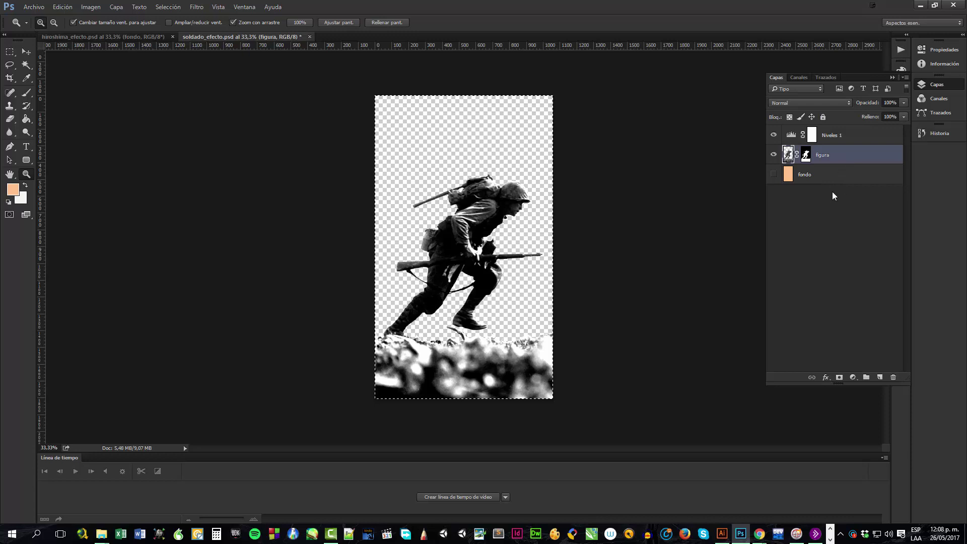
{"action": "key", "text": "ctrl+j"}
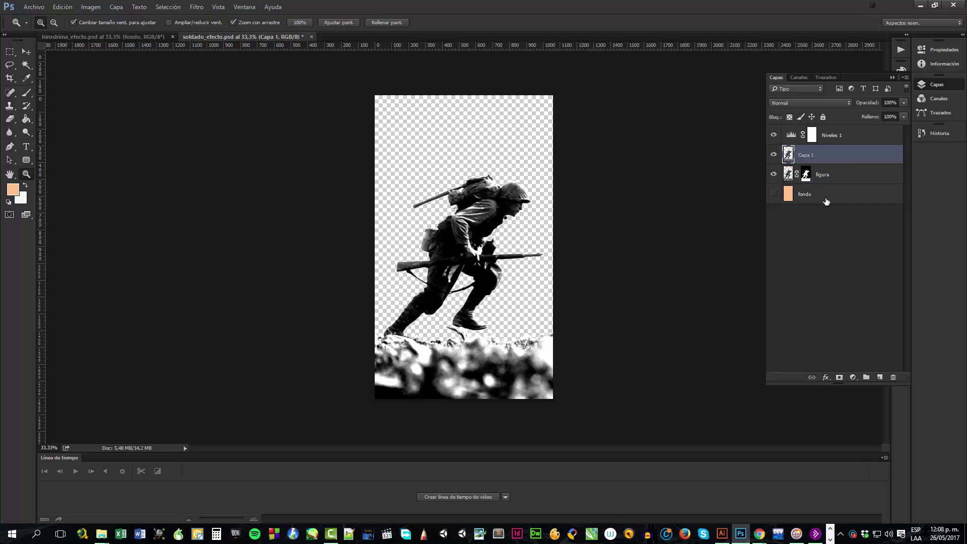
{"action": "key", "text": "ctrl+z"}
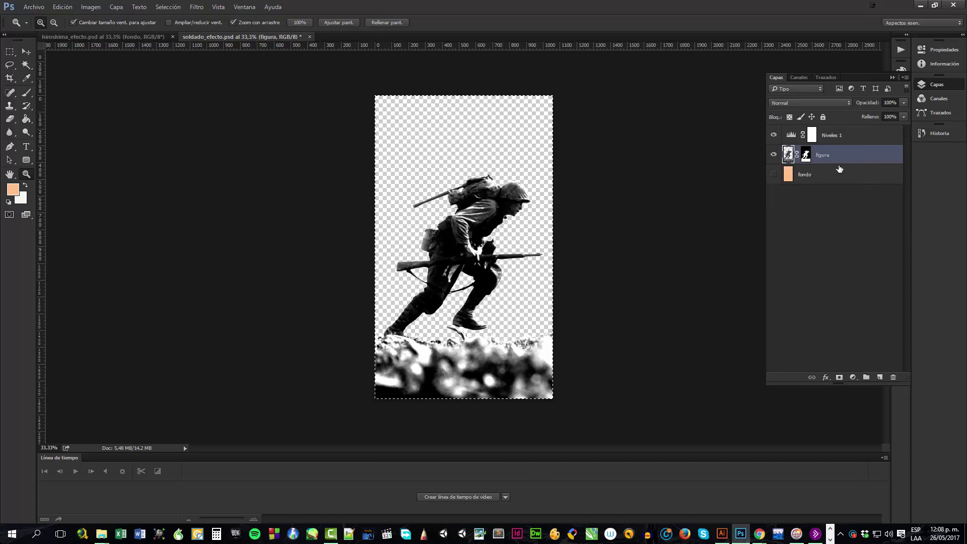
Duplicate the figura layer with its mask as a hidden copy, and convert the original figura to a smart object.
{"action": "left_click_drag", "start_coordinate": [847, 159], "coordinate": [882, 377]}
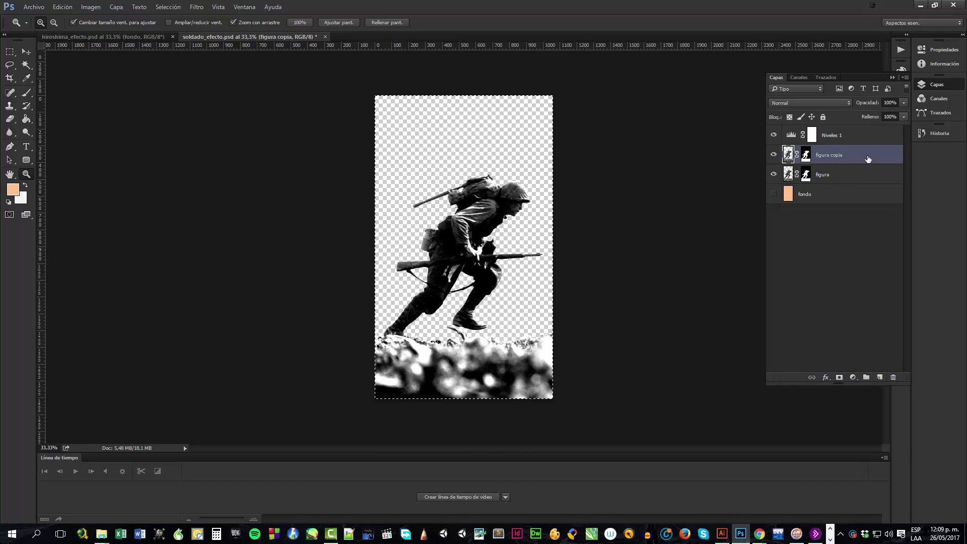
{"action": "left_click", "coordinate": [773, 157]}
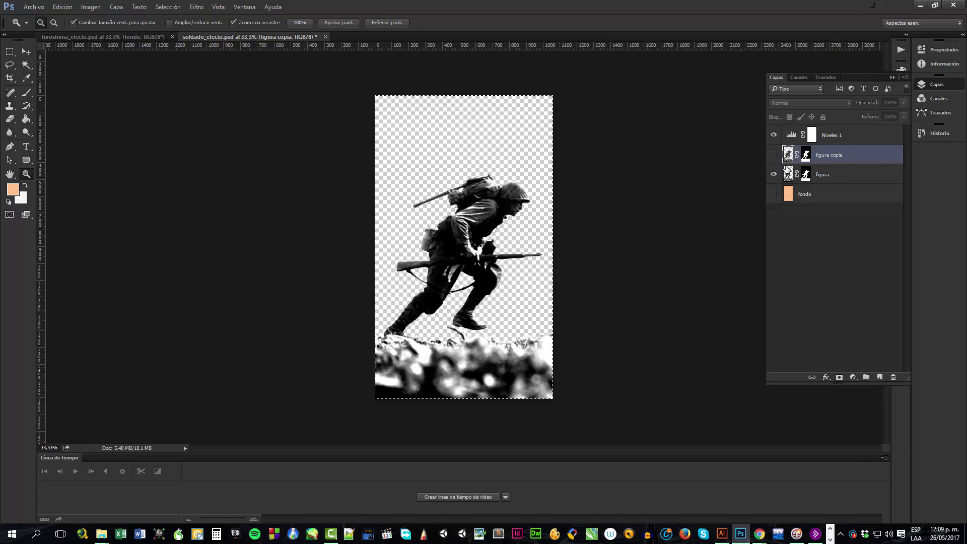
{"action": "left_click", "coordinate": [851, 182]}
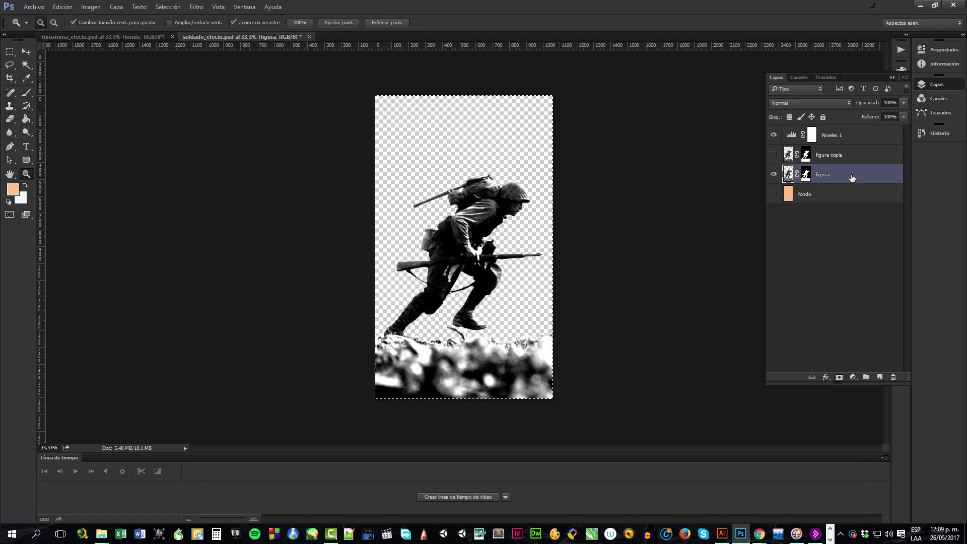
{"action": "right_click", "coordinate": [851, 177]}
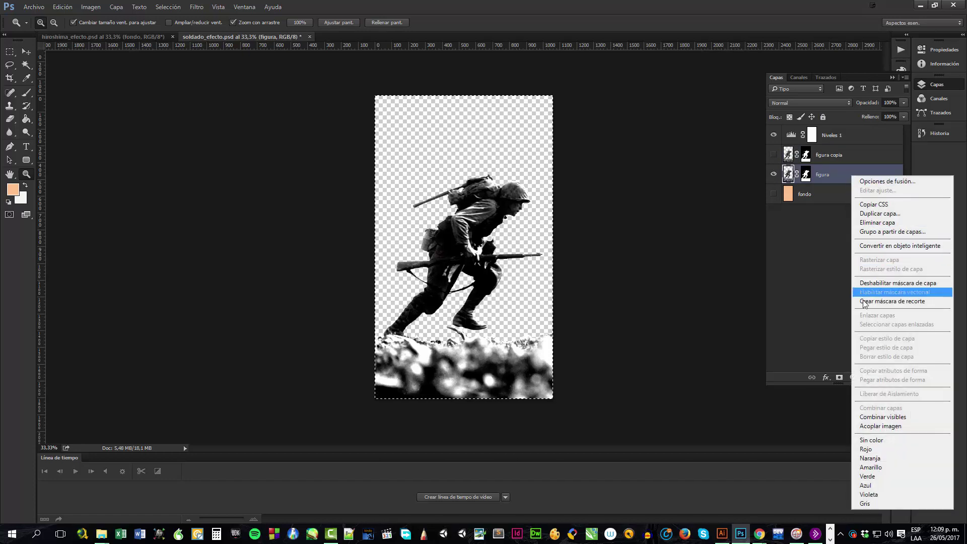
{"action": "left_click", "coordinate": [875, 246]}
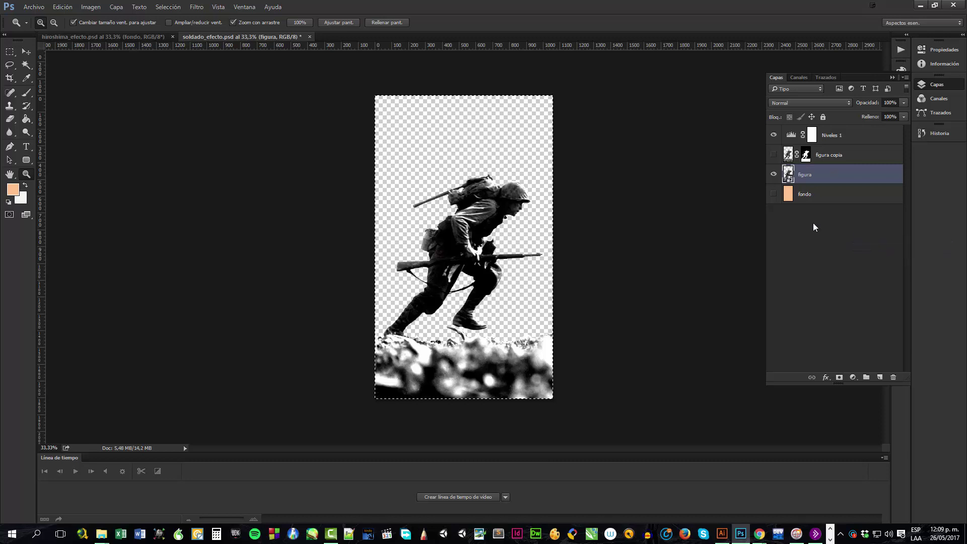
Load the figura copia mask as a selection and apply it as a layer mask on the figura smart object.
{"action": "left_click", "coordinate": [807, 156]}
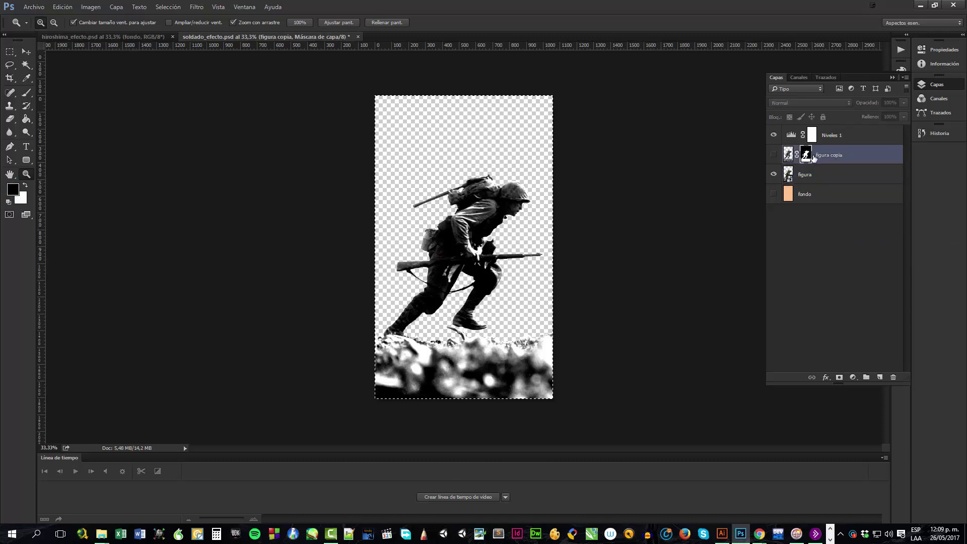
{"action": "left_click", "coordinate": [801, 78]}
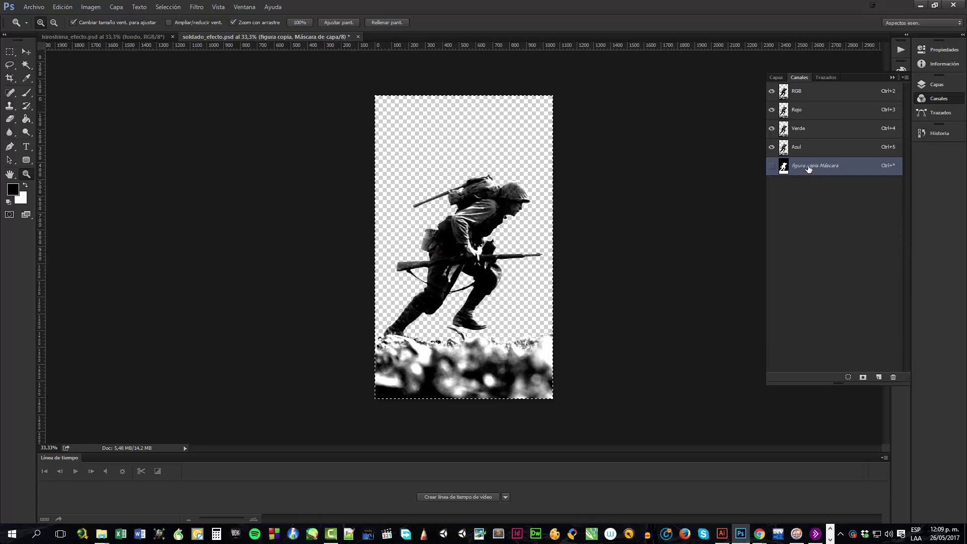
{"action": "left_click", "coordinate": [847, 378]}
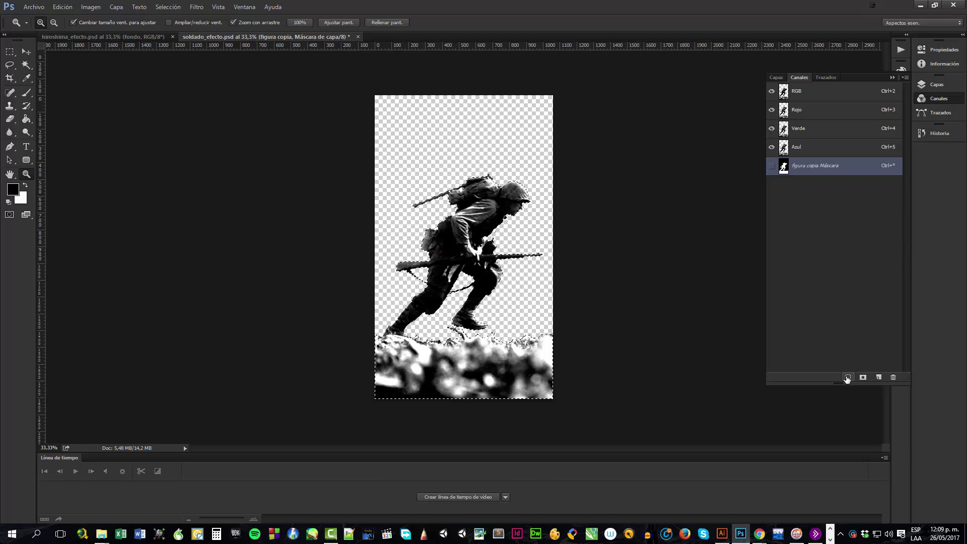
{"action": "left_click", "coordinate": [779, 78]}
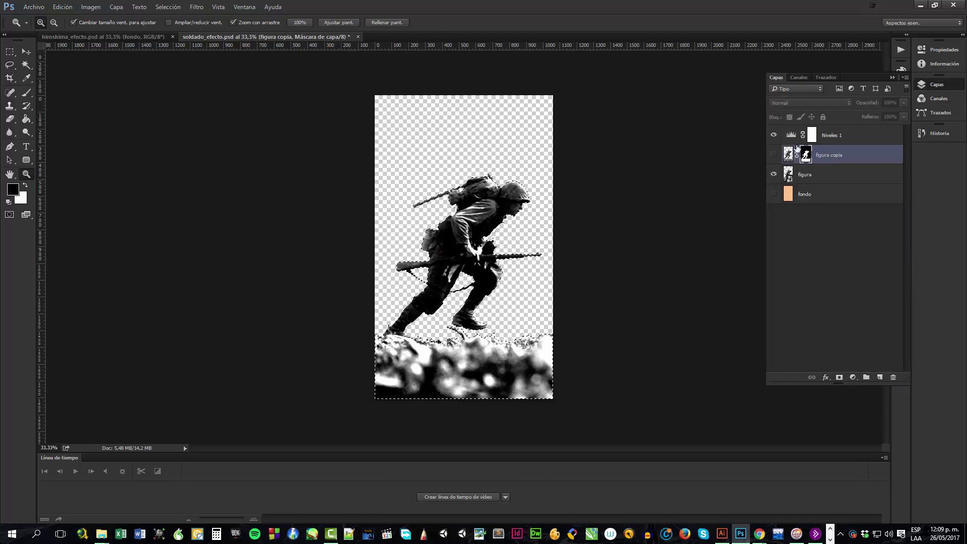
{"action": "left_click", "coordinate": [810, 175]}
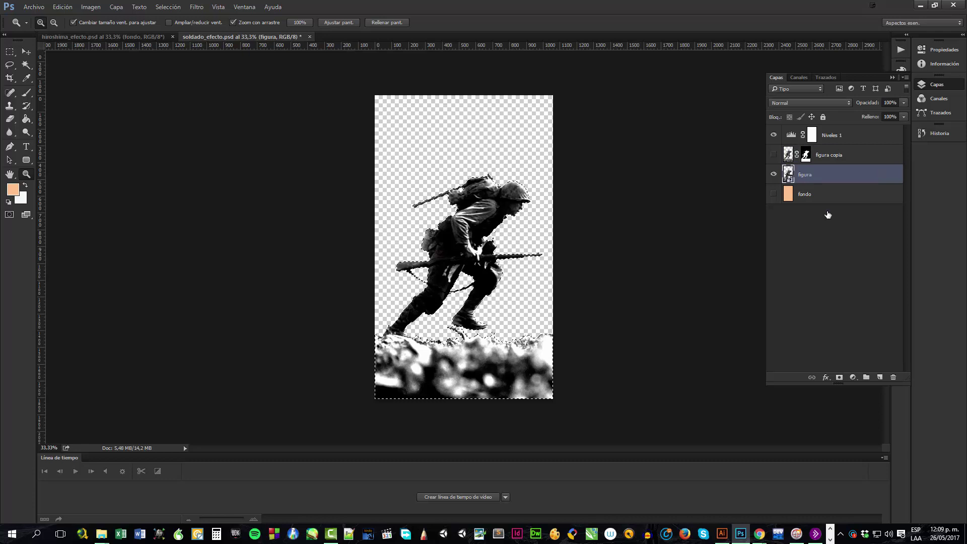
{"action": "left_click", "coordinate": [839, 378]}
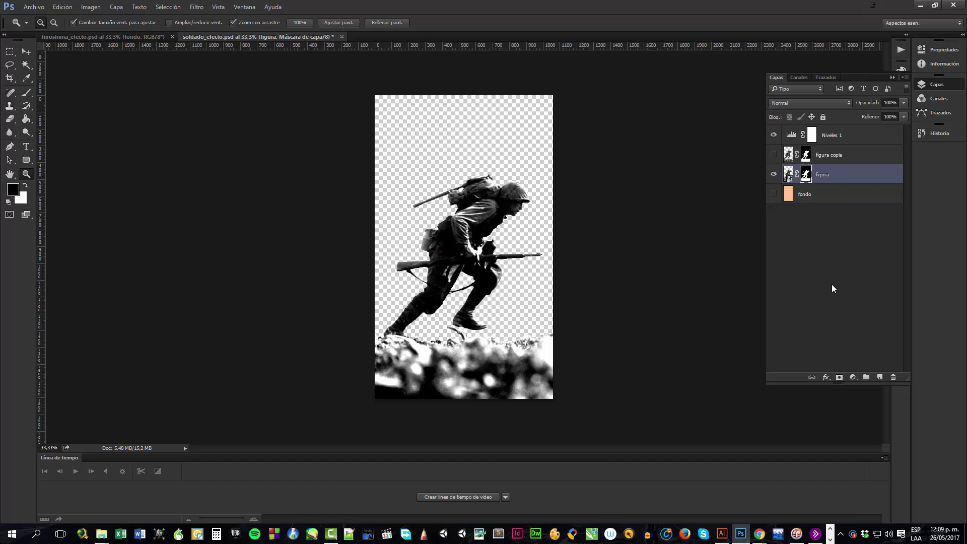
Create a new empty layer directly above figura copia.
{"action": "left_click", "coordinate": [853, 158]}
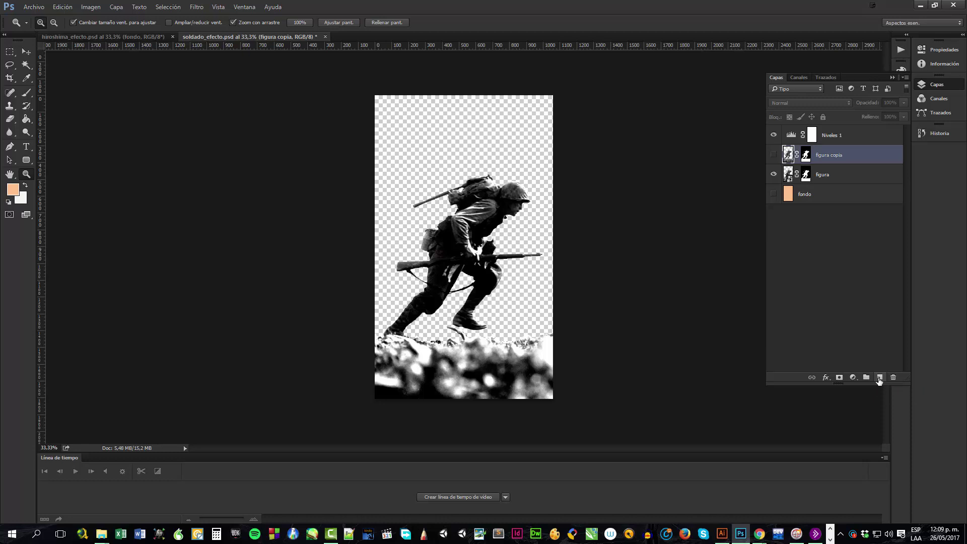
{"action": "left_click", "coordinate": [880, 378]}
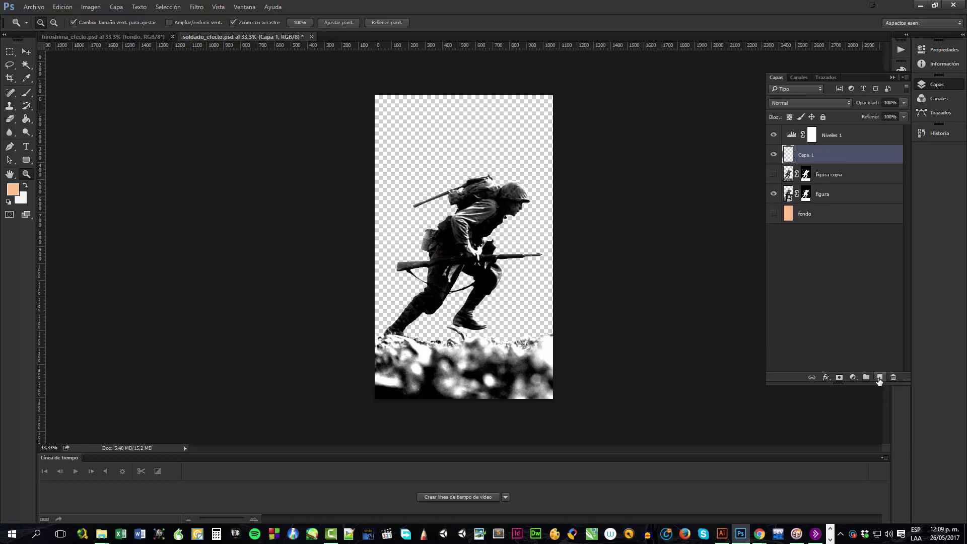
Delete the Capa 1 and figura copia layers, and briefly inspect the contents of the figura smart object.
{"action": "left_click", "coordinate": [861, 174], "text": "shift"}
{"action": "left_click", "coordinate": [893, 378]}
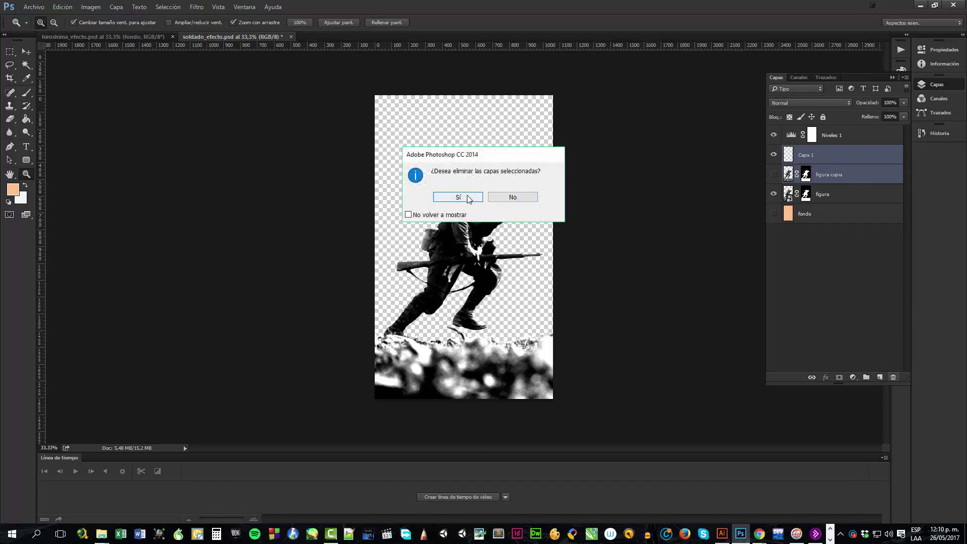
{"action": "left_click", "coordinate": [458, 197]}
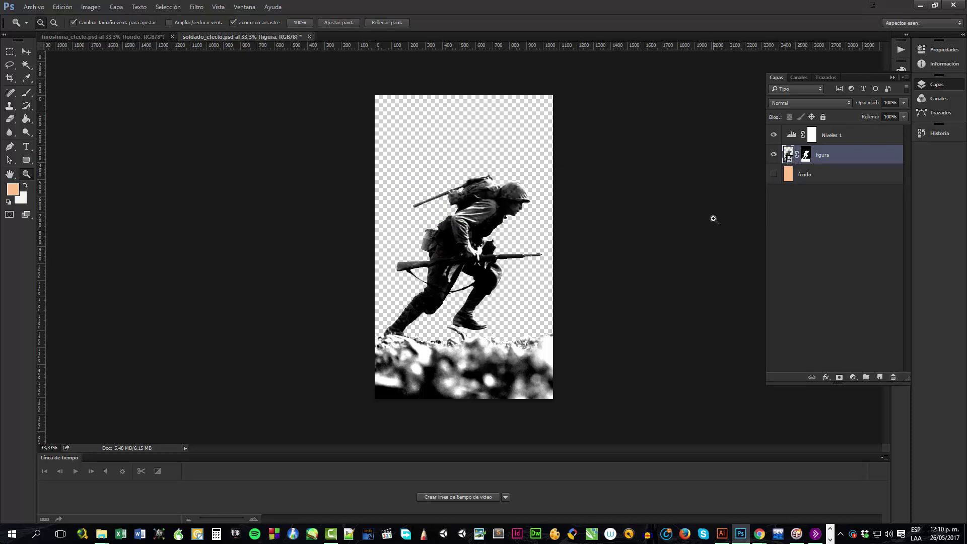
{"action": "double_click", "coordinate": [789, 154]}
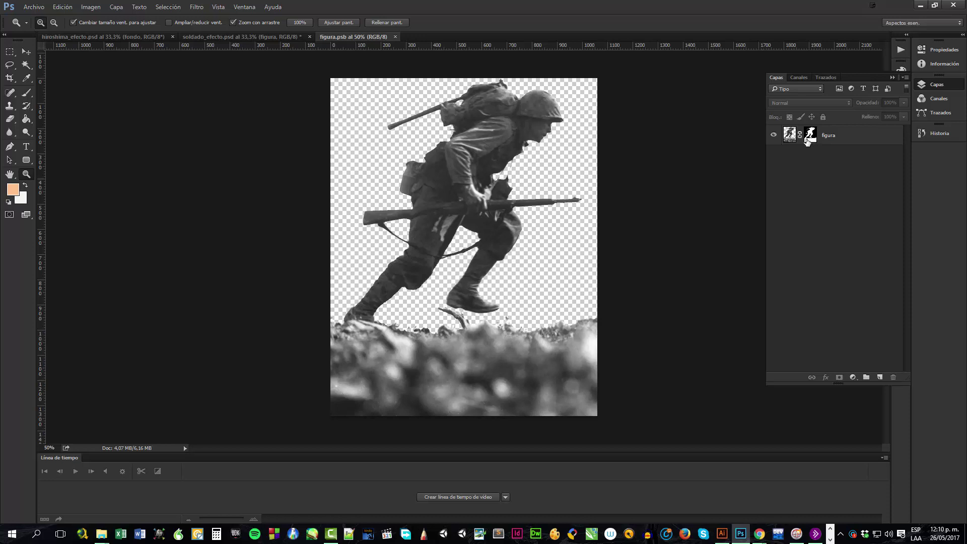
{"action": "left_click", "coordinate": [394, 37]}
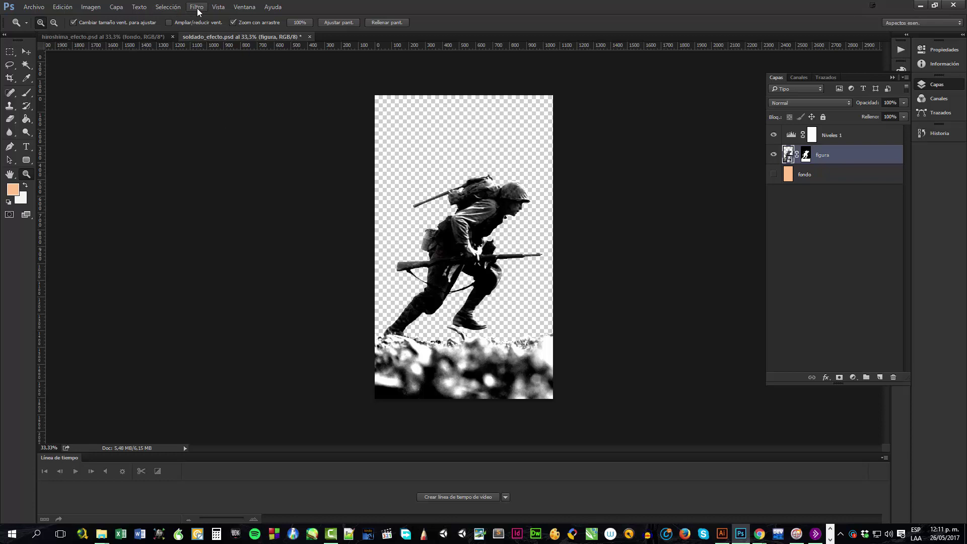
Apply a Shadows/Highlights adjustment to the figura smart object with shadows at 47% and highlights at 26%.
{"action": "left_click", "coordinate": [95, 9]}
{"action": "mouse_move", "coordinate": [101, 33]}
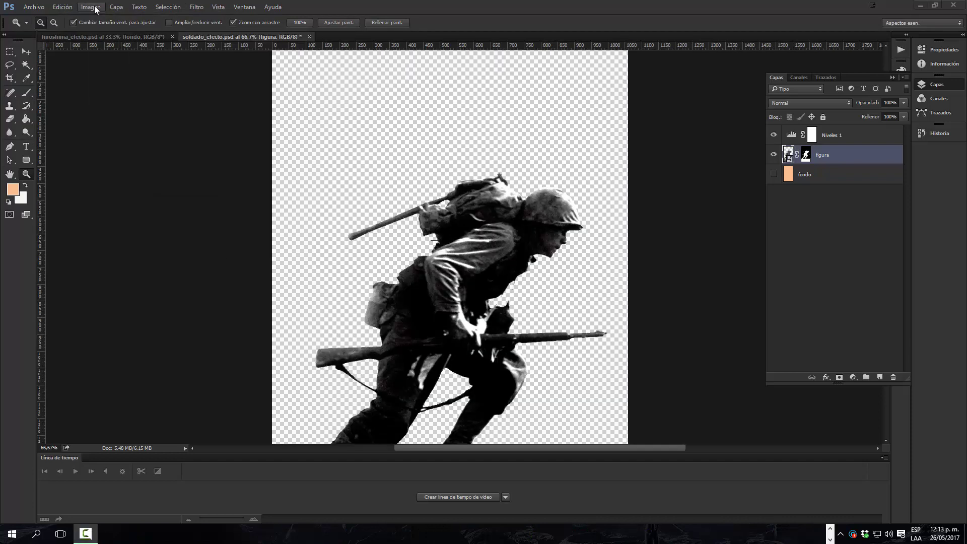
{"action": "left_click", "coordinate": [90, 7]}
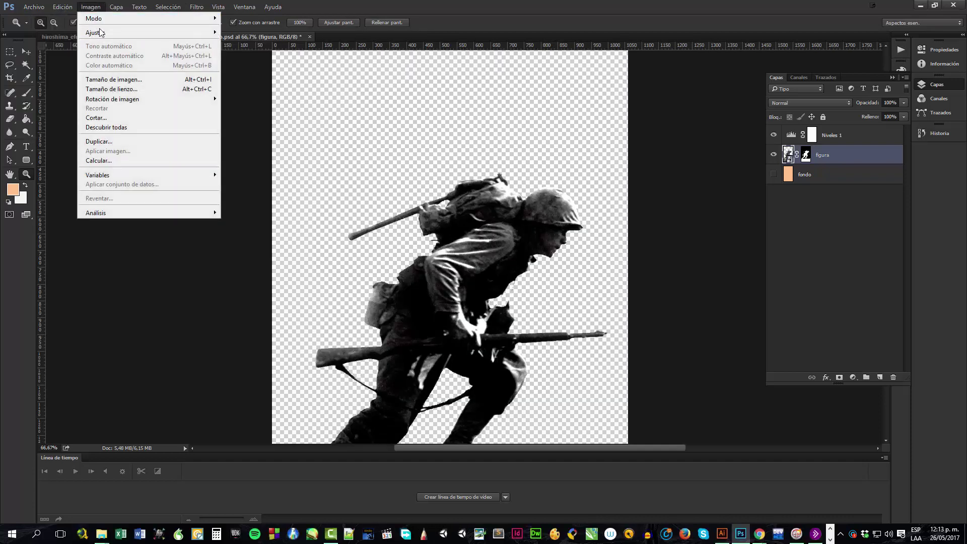
{"action": "mouse_move", "coordinate": [101, 32]}
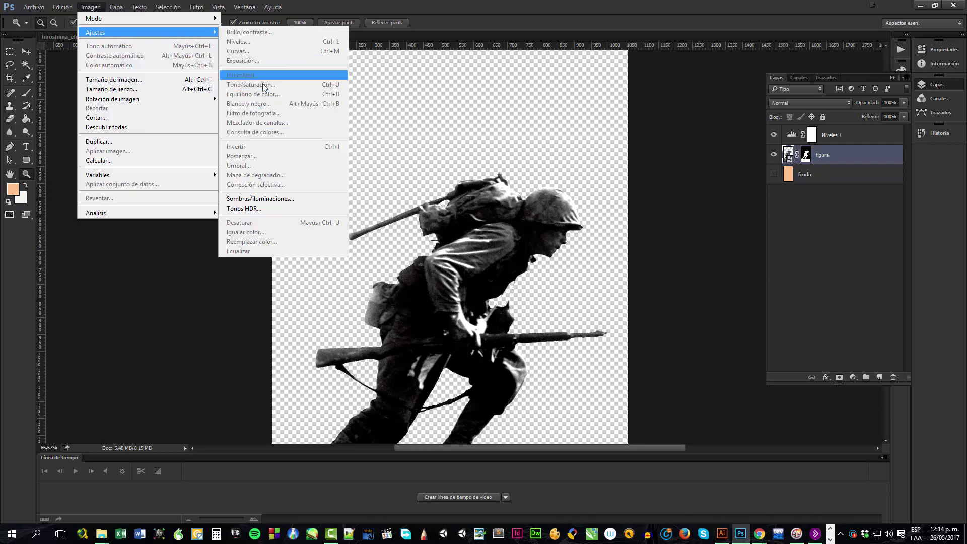
{"action": "left_click", "coordinate": [264, 199]}
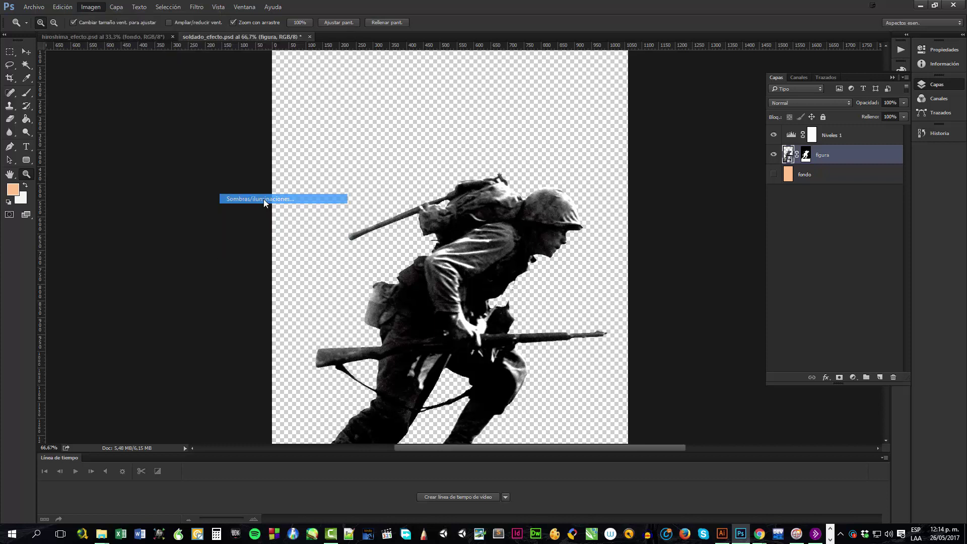
{"action": "left_click_drag", "start_coordinate": [464, 151], "coordinate": [650, 116]}
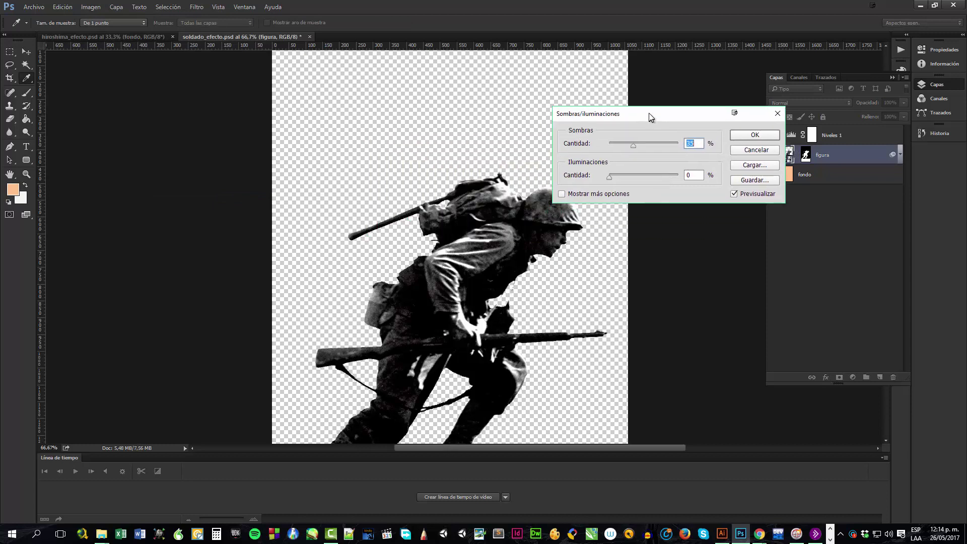
{"action": "left_click", "coordinate": [611, 175]}
{"action": "left_click_drag", "start_coordinate": [612, 177], "coordinate": [643, 149]}
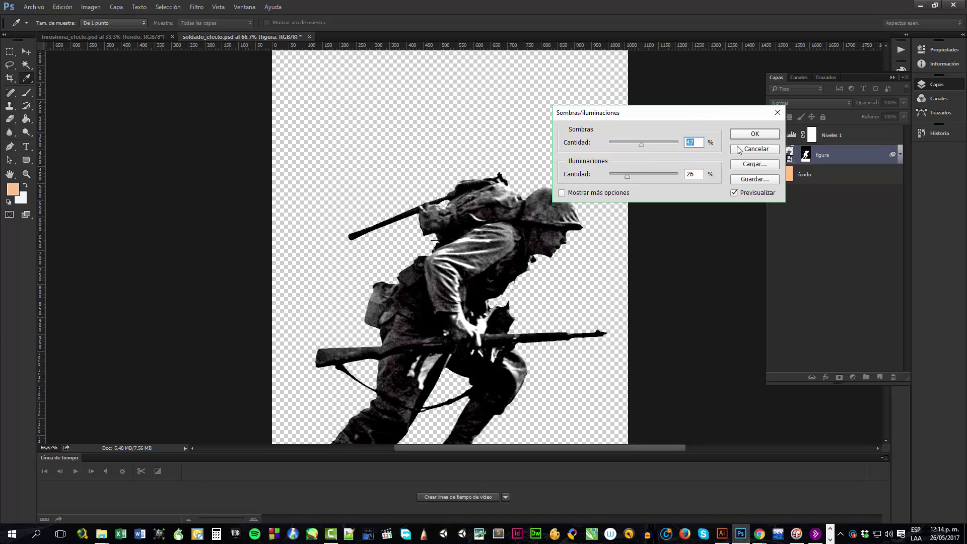
{"action": "left_click", "coordinate": [741, 140]}
{"action": "key", "text": "z"}
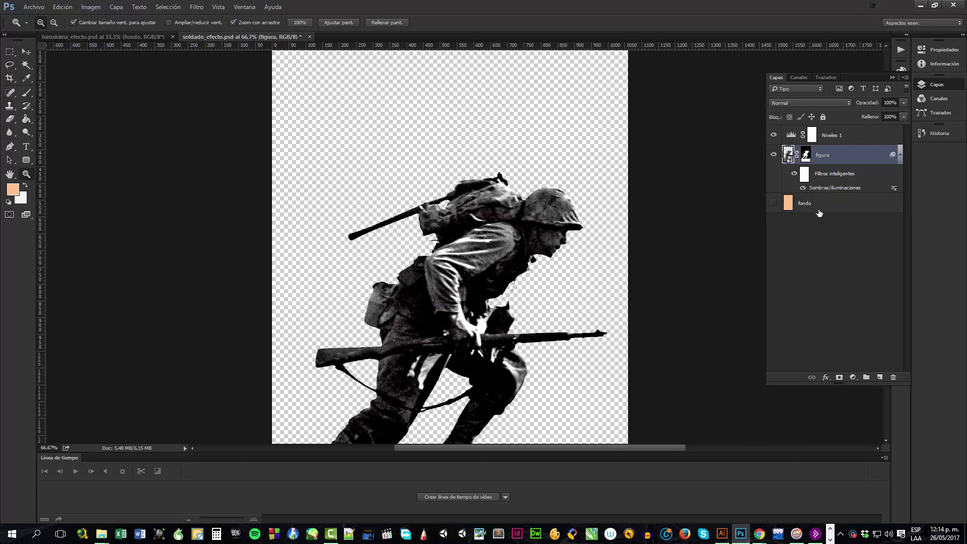
Start an Add Noise filter on the figura smart object with a uniform amount of 19.44% and preview it on the helmet and backpack.
{"action": "left_click", "coordinate": [196, 7]}
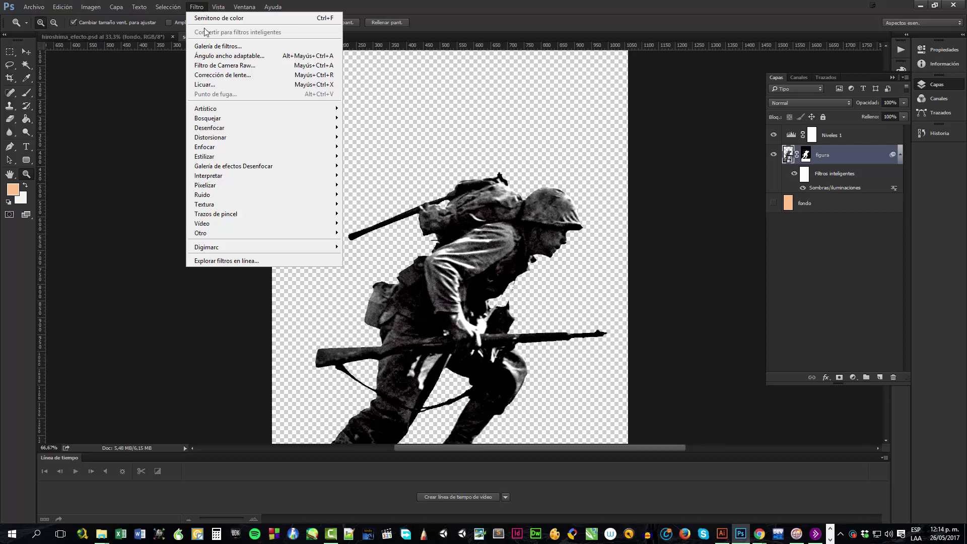
{"action": "mouse_move", "coordinate": [226, 189]}
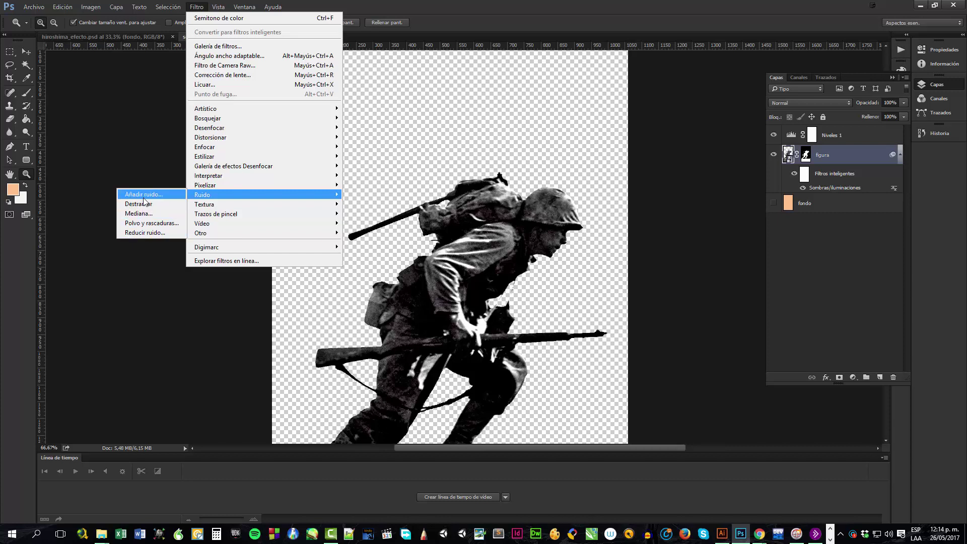
{"action": "left_click", "coordinate": [144, 196]}
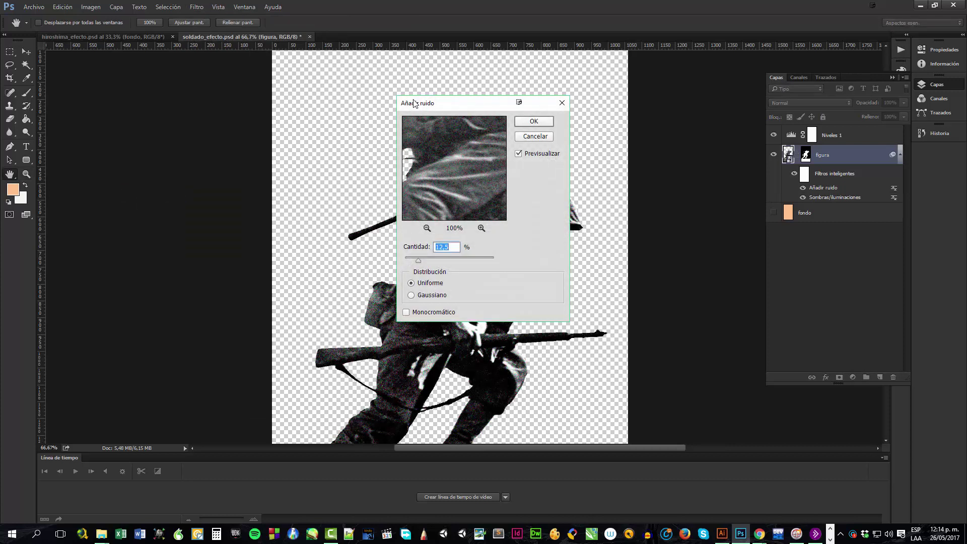
{"action": "left_click_drag", "start_coordinate": [454, 112], "coordinate": [652, 148]}
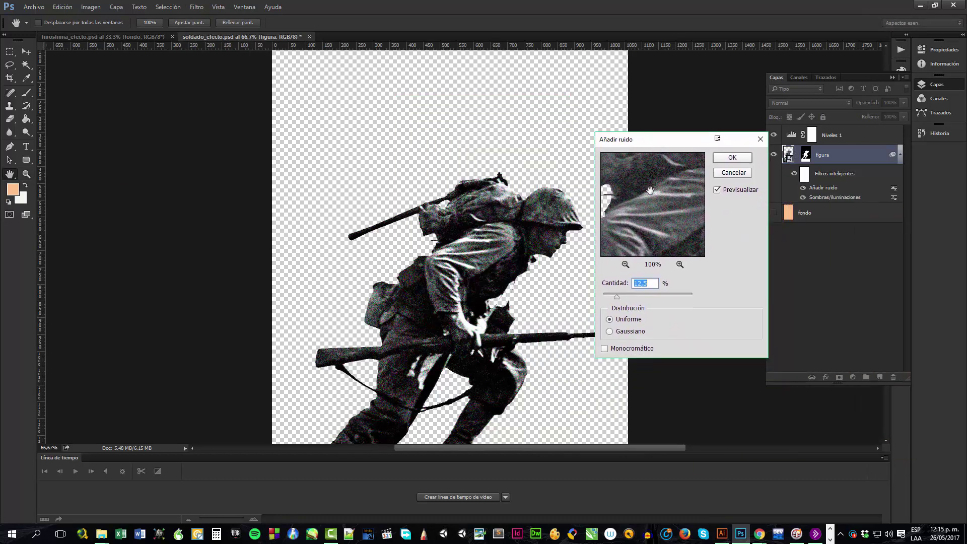
{"action": "left_click_drag", "start_coordinate": [616, 297], "coordinate": [625, 297]}
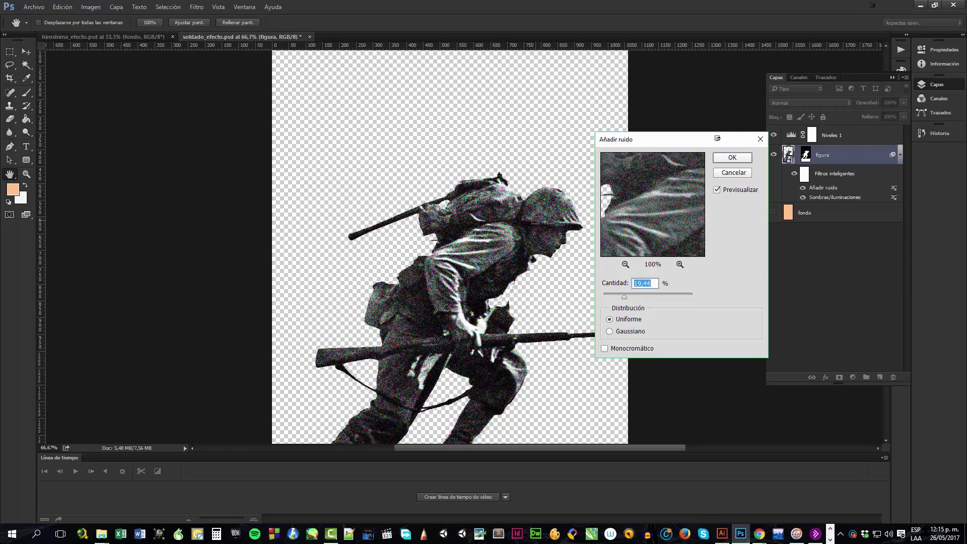
{"action": "left_click", "coordinate": [508, 228]}
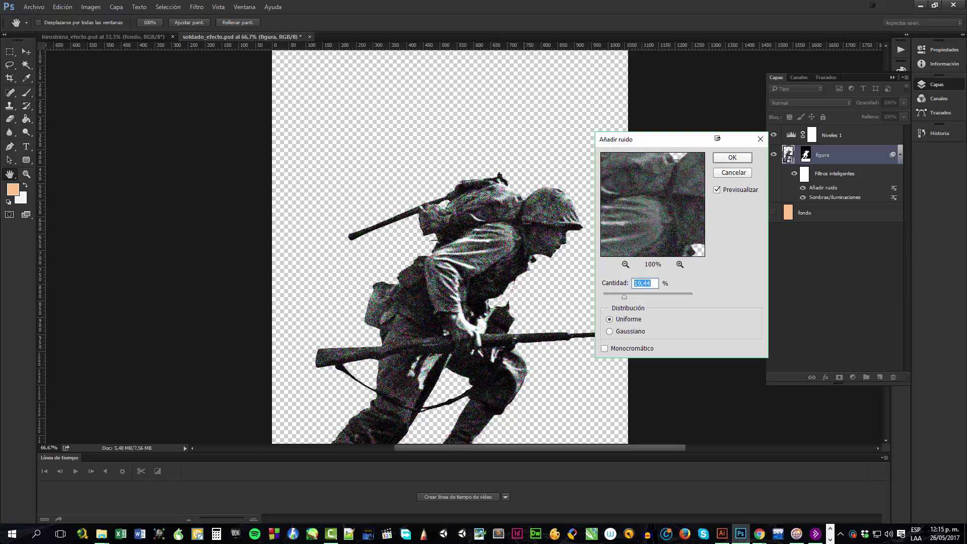
{"action": "left_click", "coordinate": [565, 220]}
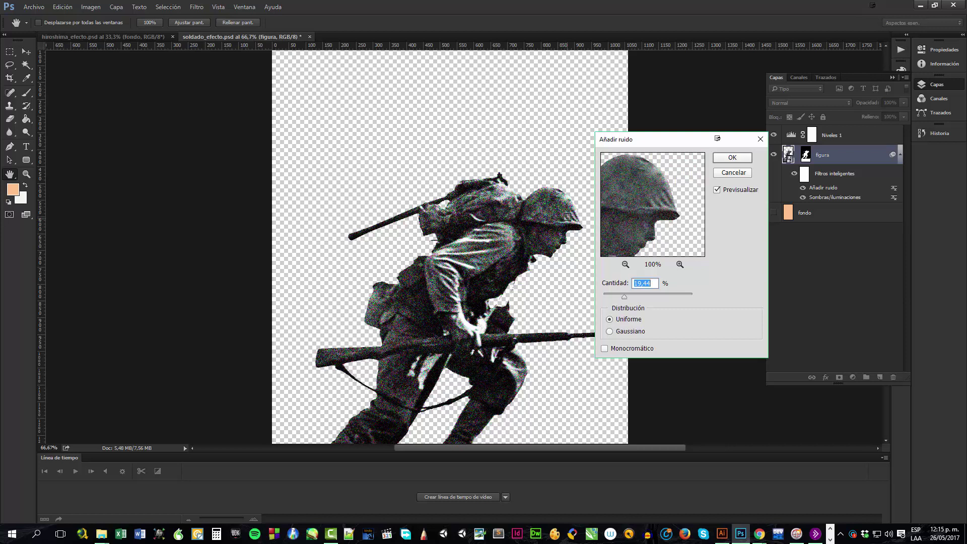
{"action": "left_click", "coordinate": [553, 209]}
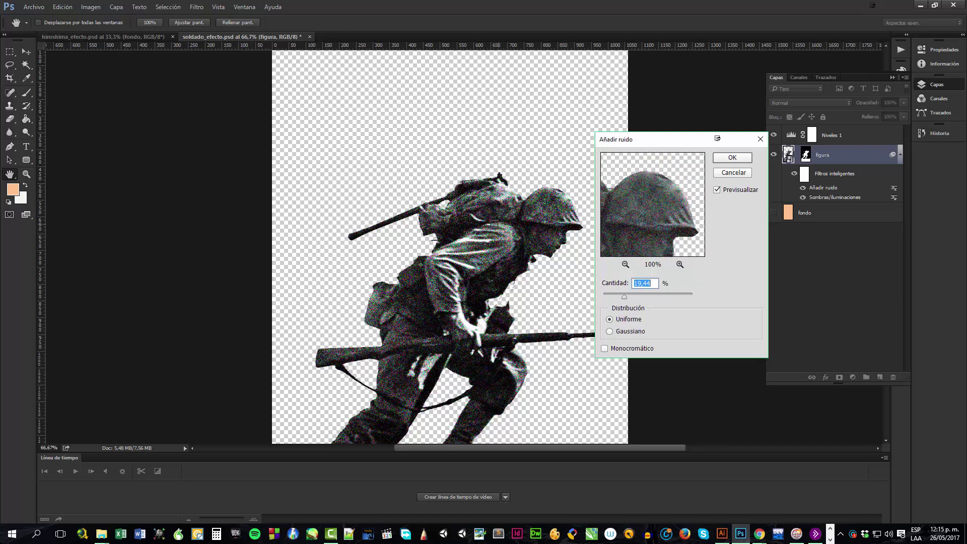
{"action": "left_click", "coordinate": [501, 224]}
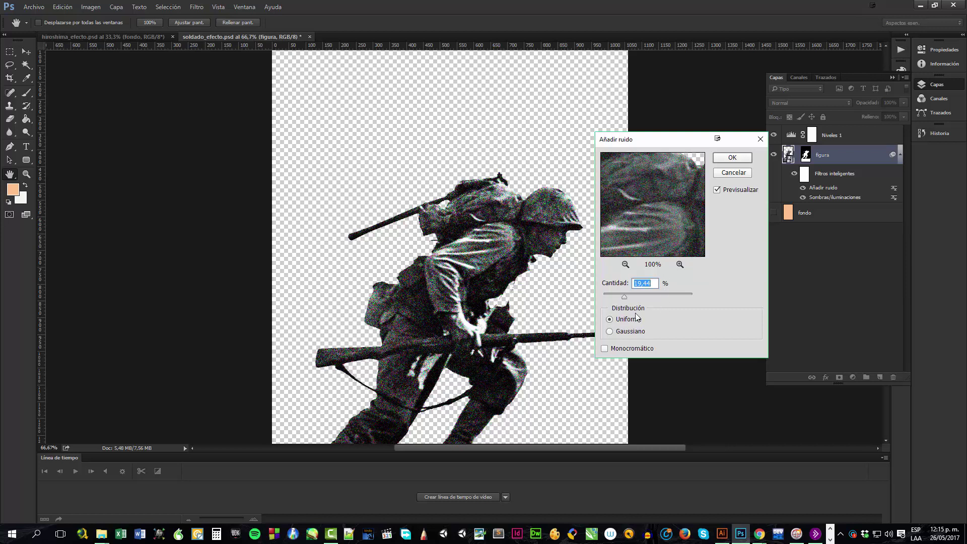
Compare Gaussian and uniform noise distributions, and apply the filter as uniform monochromatic noise at 20%.
{"action": "left_click", "coordinate": [622, 333]}
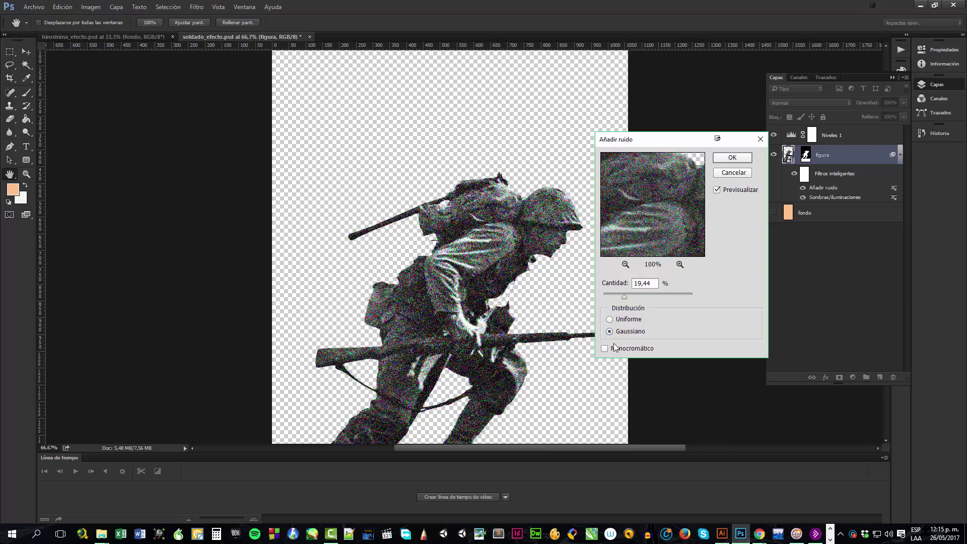
{"action": "left_click", "coordinate": [605, 349]}
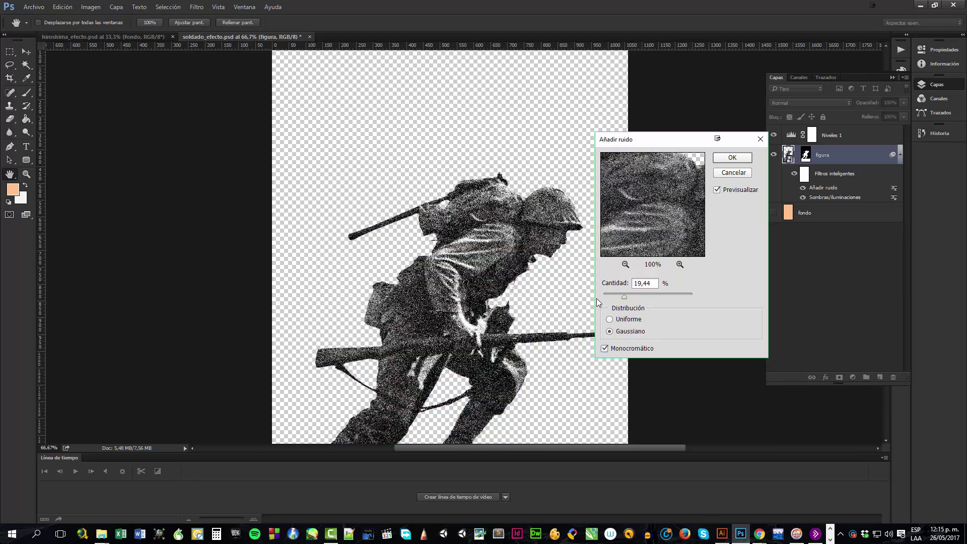
{"action": "left_click", "coordinate": [610, 320]}
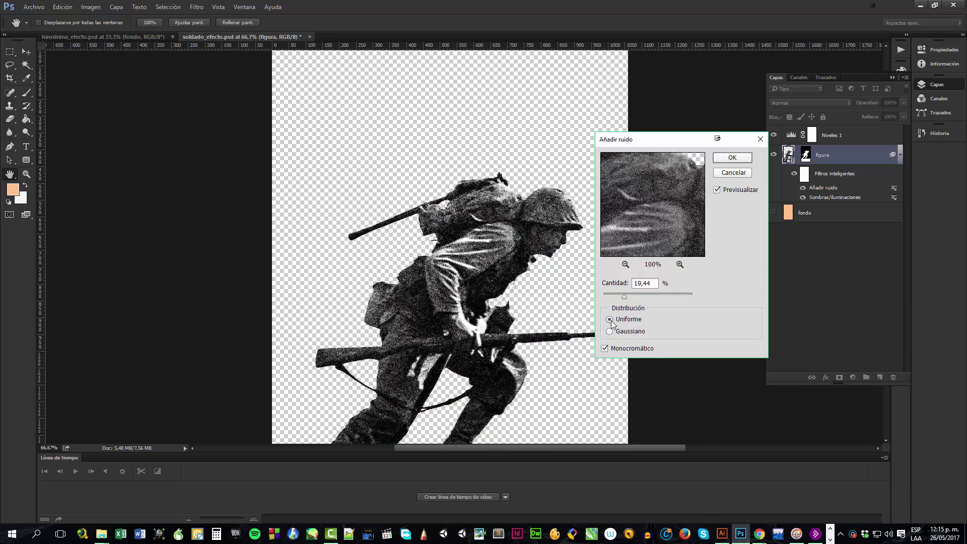
{"action": "left_click", "coordinate": [611, 332]}
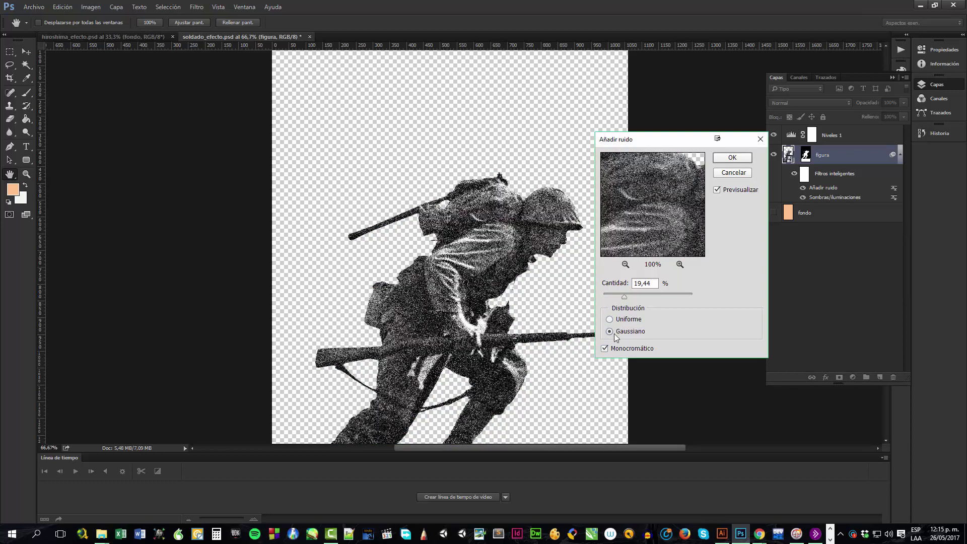
{"action": "left_click", "coordinate": [610, 320]}
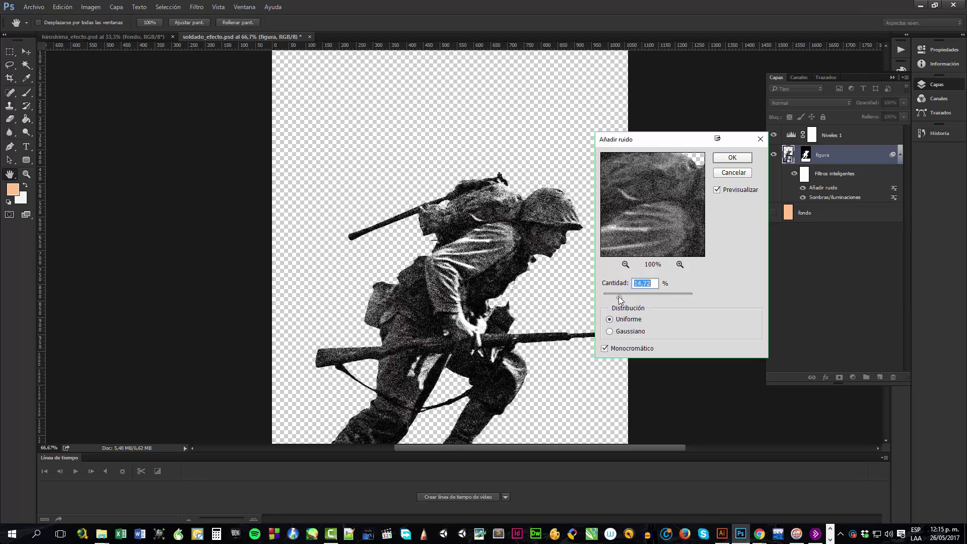
{"action": "mouse_move", "coordinate": [618, 296]}
{"action": "left_mouse_down"}
{"action": "mouse_move", "coordinate": [673, 301]}
{"action": "mouse_move", "coordinate": [600, 292]}
{"action": "mouse_move", "coordinate": [709, 293]}
{"action": "mouse_move", "coordinate": [618, 294]}
{"action": "left_mouse_up"}
{"action": "type", "text": "20"}
{"action": "double_click", "coordinate": [723, 156]}
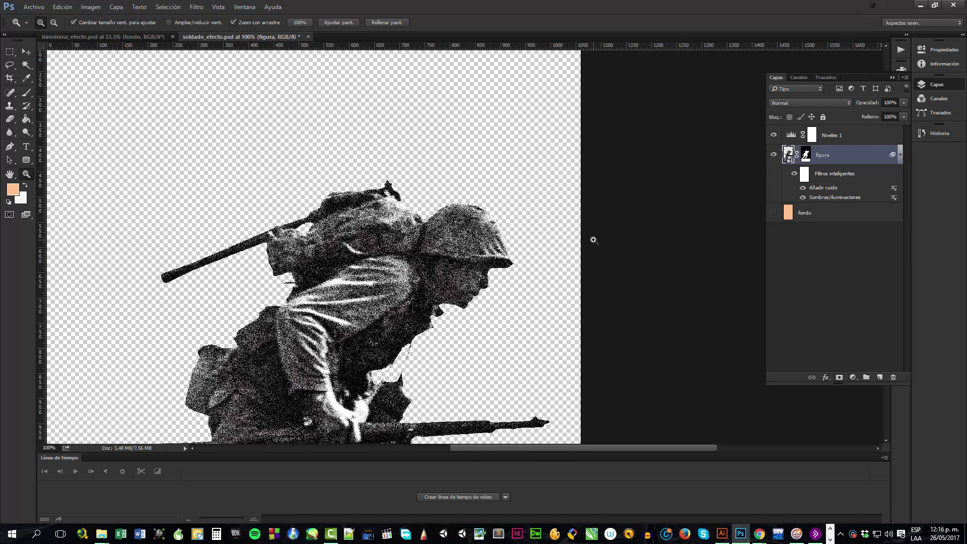
Save soldado_efecto.psd, switch to Illustrator and update the linked soldier image in archivo_2.ai.
{"action": "key", "text": "ctrl+s"}
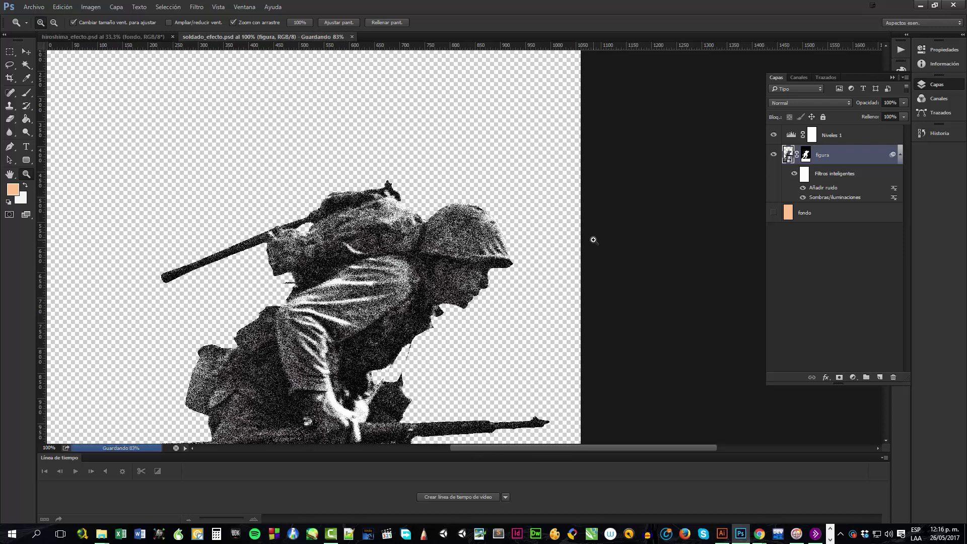
{"action": "left_click", "coordinate": [730, 531]}
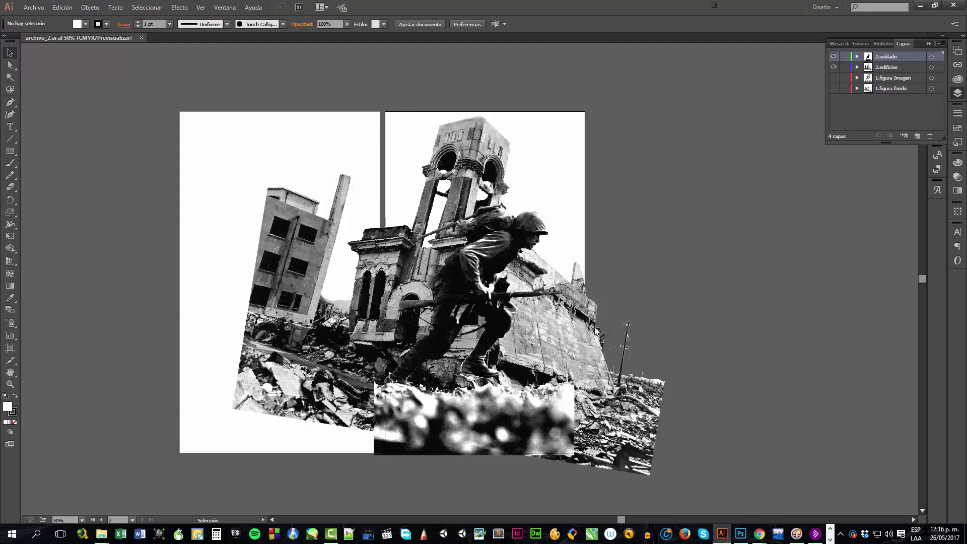
{"action": "left_click", "coordinate": [534, 281]}
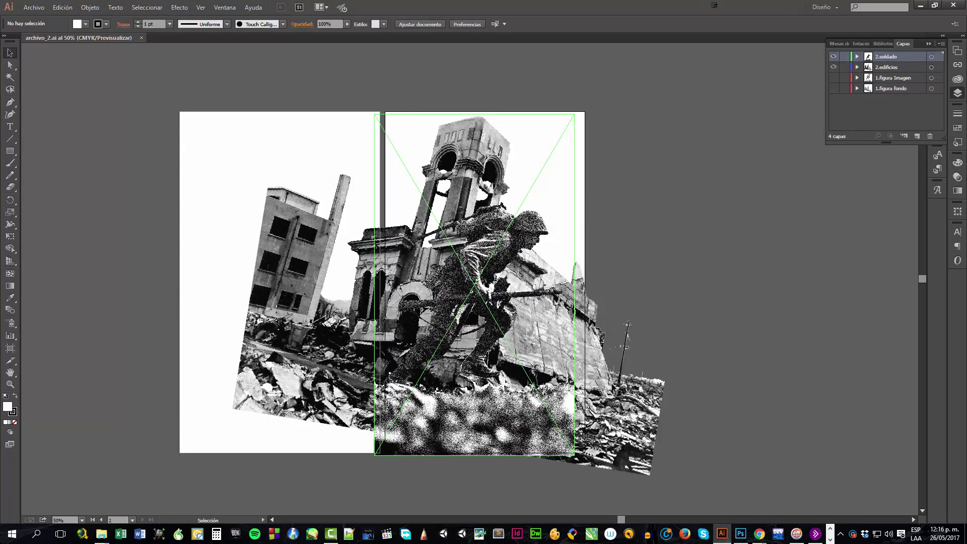
Examine the grain of the updated soldier against the ruined buildings, and select the linked soldier image.
{"action": "key", "text": "z"}
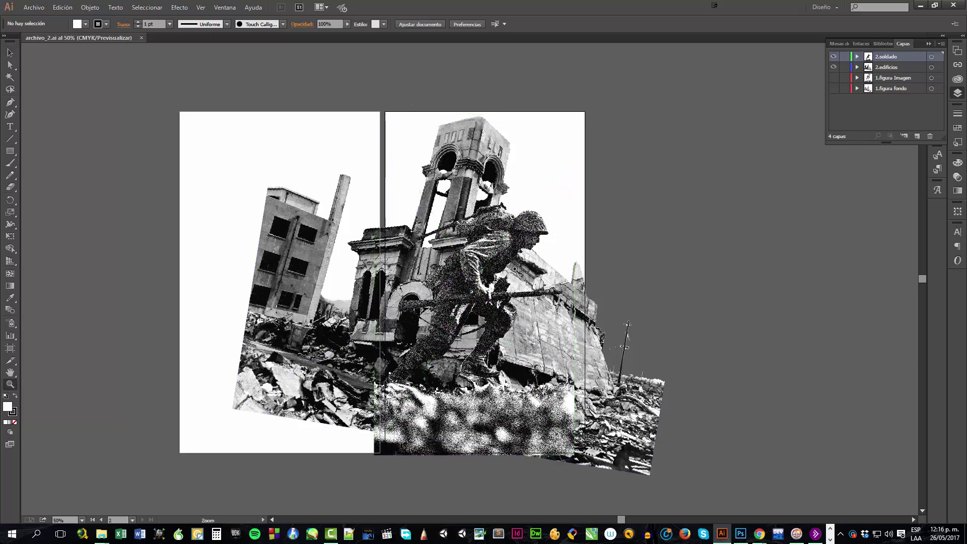
{"action": "left_click", "coordinate": [528, 282]}
{"action": "key", "text": "ctrl+minus"}
{"action": "key", "text": "ctrl+minus"}
{"action": "key", "text": "ctrl+minus"}
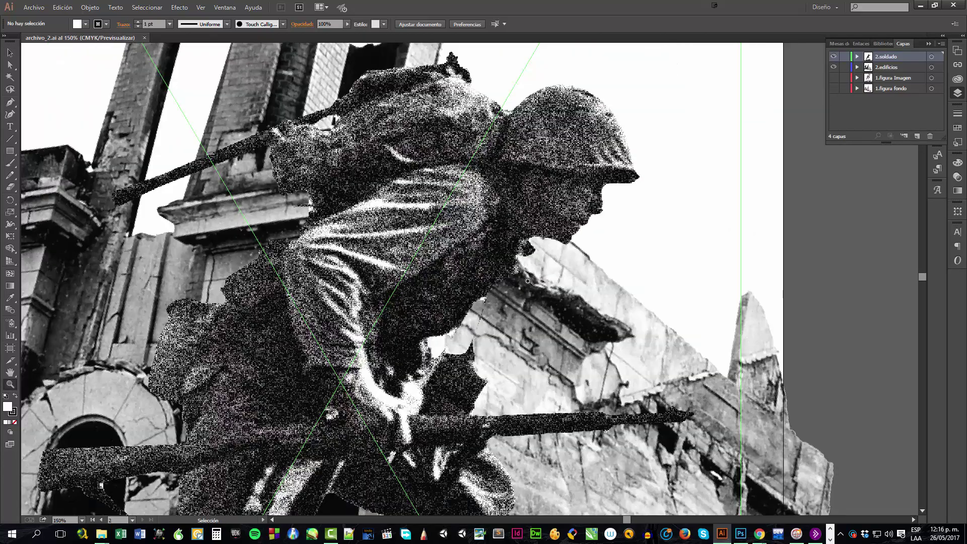
{"action": "key", "text": "ctrl+minus"}
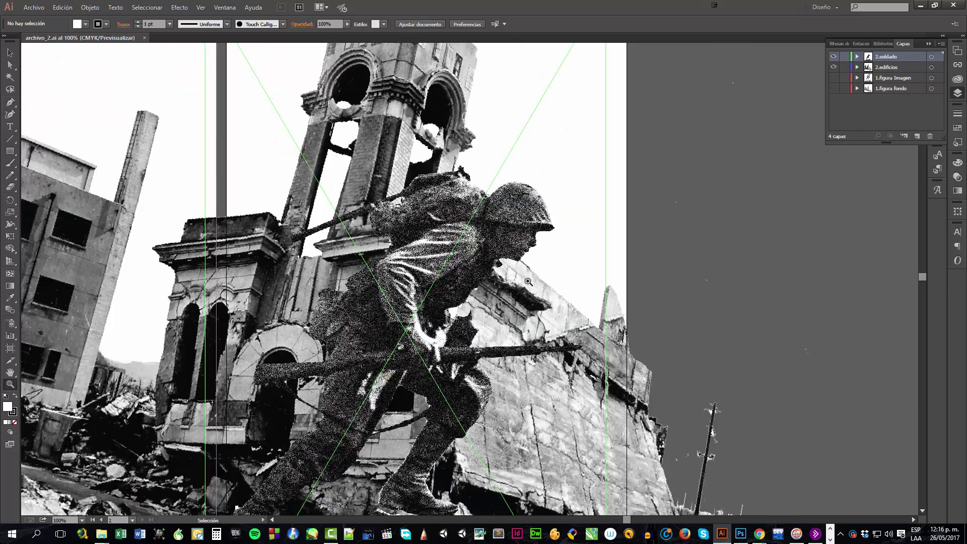
{"action": "left_click", "coordinate": [528, 281], "text": "alt"}
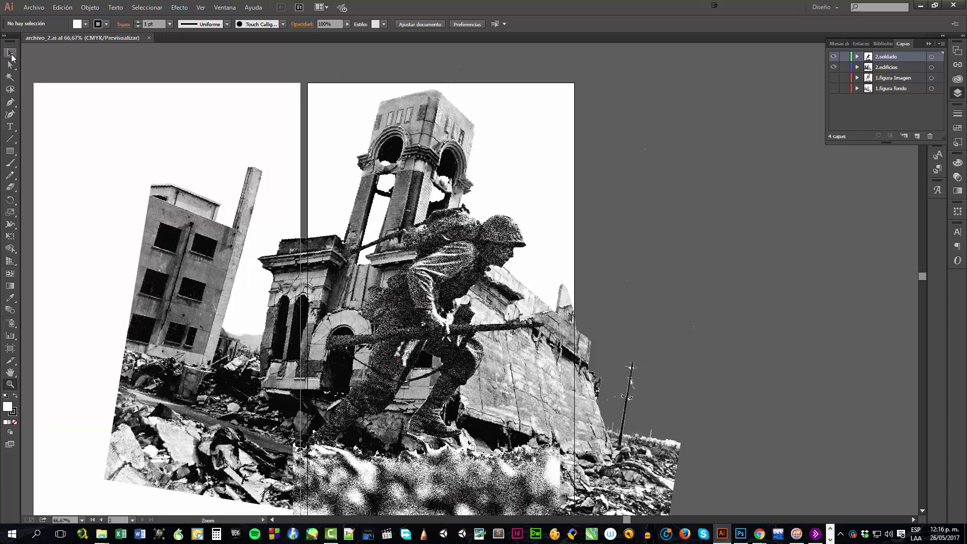
{"action": "left_click", "coordinate": [12, 56]}
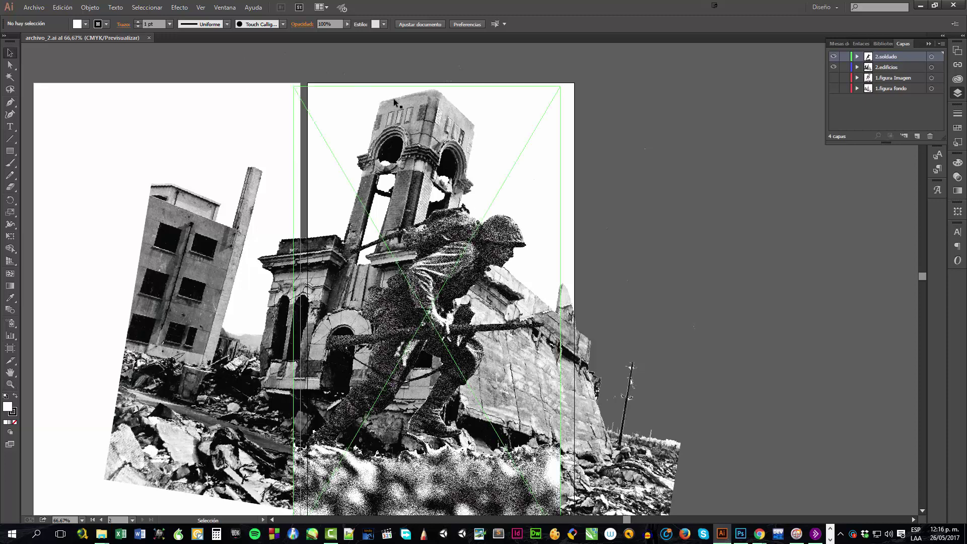
{"action": "left_click", "coordinate": [421, 107]}
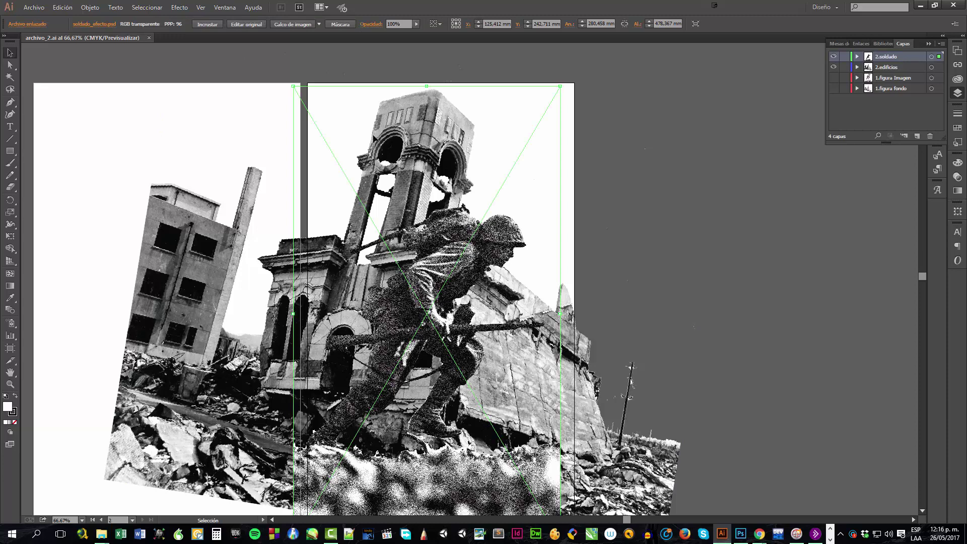
Move the linked soldier image so that its edges line up with the second artboard, and deselect it.
{"action": "double_click", "coordinate": [439, 141]}
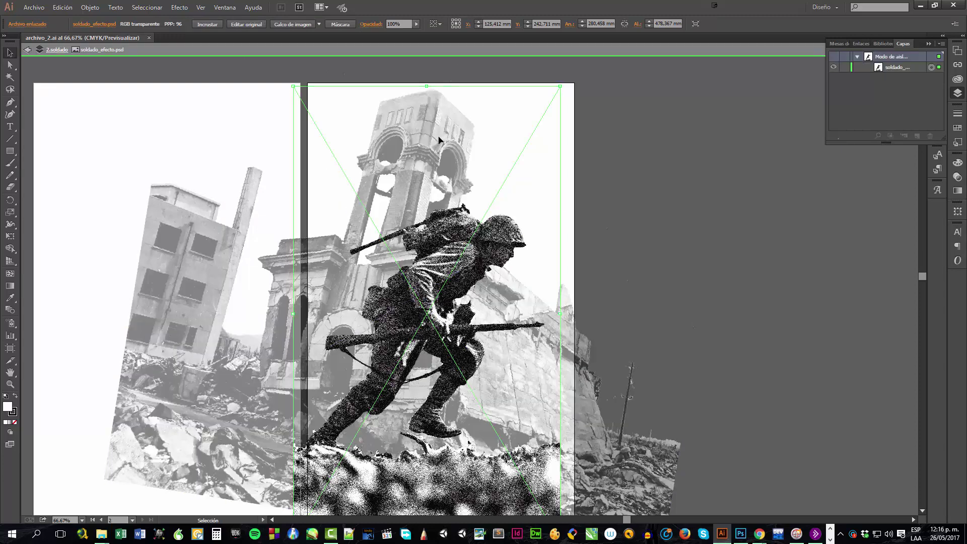
{"action": "left_click", "coordinate": [27, 49]}
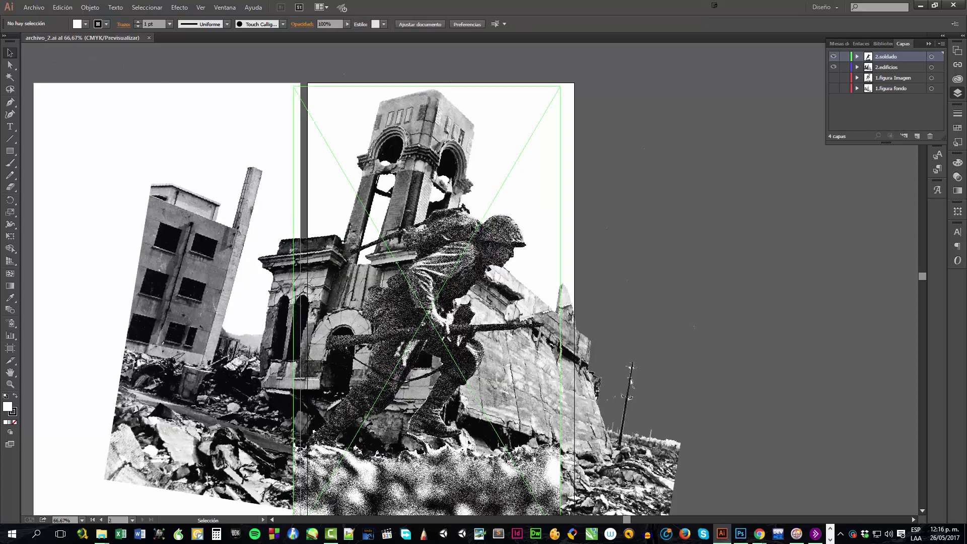
{"action": "left_click", "coordinate": [473, 231]}
{"action": "left_click_drag", "start_coordinate": [474, 231], "coordinate": [488, 226]}
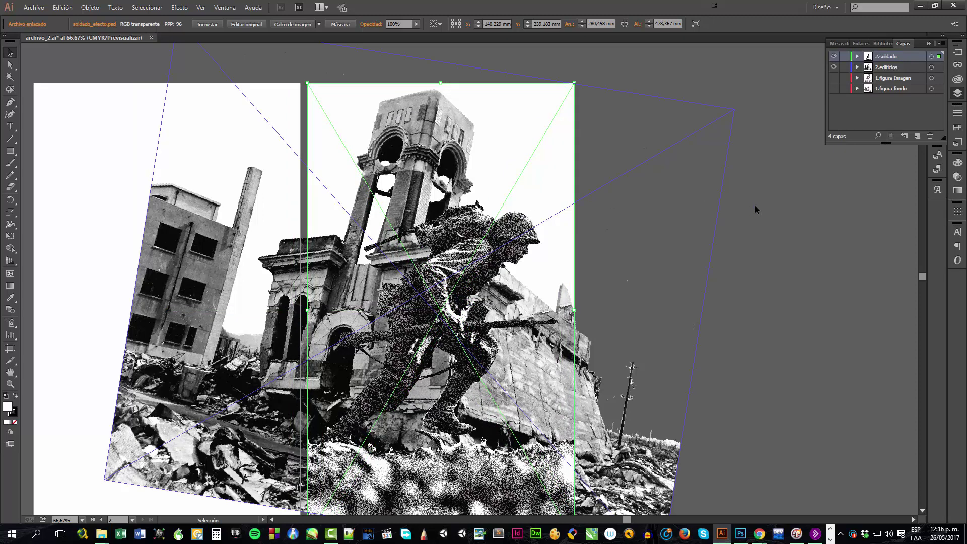
{"action": "left_click", "coordinate": [832, 215]}
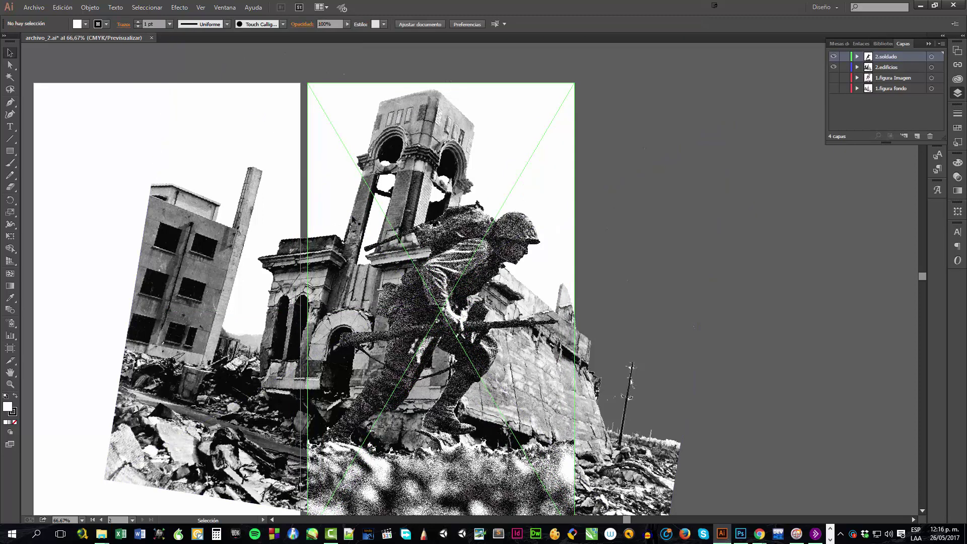
Select the linked buildings image, switch to Photoshop and convert the figura layer of hiroshima_efecto.psd into a smart object.
{"action": "left_click", "coordinate": [185, 232]}
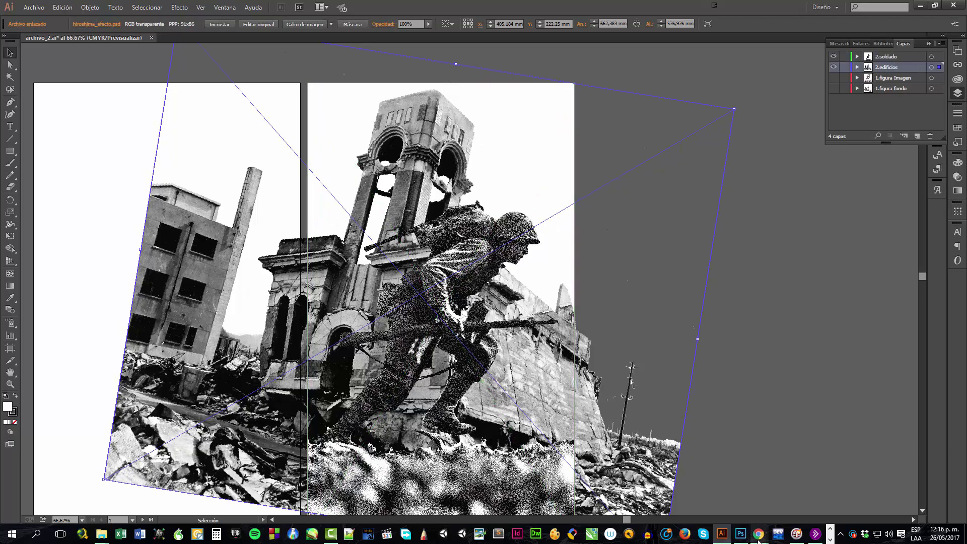
{"action": "left_click", "coordinate": [740, 535]}
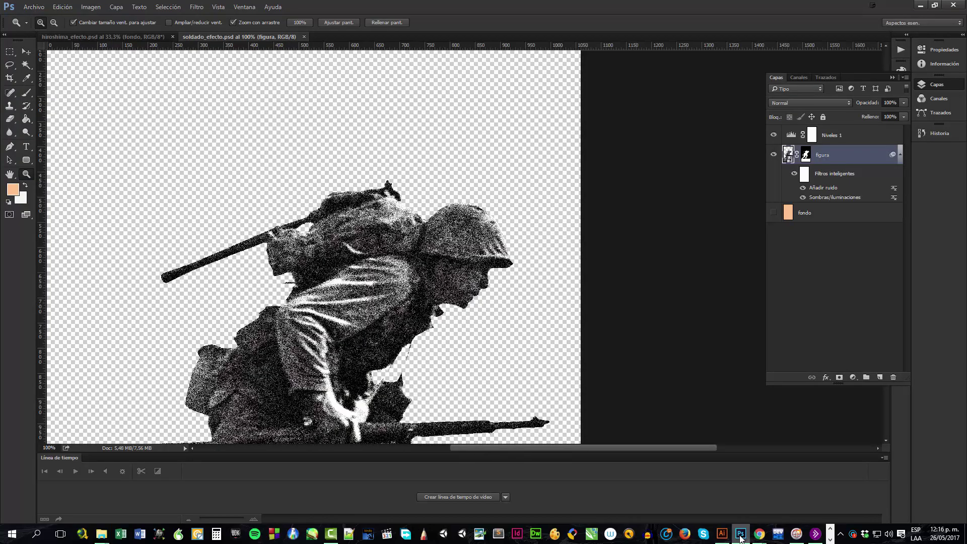
{"action": "left_click", "coordinate": [111, 37]}
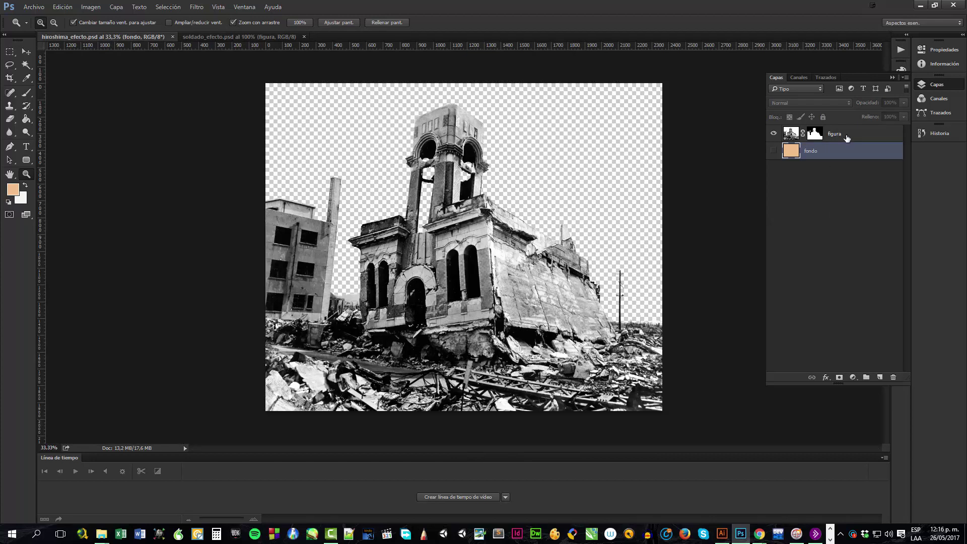
{"action": "left_click", "coordinate": [847, 137]}
{"action": "right_click", "coordinate": [846, 138]}
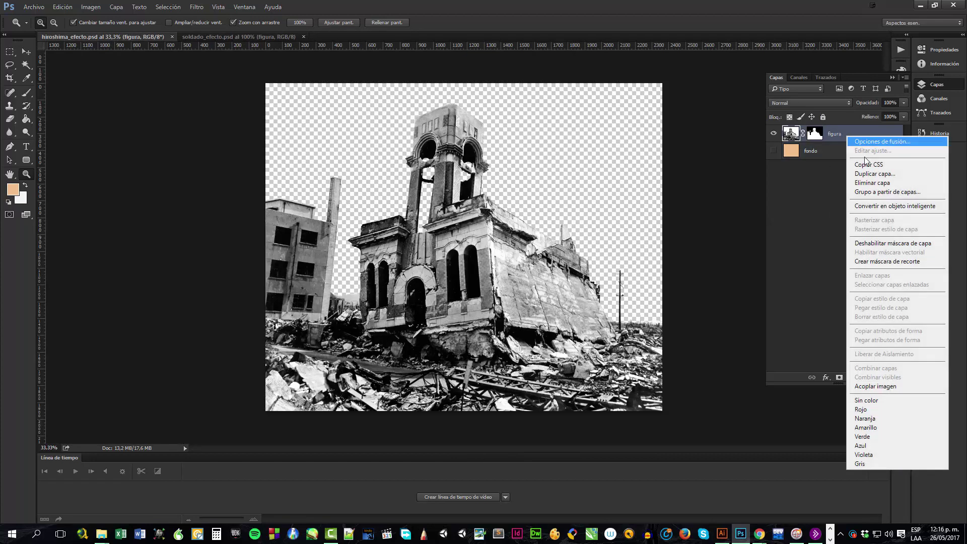
{"action": "left_click", "coordinate": [874, 206]}
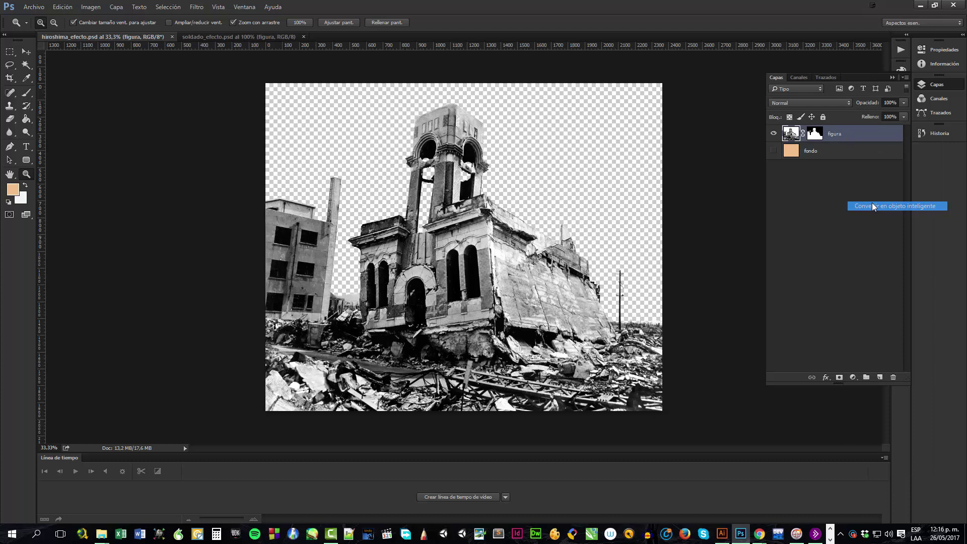
Open the figura smart object's contents with the embedded color profile to view its layer mask, and close them again.
{"action": "double_click", "coordinate": [797, 138]}
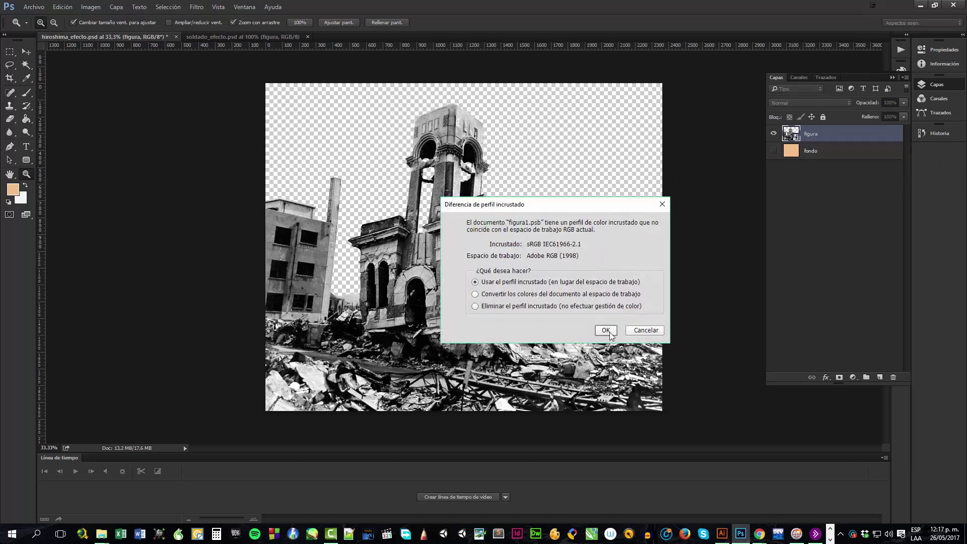
{"action": "left_click", "coordinate": [605, 330]}
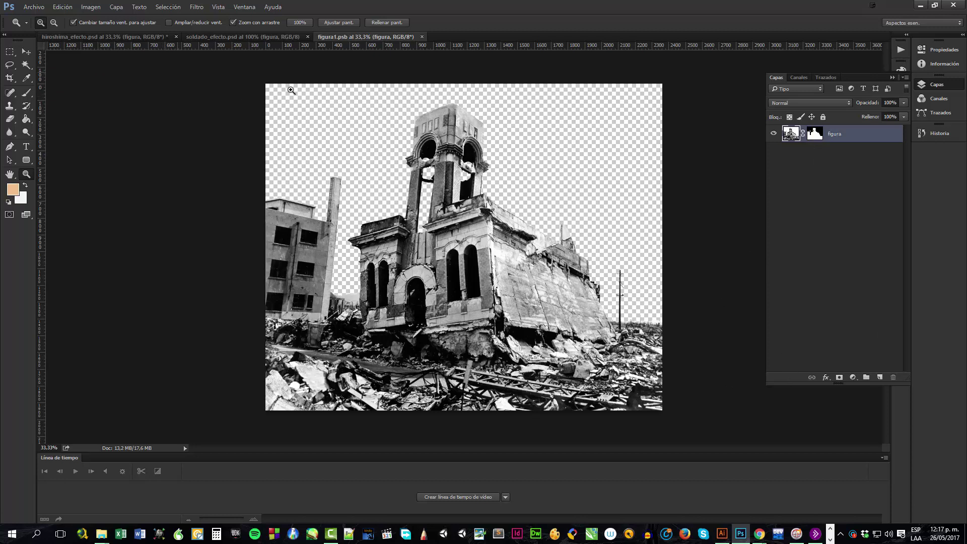
{"action": "left_click", "coordinate": [424, 37]}
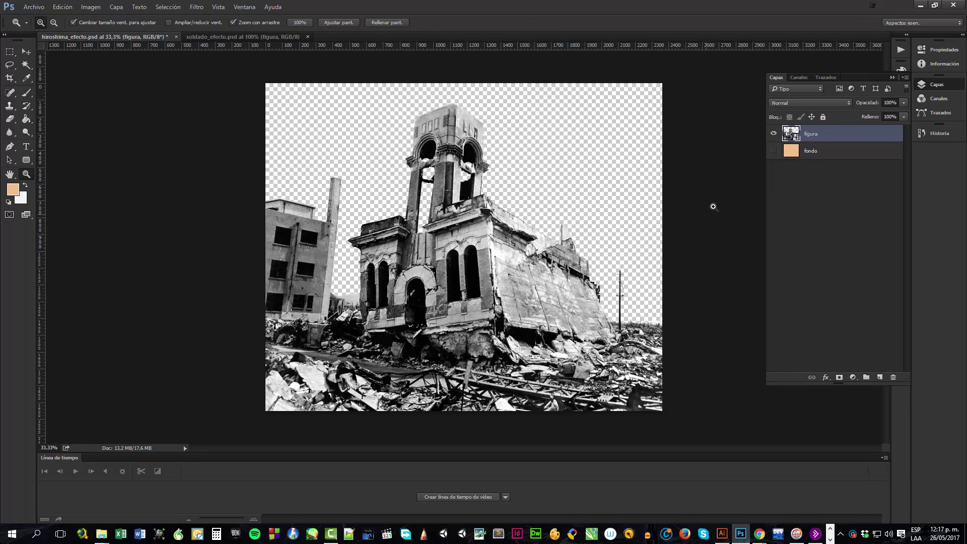
Apply the Add Noise filter to the buildings smart object with 20% uniform monochromatic noise.
{"action": "left_click", "coordinate": [196, 7]}
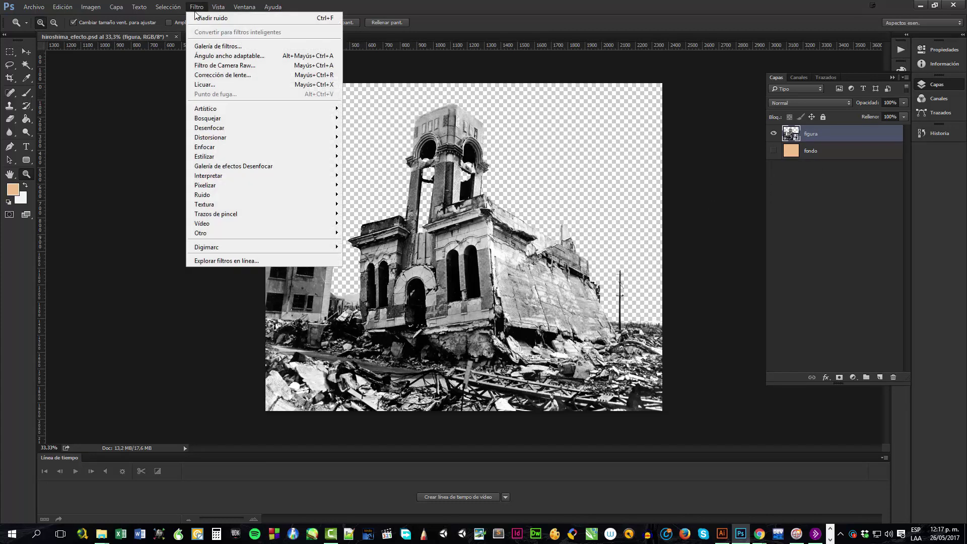
{"action": "left_click", "coordinate": [211, 18]}
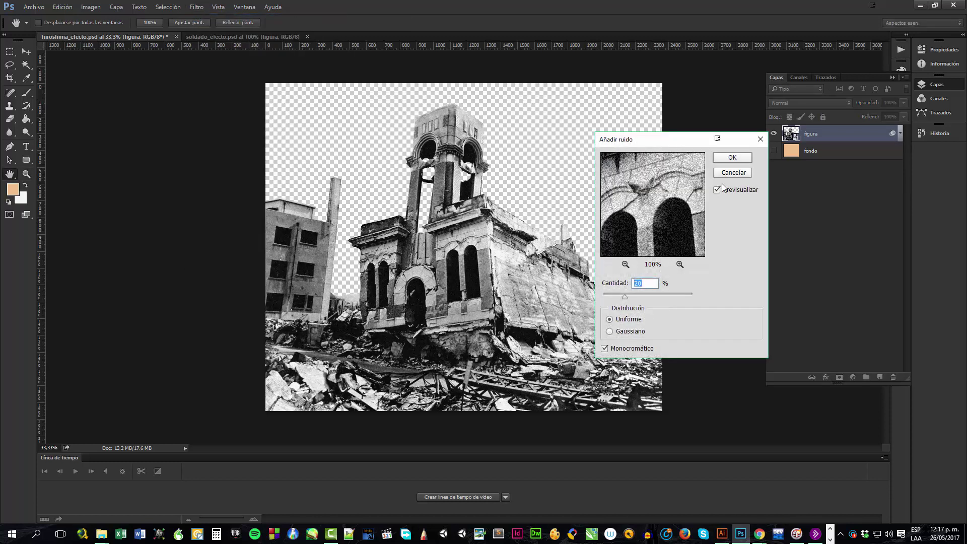
{"action": "left_click", "coordinate": [740, 160]}
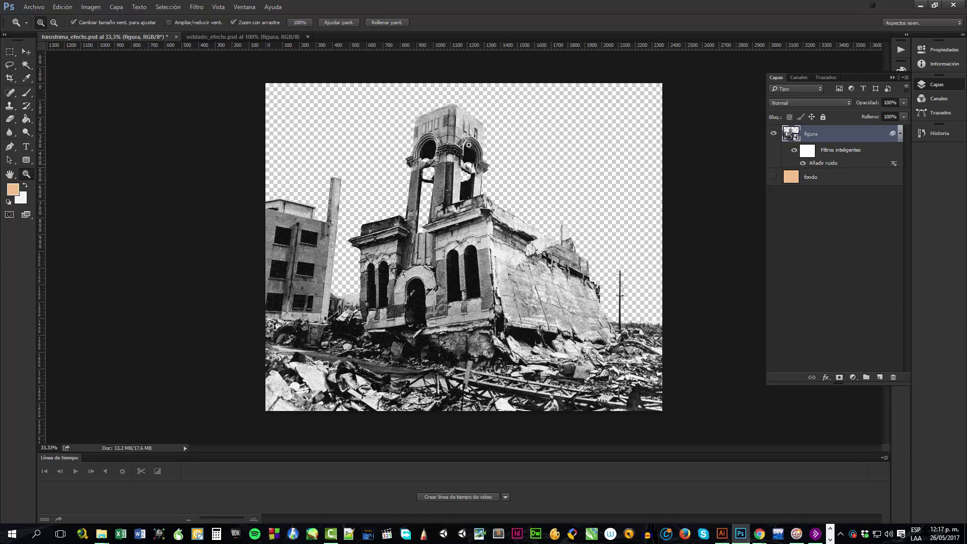
Save hiroshima_efecto.psd, switch to Illustrator and update the linked buildings image, keeping its embedded color profile.
{"action": "left_click_drag", "start_coordinate": [468, 145], "coordinate": [464, 180]}
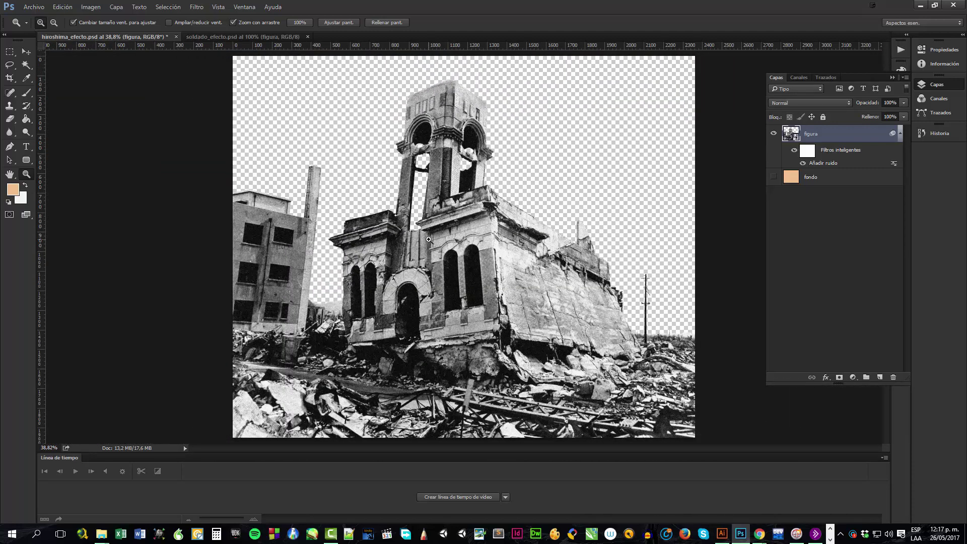
{"action": "key", "text": "ctrl+s"}
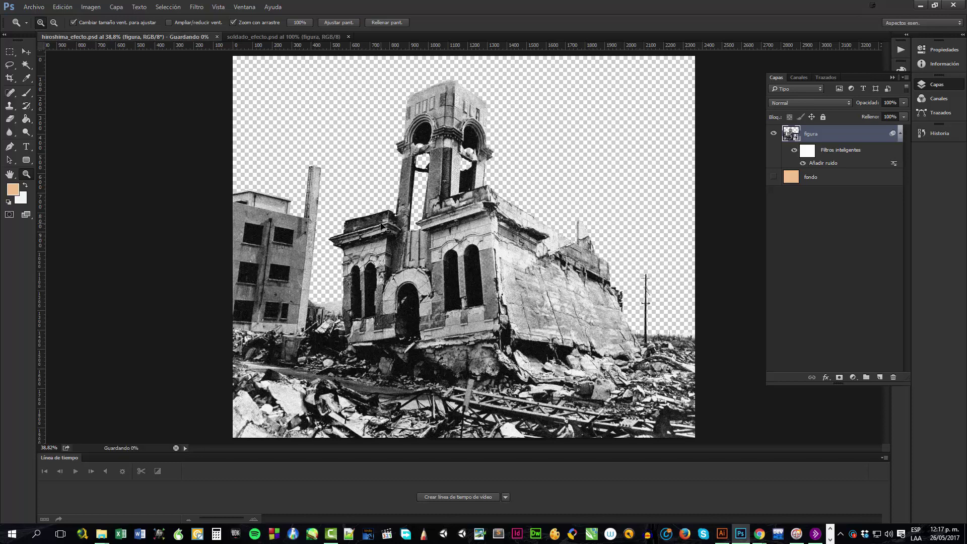
{"action": "left_click", "coordinate": [722, 534]}
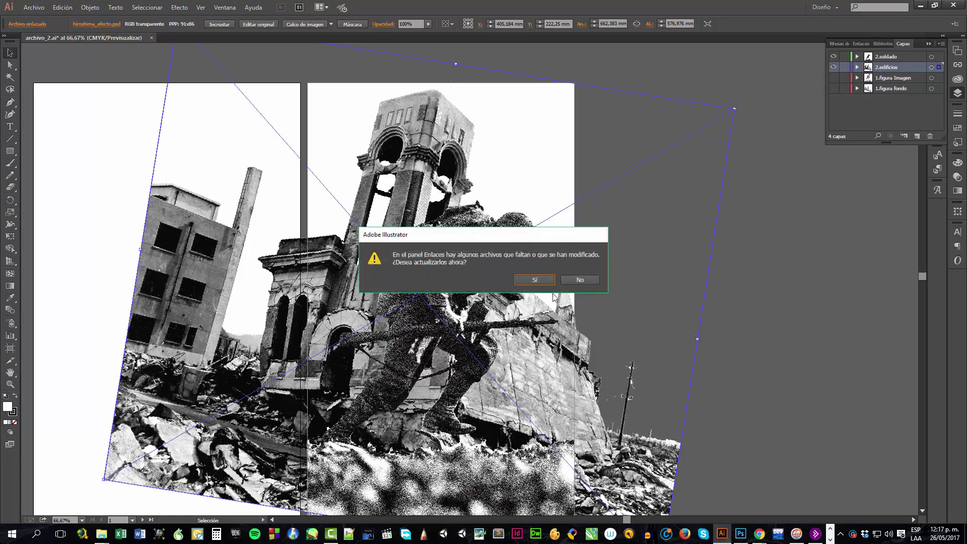
{"action": "left_click", "coordinate": [546, 281]}
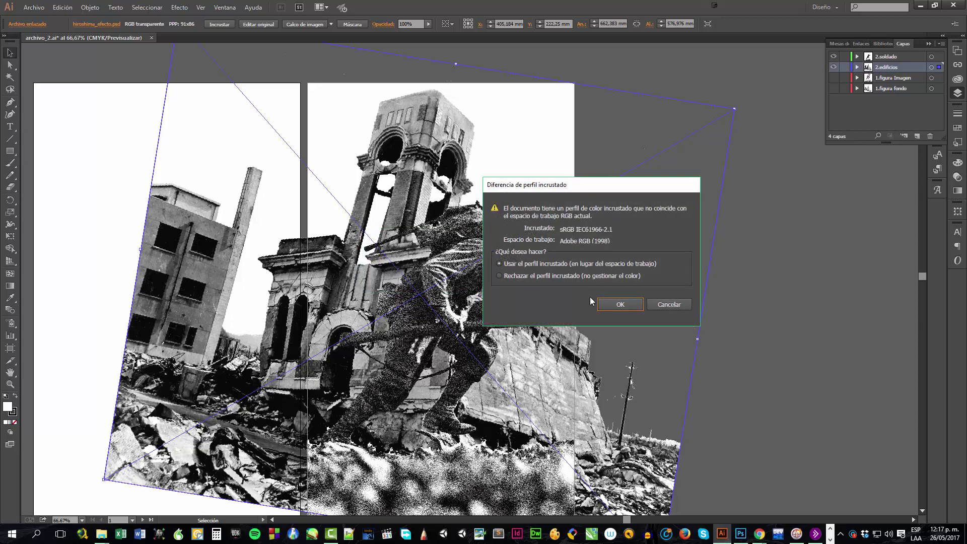
{"action": "left_click", "coordinate": [627, 308]}
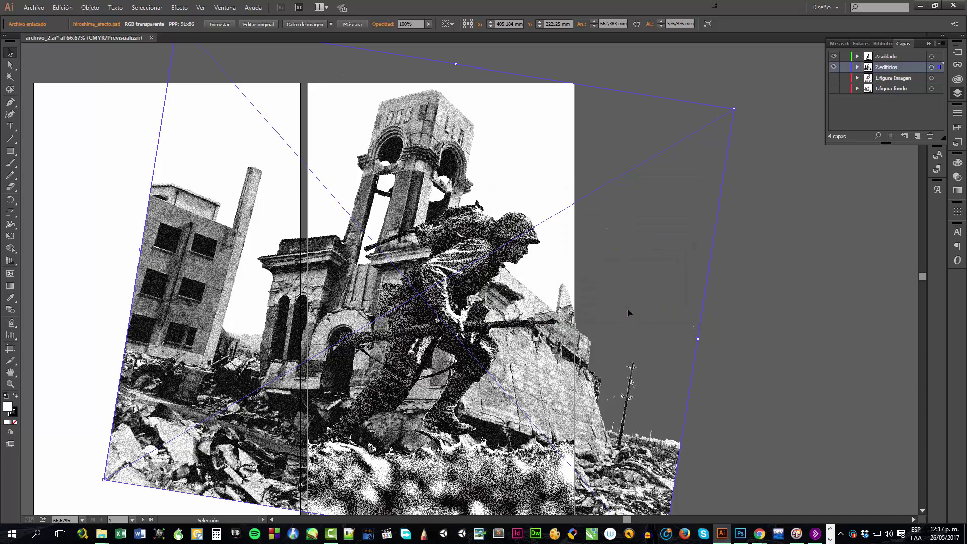
{"action": "left_click", "coordinate": [820, 294]}
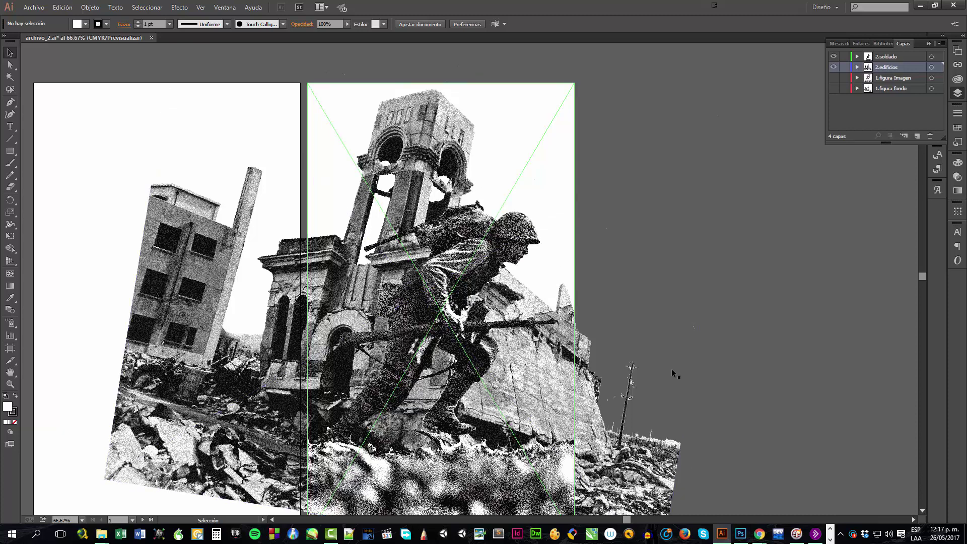
Switch to Photoshop, set the soldier's Add Noise smart filter to 10% in soldado_efecto.psd, and save the file.
{"action": "left_click", "coordinate": [740, 534]}
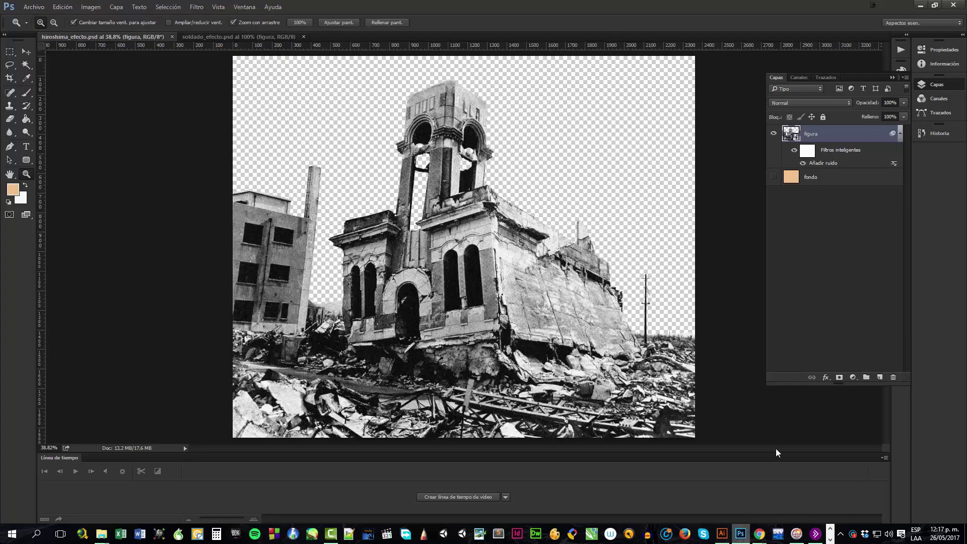
{"action": "left_click", "coordinate": [253, 38]}
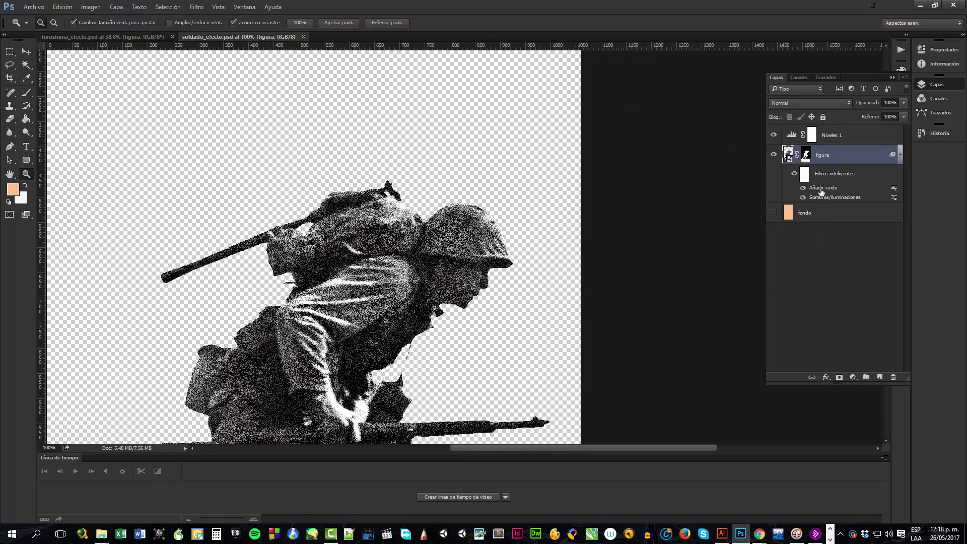
{"action": "double_click", "coordinate": [822, 189]}
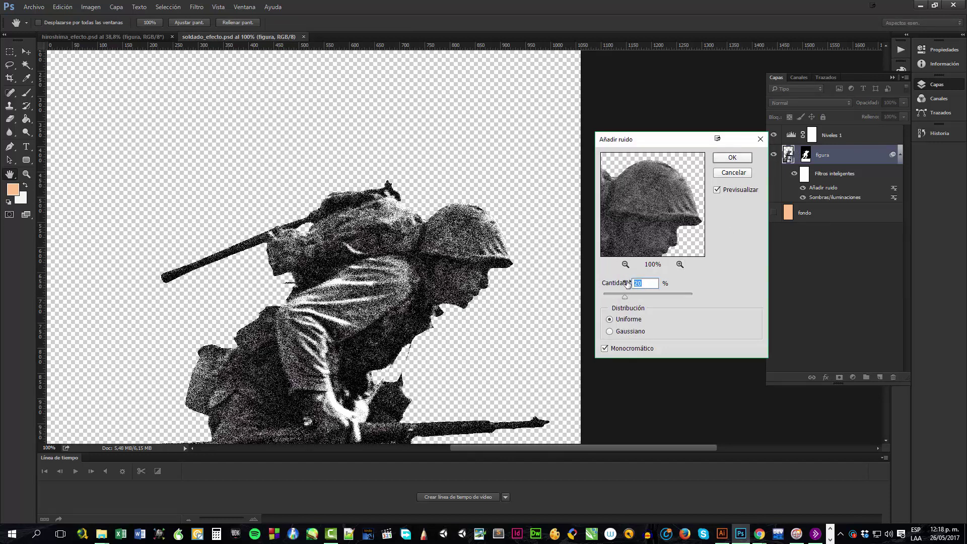
{"action": "left_click_drag", "start_coordinate": [627, 285], "coordinate": [622, 285]}
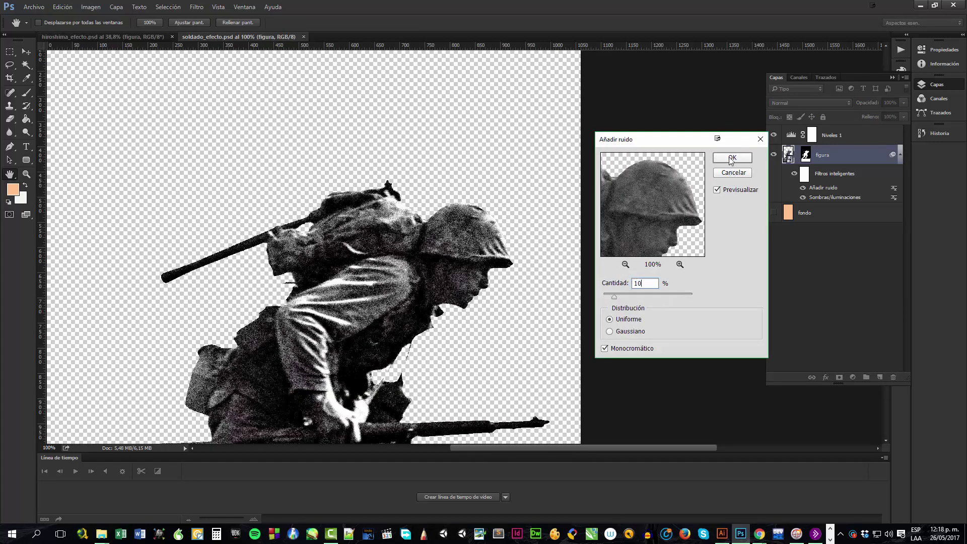
{"action": "left_click", "coordinate": [728, 158]}
{"action": "key", "text": "ctrl+s"}
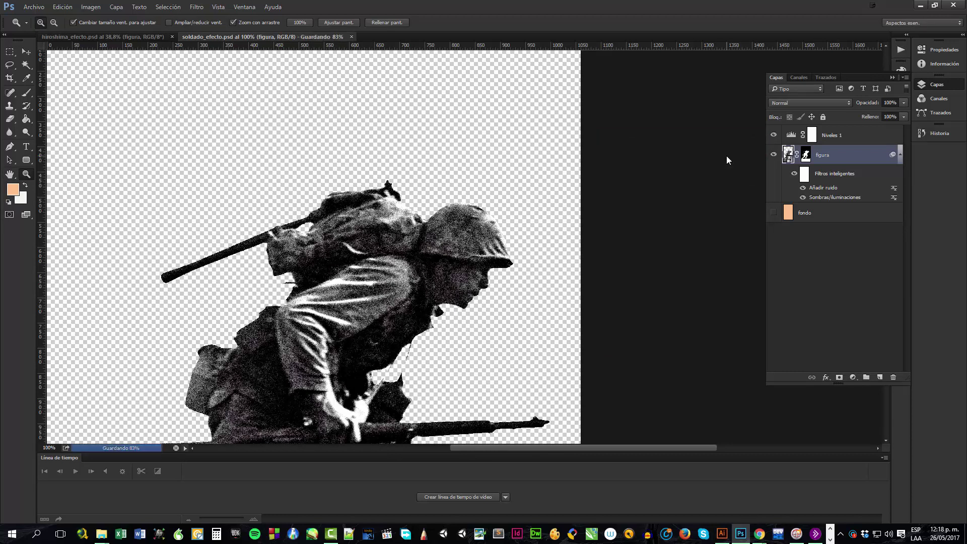
Switch to Illustrator and update the linked soldier image, viewing both artboards at 50%.
{"action": "left_click", "coordinate": [717, 538]}
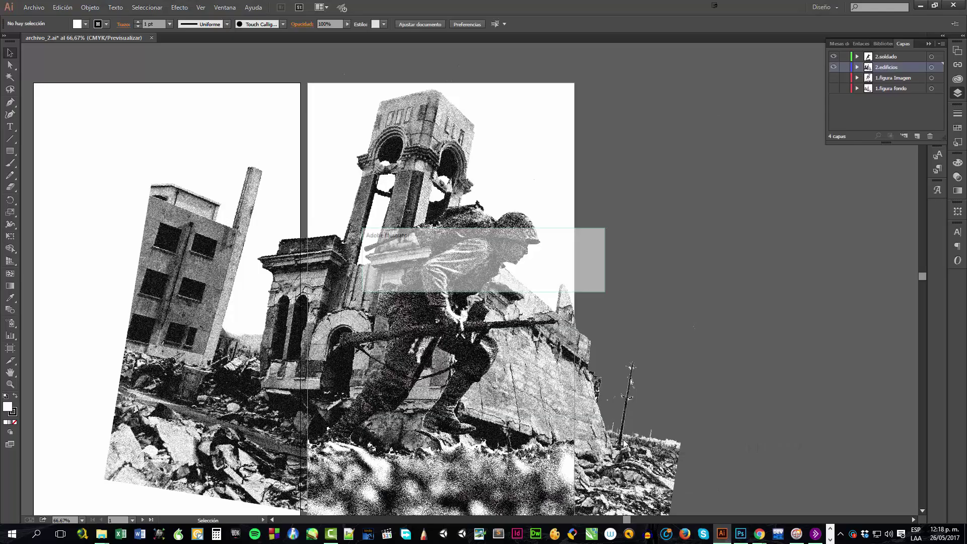
{"action": "left_click", "coordinate": [549, 281]}
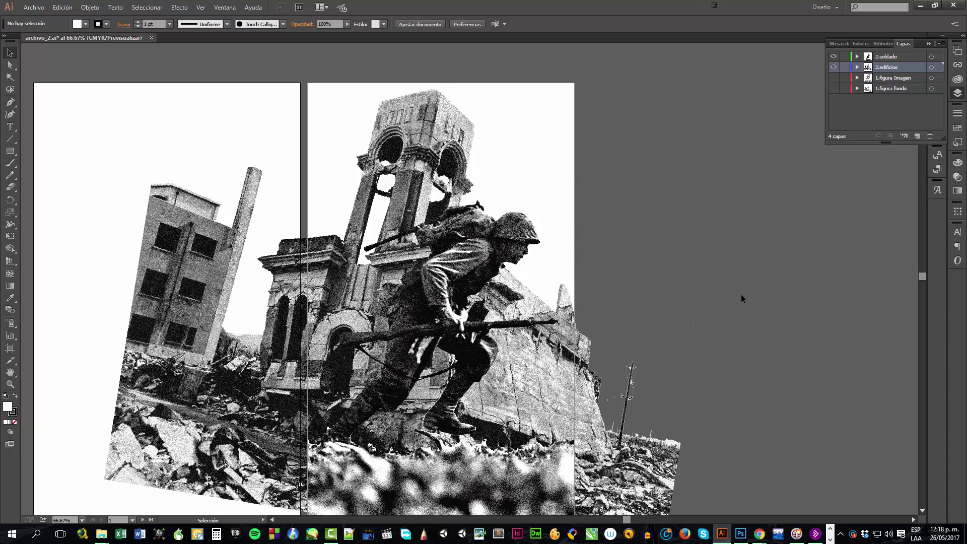
{"action": "key", "text": "ctrl+minus"}
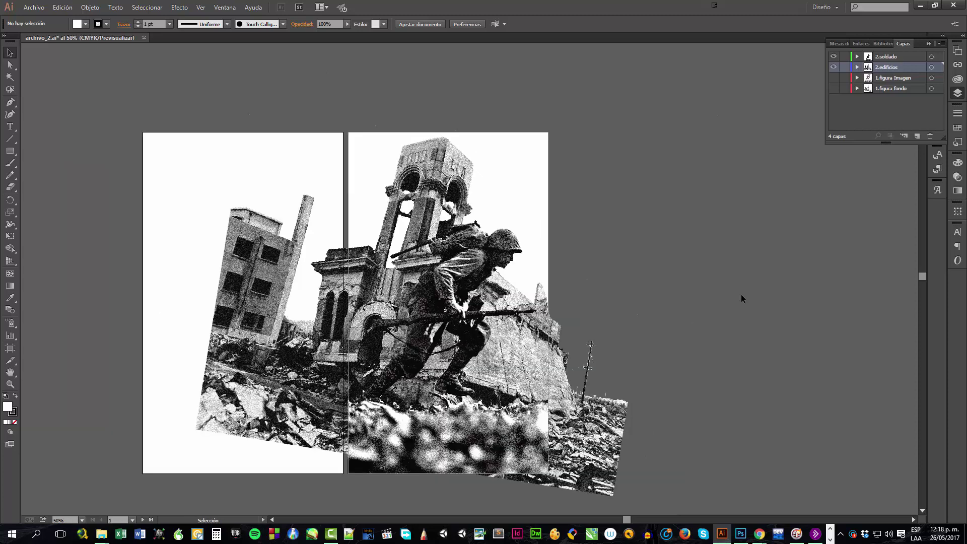
{"action": "left_click", "coordinate": [904, 112]}
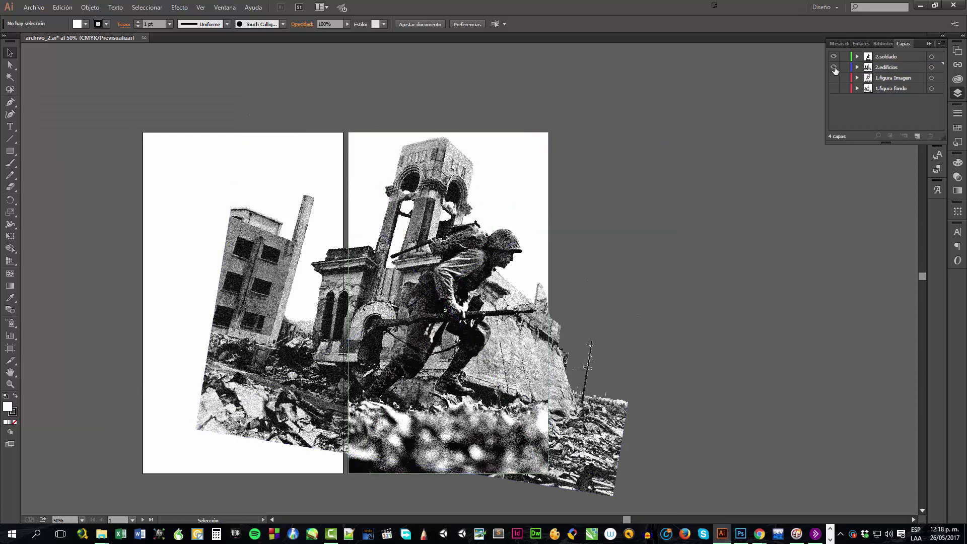
Create a new layer directly above 1.figura Imagen and name it 2.fondo.
{"action": "left_click", "coordinate": [920, 77]}
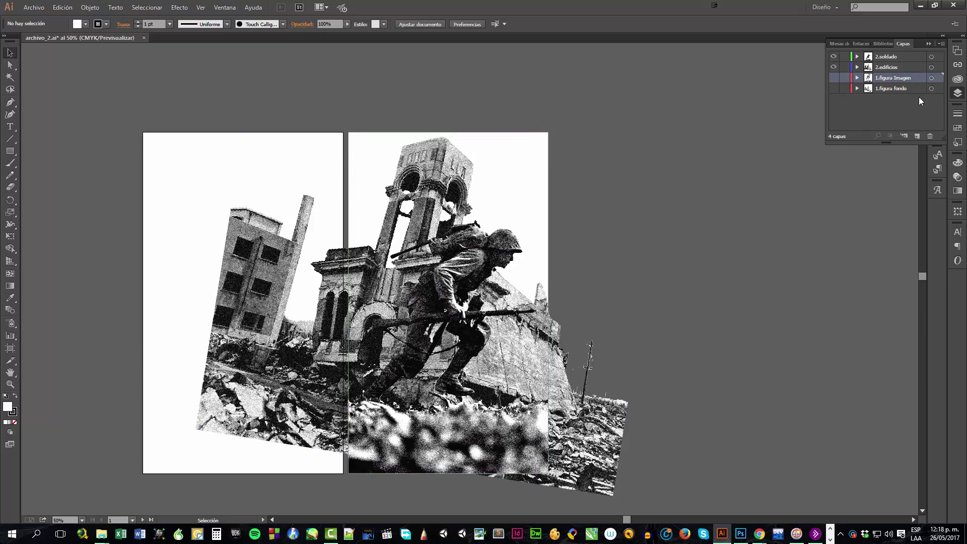
{"action": "left_click", "coordinate": [917, 137]}
{"action": "double_click", "coordinate": [879, 78]}
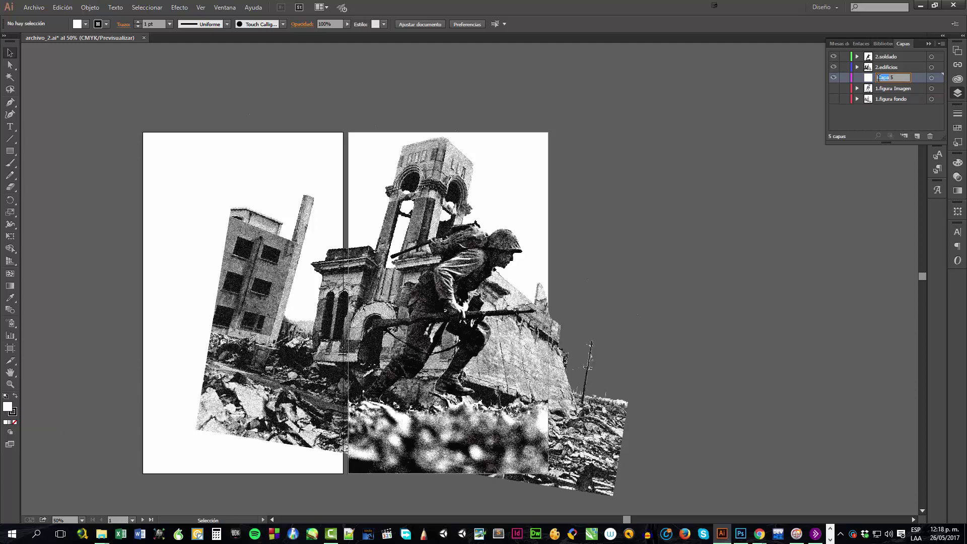
{"action": "key", "text": "BackSpace"}
{"action": "key", "text": "Return"}
Draw a rectangle about 280.46 by 478.37 mm on the 2.fondo layer, covering the whole second artboard.
{"action": "left_click", "coordinate": [10, 150]}
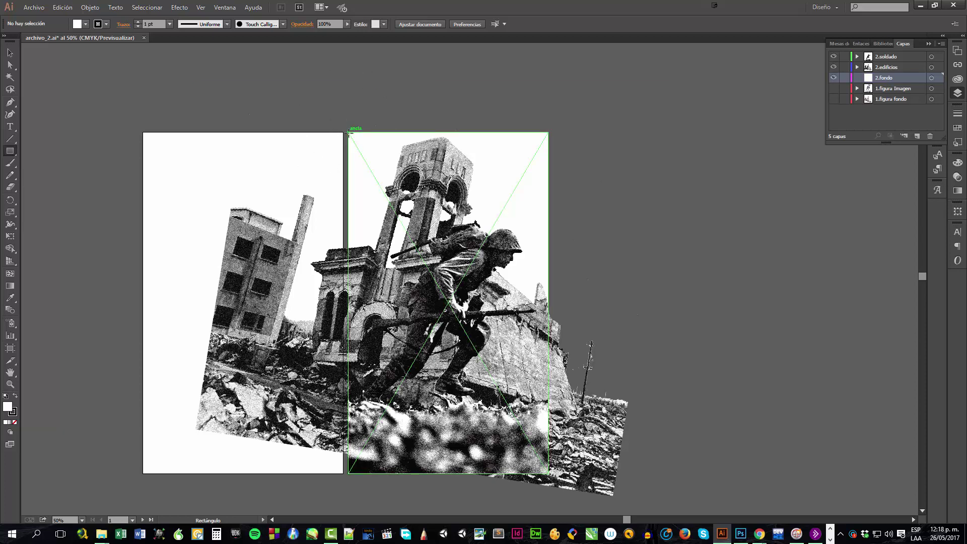
{"action": "left_click_drag", "start_coordinate": [348, 132], "coordinate": [548, 473]}
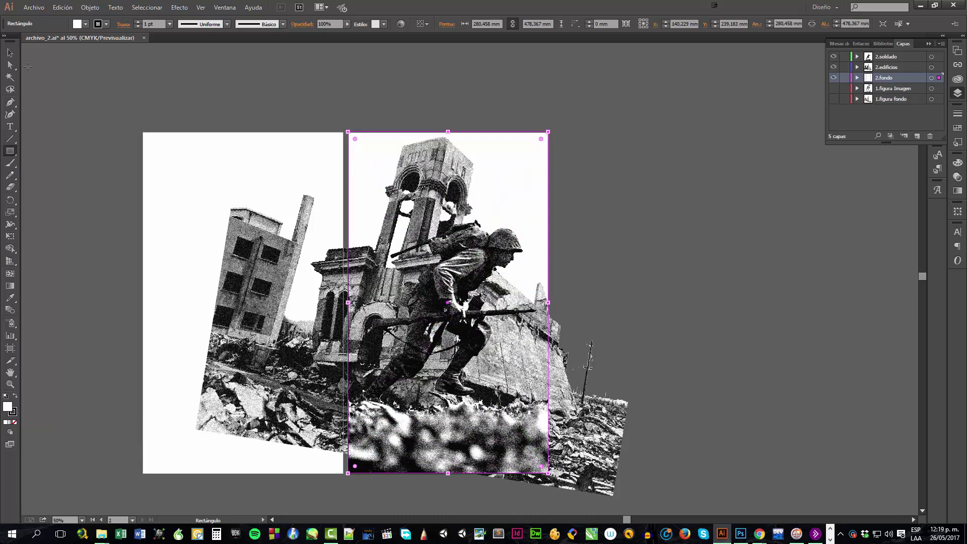
{"action": "double_click", "coordinate": [10, 53]}
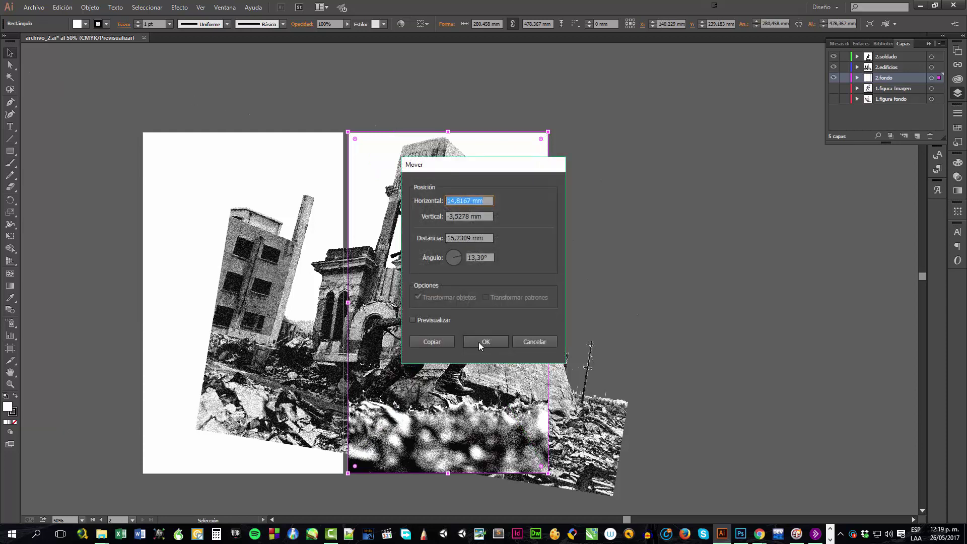
Fill the rectangle on the 2.fondo layer with the burnt orange AD5012, deselect it and save the document.
{"action": "left_click", "coordinate": [519, 342]}
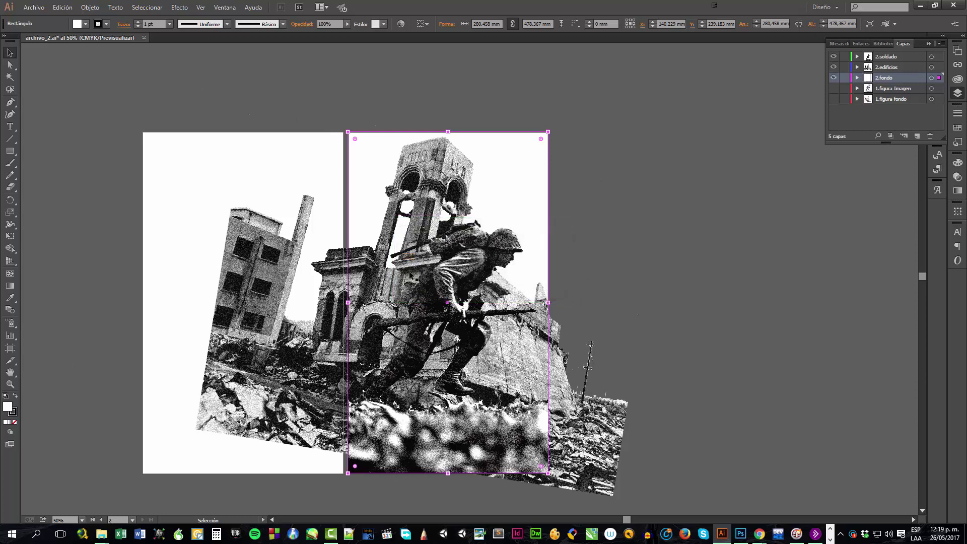
{"action": "double_click", "coordinate": [6, 404]}
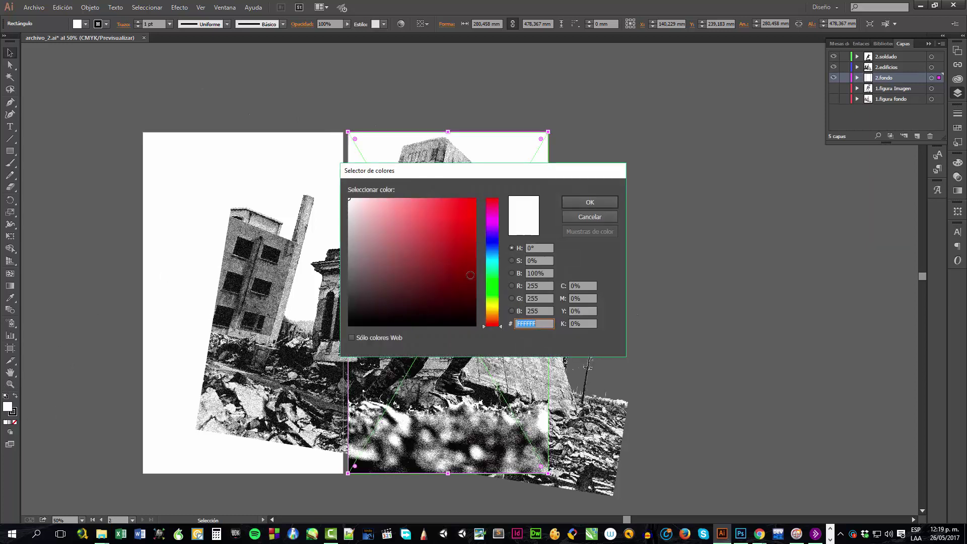
{"action": "left_click_drag", "start_coordinate": [489, 304], "coordinate": [497, 315]}
{"action": "left_click", "coordinate": [462, 274]}
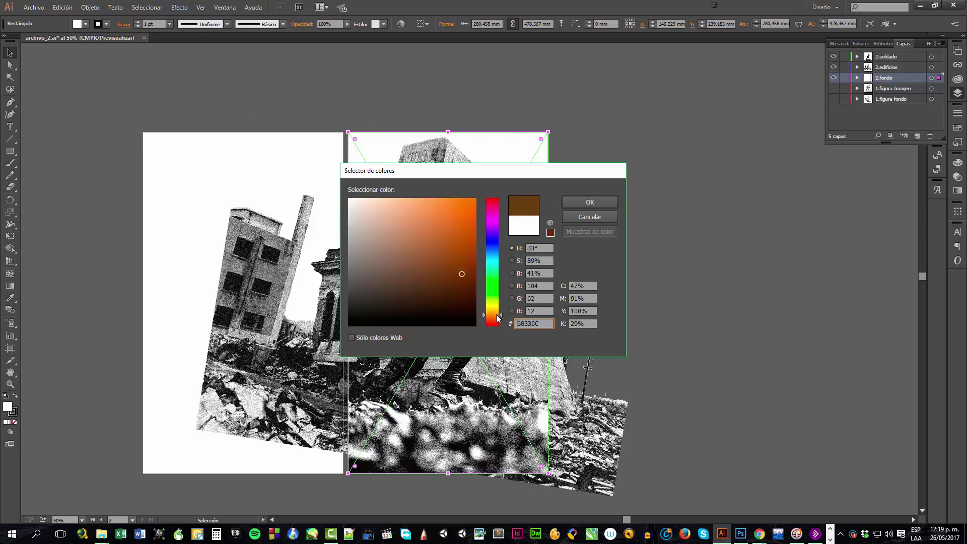
{"action": "left_click", "coordinate": [467, 260]}
{"action": "left_click", "coordinate": [460, 249]}
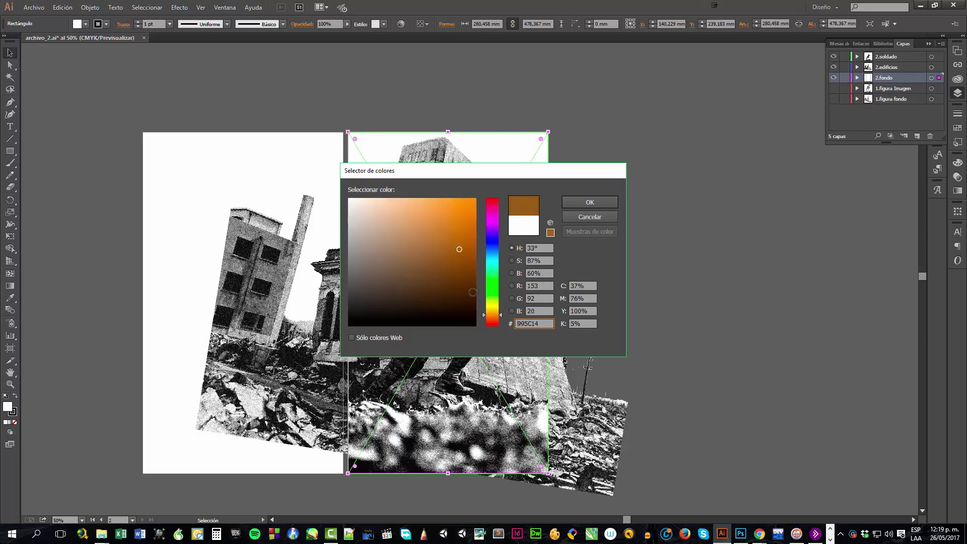
{"action": "left_click", "coordinate": [492, 317]}
{"action": "left_click", "coordinate": [492, 319]}
{"action": "left_click", "coordinate": [462, 263]}
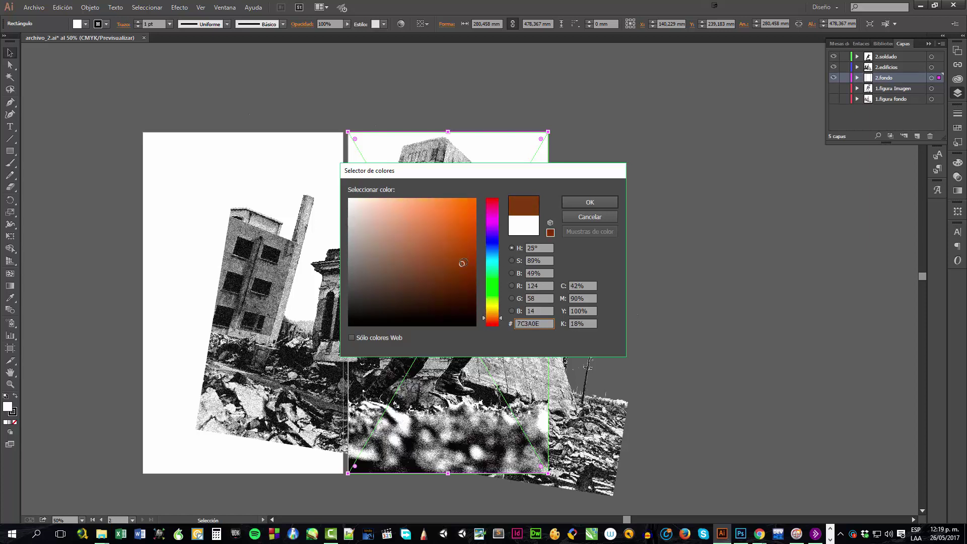
{"action": "mouse_move", "coordinate": [464, 251]}
{"action": "left_mouse_down"}
{"action": "mouse_move", "coordinate": [462, 240]}
{"action": "mouse_move", "coordinate": [464, 253]}
{"action": "left_mouse_up"}
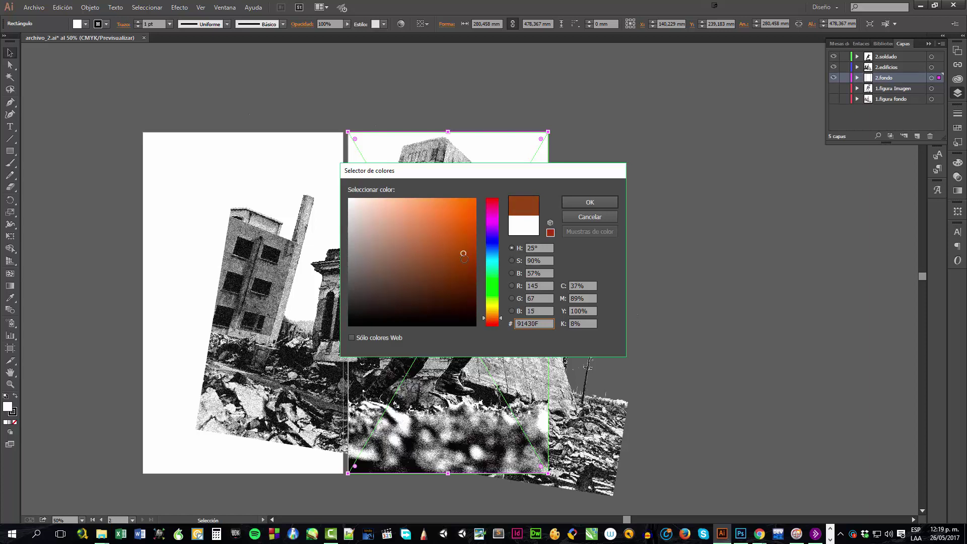
{"action": "left_click", "coordinate": [573, 202]}
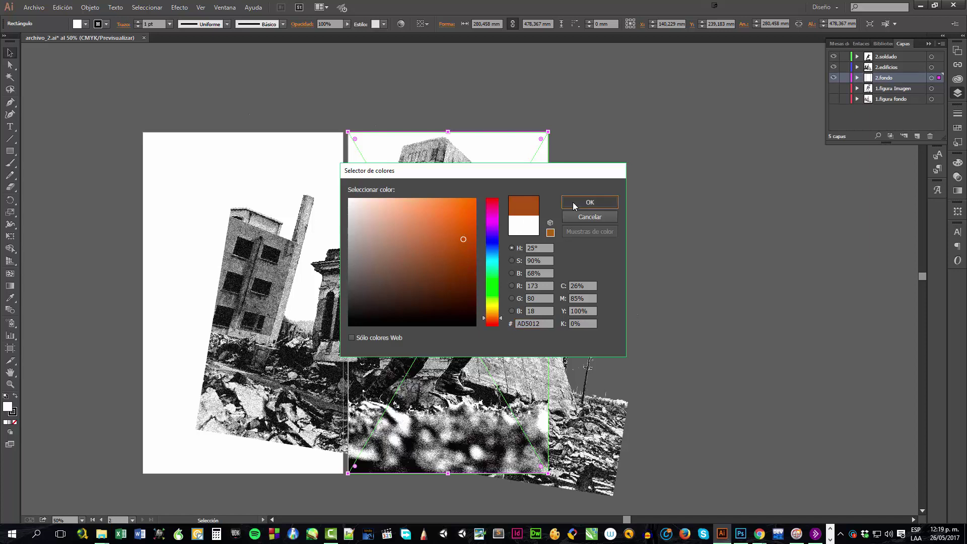
{"action": "left_click", "coordinate": [762, 215]}
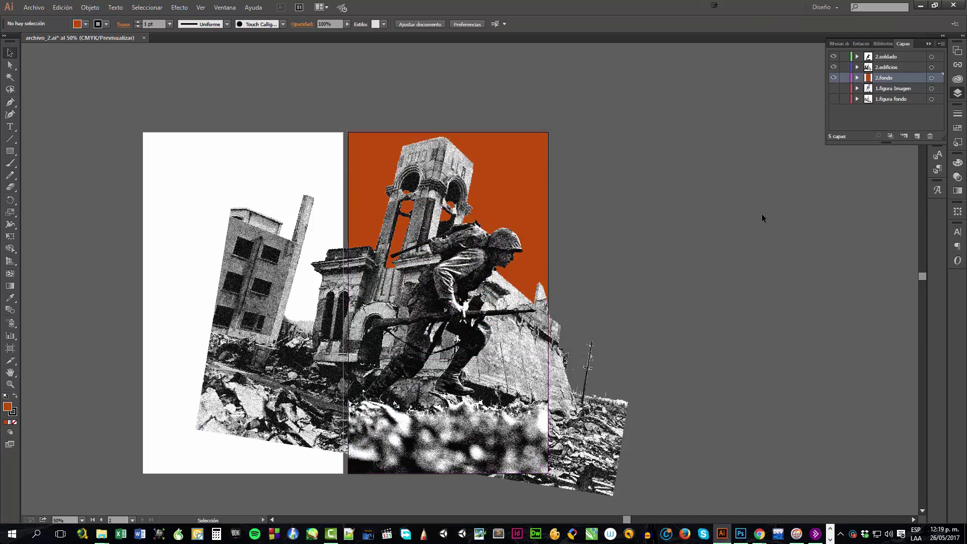
{"action": "key", "text": "a"}
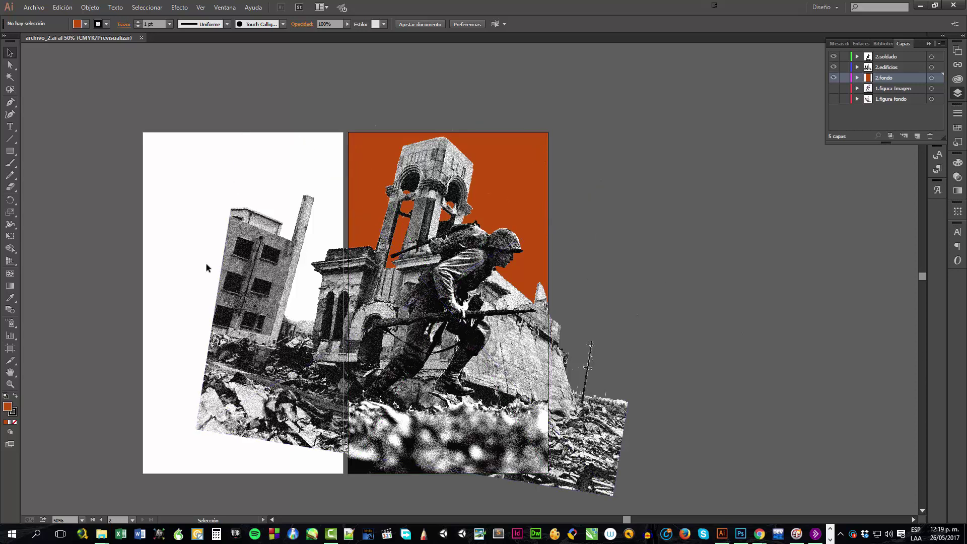
Set the linked Hiroshima buildings image to the Multiply (Multiplicar) blend mode with 53% opacity.
{"action": "left_click", "coordinate": [236, 275]}
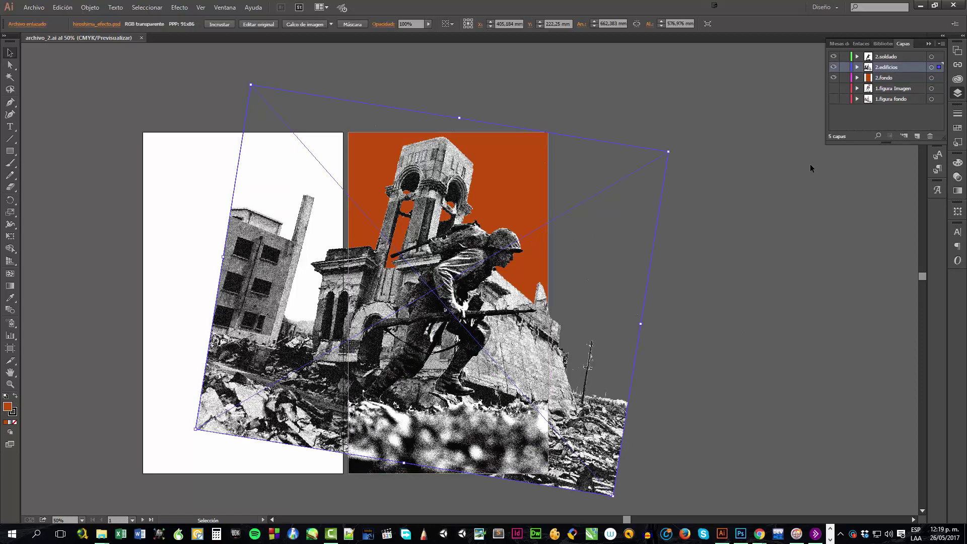
{"action": "left_click", "coordinate": [222, 8]}
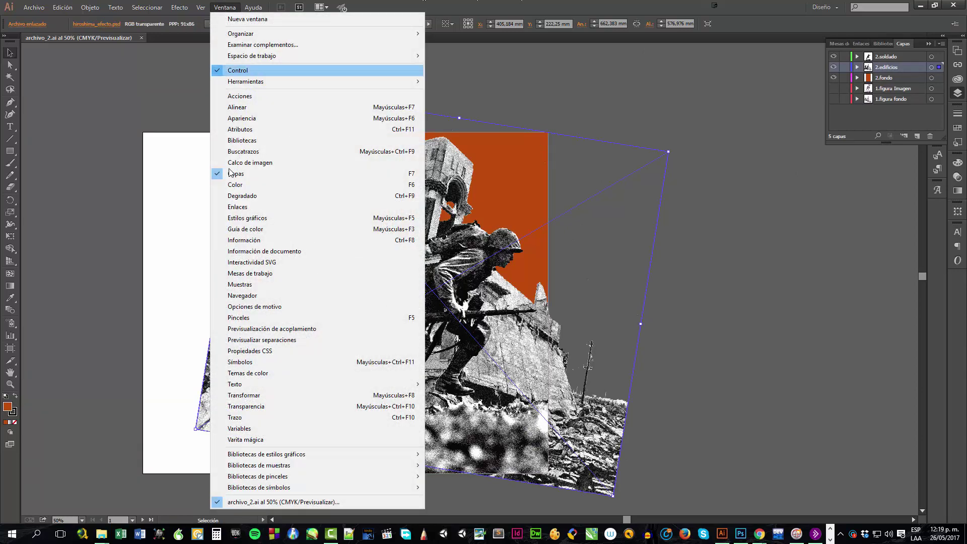
{"action": "left_click", "coordinate": [232, 407]}
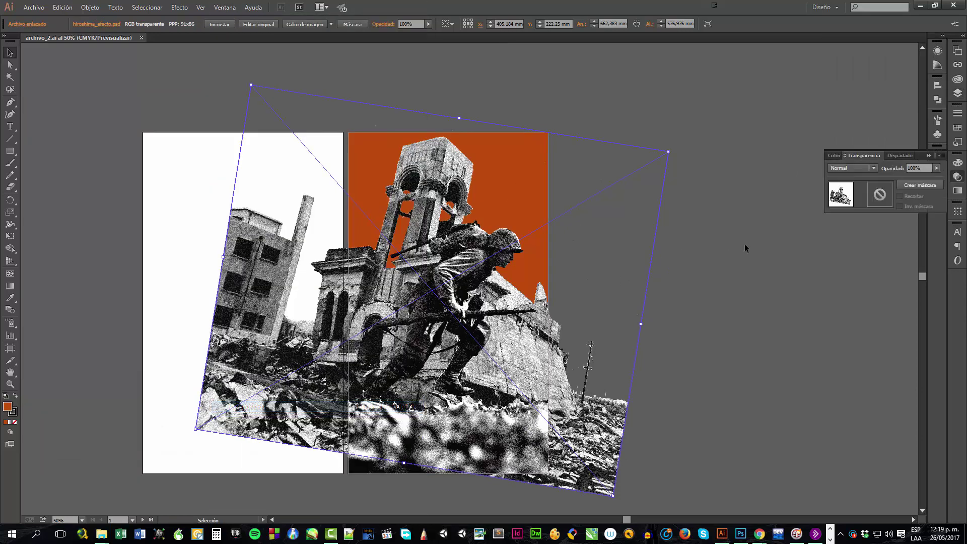
{"action": "left_click", "coordinate": [859, 168]}
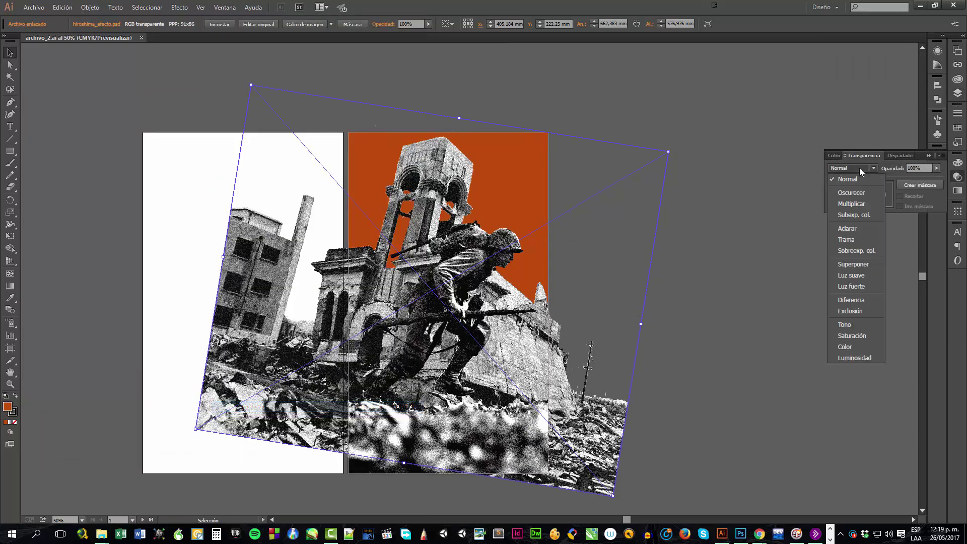
{"action": "left_click", "coordinate": [852, 203]}
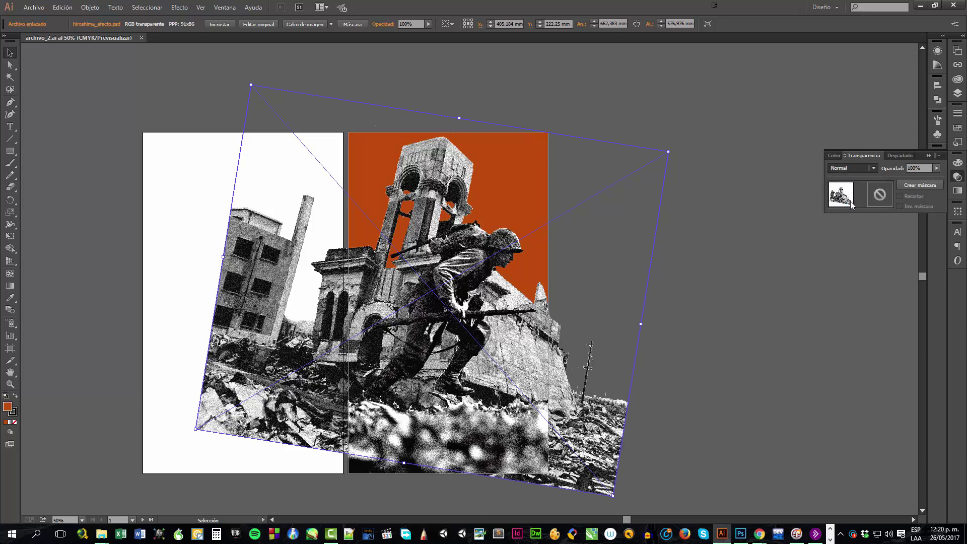
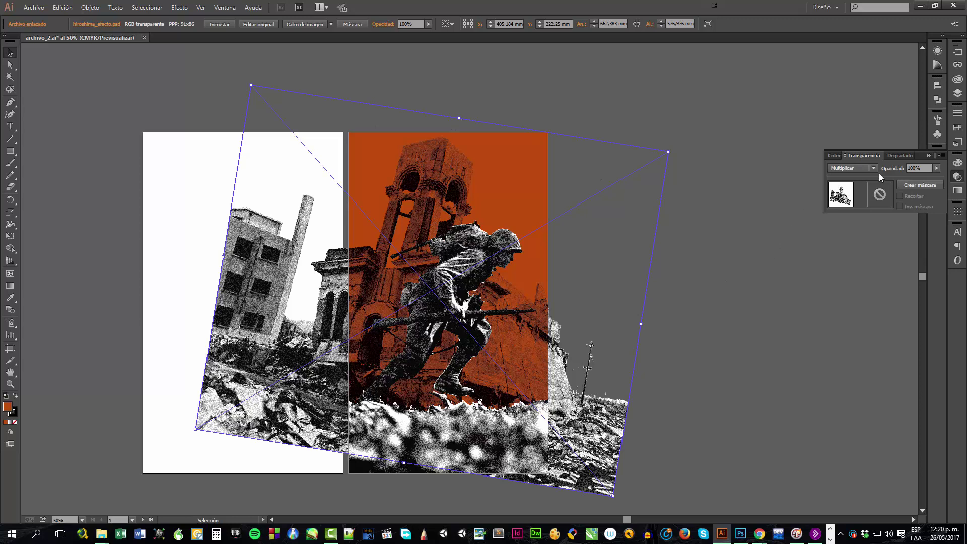
{"action": "left_click", "coordinate": [938, 170]}
{"action": "left_click_drag", "start_coordinate": [937, 178], "coordinate": [917, 183]}
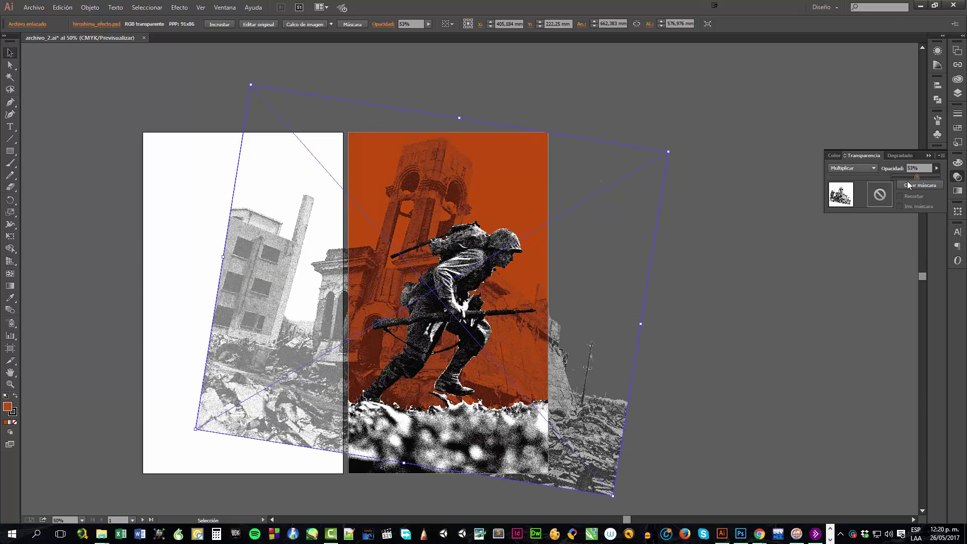
{"action": "left_click", "coordinate": [755, 292]}
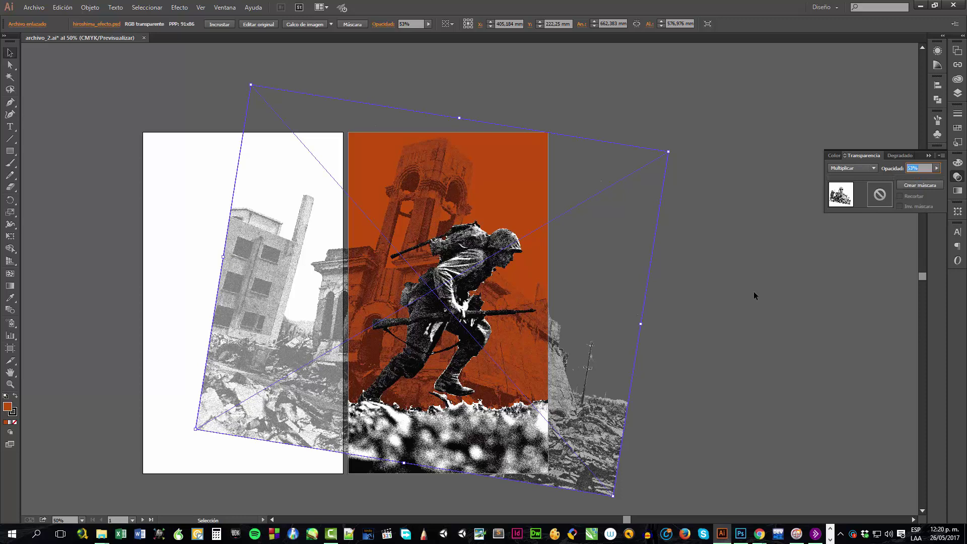
{"action": "left_click", "coordinate": [754, 292]}
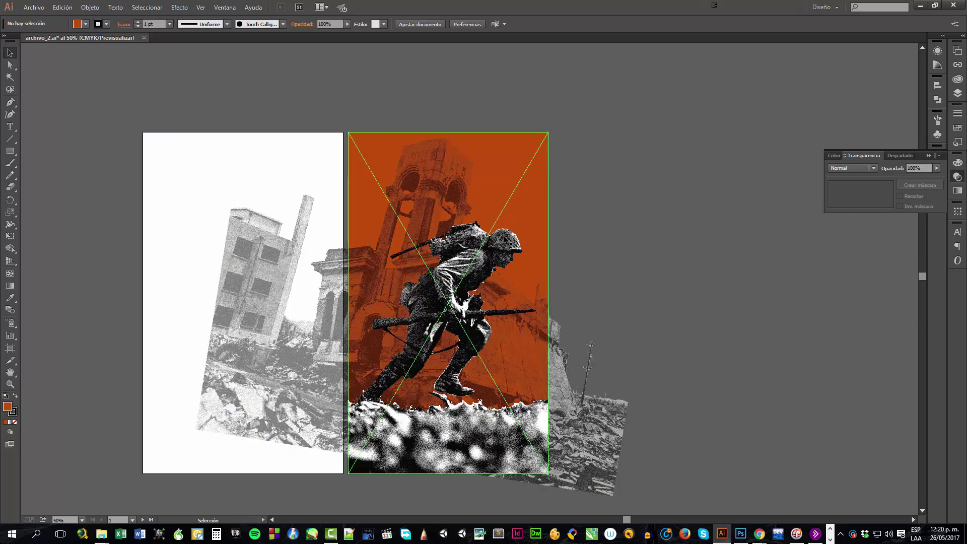
Try the Multiply (Multiplicar) blend mode on the linked soldier image.
{"action": "left_click", "coordinate": [505, 239]}
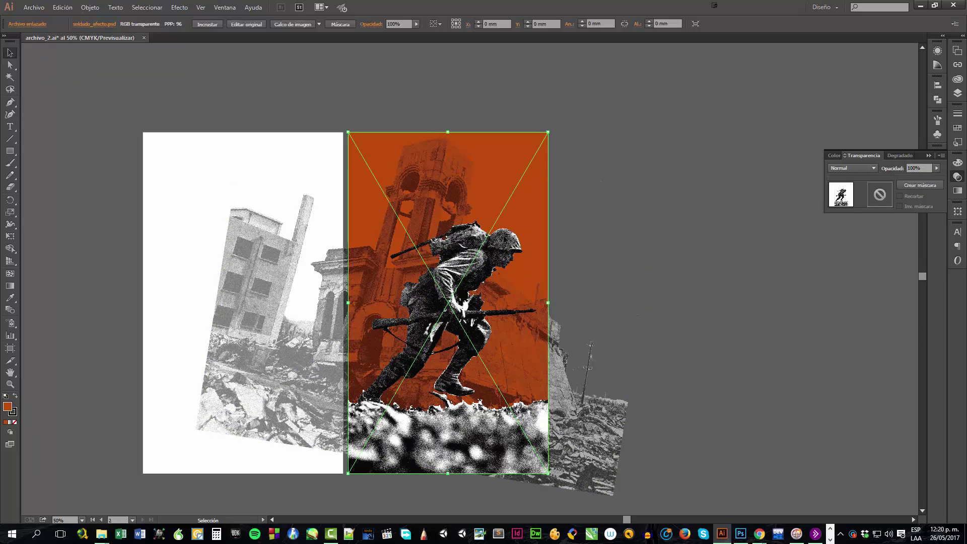
{"action": "left_click", "coordinate": [848, 169]}
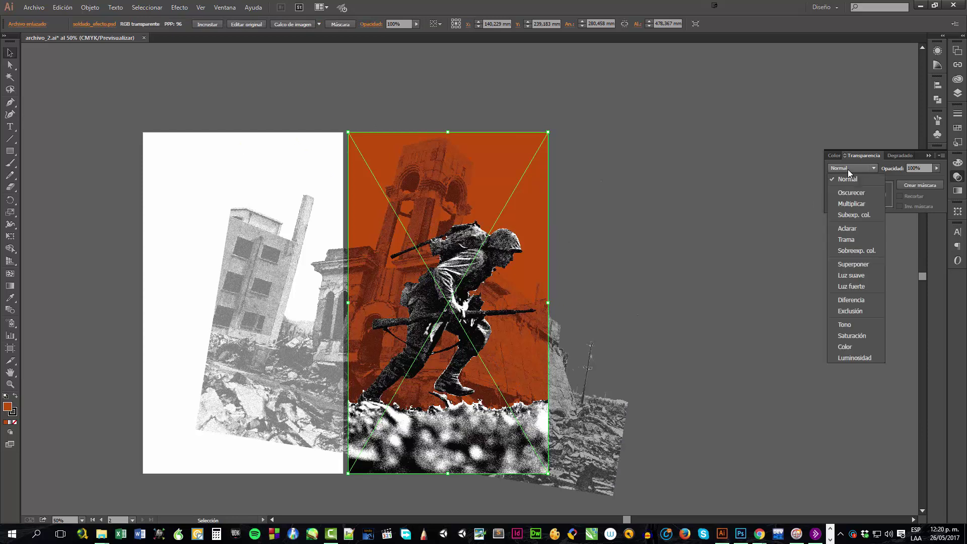
{"action": "left_click", "coordinate": [850, 204]}
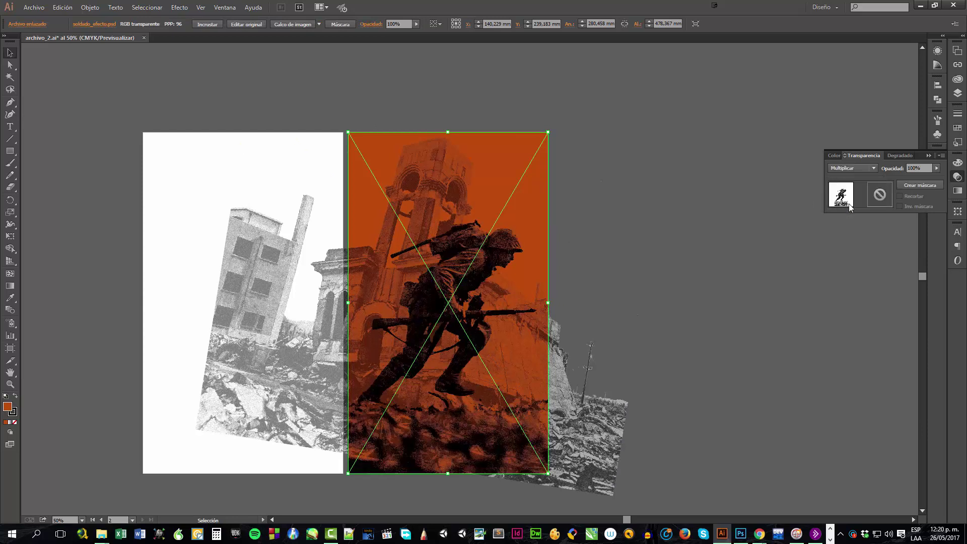
{"action": "left_click", "coordinate": [713, 261]}
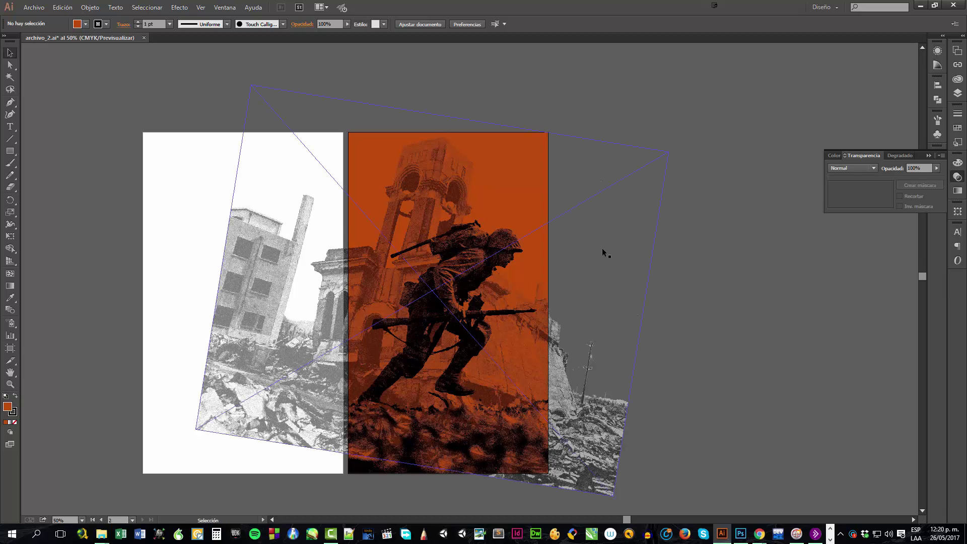
Return the soldier image's blend mode to Normal and deselect it.
{"action": "left_click", "coordinate": [536, 241]}
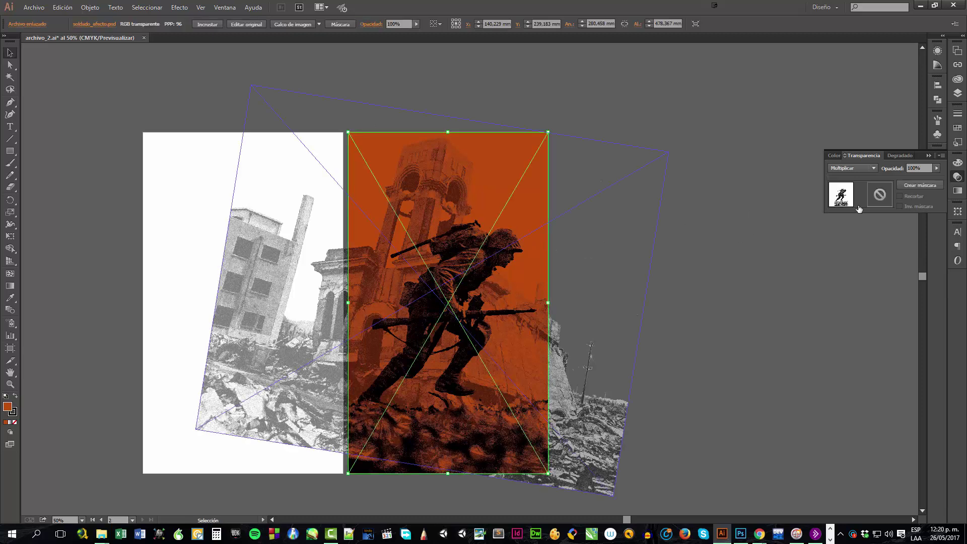
{"action": "left_click", "coordinate": [873, 168]}
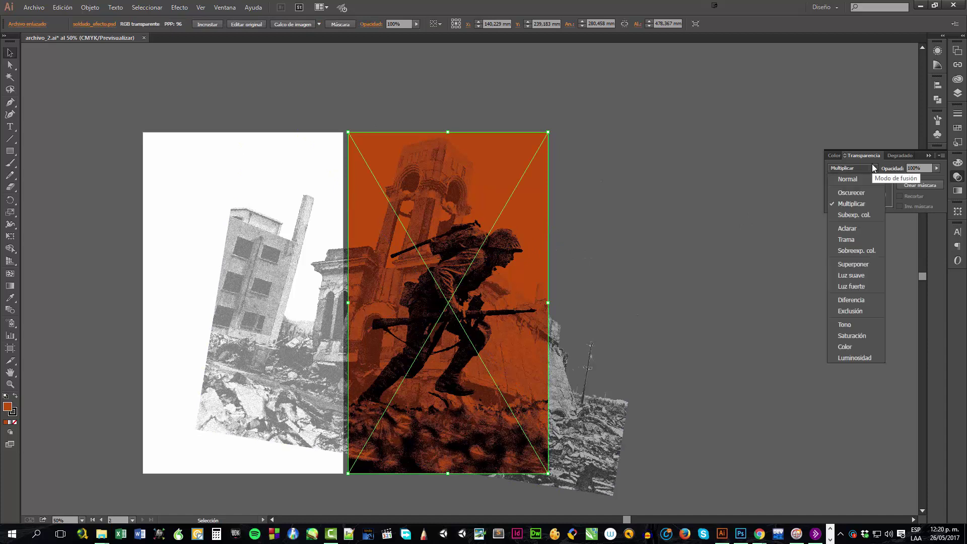
{"action": "left_click", "coordinate": [850, 179]}
{"action": "left_click", "coordinate": [691, 220]}
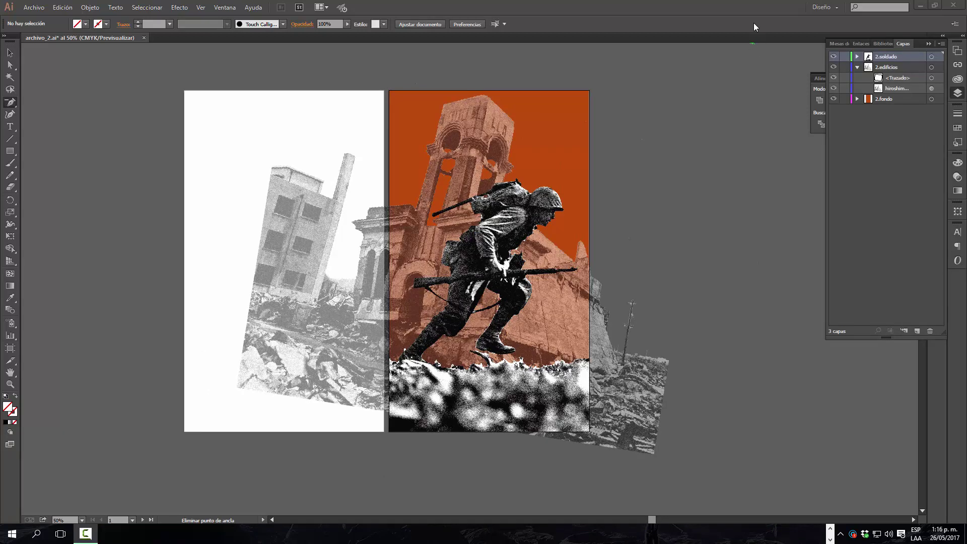
Delete the artboard Mesa de trabajo 1 from the document.
{"action": "key", "text": "v"}
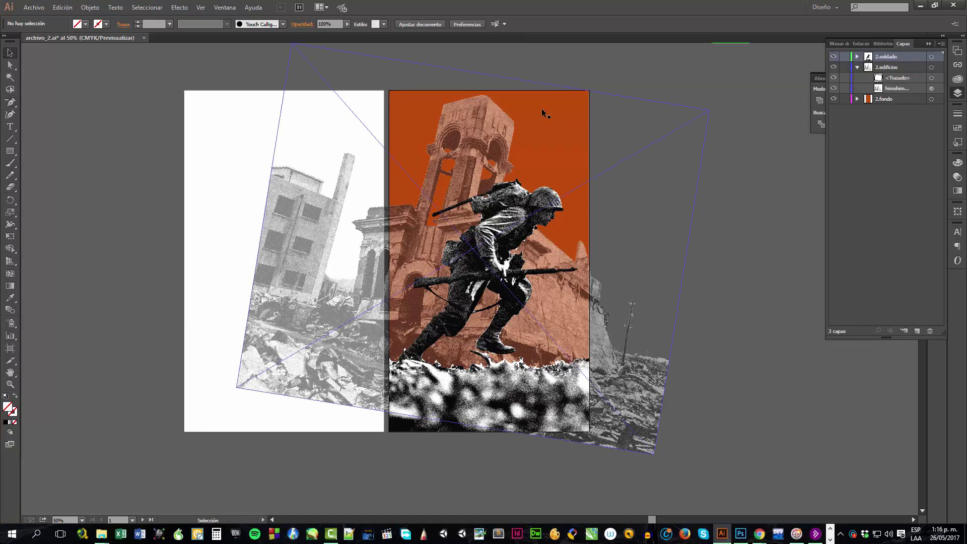
{"action": "left_click", "coordinate": [839, 43]}
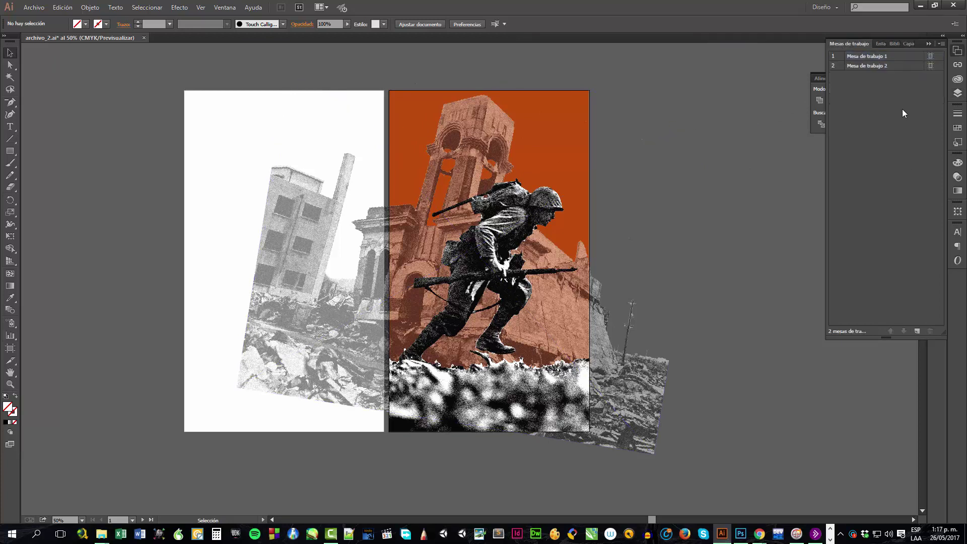
{"action": "double_click", "coordinate": [906, 57]}
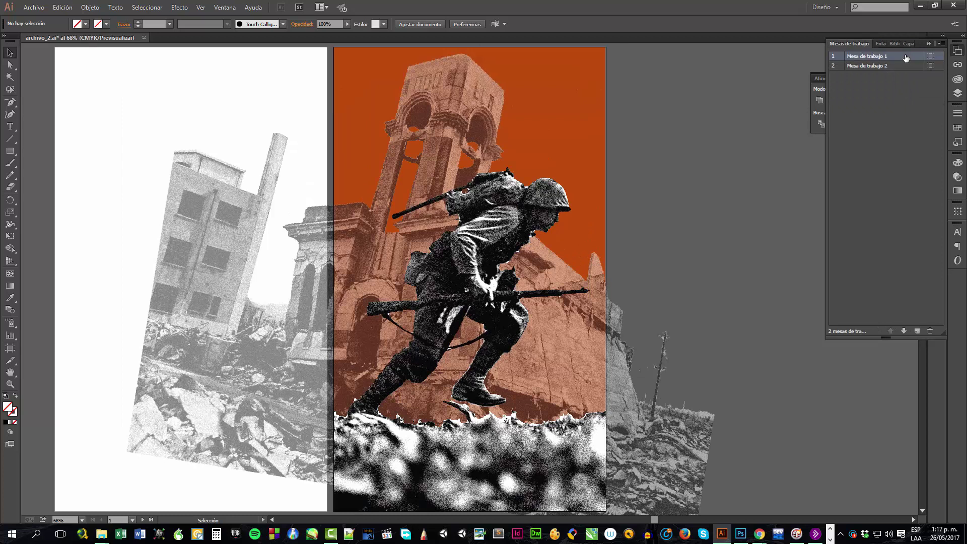
{"action": "left_click", "coordinate": [931, 331]}
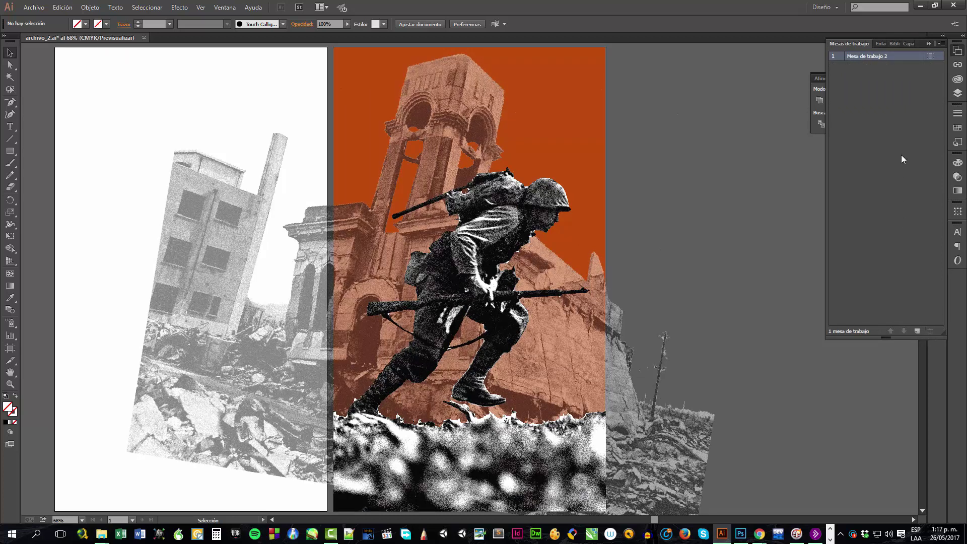
{"action": "left_click", "coordinate": [908, 44]}
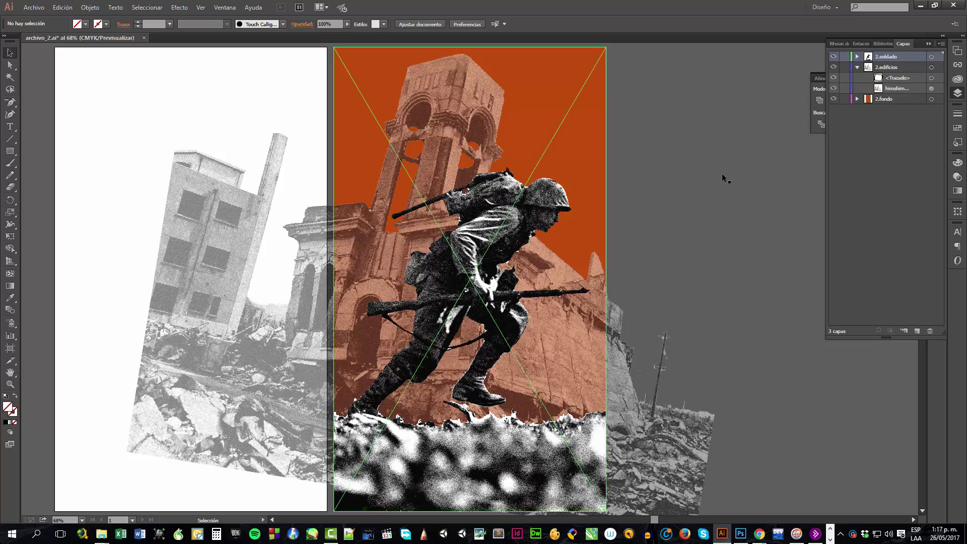
{"action": "left_click", "coordinate": [839, 42]}
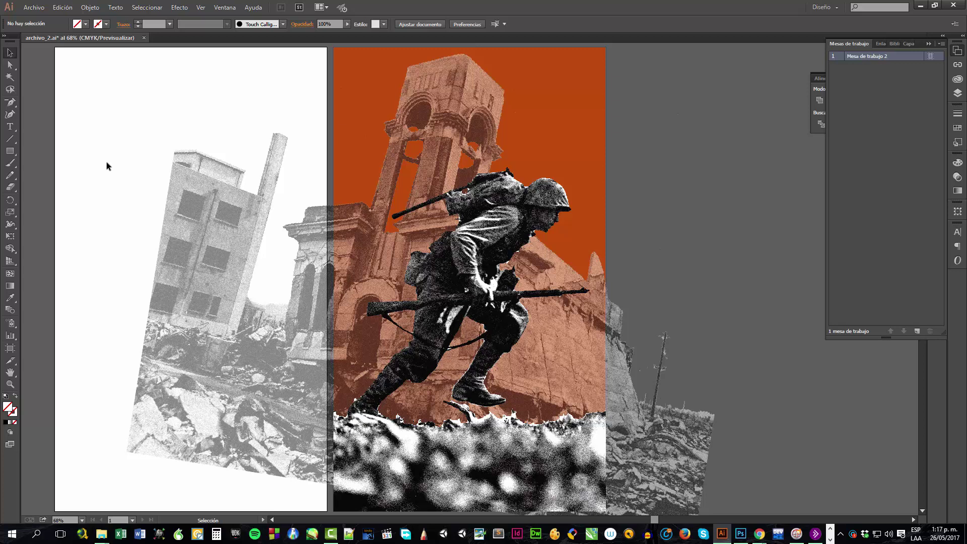
Select the soldier image and the building image together and move them onto the empty white artboard.
{"action": "left_click", "coordinate": [350, 91]}
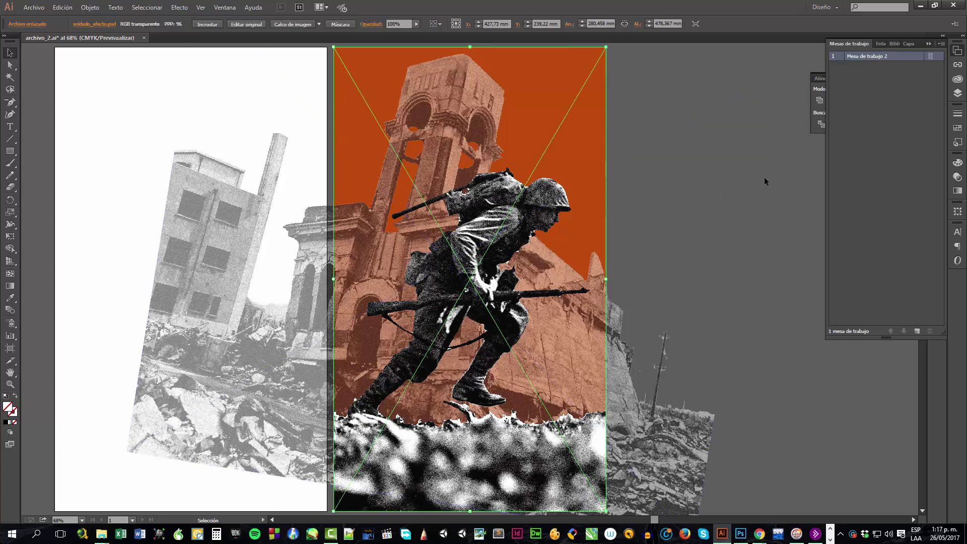
{"action": "left_click", "coordinate": [282, 430], "text": "shift"}
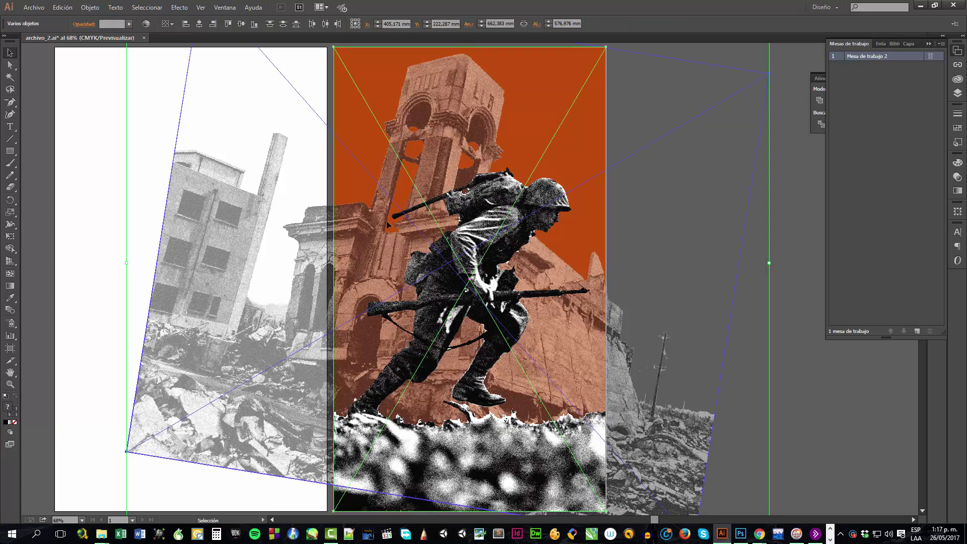
{"action": "left_click_drag", "start_coordinate": [385, 159], "coordinate": [318, 265]}
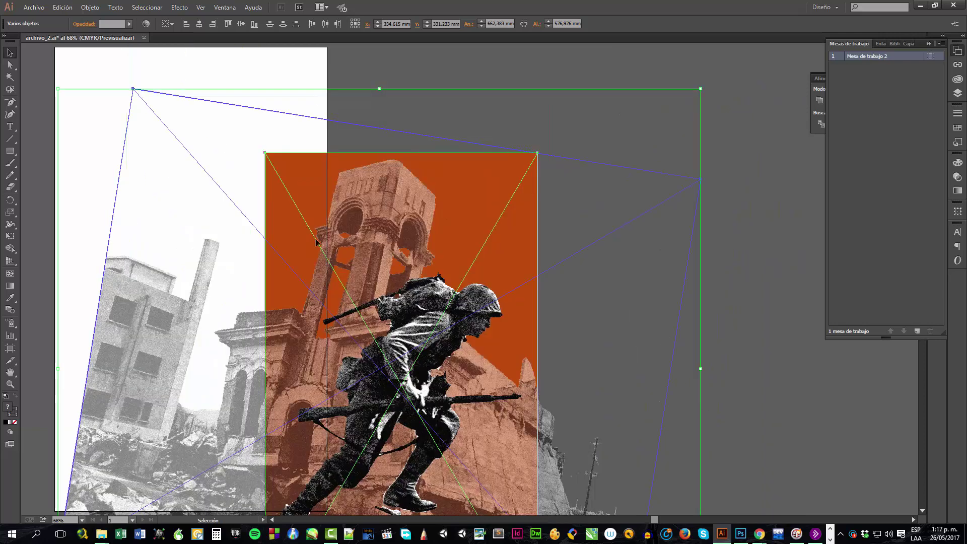
{"action": "left_click_drag", "start_coordinate": [281, 189], "coordinate": [100, 120]}
Align the upper-left corner of the soldier image precisely with the artboard's upper-left corner, moving the building image along with it.
{"action": "key", "text": "z"}
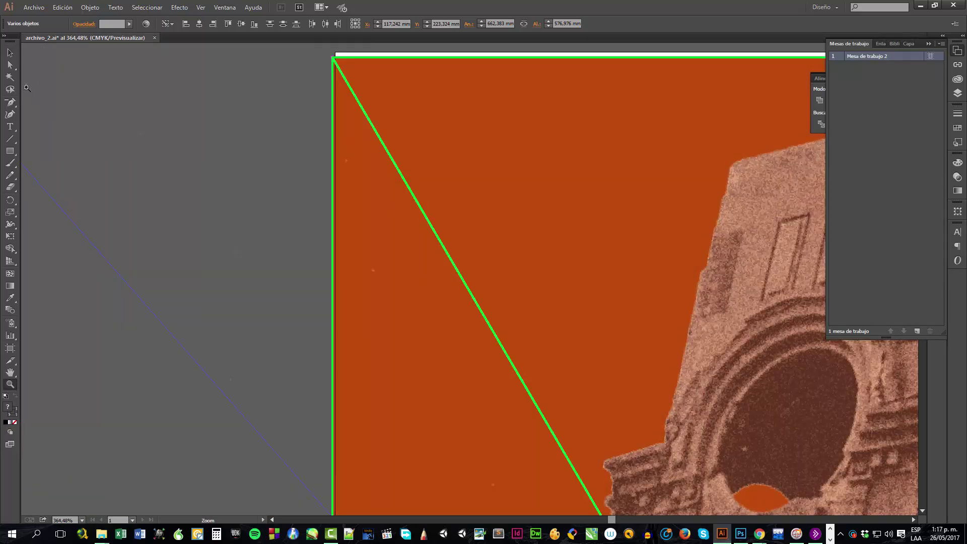
{"action": "left_click", "coordinate": [8, 53]}
{"action": "mouse_move", "coordinate": [425, 177]}
{"action": "left_mouse_down"}
{"action": "mouse_move", "coordinate": [443, 179]}
{"action": "mouse_move", "coordinate": [429, 172]}
{"action": "left_mouse_up"}
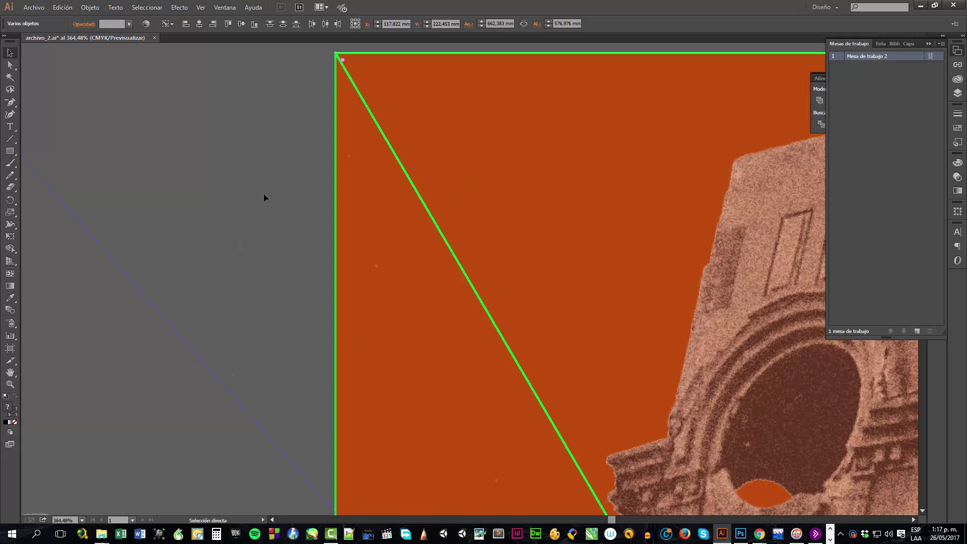
{"action": "key", "text": "ctrl+minus"}
{"action": "key", "text": "ctrl+minus"}
{"action": "key", "text": "ctrl+minus"}
{"action": "key", "text": "ctrl+minus"}
{"action": "key", "text": "ctrl+minus"}
{"action": "key", "text": "ctrl+minus"}
{"action": "key", "text": "ctrl+minus"}
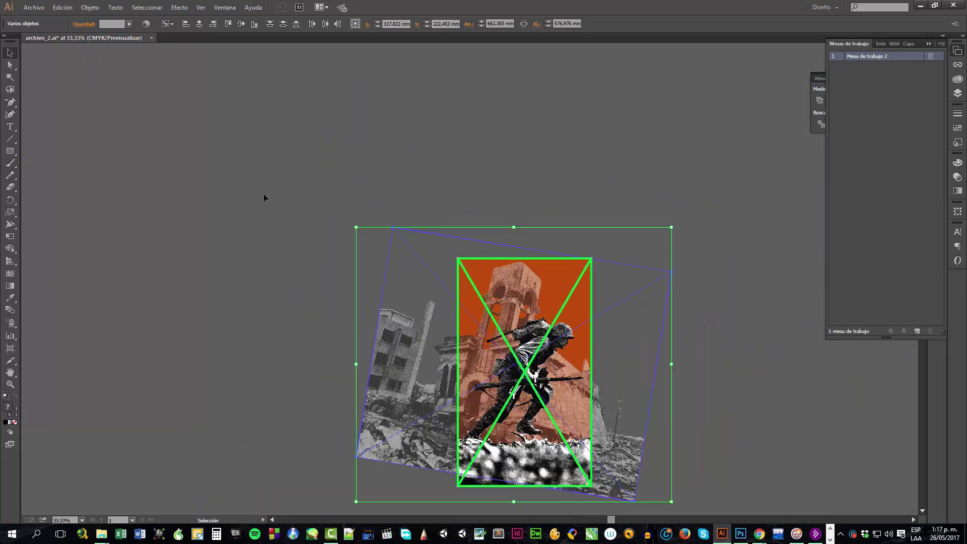
{"action": "left_click", "coordinate": [264, 195]}
{"action": "double_click", "coordinate": [572, 272]}
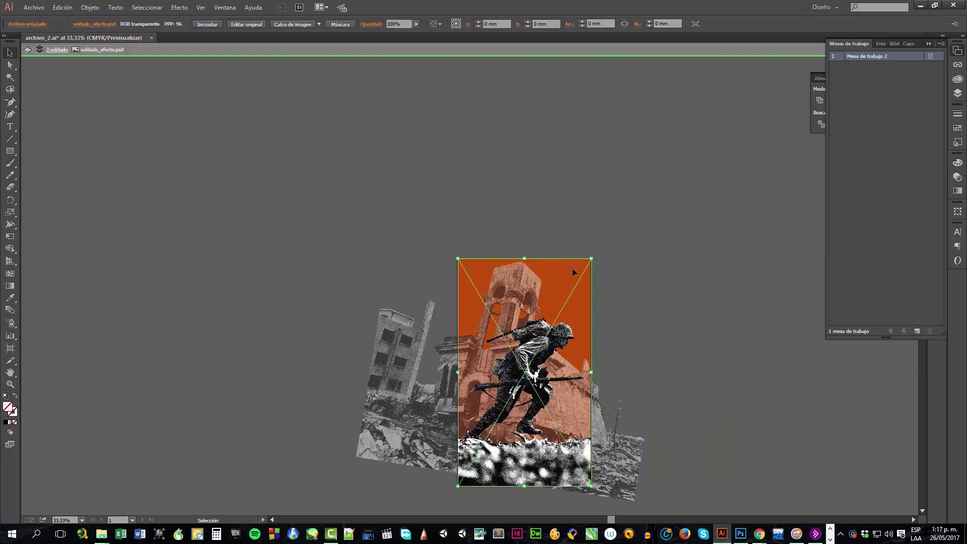
{"action": "left_click", "coordinate": [26, 51]}
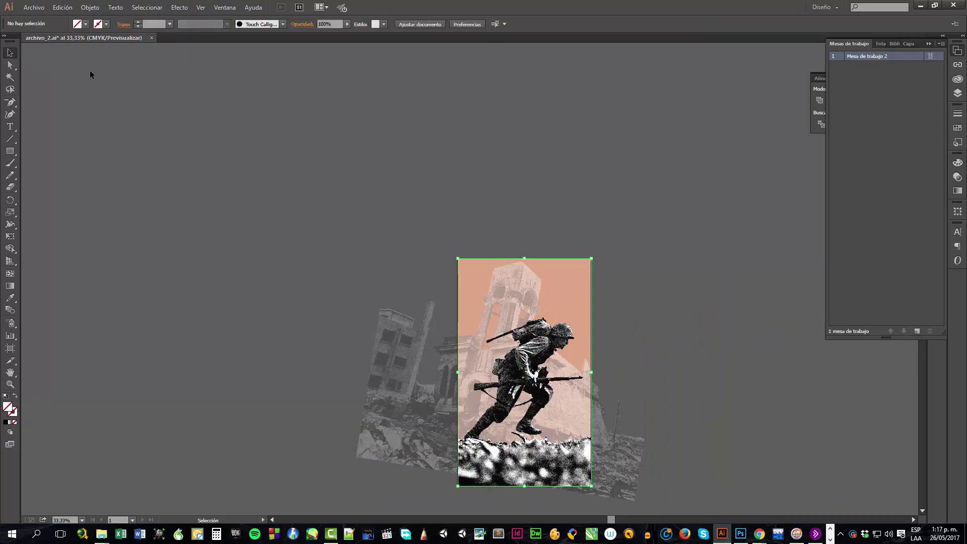
Hide the 2.soldado and 2.edificios layers, expand 2.fondo and select its orange background rectangle.
{"action": "left_click", "coordinate": [957, 96]}
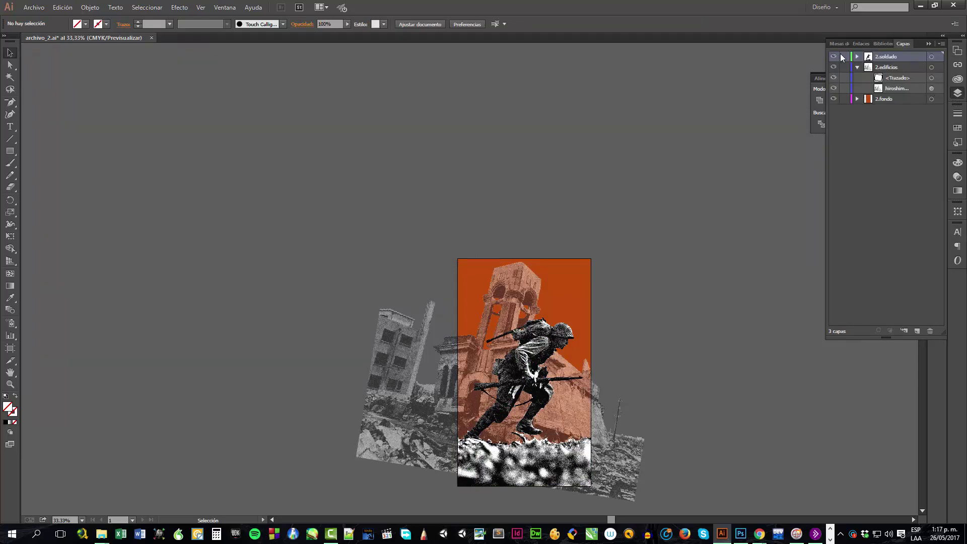
{"action": "left_click_drag", "start_coordinate": [834, 56], "coordinate": [834, 84]}
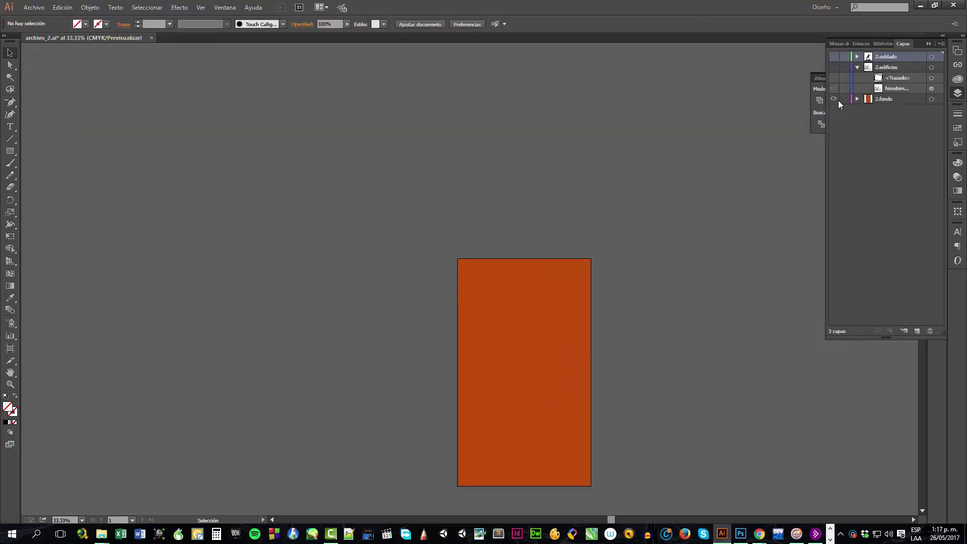
{"action": "left_click", "coordinate": [881, 99]}
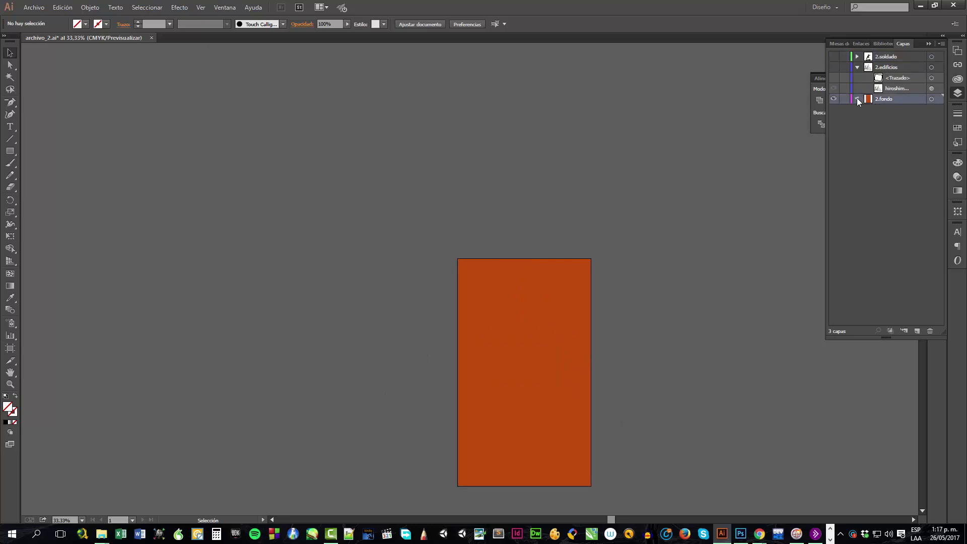
{"action": "left_click", "coordinate": [857, 98]}
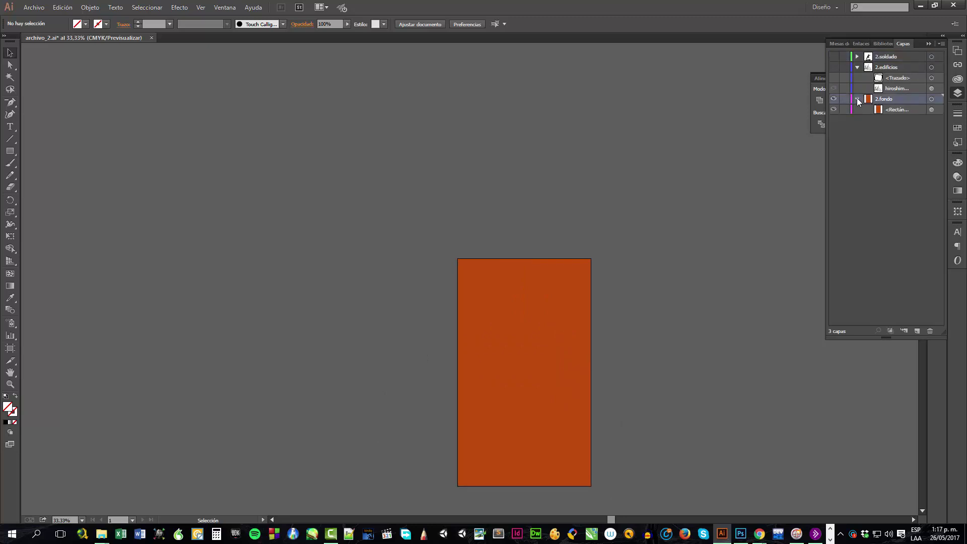
{"action": "left_click", "coordinate": [497, 293]}
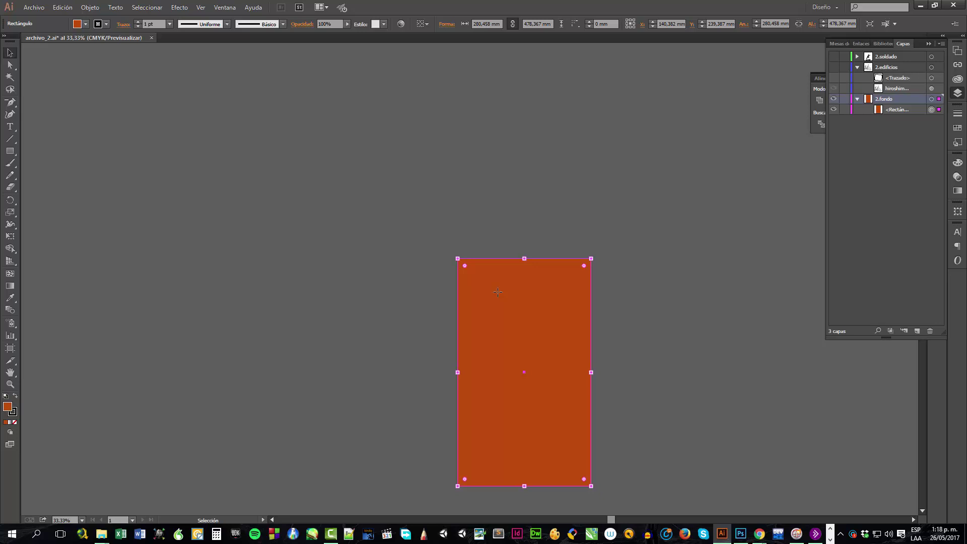
Show the 2.edificios layer and examine the building image's opacity and available blending modes, keeping Normal.
{"action": "left_click", "coordinate": [835, 68]}
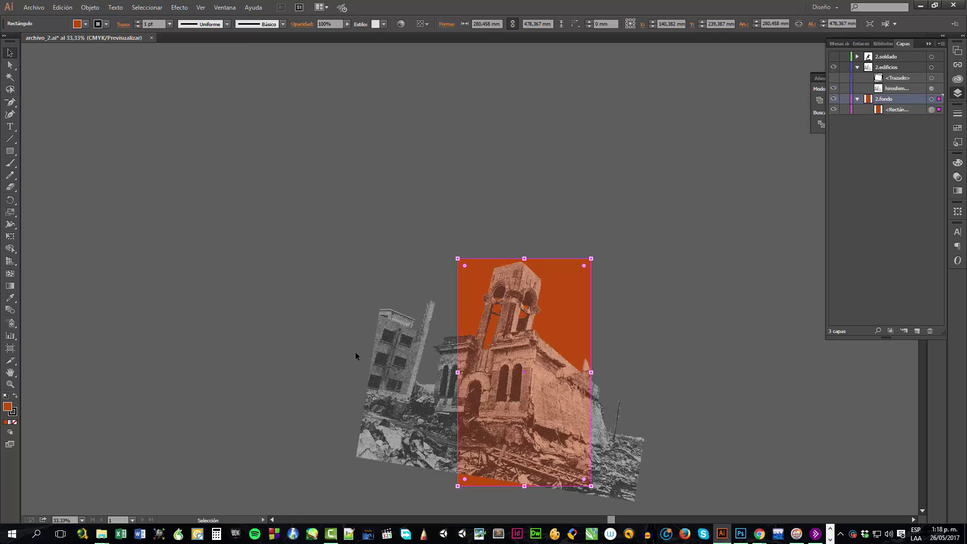
{"action": "left_click", "coordinate": [391, 350]}
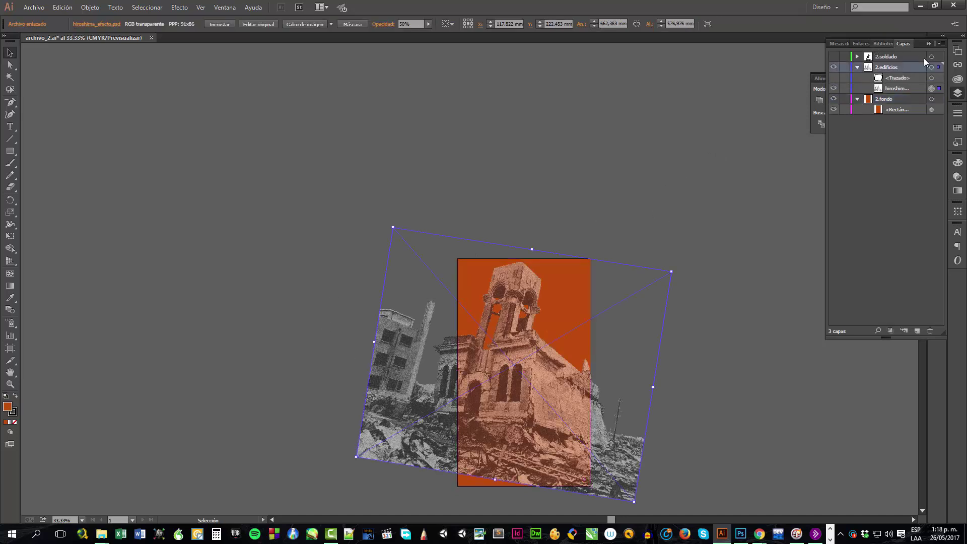
{"action": "left_click", "coordinate": [958, 174]}
{"action": "left_click", "coordinate": [959, 165]}
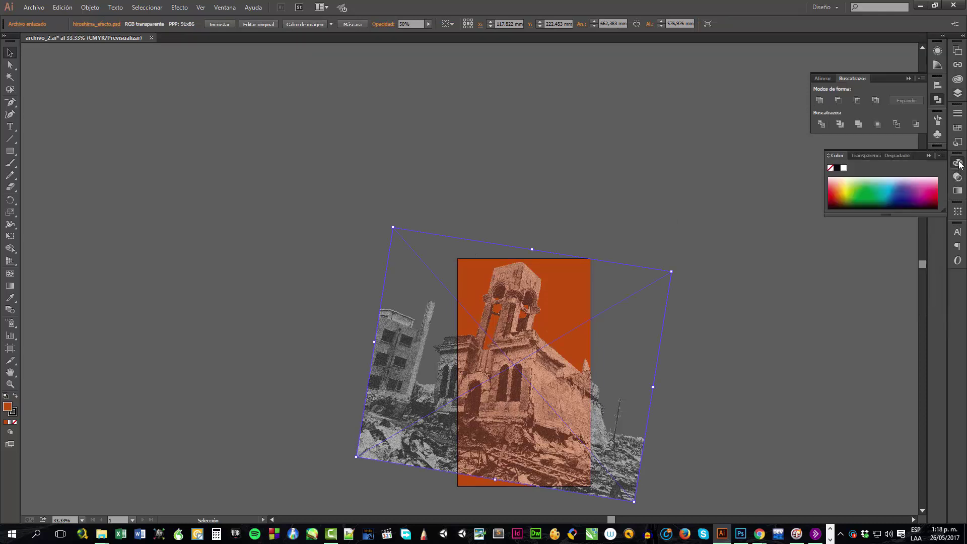
{"action": "left_click", "coordinate": [960, 176]}
{"action": "left_click", "coordinate": [960, 176]}
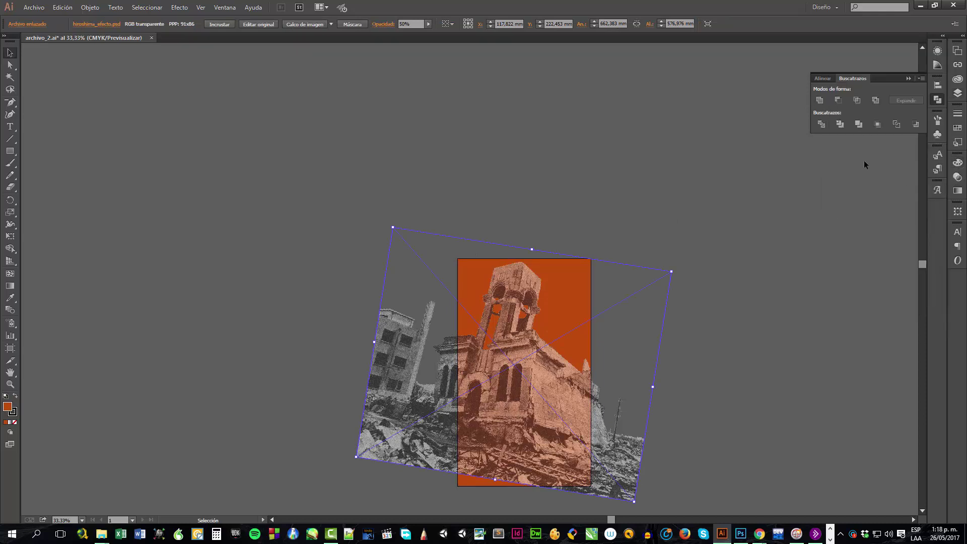
{"action": "left_click", "coordinate": [958, 176]}
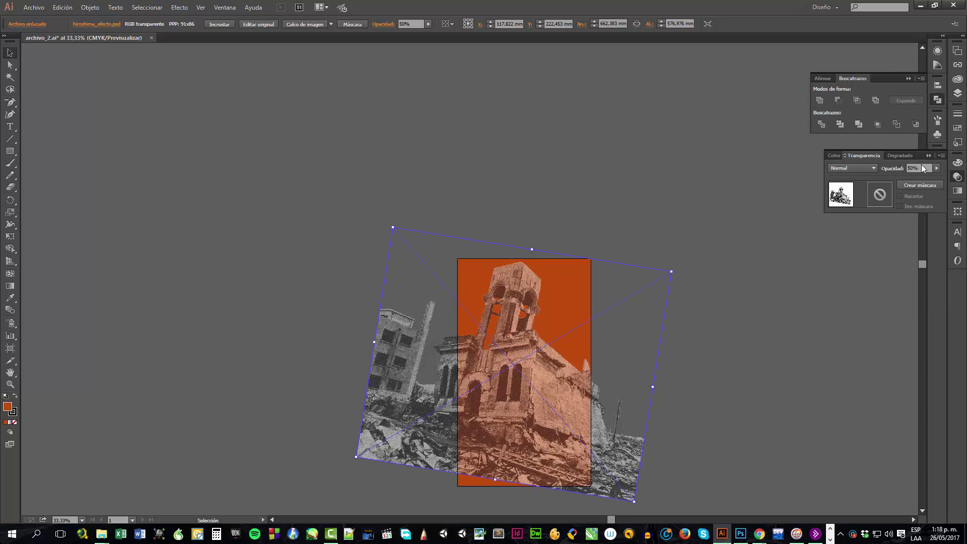
{"action": "left_click", "coordinate": [860, 170]}
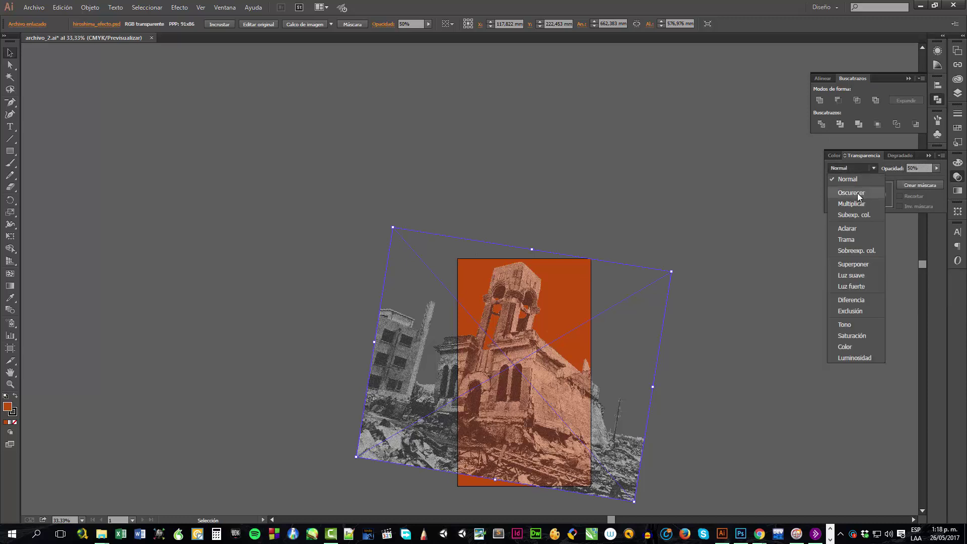
{"action": "left_click", "coordinate": [848, 180]}
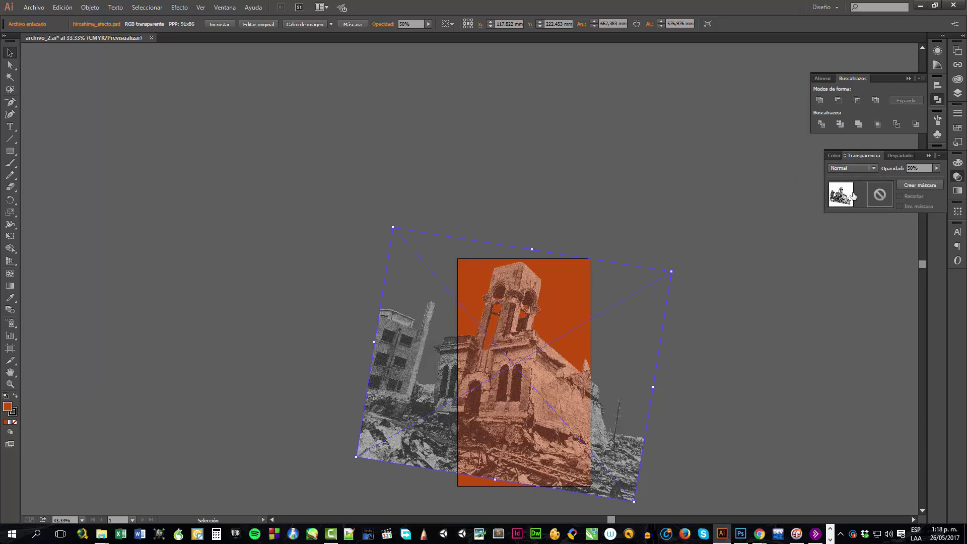
{"action": "left_click", "coordinate": [595, 181]}
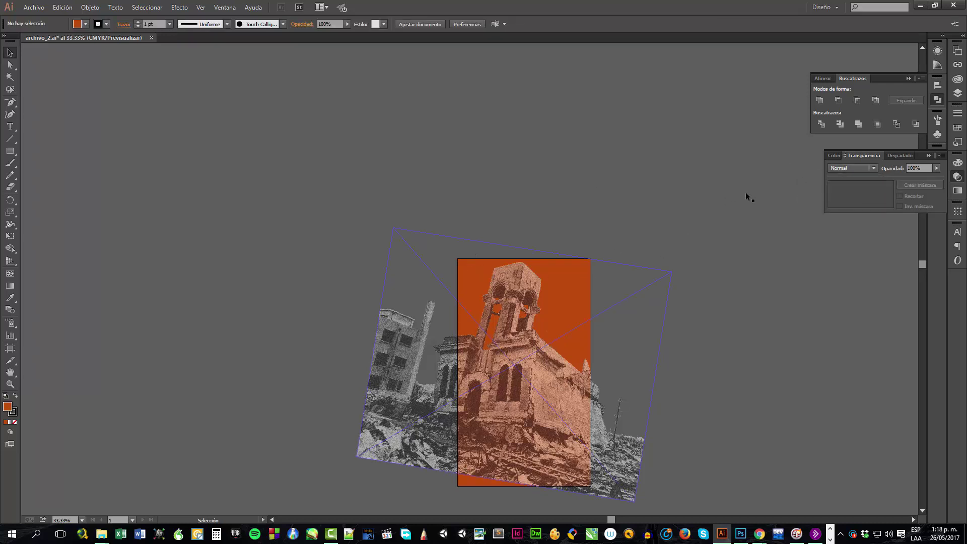
Copy the orange rectangle from the 2.fondo layer and paste it in front into the visible 2.edificios layer.
{"action": "left_click", "coordinate": [959, 93]}
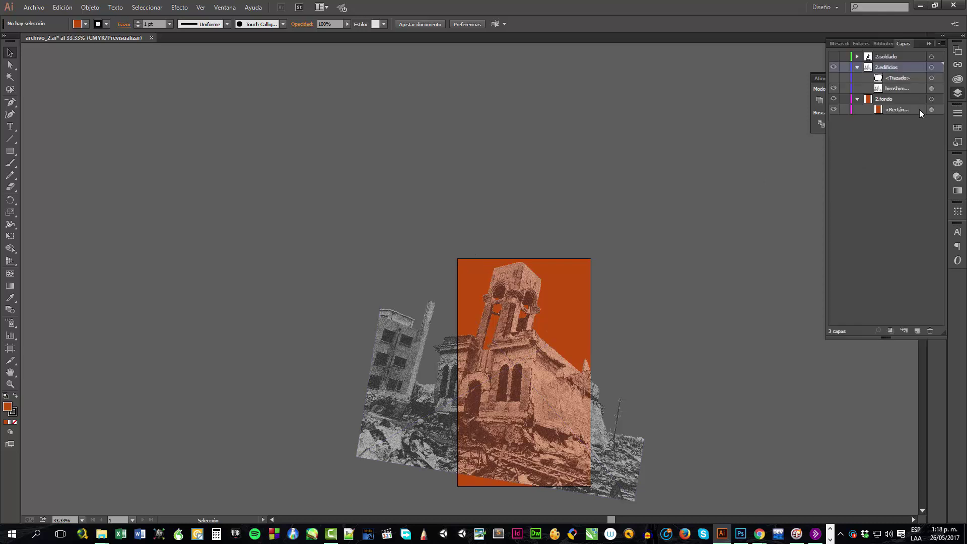
{"action": "left_click", "coordinate": [834, 67]}
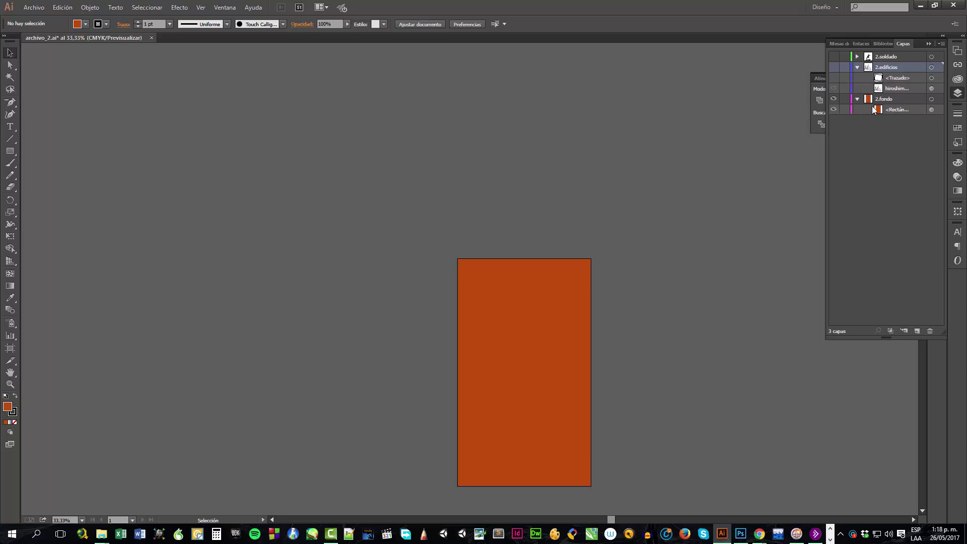
{"action": "left_click", "coordinate": [504, 306]}
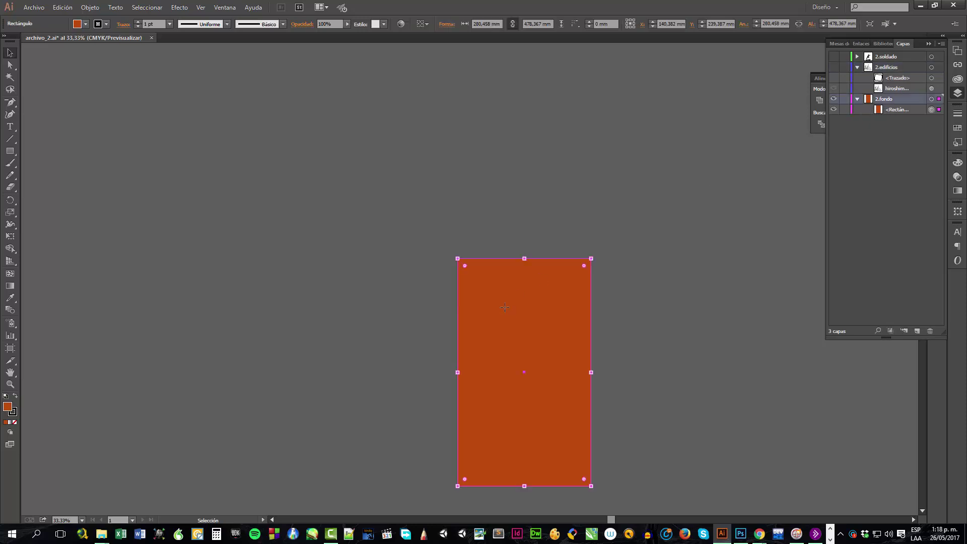
{"action": "key", "text": "a"}
{"action": "key", "text": "v"}
{"action": "left_click", "coordinate": [893, 69]}
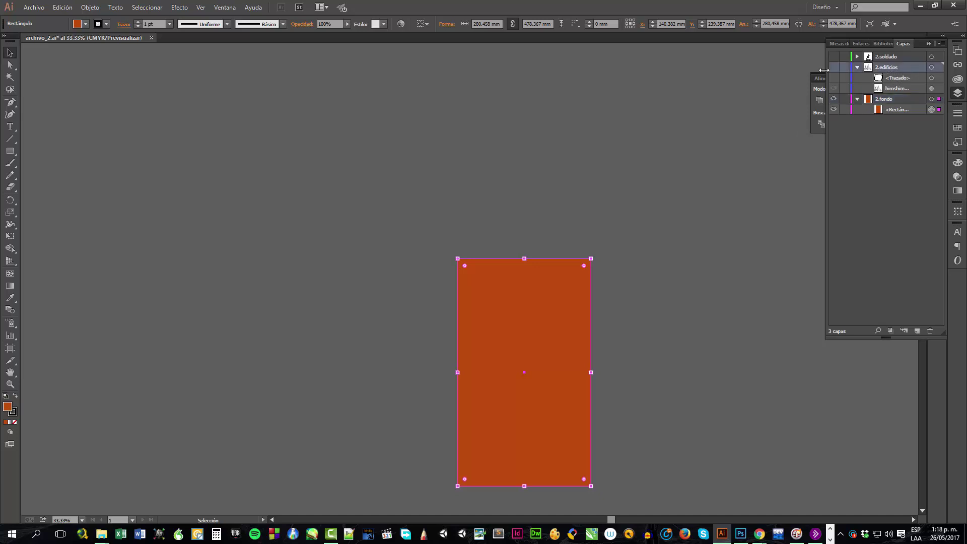
{"action": "left_click", "coordinate": [833, 68]}
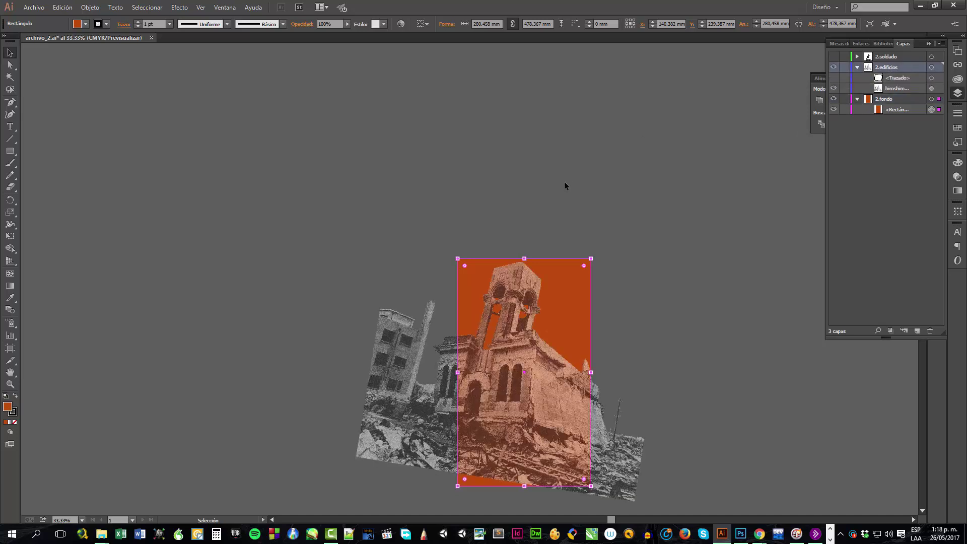
{"action": "key", "text": "ctrl"}
{"action": "key", "text": "ctrl+f"}
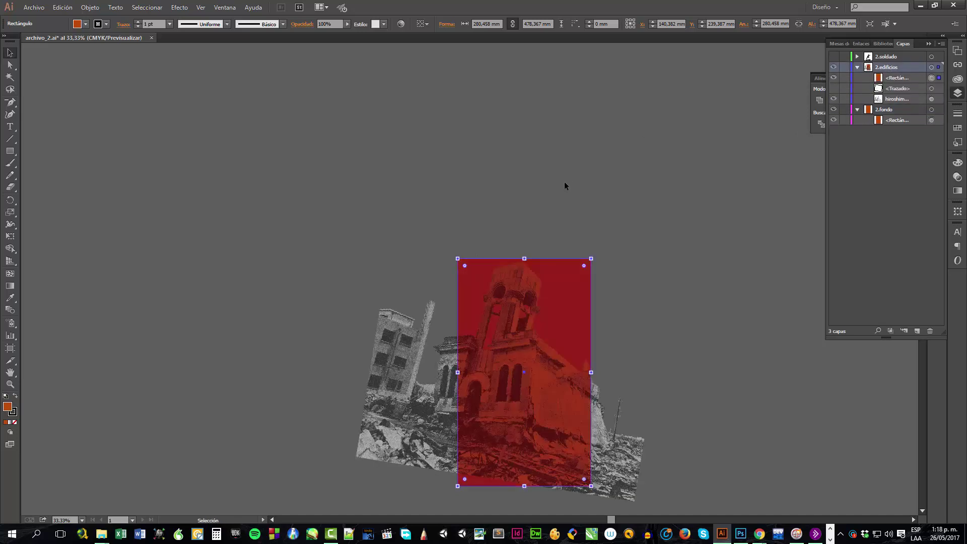
Hide the 2.fondo layer, select the rectangle copy over the building image and examine its upper-left corner up close.
{"action": "left_click", "coordinate": [834, 110]}
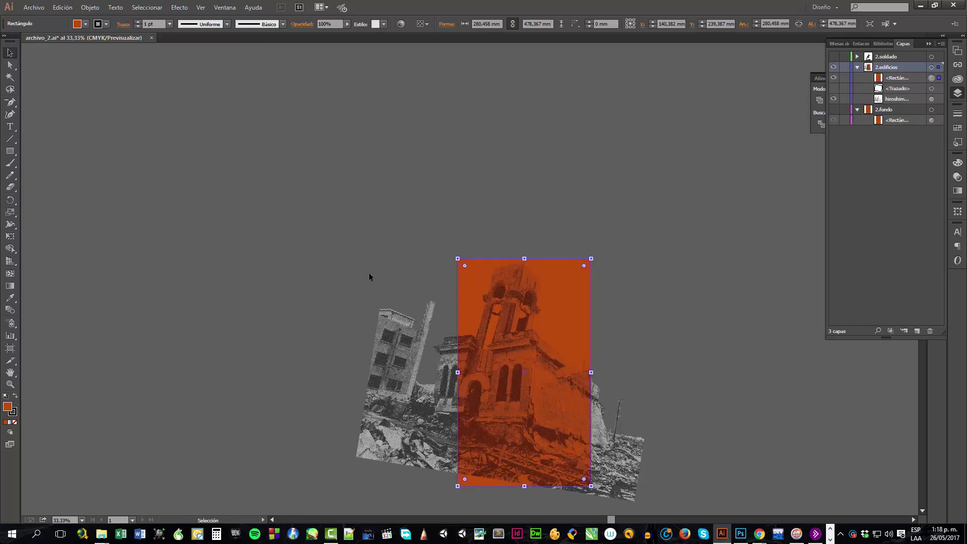
{"action": "left_click_drag", "start_coordinate": [318, 300], "coordinate": [475, 383]}
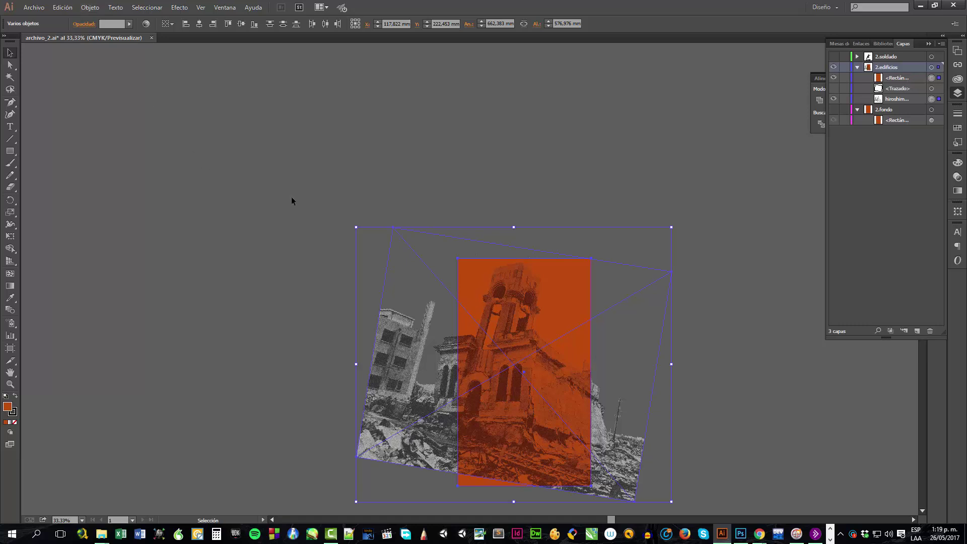
{"action": "left_click", "coordinate": [322, 198]}
{"action": "left_click", "coordinate": [471, 275]}
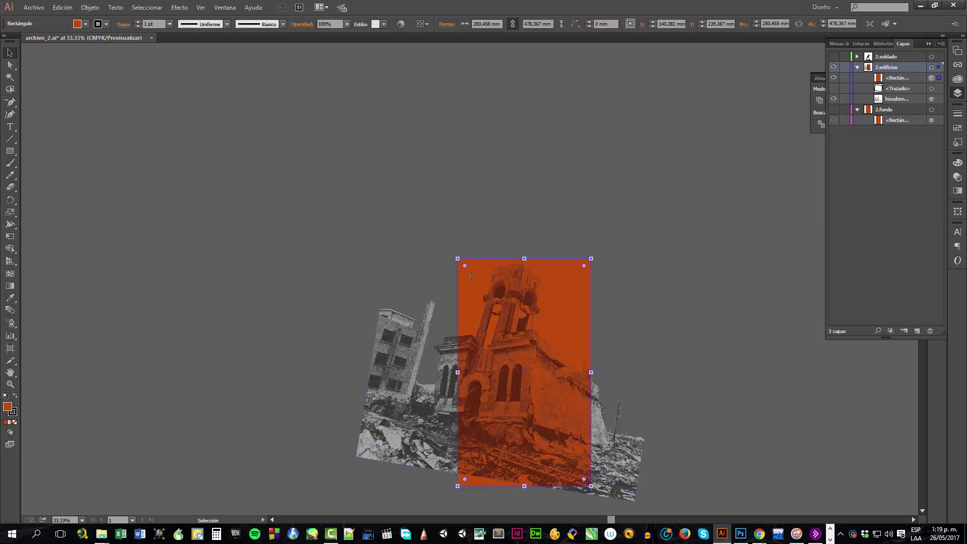
{"action": "key", "text": "z"}
{"action": "left_click_drag", "start_coordinate": [441, 256], "coordinate": [479, 279]}
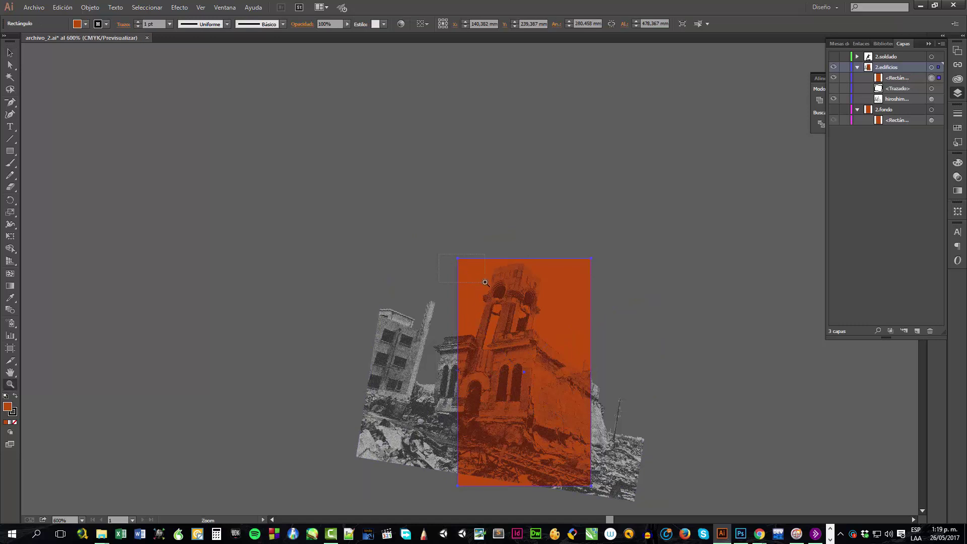
{"action": "left_click_drag", "start_coordinate": [356, 96], "coordinate": [446, 191]}
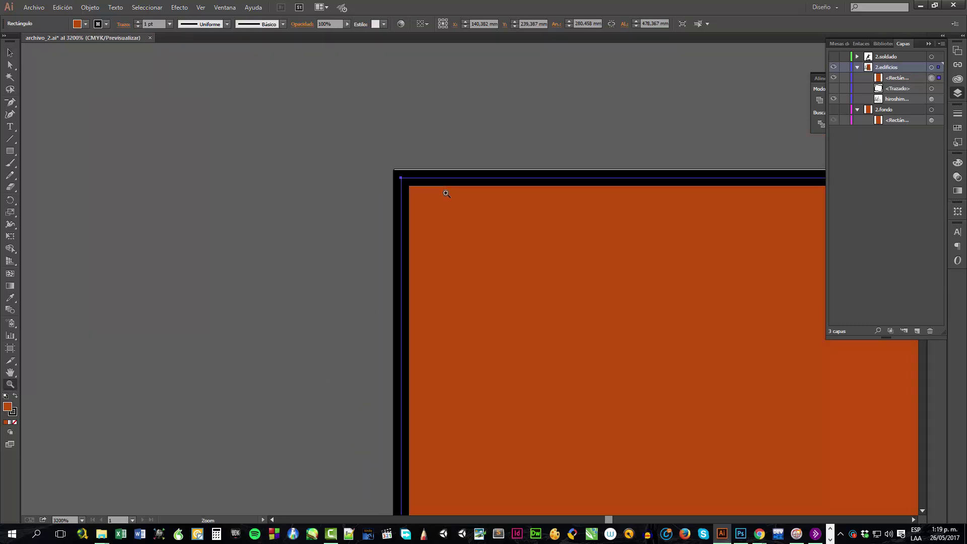
{"action": "key", "text": "v"}
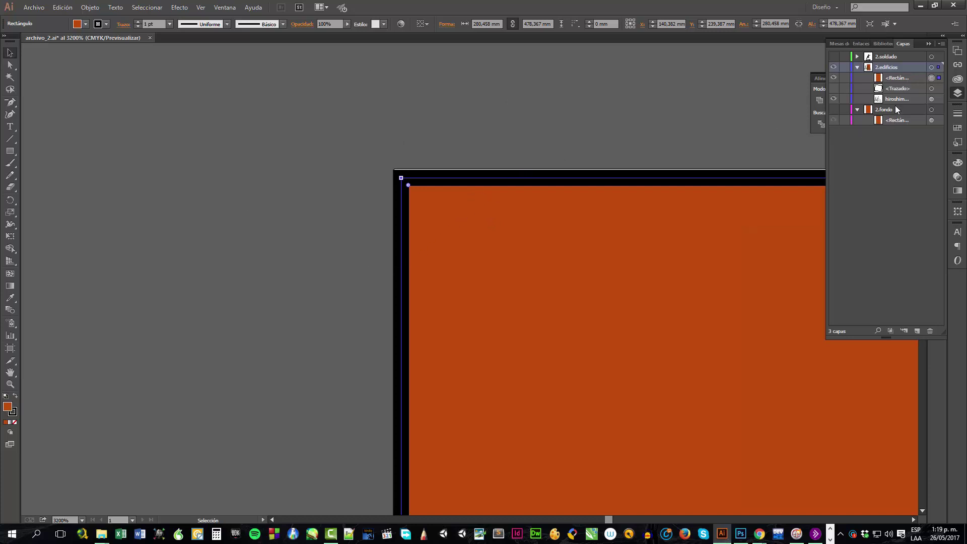
Hide the building image, show the 2.fondo layer and shift the rectangle copy about 1 mm right and 0.6 mm down.
{"action": "left_click", "coordinate": [832, 99]}
{"action": "left_click", "coordinate": [834, 109]}
{"action": "left_click_drag", "start_coordinate": [375, 149], "coordinate": [434, 253]}
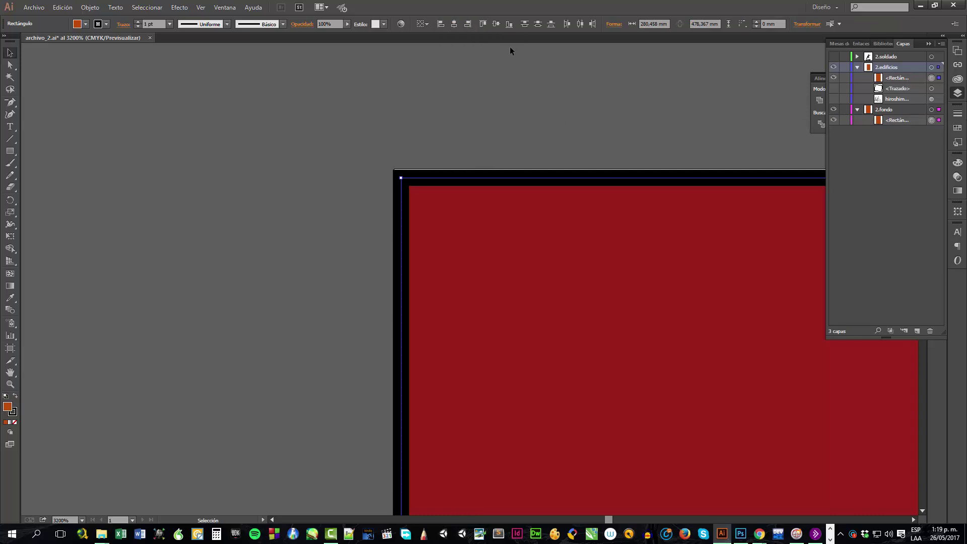
{"action": "left_click", "coordinate": [362, 162]}
{"action": "left_click_drag", "start_coordinate": [469, 236], "coordinate": [504, 256]}
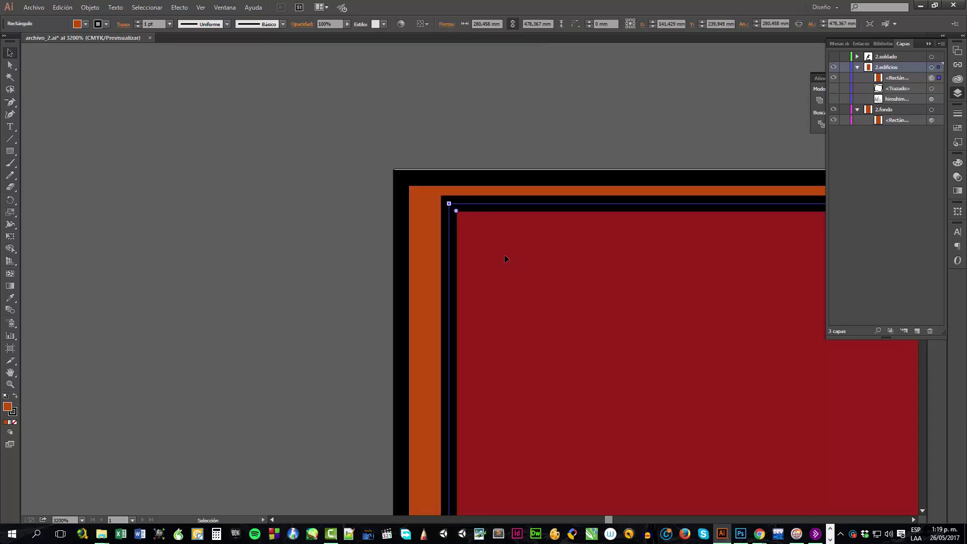
Undo the rectangle copy's shift and align both orange rectangles to the artboard's left and top edges.
{"action": "key", "text": "ctrl+z"}
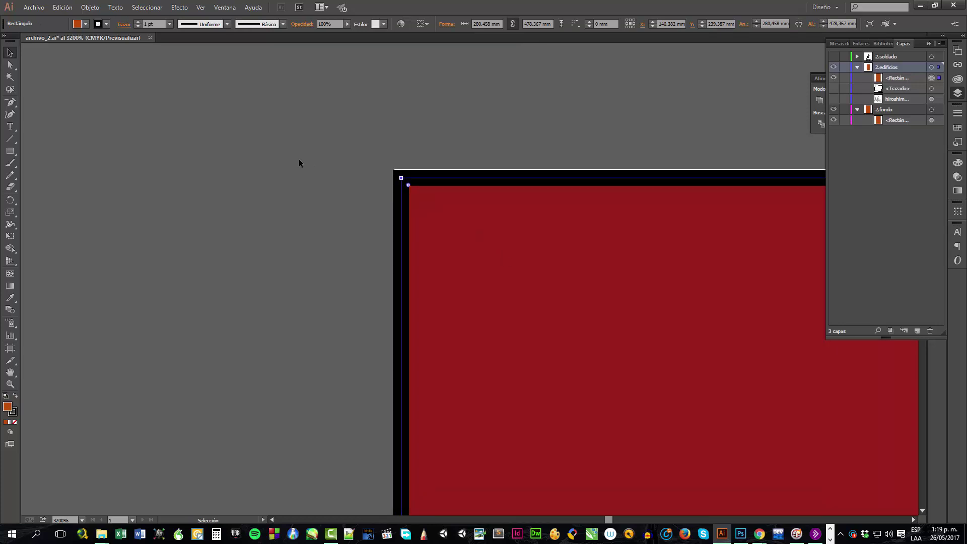
{"action": "left_click_drag", "start_coordinate": [298, 151], "coordinate": [492, 270]}
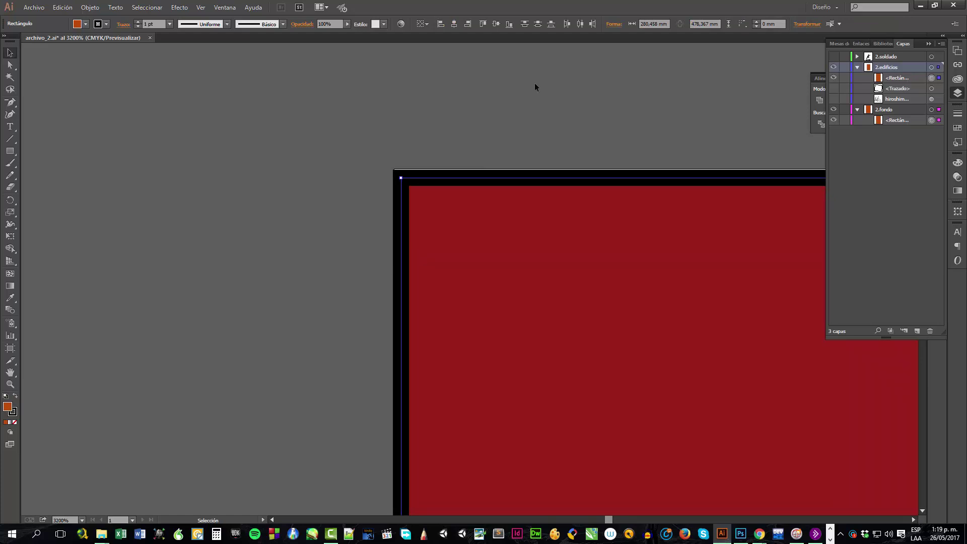
{"action": "left_click", "coordinate": [426, 26]}
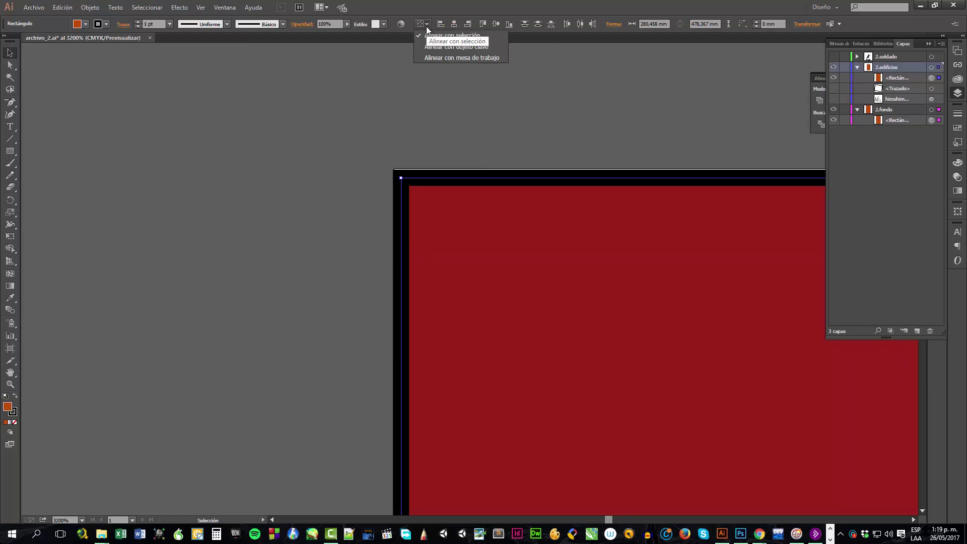
{"action": "left_click", "coordinate": [445, 59]}
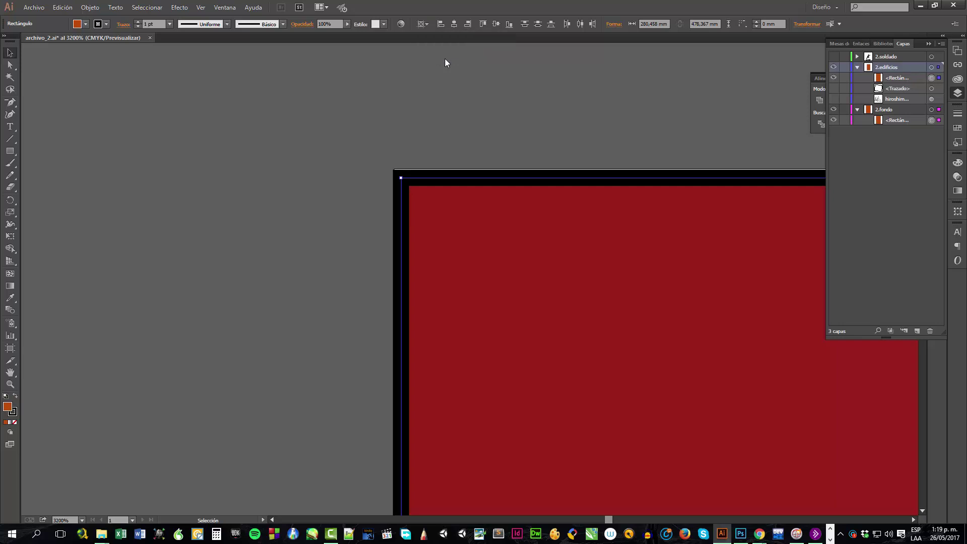
{"action": "left_click", "coordinate": [442, 24]}
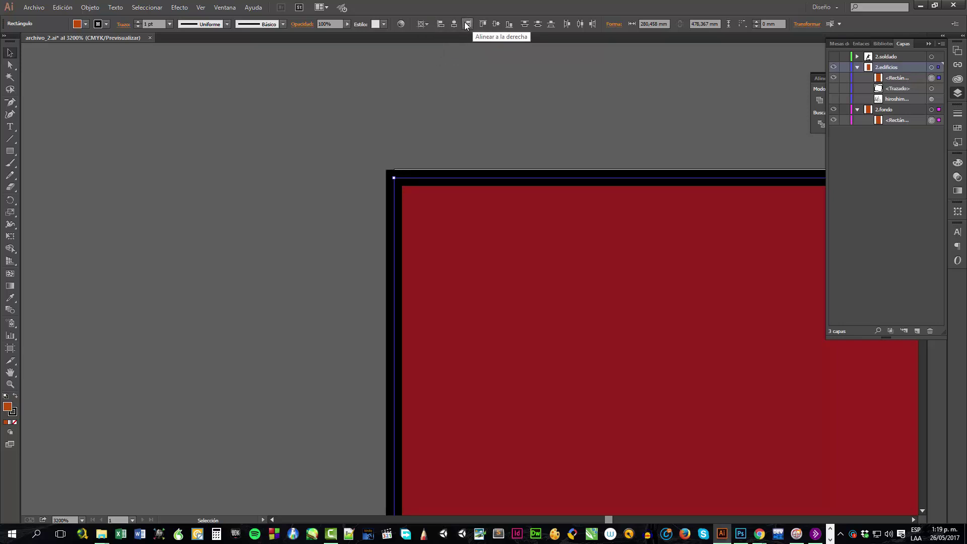
{"action": "left_click", "coordinate": [482, 24]}
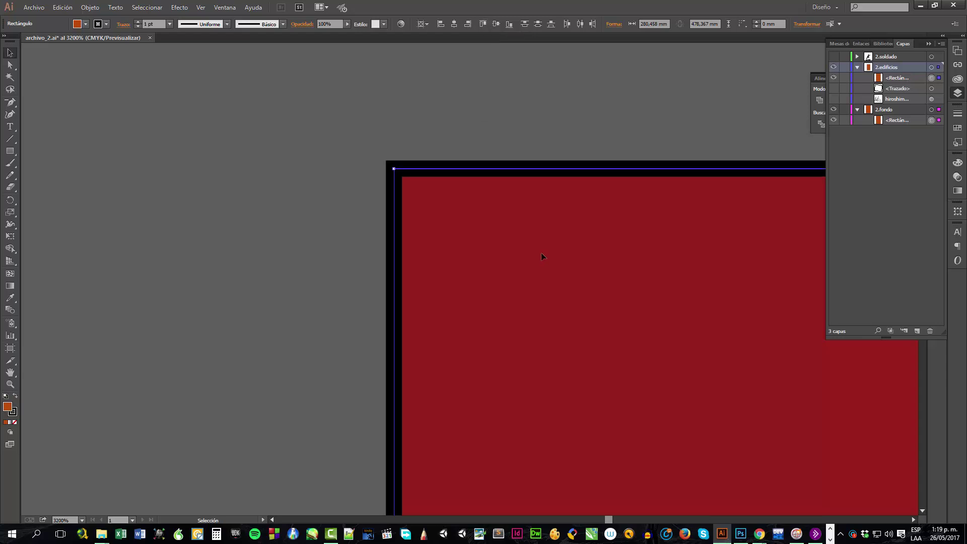
Examine the lower-right corner of the two aligned rectangles up close.
{"action": "key", "text": "ctrl+minus"}
{"action": "key", "text": "ctrl+minus"}
{"action": "key", "text": "ctrl+minus"}
{"action": "key", "text": "ctrl+minus"}
{"action": "key", "text": "ctrl+minus"}
{"action": "key", "text": "ctrl+minus"}
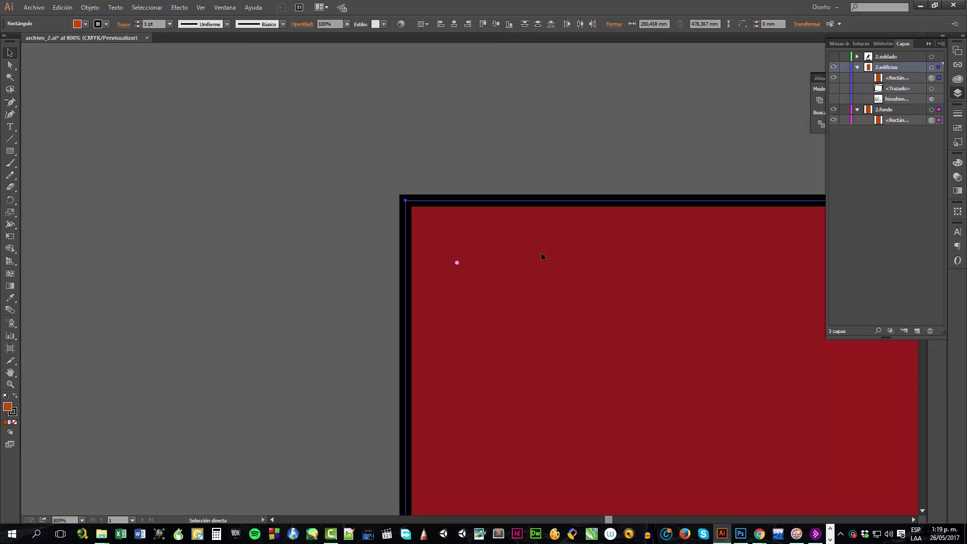
{"action": "key", "text": "ctrl+minus"}
{"action": "key", "text": "ctrl+minus"}
{"action": "key", "text": "ctrl+minus"}
{"action": "key", "text": "ctrl+minus"}
{"action": "key", "text": "ctrl+minus"}
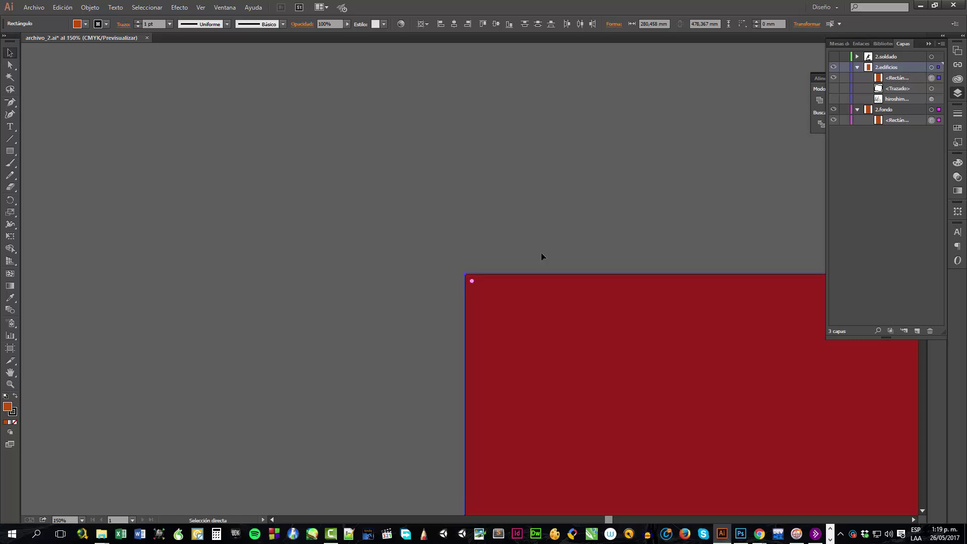
{"action": "left_click_drag", "start_coordinate": [559, 380], "coordinate": [543, 220]}
{"action": "left_click_drag", "start_coordinate": [616, 442], "coordinate": [552, 296]}
{"action": "key", "text": "ctrl+space"}
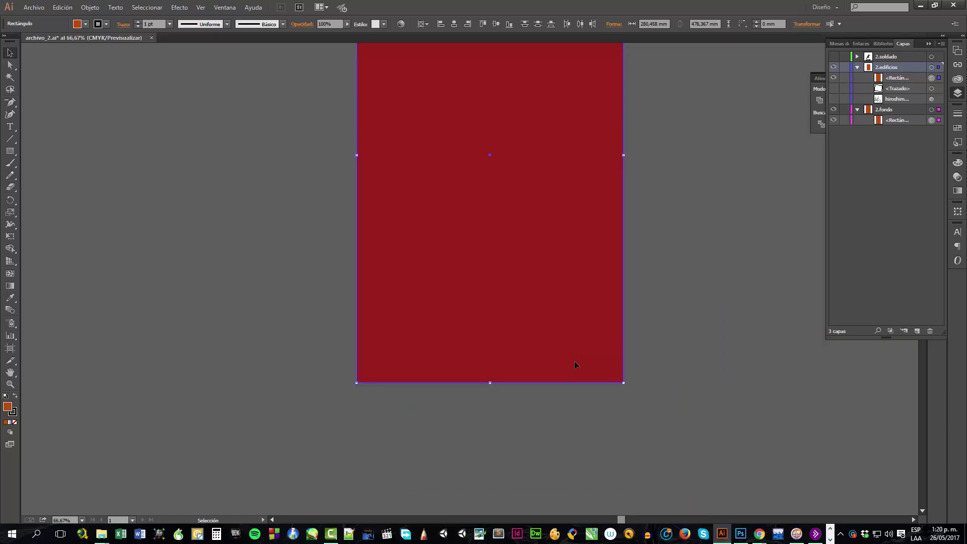
{"action": "left_click_drag", "start_coordinate": [600, 376], "coordinate": [620, 385]}
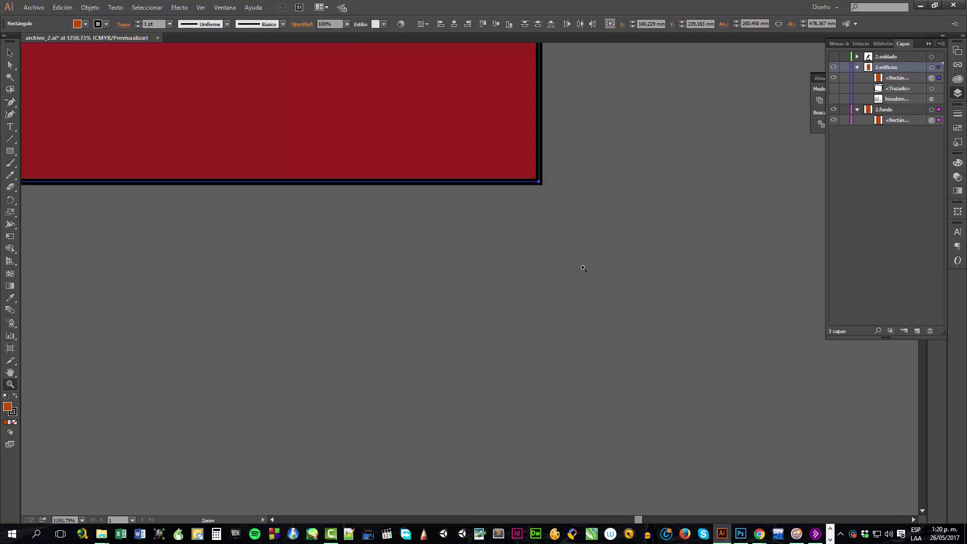
{"action": "left_click_drag", "start_coordinate": [529, 172], "coordinate": [573, 205]}
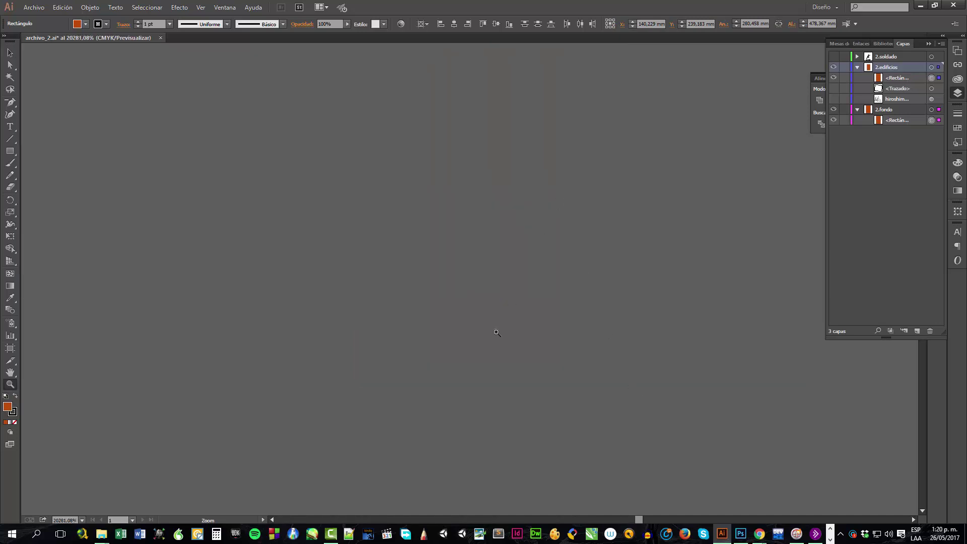
{"action": "key", "text": "ctrl+minus"}
{"action": "key", "text": "ctrl+minus"}
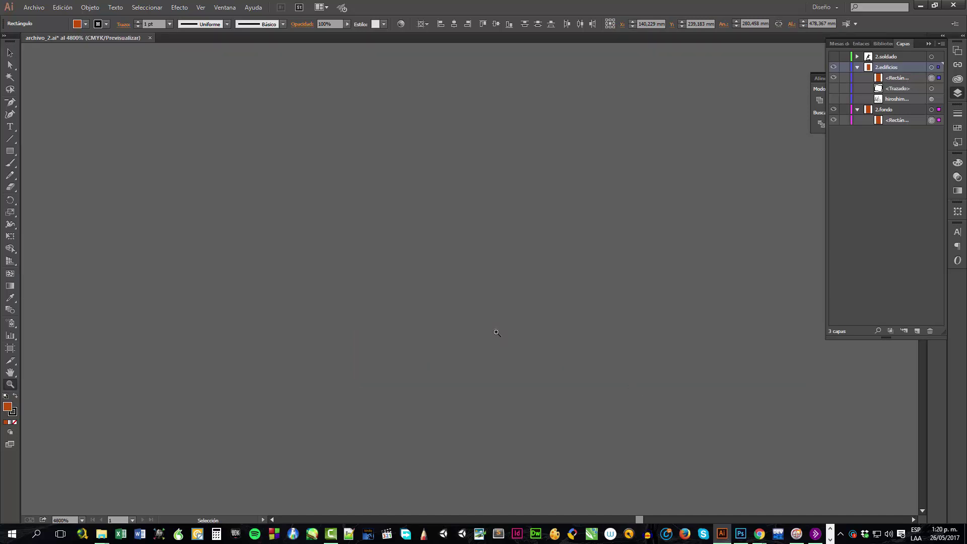
{"action": "key", "text": "ctrl+minus"}
{"action": "key", "text": "ctrl+minus"}
{"action": "key", "text": "ctrl+minus"}
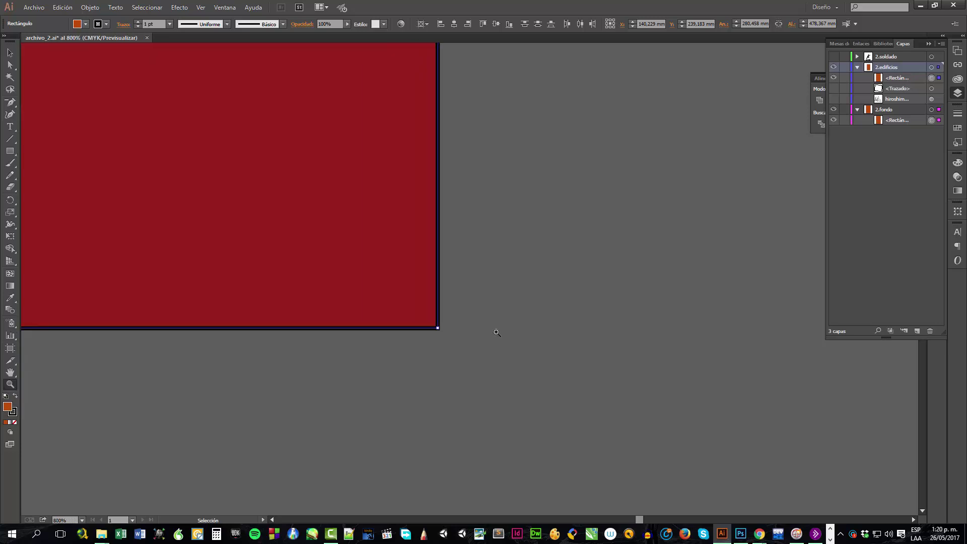
Select both stacked rectangles and set their stroke to none.
{"action": "double_click", "coordinate": [9, 53]}
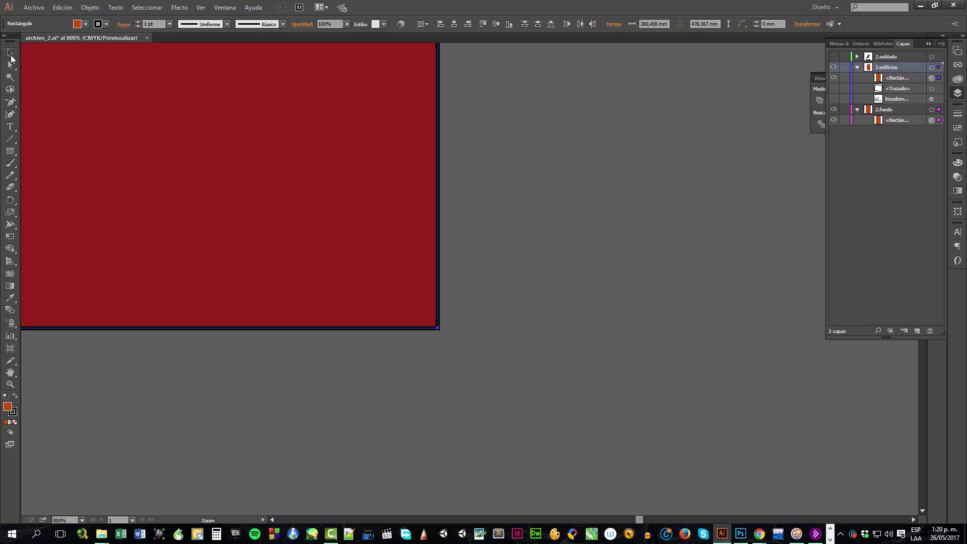
{"action": "left_click", "coordinate": [521, 343]}
{"action": "left_click_drag", "start_coordinate": [547, 376], "coordinate": [328, 269]}
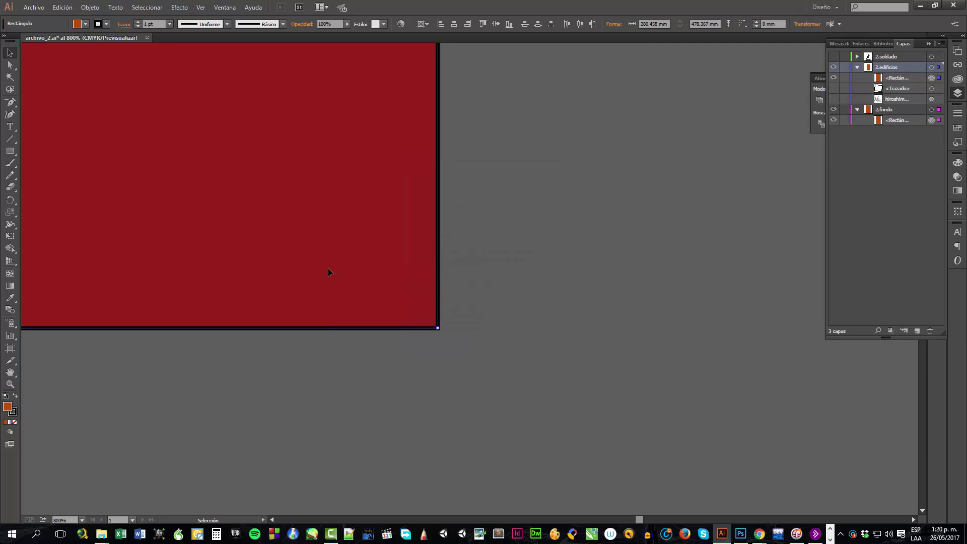
{"action": "double_click", "coordinate": [13, 412]}
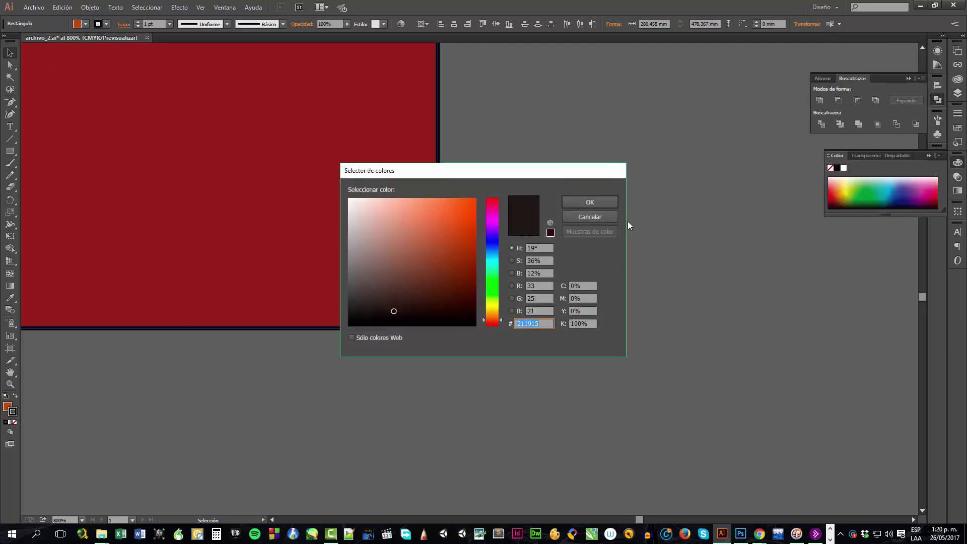
{"action": "left_click", "coordinate": [608, 216]}
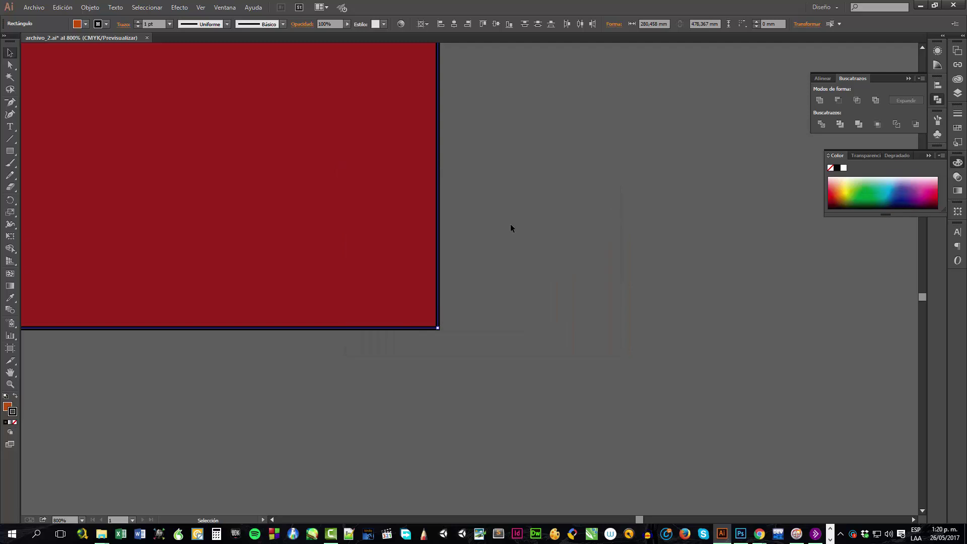
{"action": "left_click", "coordinate": [15, 422]}
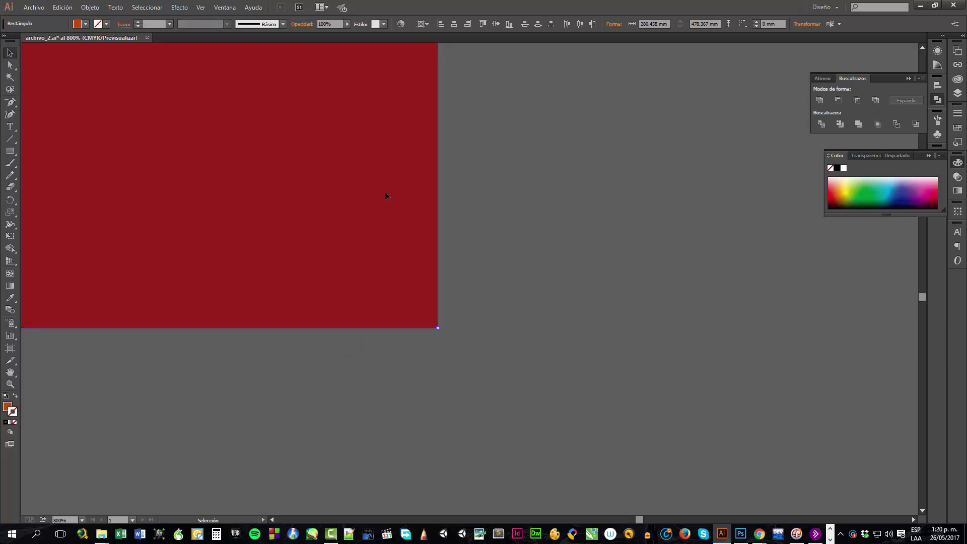
{"action": "left_click", "coordinate": [608, 297]}
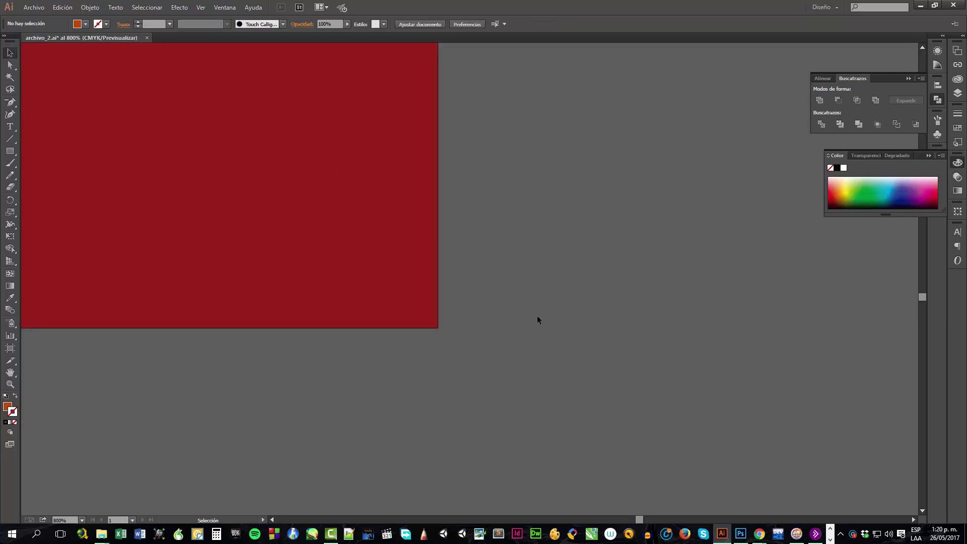
Hide the 2.fondo layer and show the building image and the path beneath the rectangle copy in 2.edificios.
{"action": "left_click", "coordinate": [958, 93]}
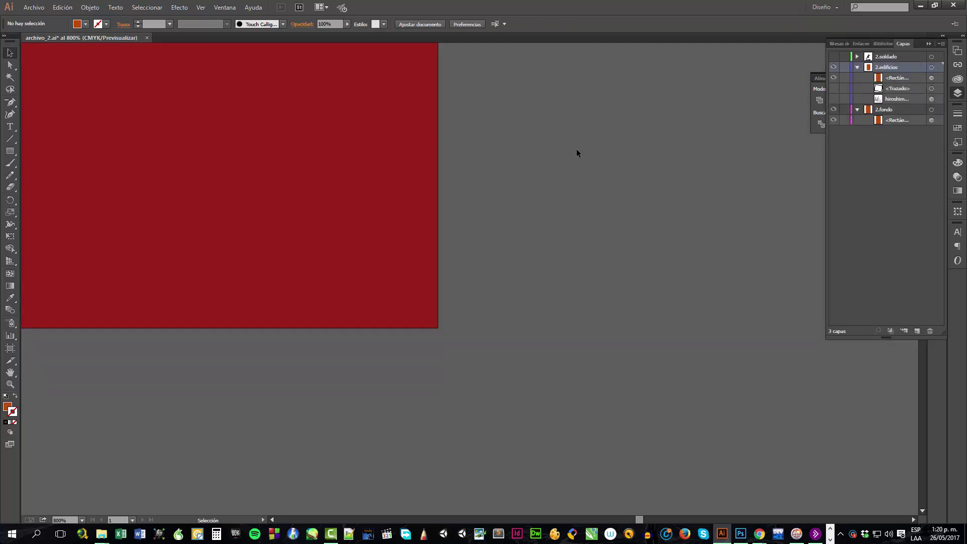
{"action": "left_click", "coordinate": [834, 110]}
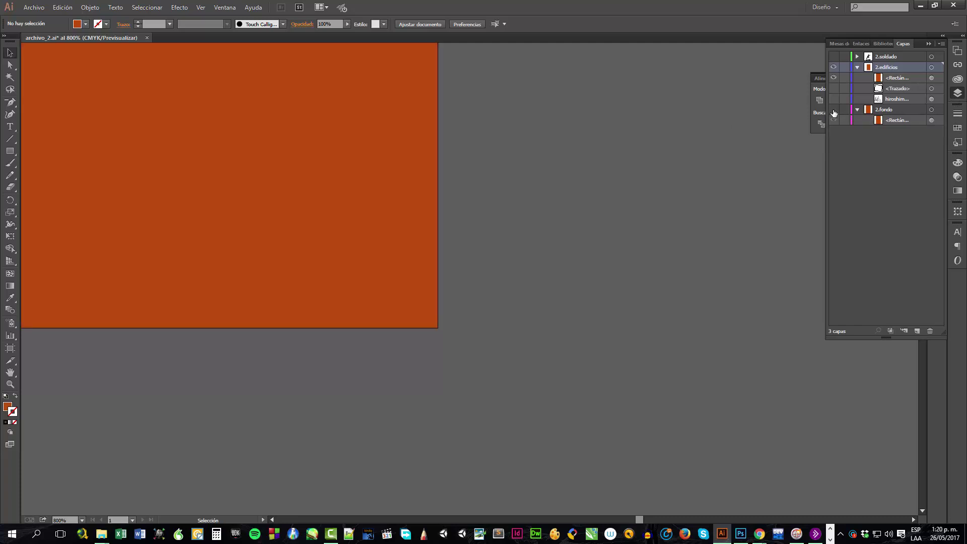
{"action": "key", "text": "ctrl+minus"}
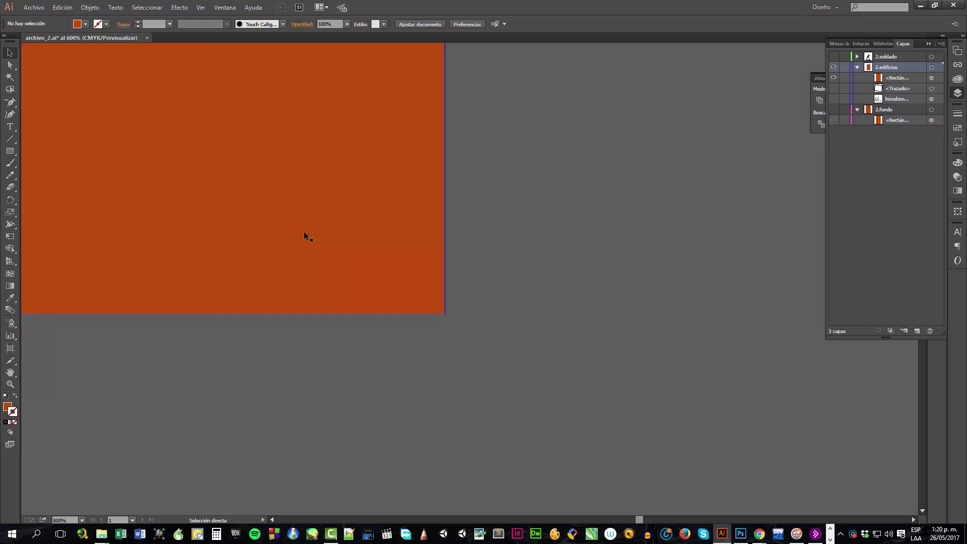
{"action": "key", "text": "ctrl+minus"}
{"action": "key", "text": "ctrl+minus"}
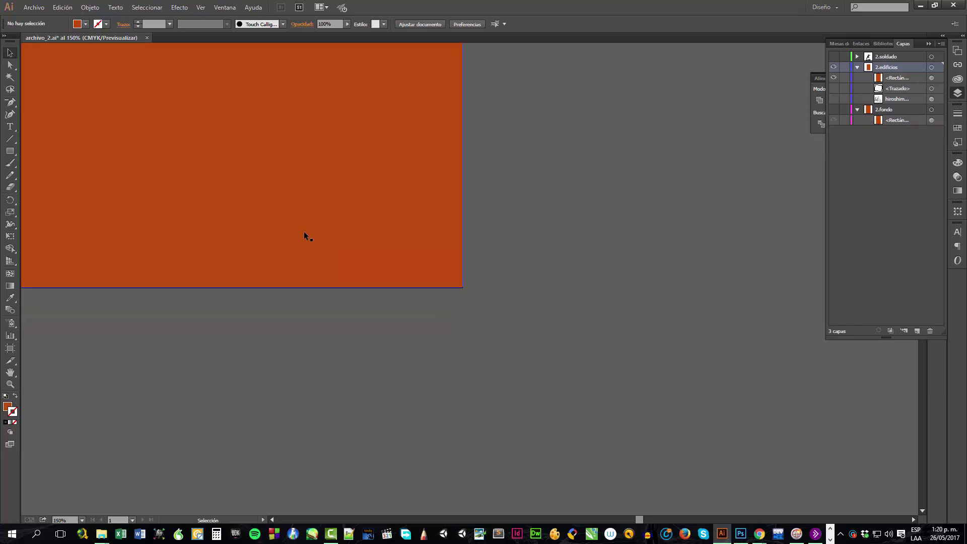
{"action": "left_click_drag", "start_coordinate": [223, 203], "coordinate": [466, 452]}
{"action": "left_click_drag", "start_coordinate": [365, 218], "coordinate": [418, 354]}
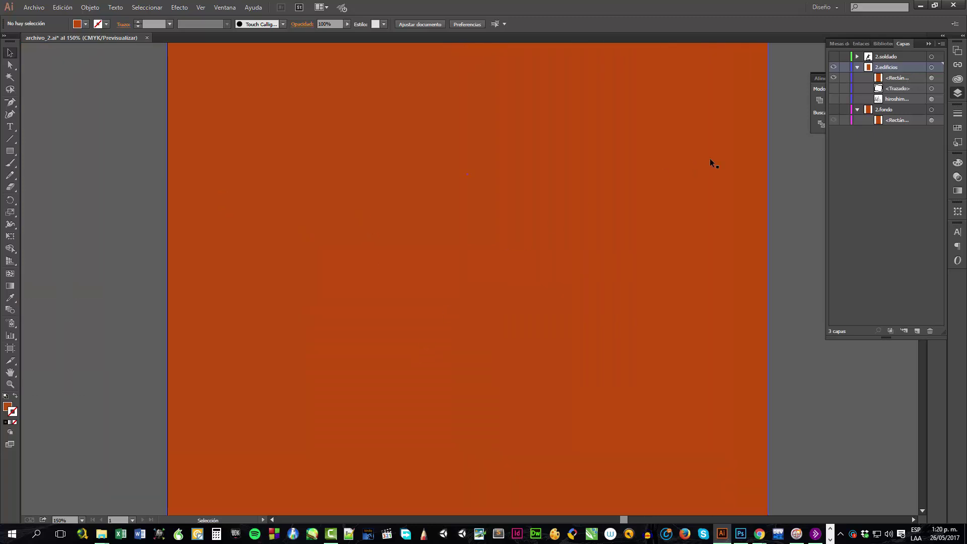
{"action": "left_click", "coordinate": [834, 98]}
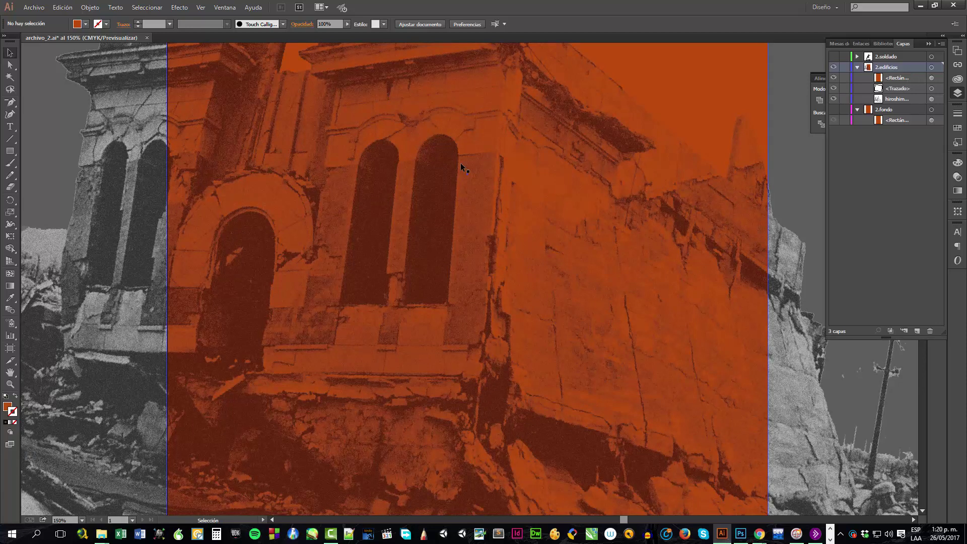
Select all visible artwork in 2.edificios and create a clipping mask from the rectangle copy over the building image.
{"action": "key", "text": "ctrl+minus"}
{"action": "key", "text": "ctrl+minus"}
{"action": "key", "text": "ctrl+minus"}
{"action": "key", "text": "ctrl+minus"}
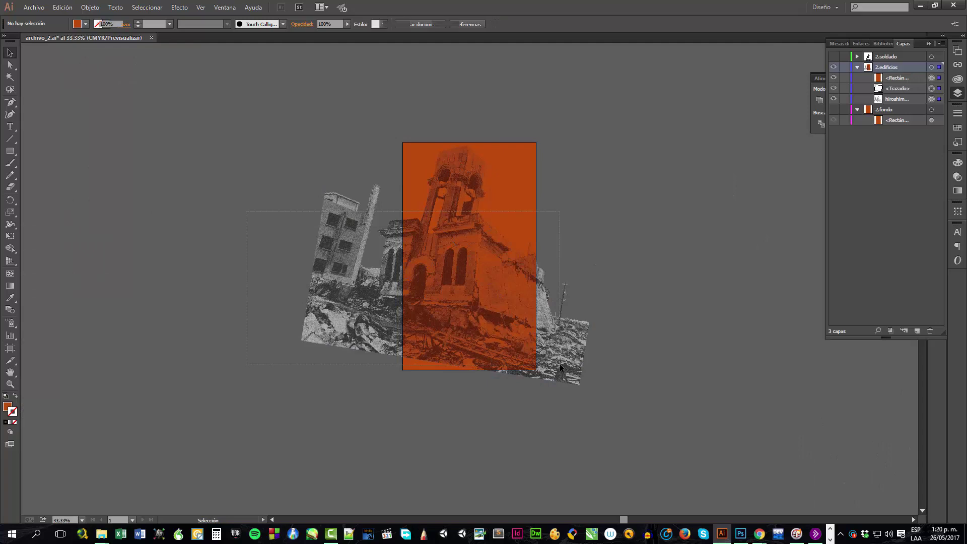
{"action": "key", "text": "ctrl+a"}
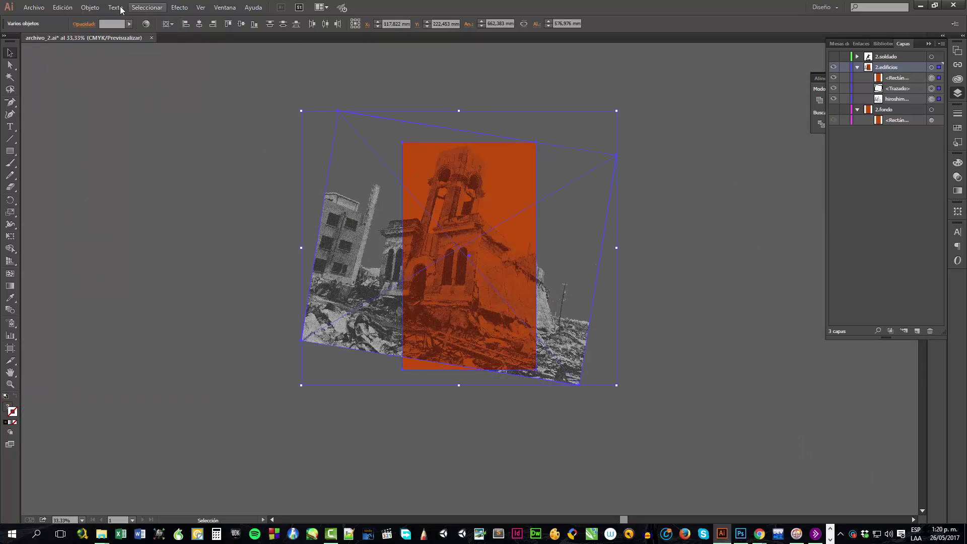
{"action": "left_click", "coordinate": [82, 8]}
{"action": "mouse_move", "coordinate": [162, 325]}
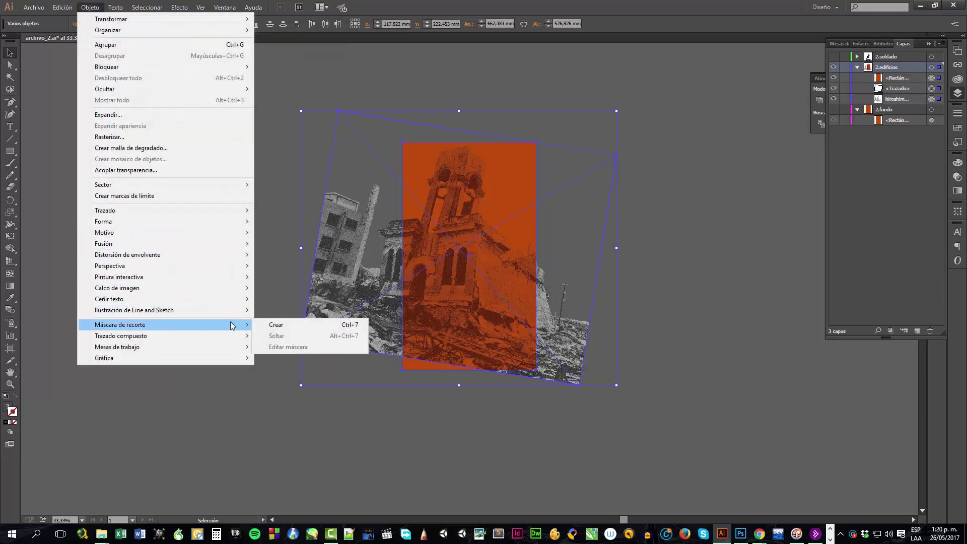
{"action": "left_click", "coordinate": [258, 324]}
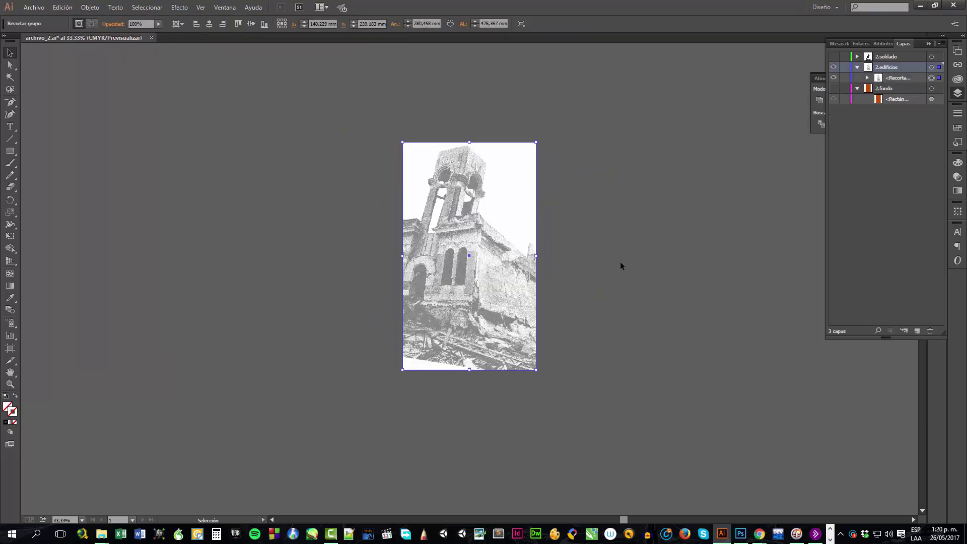
Show the 2.fondo and 2.soldado layers and move 2.fondo to the top of the layer stack.
{"action": "left_click", "coordinate": [620, 266]}
{"action": "key", "text": "z"}
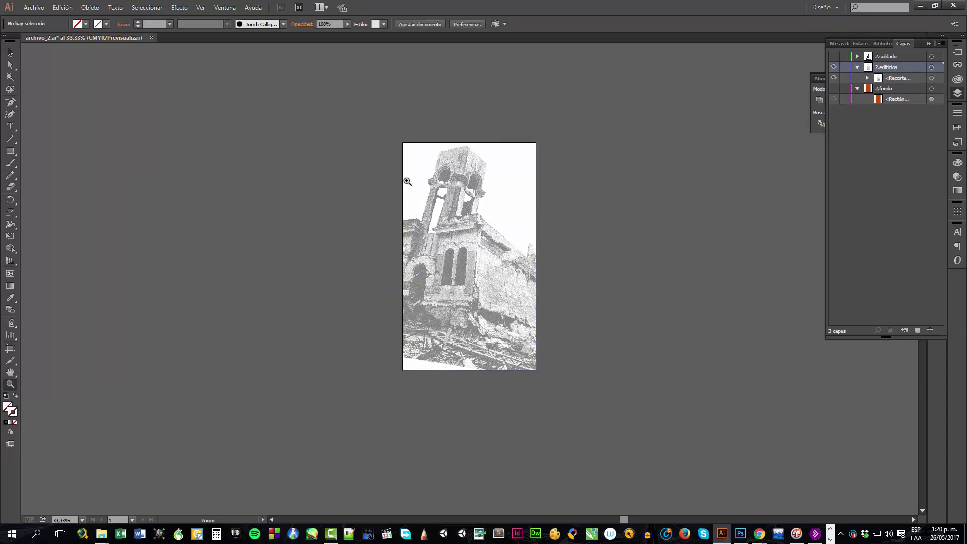
{"action": "left_click_drag", "start_coordinate": [389, 143], "coordinate": [567, 397]}
{"action": "left_click", "coordinate": [567, 397]}
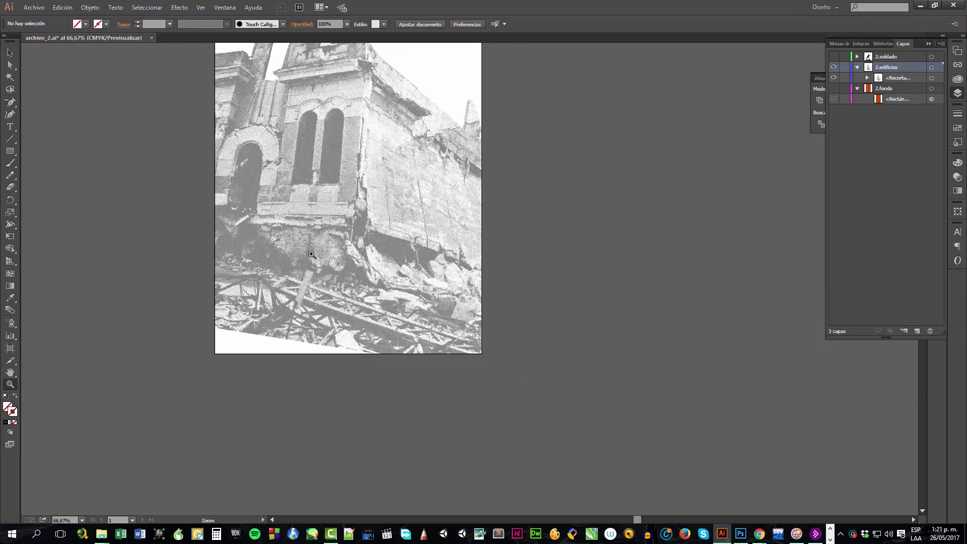
{"action": "left_click", "coordinate": [10, 52]}
{"action": "left_click_drag", "start_coordinate": [588, 212], "coordinate": [648, 315]}
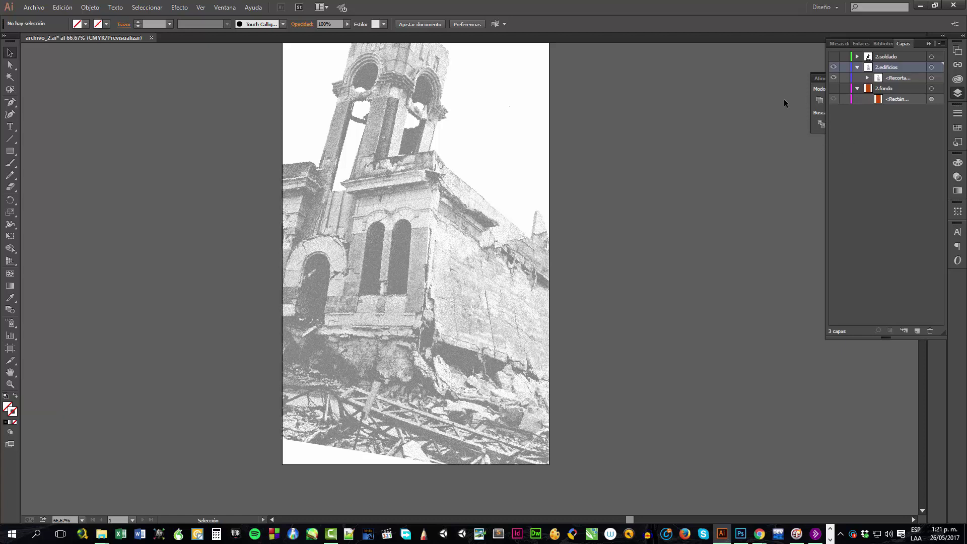
{"action": "left_click", "coordinate": [835, 93]}
{"action": "left_click", "coordinate": [834, 57]}
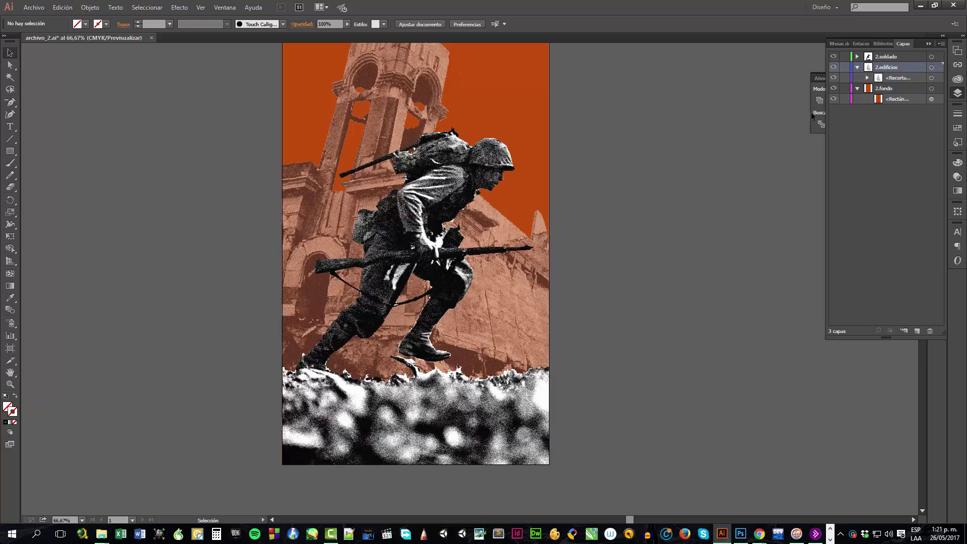
{"action": "left_click", "coordinate": [885, 89]}
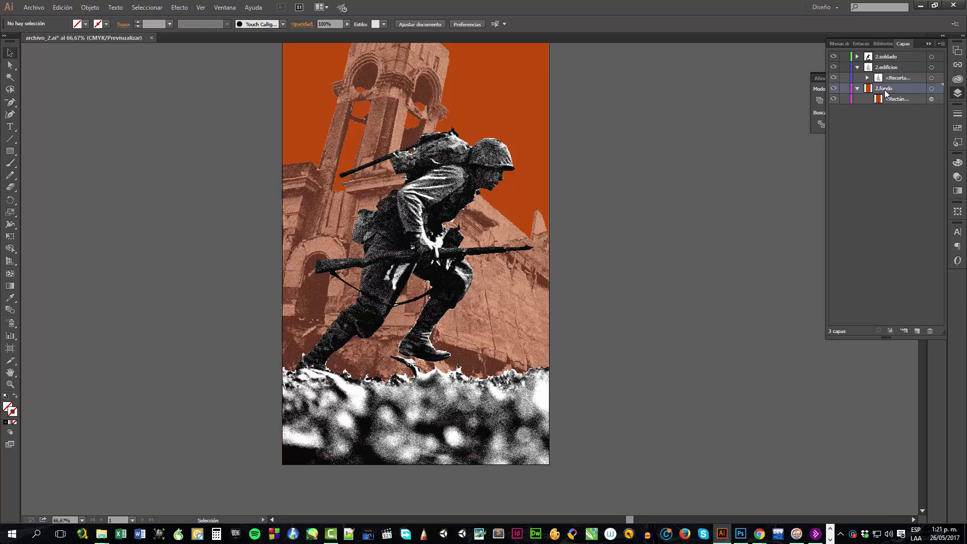
{"action": "left_click_drag", "start_coordinate": [885, 88], "coordinate": [894, 53]}
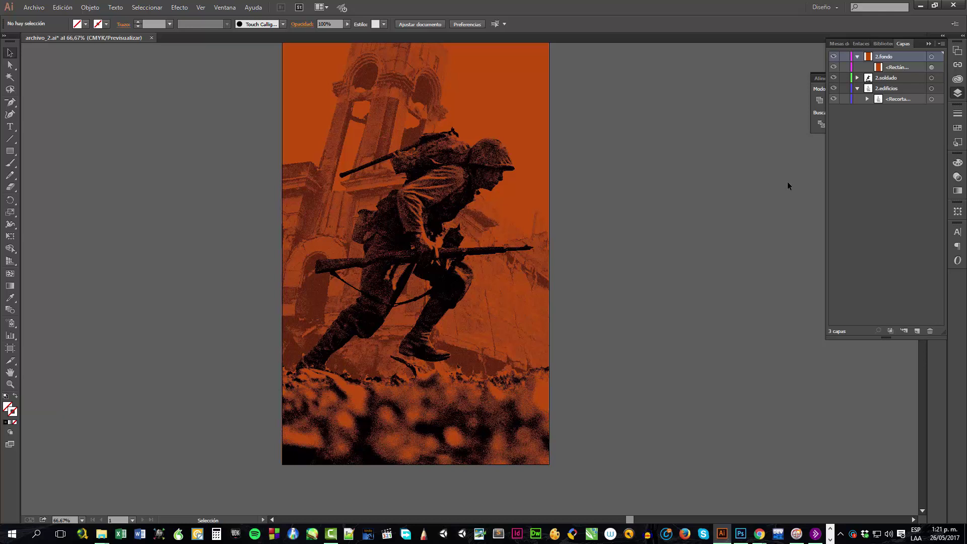
Check the blending mode and opacity of the orange rectangle over the poster and save the document.
{"action": "scroll", "coordinate": [781, 167], "scroll_direction": "up", "scroll_amount": 1}
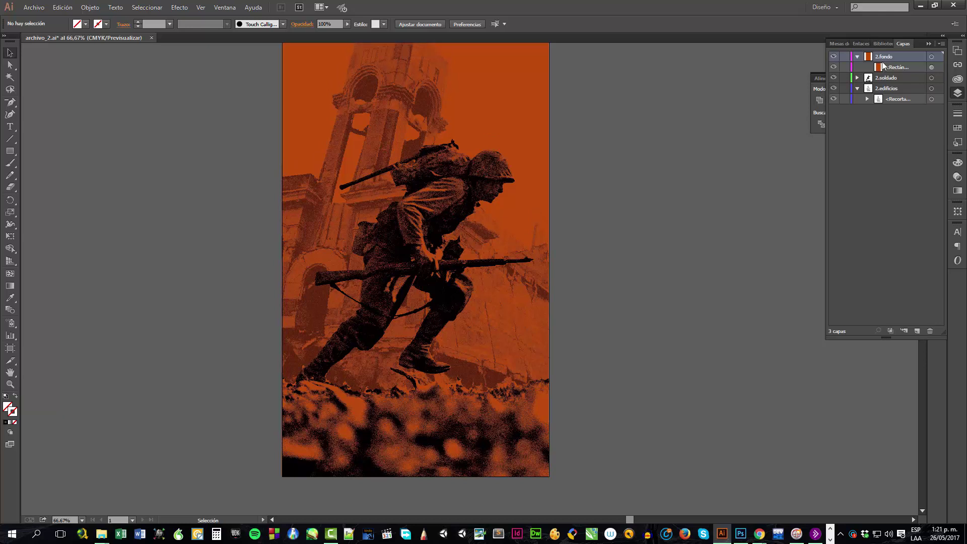
{"action": "left_click", "coordinate": [957, 177]}
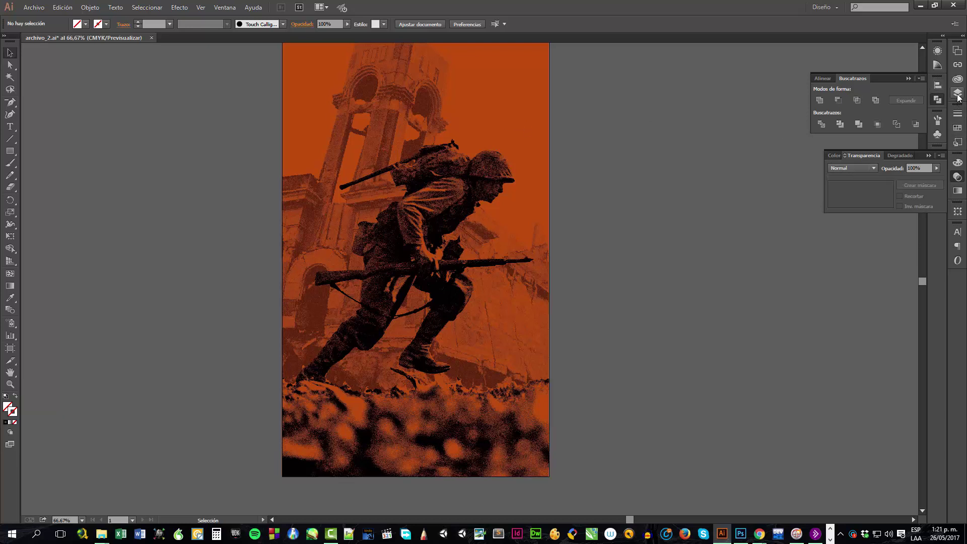
{"action": "left_click", "coordinate": [525, 101]}
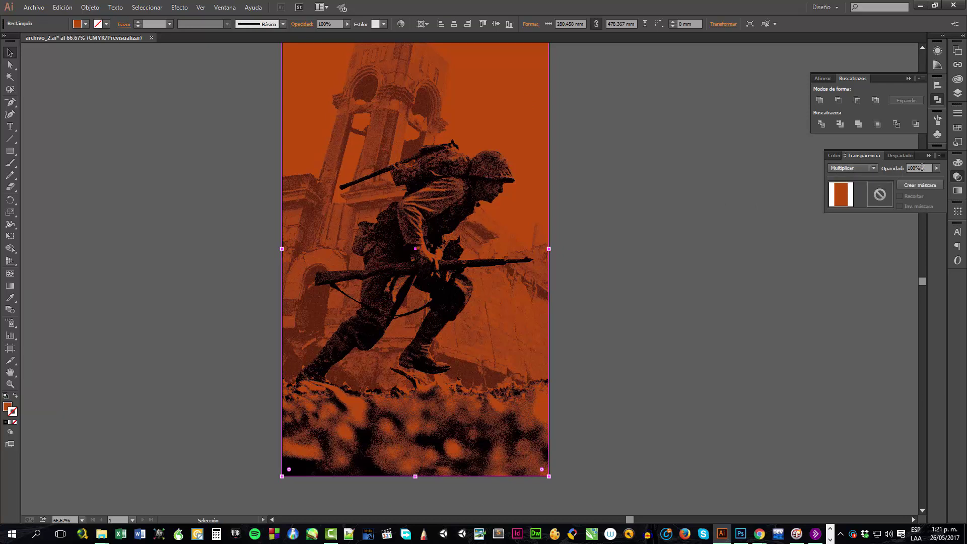
{"action": "left_click", "coordinate": [654, 209]}
{"action": "key", "text": "a"}
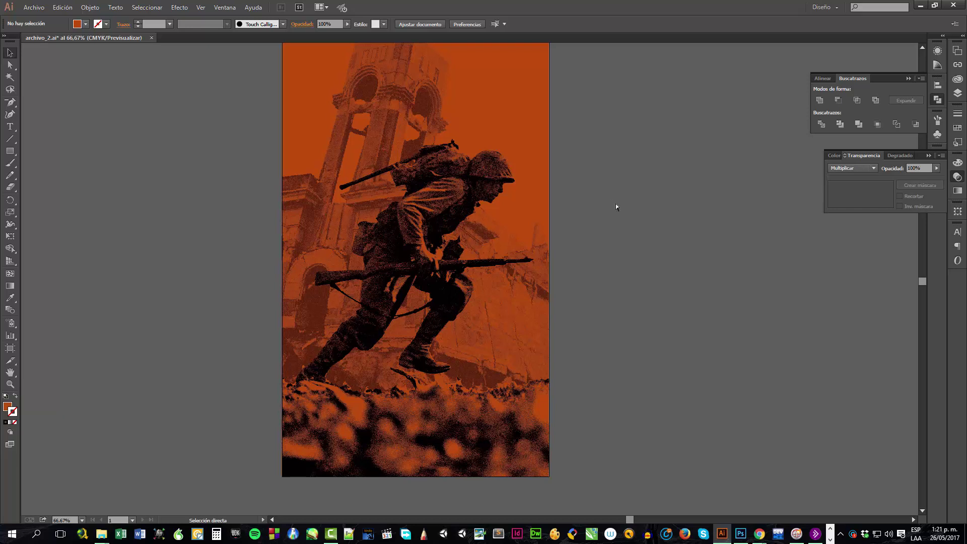
{"action": "key", "text": "ctrl+s"}
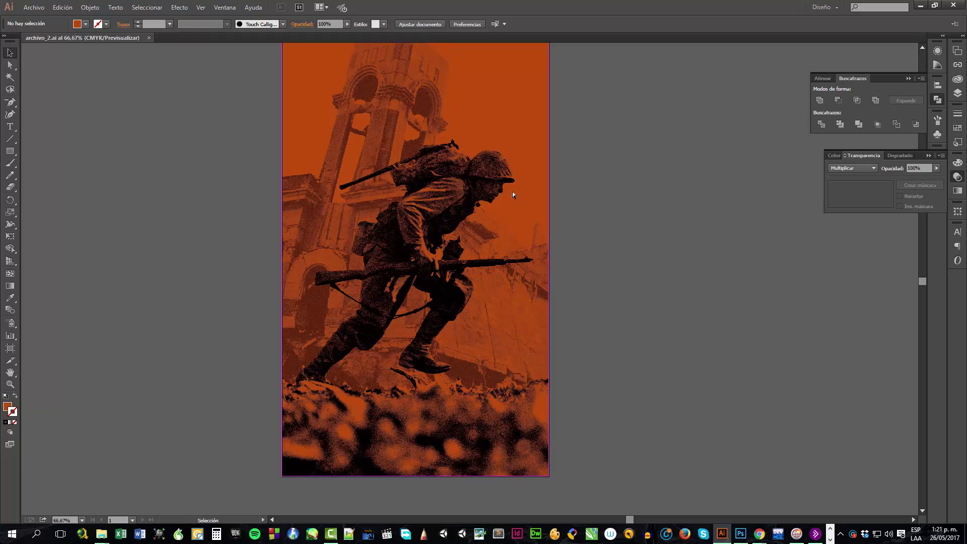
{"action": "key", "text": "v"}
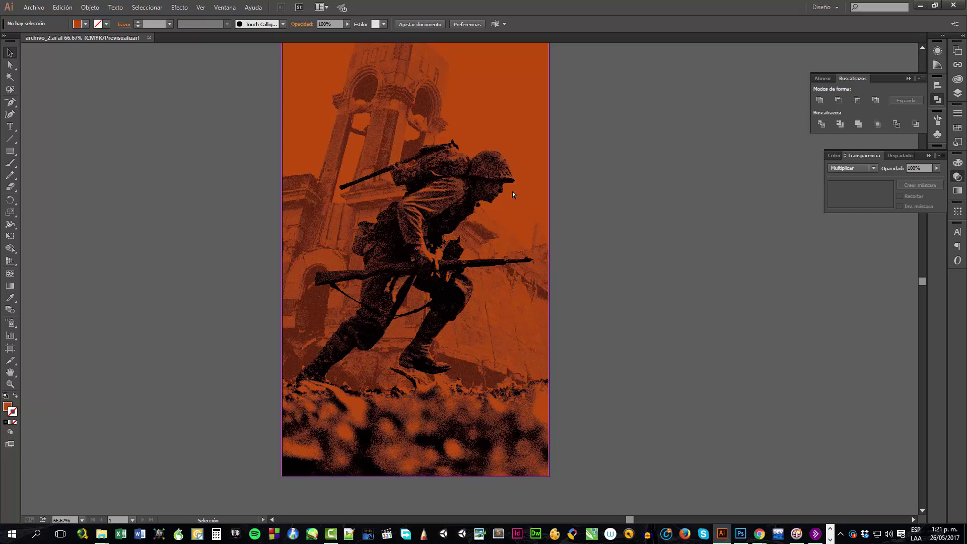
Lock the 2.fondo and 2.soldado layers and expand the clipping group in 2.edificios.
{"action": "left_click", "coordinate": [956, 96]}
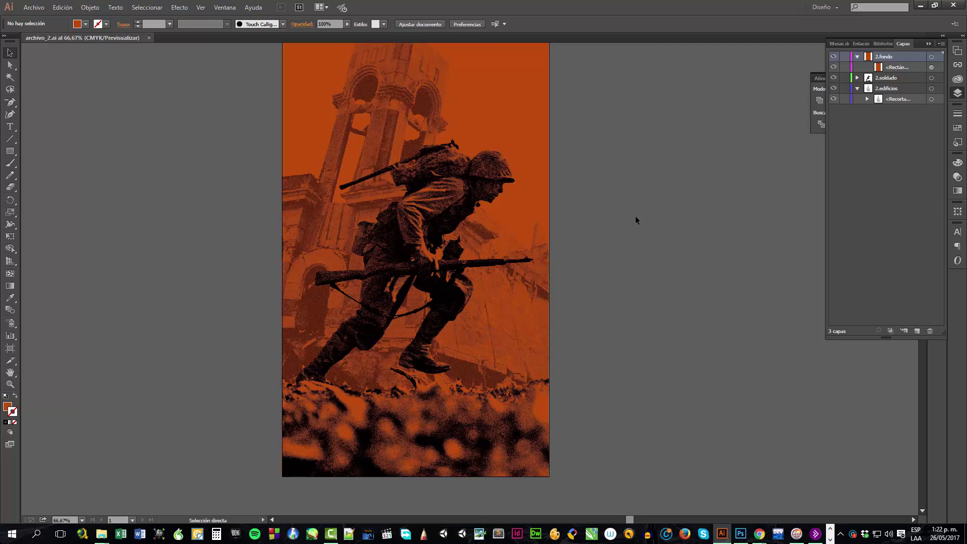
{"action": "key", "text": "ctrl+minus"}
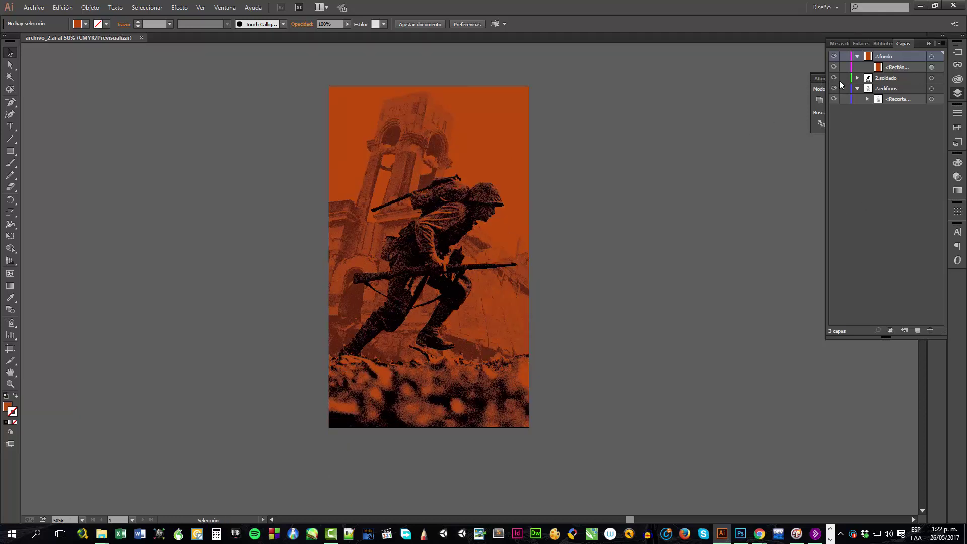
{"action": "left_click", "coordinate": [845, 58]}
{"action": "left_click", "coordinate": [866, 99]}
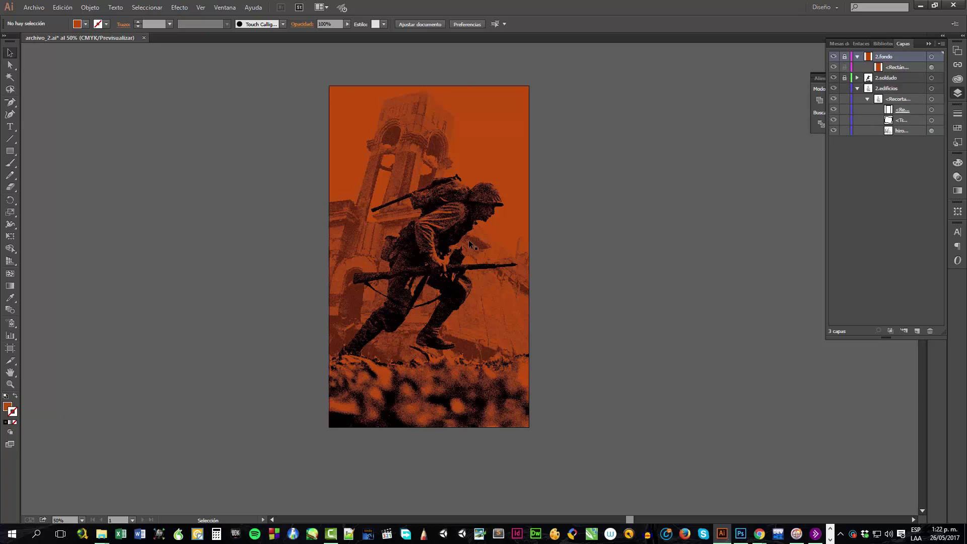
Isolate the clipping group in 2.edificios, copy the building image inside it and leave isolation mode.
{"action": "double_click", "coordinate": [474, 221]}
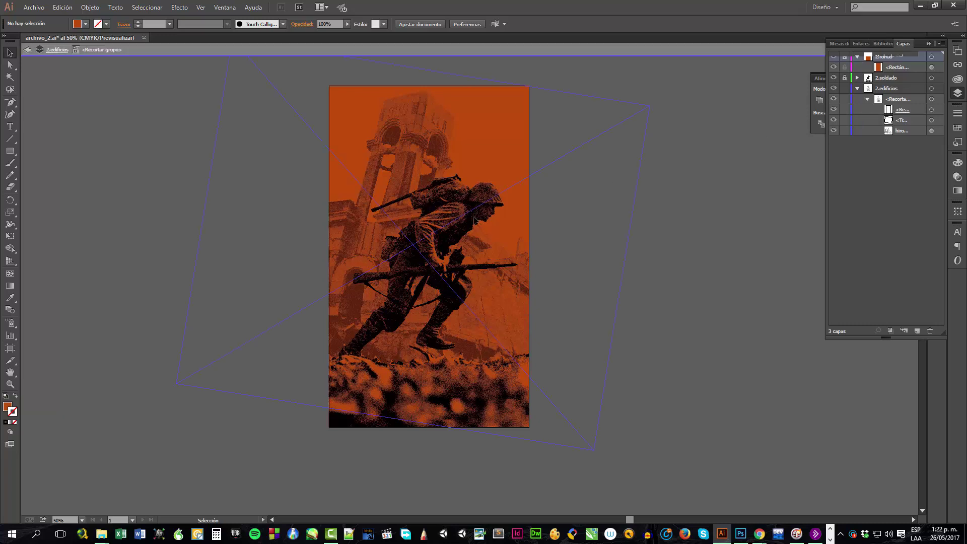
{"action": "left_click", "coordinate": [445, 256]}
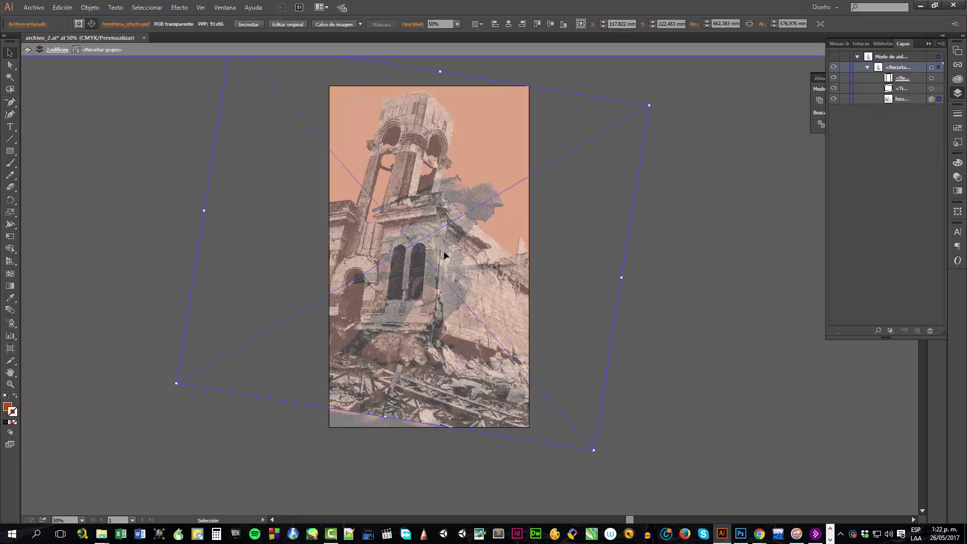
{"action": "key", "text": "a"}
{"action": "key", "text": "v"}
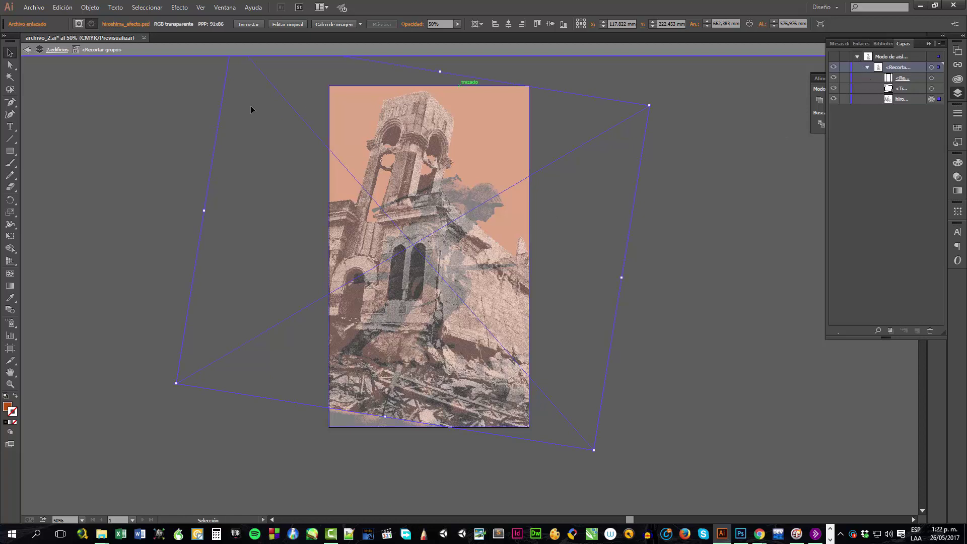
{"action": "left_click", "coordinate": [27, 50]}
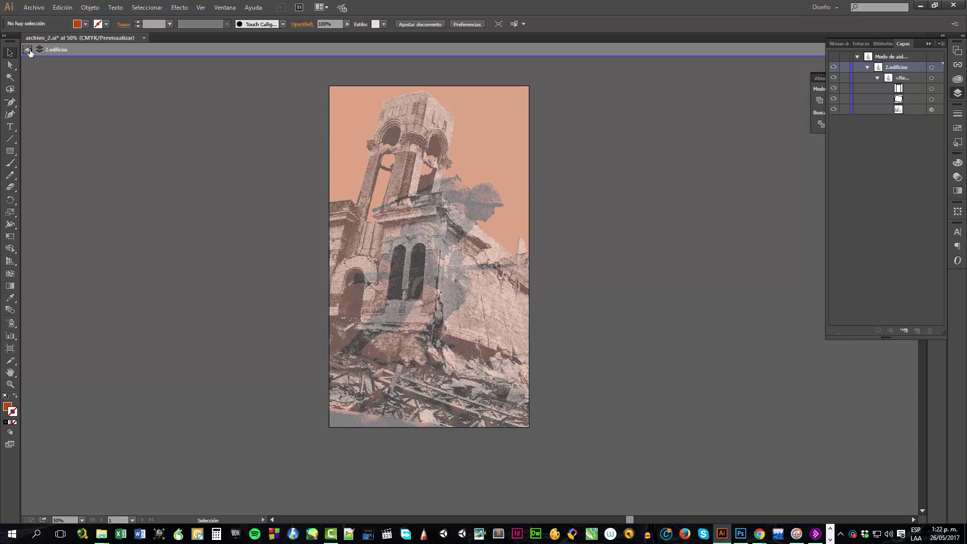
{"action": "left_click", "coordinate": [27, 51]}
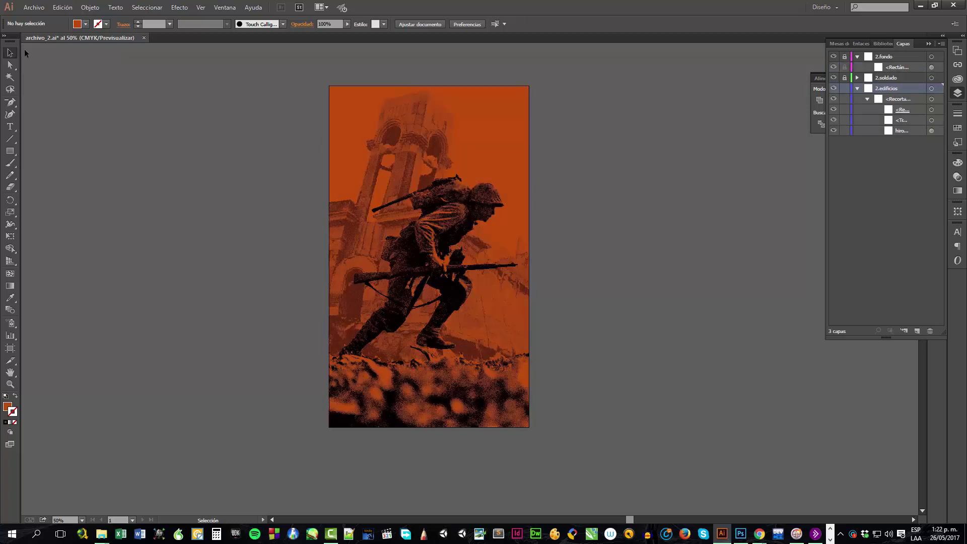
Lock and collapse 2.edificios, and paste the building image in place on a new top layer, keeping its embedded color profile.
{"action": "left_click", "coordinate": [845, 88]}
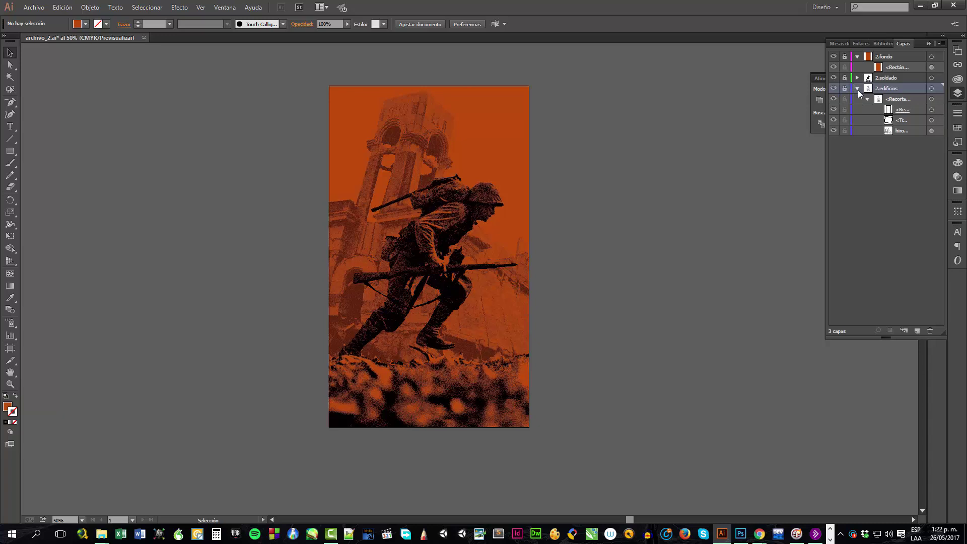
{"action": "left_click", "coordinate": [857, 88]}
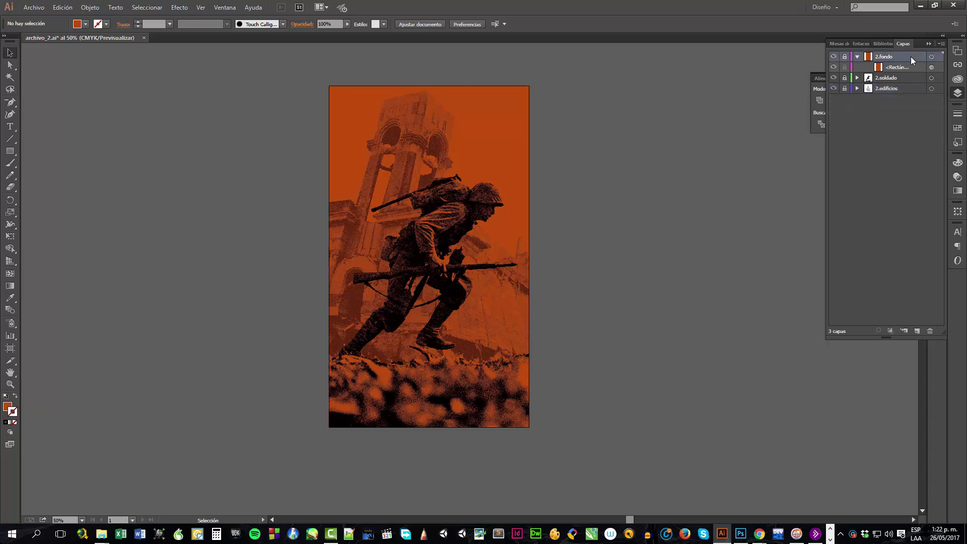
{"action": "left_click", "coordinate": [918, 331]}
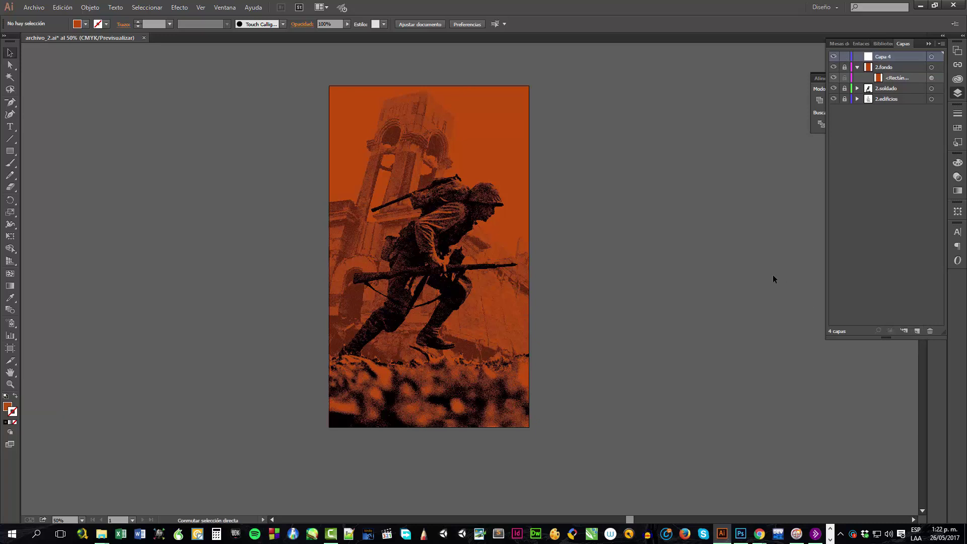
{"action": "key", "text": "ctrl+v"}
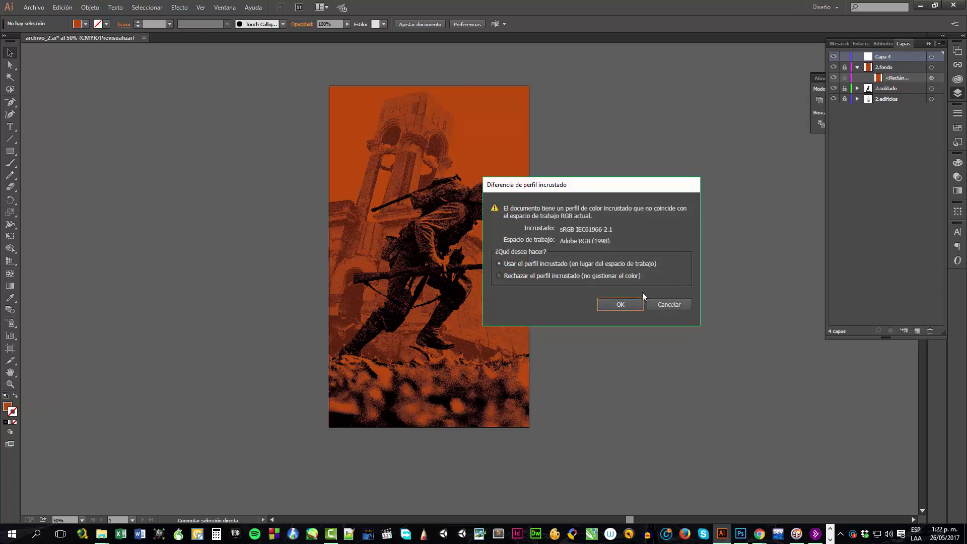
{"action": "left_click", "coordinate": [621, 304]}
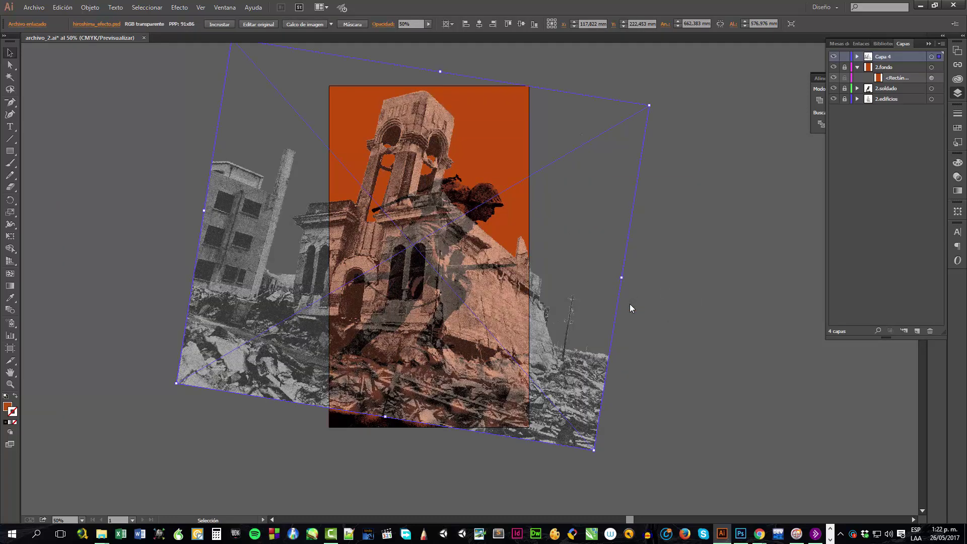
Rename the new layer holding the pasted building image as RESGUARDO and deselect the image.
{"action": "double_click", "coordinate": [885, 57]}
{"action": "type", "text": "RESGUARDO"}
{"action": "key", "text": "Return"}
{"action": "left_click", "coordinate": [739, 161]}
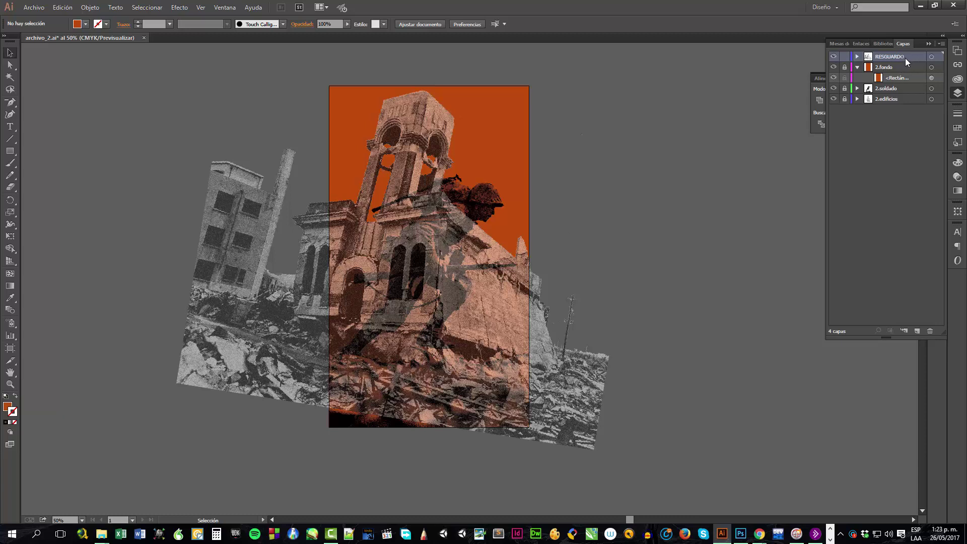
Duplicate the RESGUARDO layer, hide the original and make the copy the active layer.
{"action": "left_click_drag", "start_coordinate": [908, 58], "coordinate": [919, 327]}
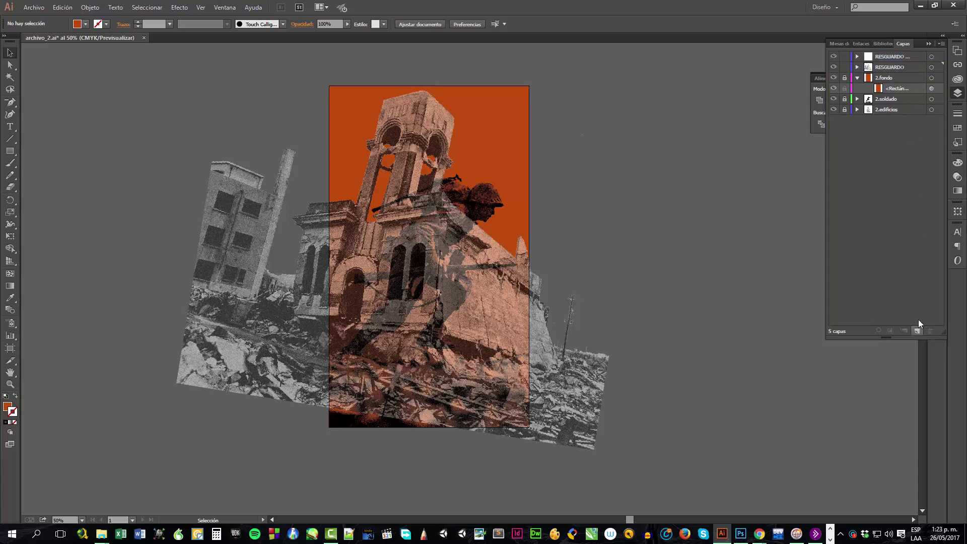
{"action": "left_click", "coordinate": [833, 67]}
{"action": "left_click", "coordinate": [895, 58]}
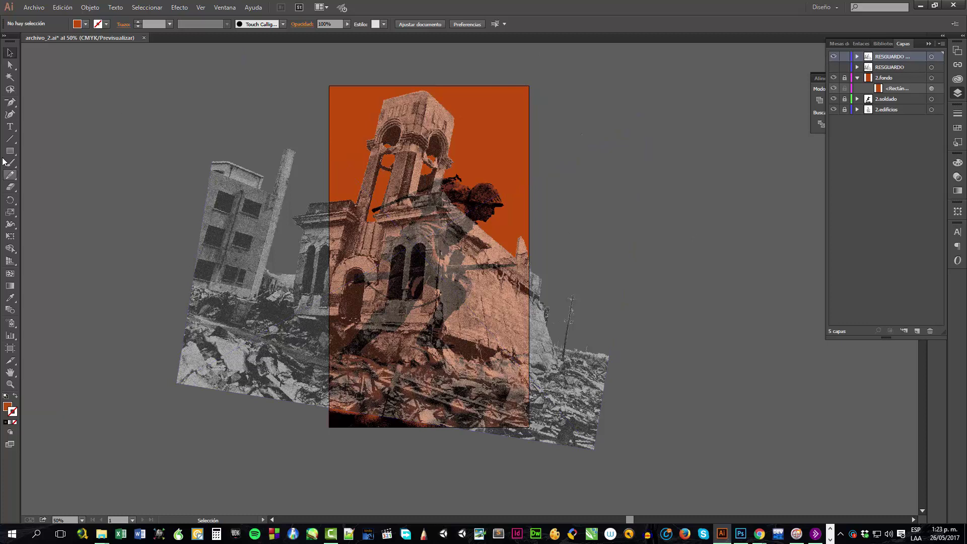
Create the text LA GUERRA in Impact beside the artboard and enlarge it to about 94 pt.
{"action": "left_click", "coordinate": [11, 127]}
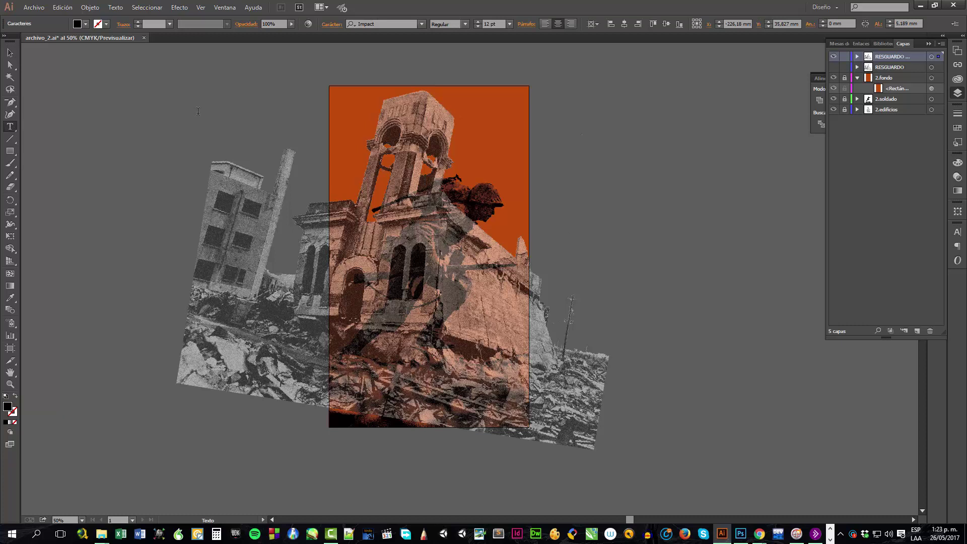
{"action": "type", "text": "LOS"}
{"action": "left_click", "coordinate": [9, 53]}
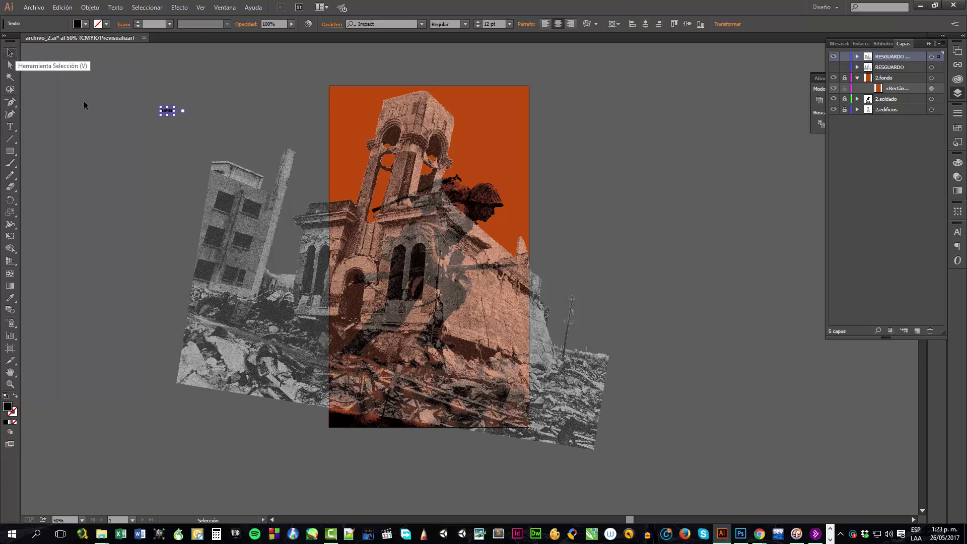
{"action": "left_click_drag", "start_coordinate": [176, 116], "coordinate": [244, 182]}
{"action": "left_click", "coordinate": [243, 182], "text": "shift"}
{"action": "double_click", "coordinate": [187, 138]}
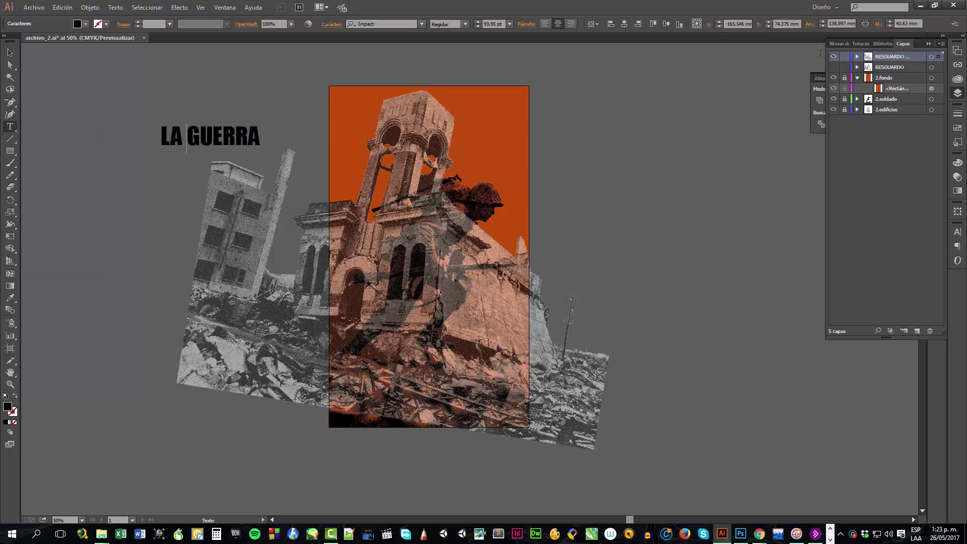
Cut the LA GUERRA text and paste it in place on a new top layer, locking both RESGUARDO layers.
{"action": "left_click", "coordinate": [10, 53]}
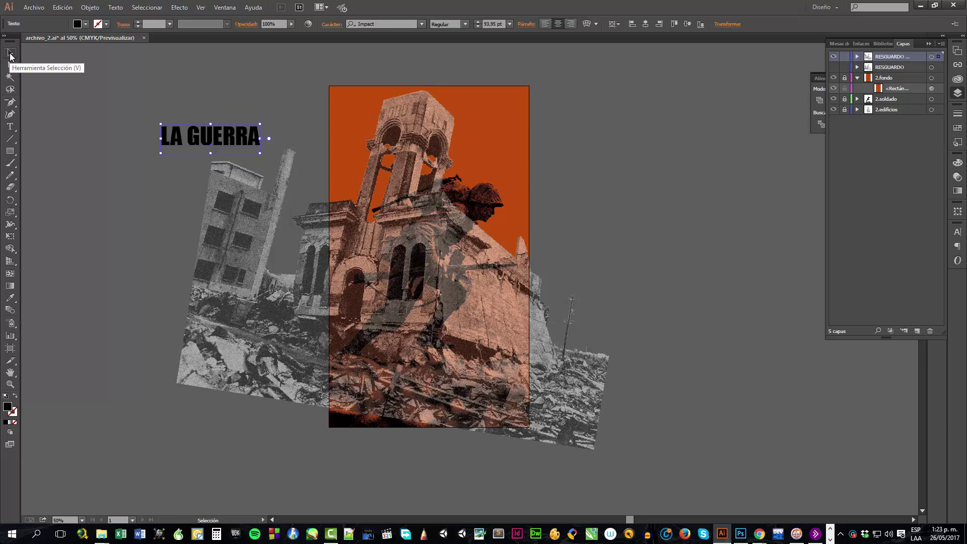
{"action": "key", "text": "Delete"}
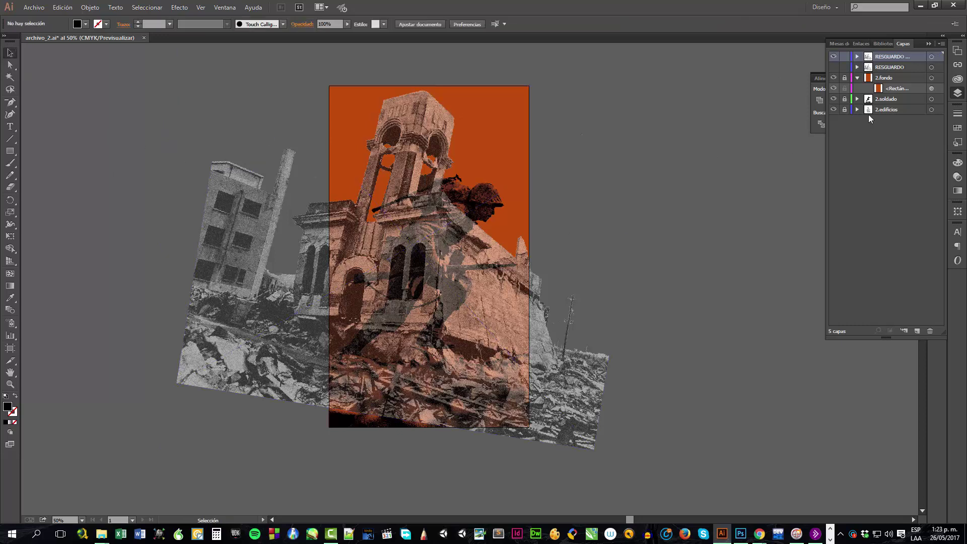
{"action": "left_click", "coordinate": [918, 332]}
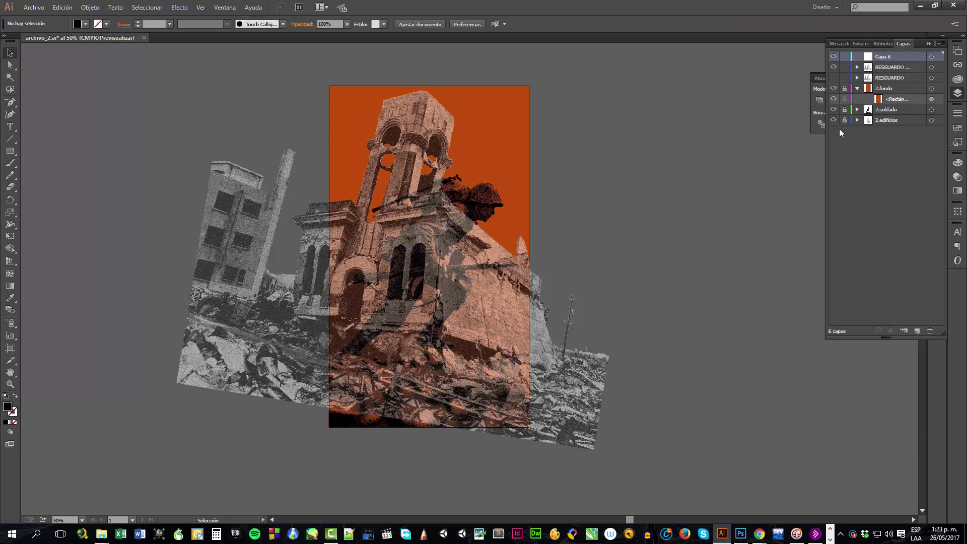
{"action": "left_click", "coordinate": [846, 67]}
{"action": "key", "text": "ctrl+f"}
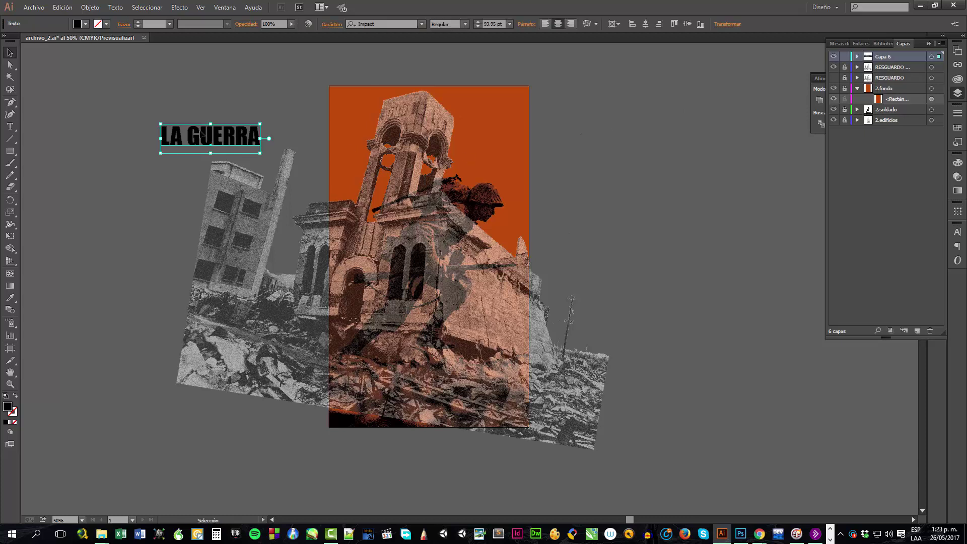
Move the LA GUERRA title onto the artboard's upper-left area, just inside the edges.
{"action": "left_click_drag", "start_coordinate": [216, 138], "coordinate": [563, 255]}
{"action": "key", "text": "z"}
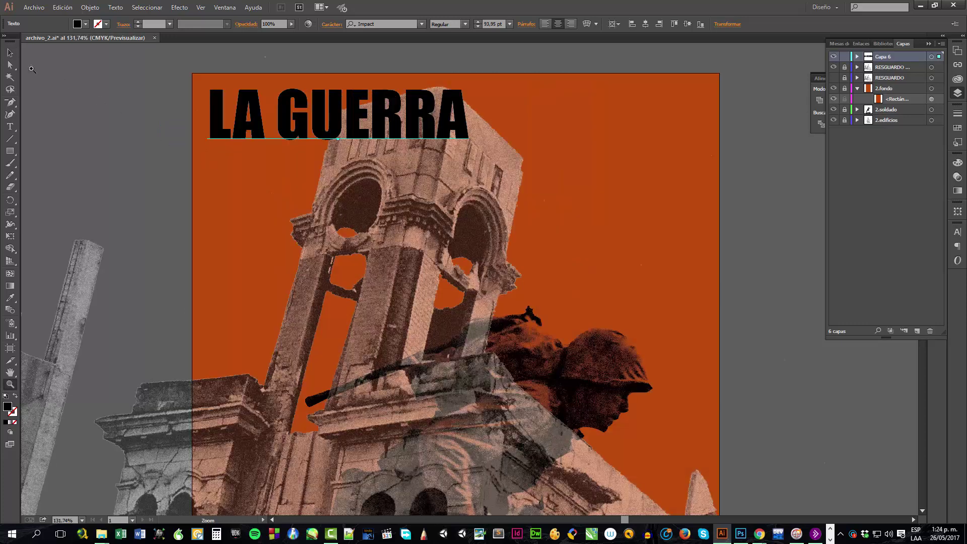
{"action": "left_click", "coordinate": [8, 53]}
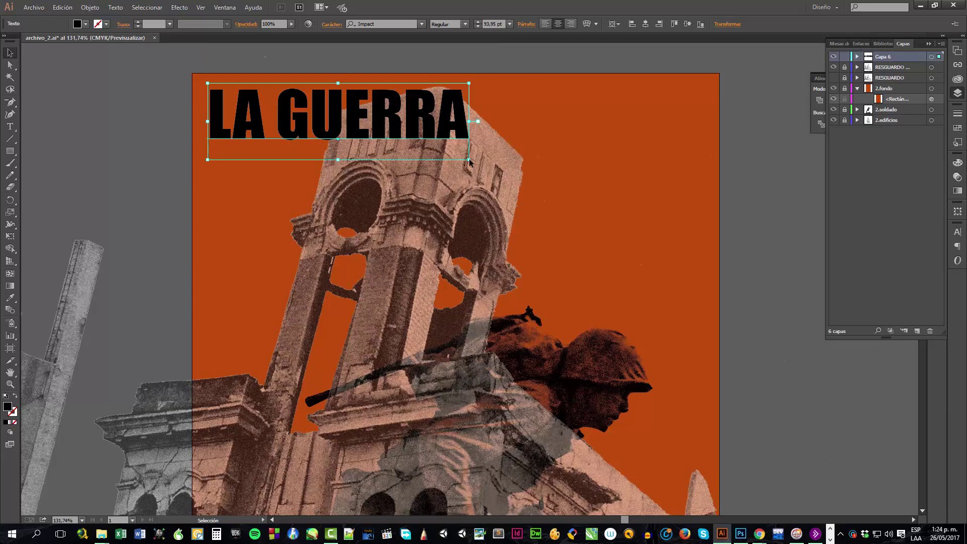
Scale and stretch the LA GUERRA title to nearly the artboard's full width, at about 210 pt.
{"action": "left_click_drag", "start_coordinate": [469, 160], "coordinate": [709, 306]}
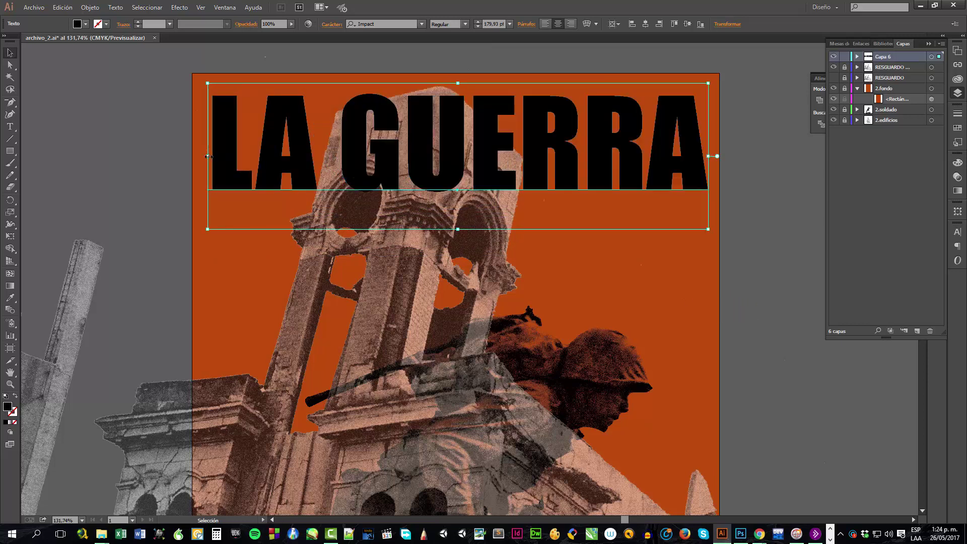
{"action": "left_click_drag", "start_coordinate": [207, 158], "coordinate": [205, 158]}
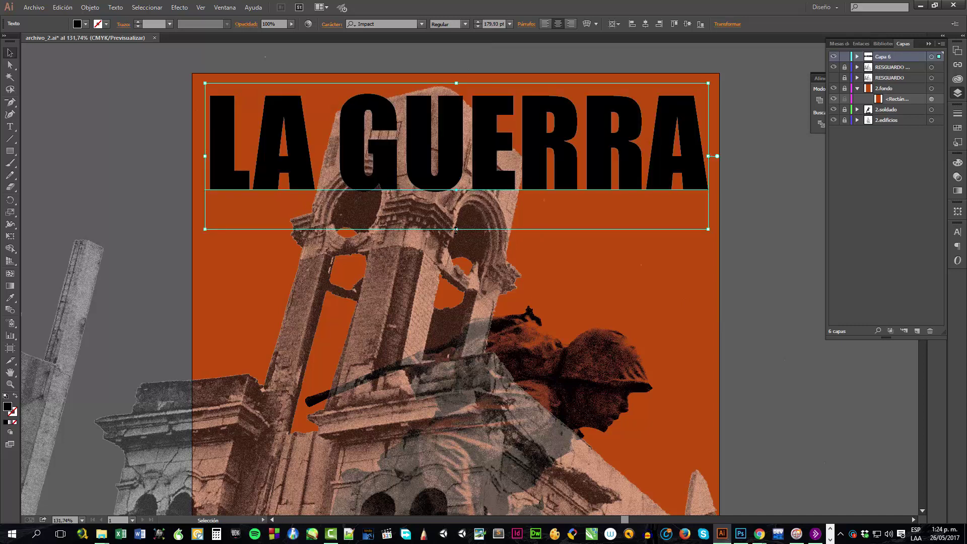
{"action": "left_click_drag", "start_coordinate": [456, 230], "coordinate": [455, 256]}
{"action": "left_click", "coordinate": [455, 256]}
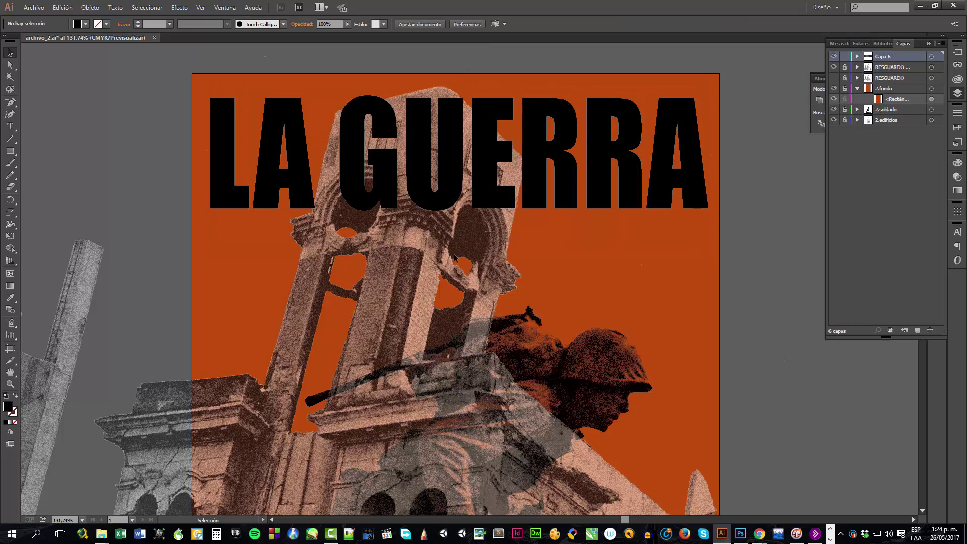
{"action": "left_click", "coordinate": [214, 137]}
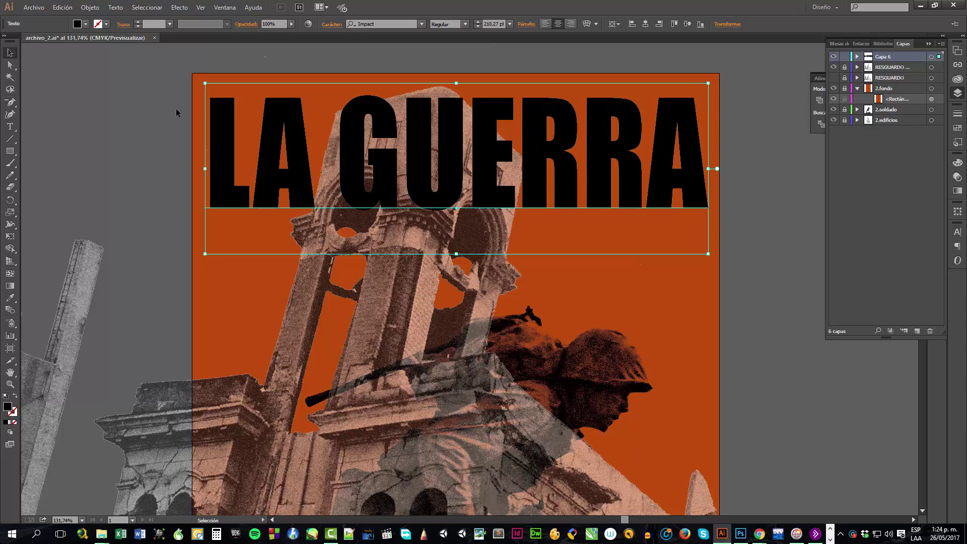
Warp the LA GUERRA title with a horizontal Arc Lower effect, using a bend of -18%.
{"action": "left_click", "coordinate": [139, 8]}
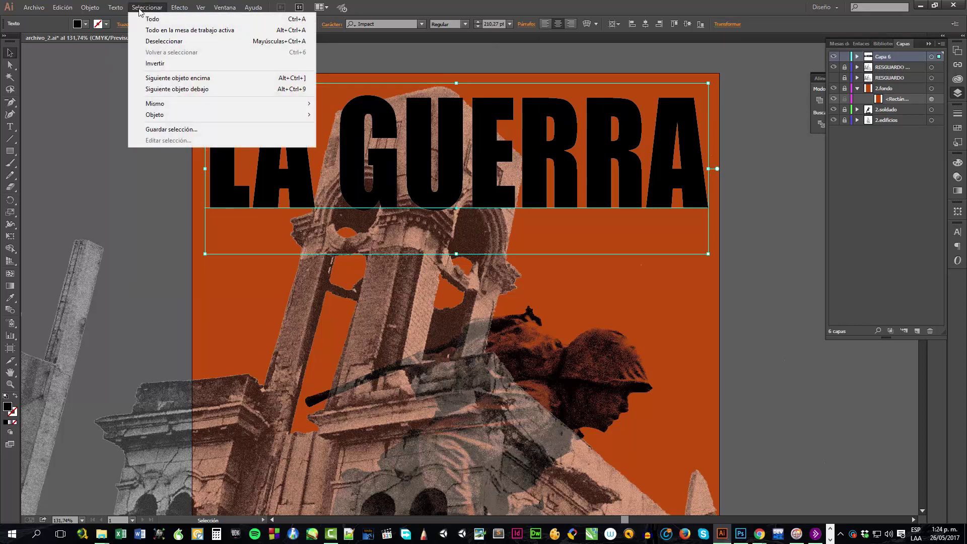
{"action": "mouse_move", "coordinate": [179, 8]}
{"action": "mouse_move", "coordinate": [206, 93]}
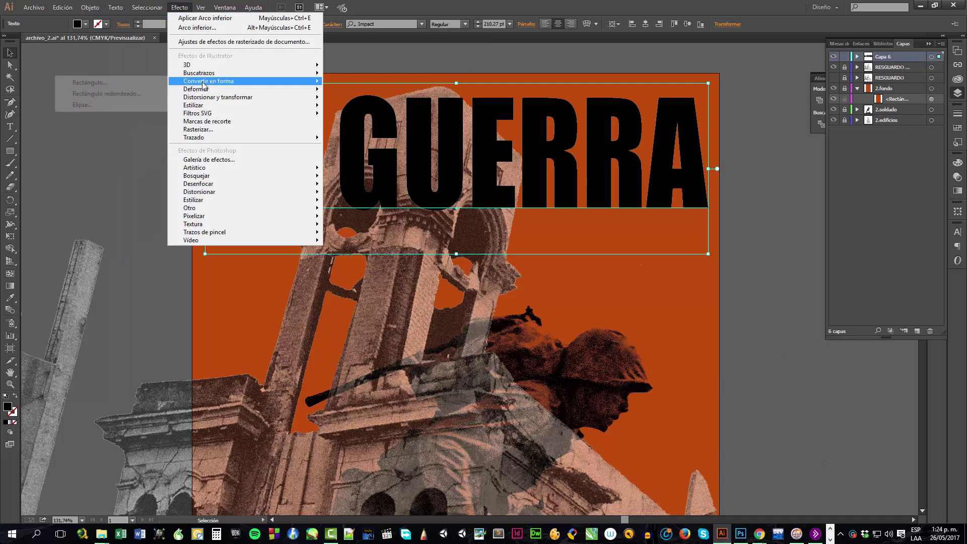
{"action": "left_click", "coordinate": [111, 103]}
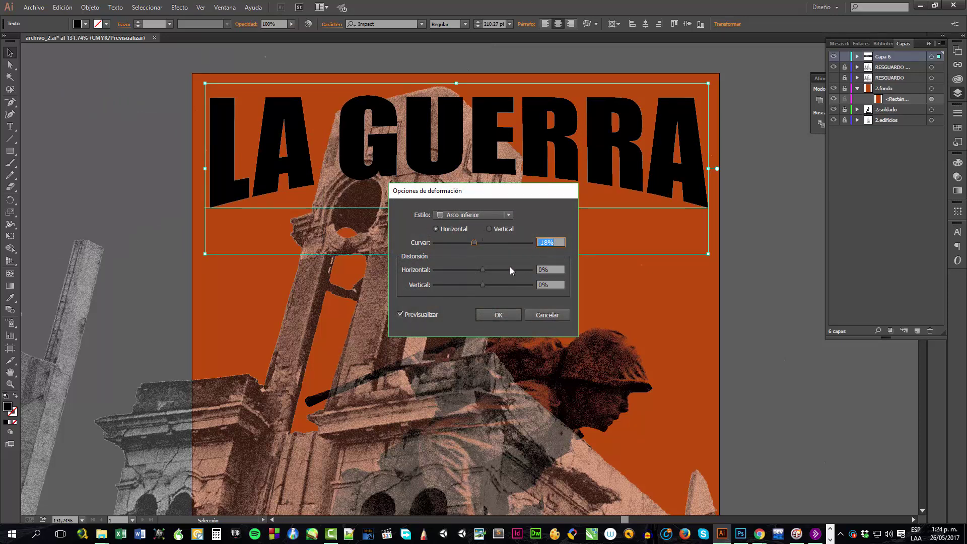
{"action": "left_click", "coordinate": [495, 316]}
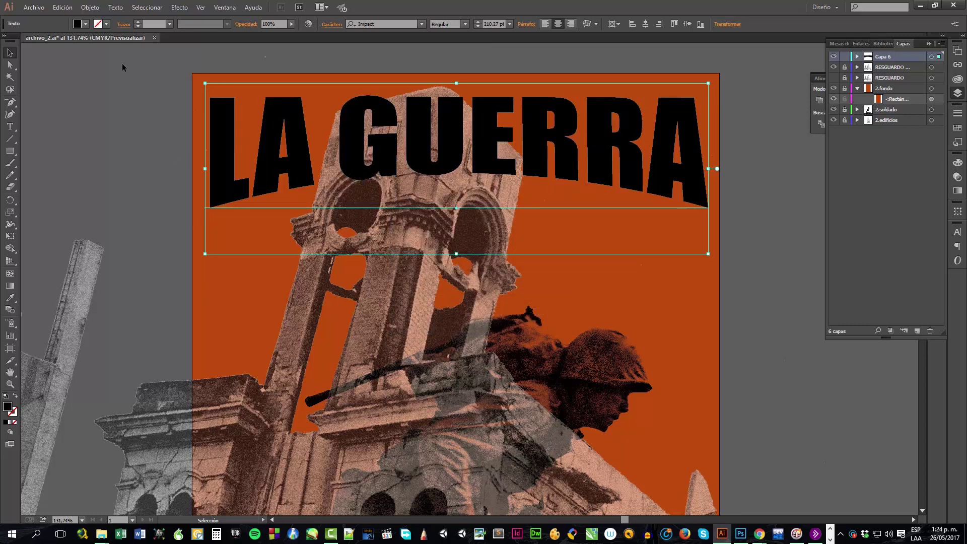
Start a 3D Extrude & Bevel effect on the LA GUERRA title with rotation angles of 10°, 0° and 0°.
{"action": "right_click", "coordinate": [288, 105]}
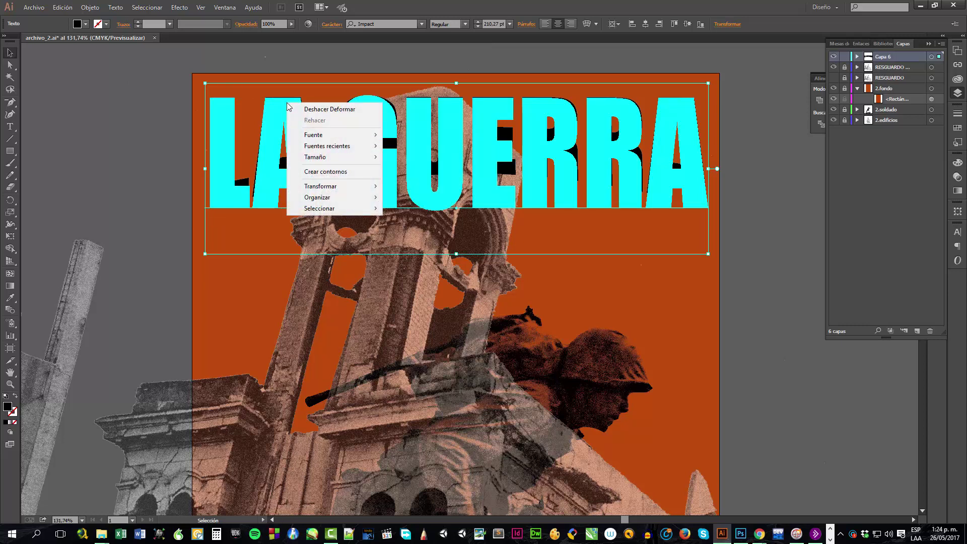
{"action": "left_click", "coordinate": [92, 7]}
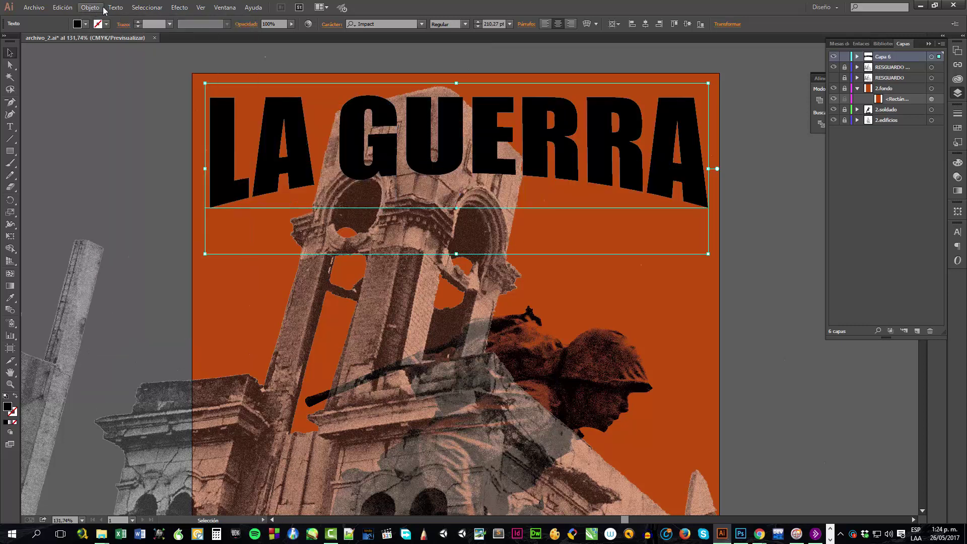
{"action": "left_click", "coordinate": [142, 8]}
{"action": "mouse_move", "coordinate": [186, 69]}
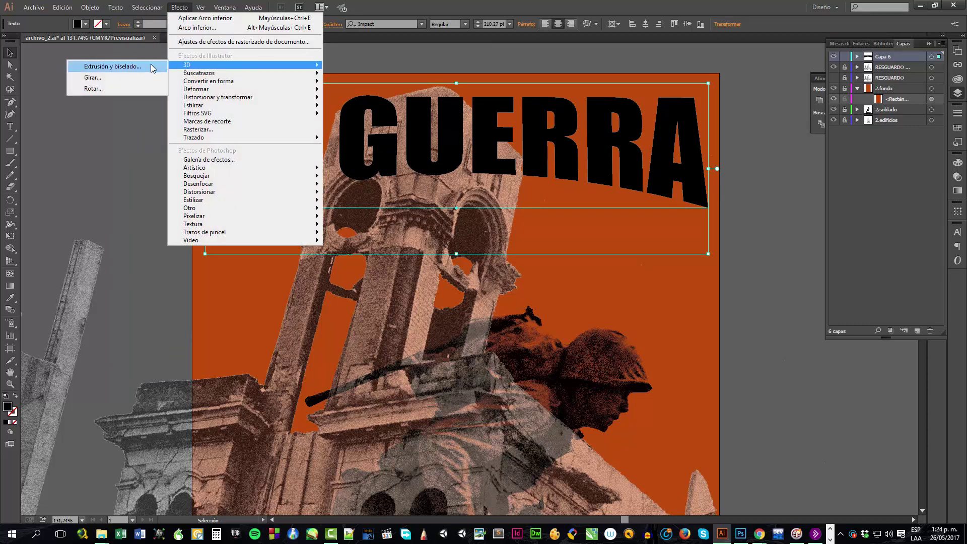
{"action": "left_click", "coordinate": [112, 66]}
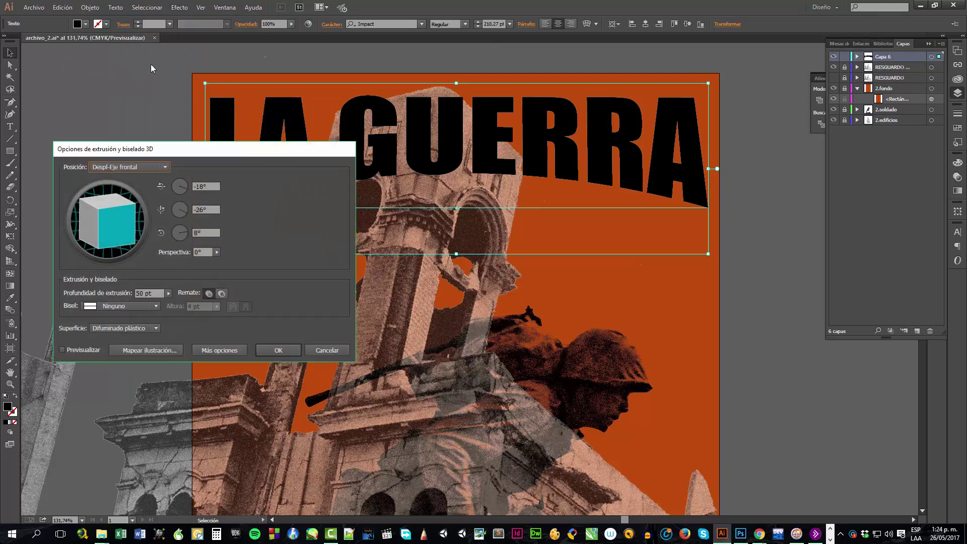
{"action": "left_click", "coordinate": [212, 186]}
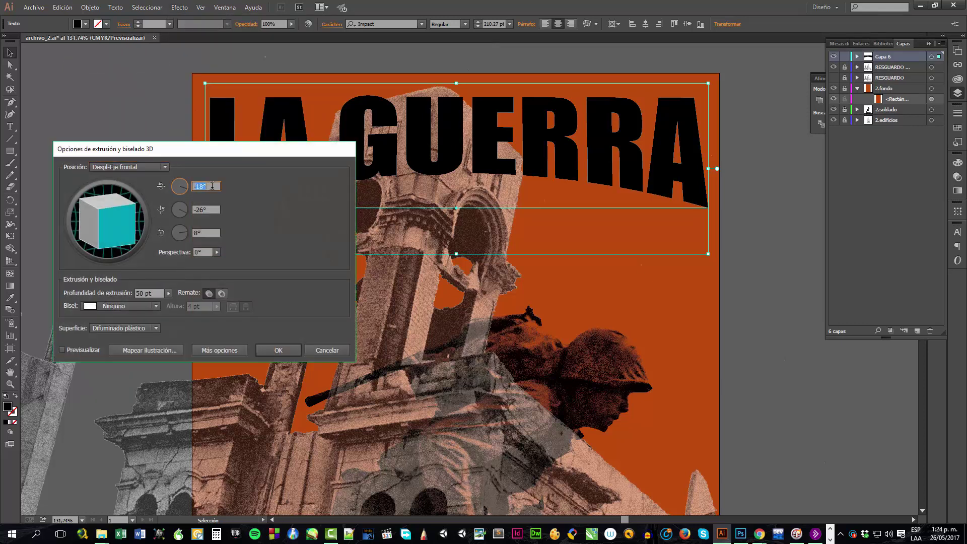
{"action": "type", "text": "-"}
{"action": "type", "text": "10"}
{"action": "key", "text": "Tab"}
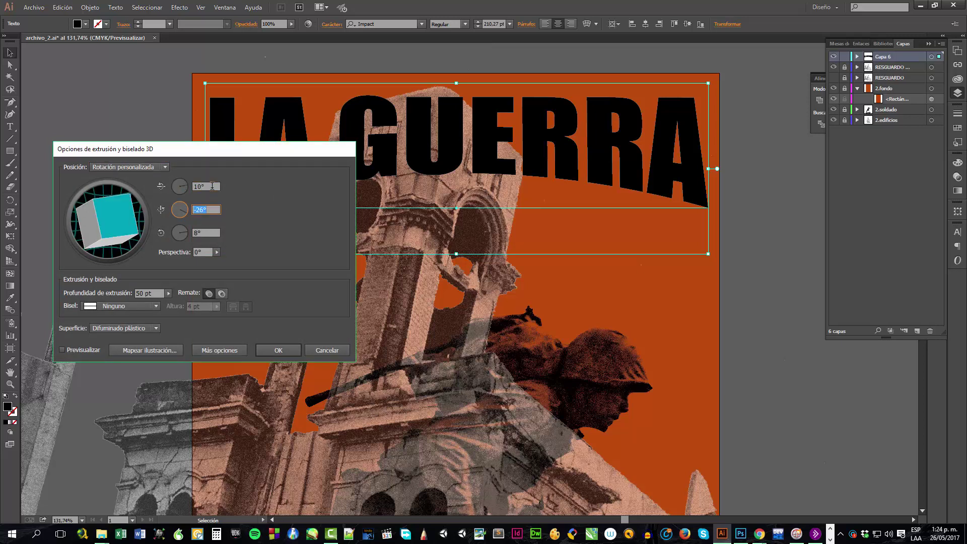
{"action": "type", "text": "0"}
{"action": "key", "text": "Tab"}
{"action": "type", "text": "0"}
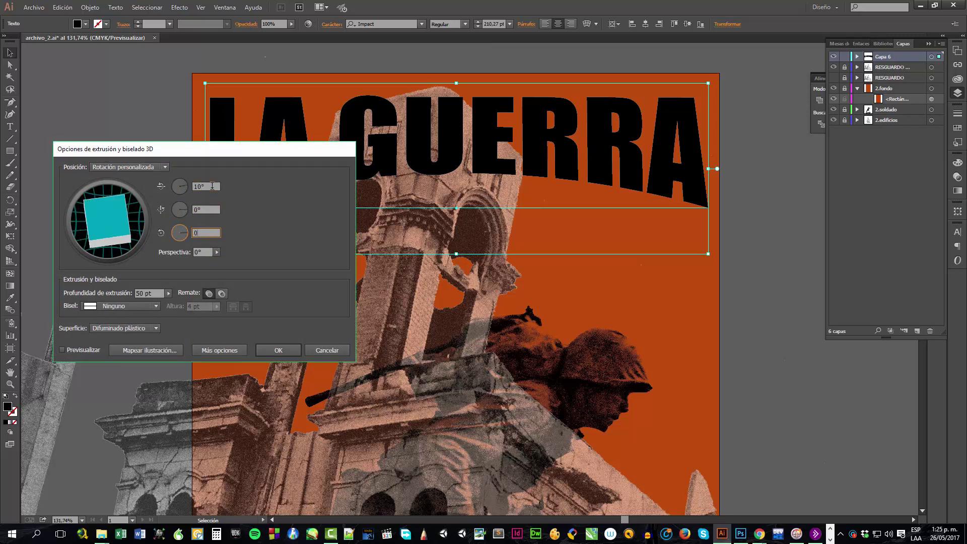
Preview the title's 3D extrusion and apply it with a depth of 50 pt.
{"action": "left_click", "coordinate": [152, 293]}
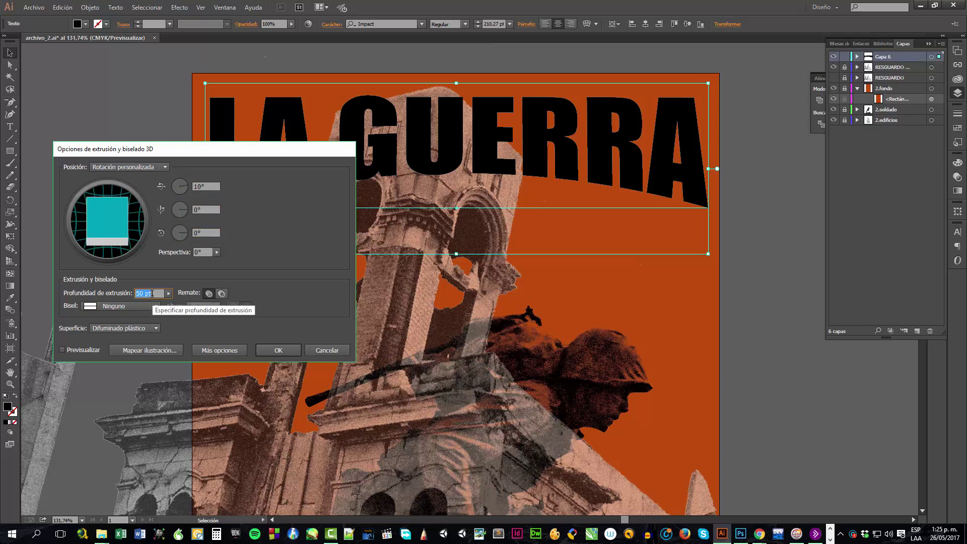
{"action": "left_click", "coordinate": [83, 350]}
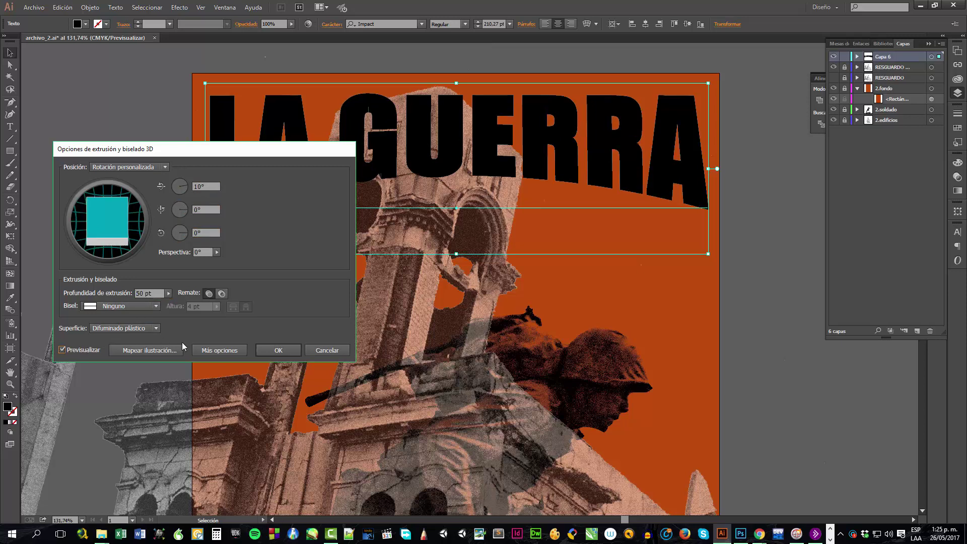
{"action": "left_click", "coordinate": [263, 349]}
Fill the LA GUERRA title with the light orange E56D38 and deselect it.
{"action": "double_click", "coordinate": [7, 406]}
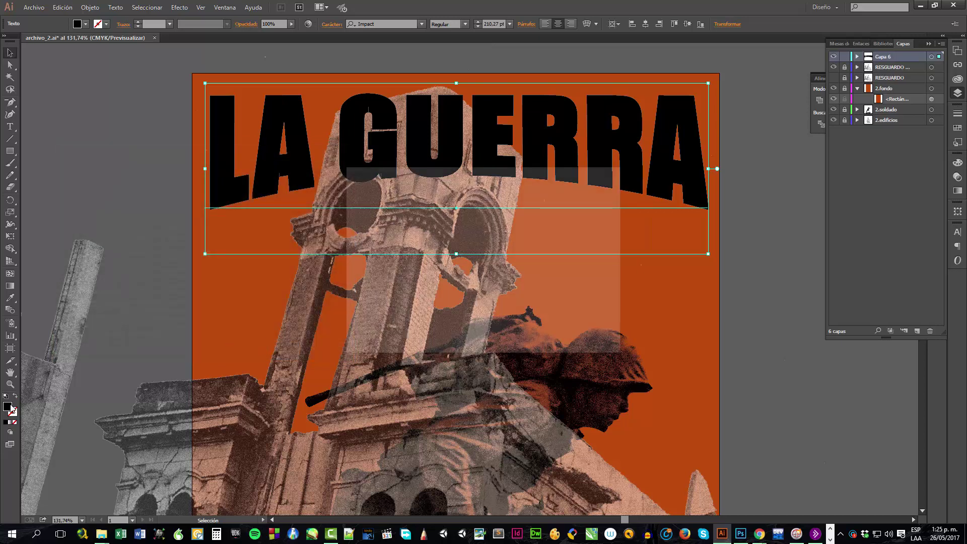
{"action": "left_click", "coordinate": [447, 211]}
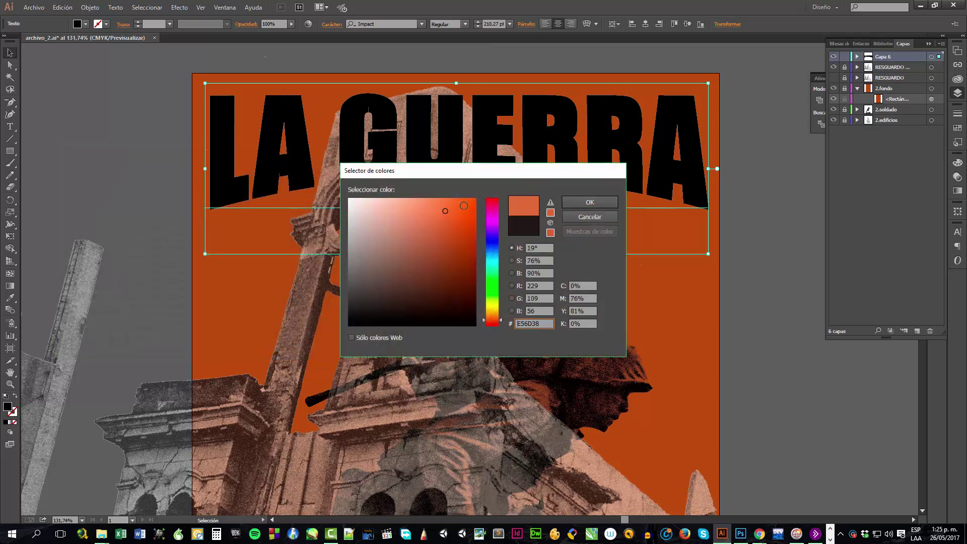
{"action": "left_click", "coordinate": [573, 203]}
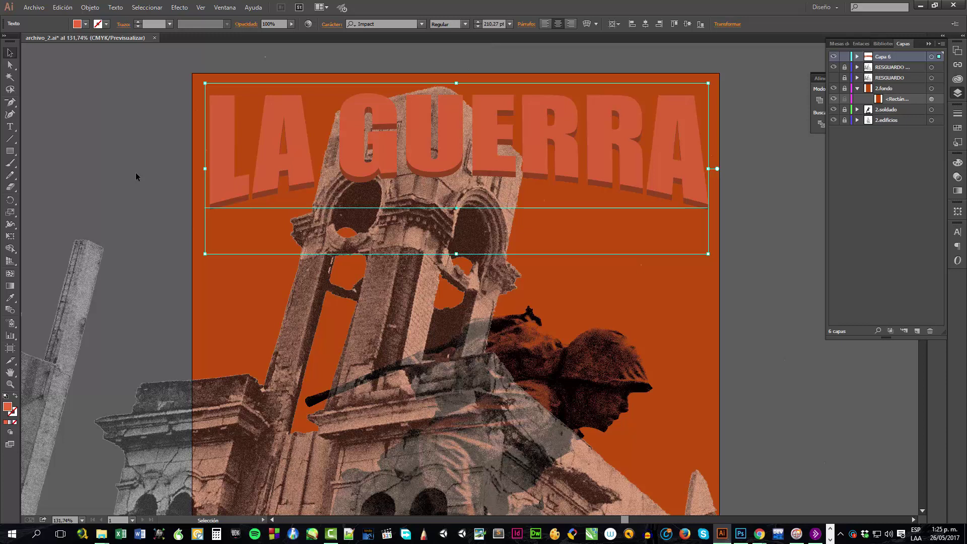
{"action": "left_click", "coordinate": [100, 85]}
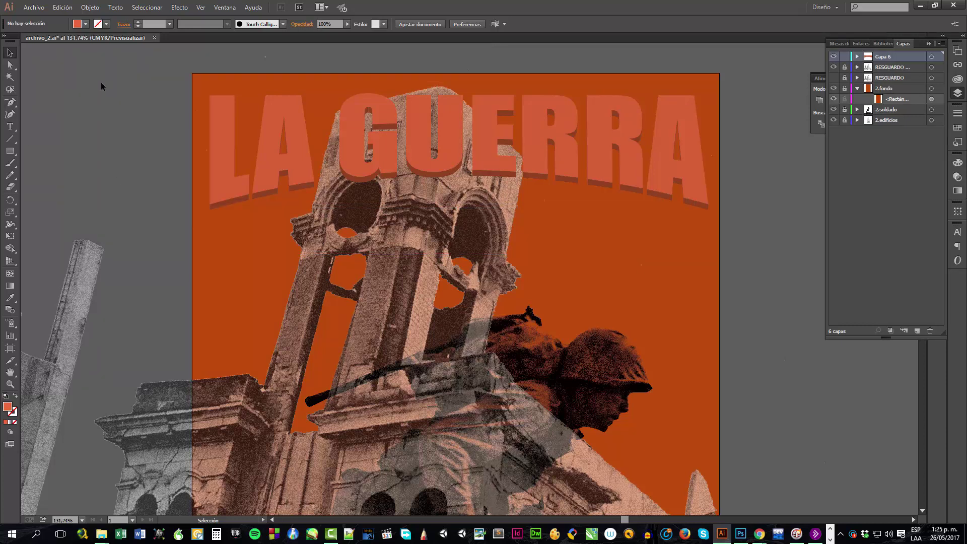
Copy the LA GUERRA title, paste it in place on a new top layer, and lock the Capa 6 layer.
{"action": "left_click", "coordinate": [211, 118]}
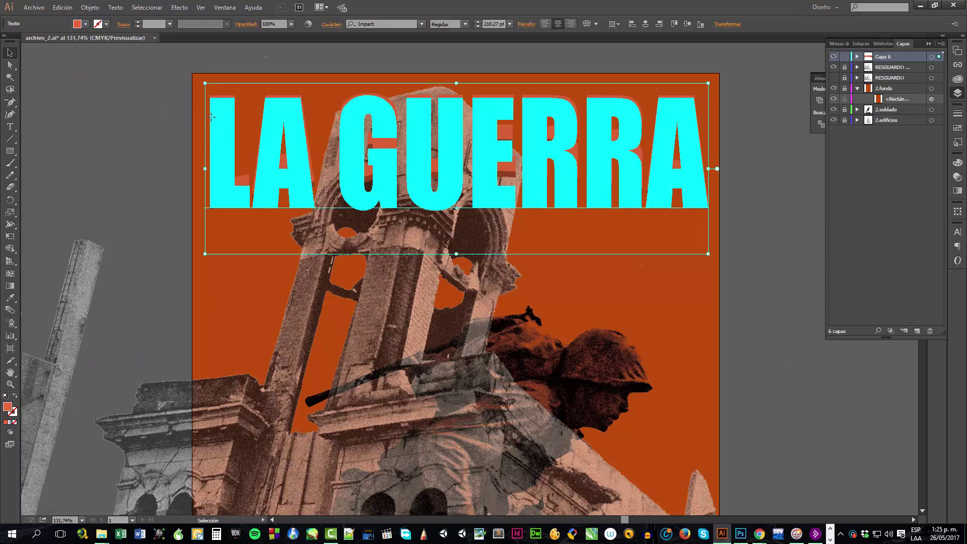
{"action": "key", "text": "a"}
{"action": "key", "text": "v"}
{"action": "left_click", "coordinate": [916, 331]}
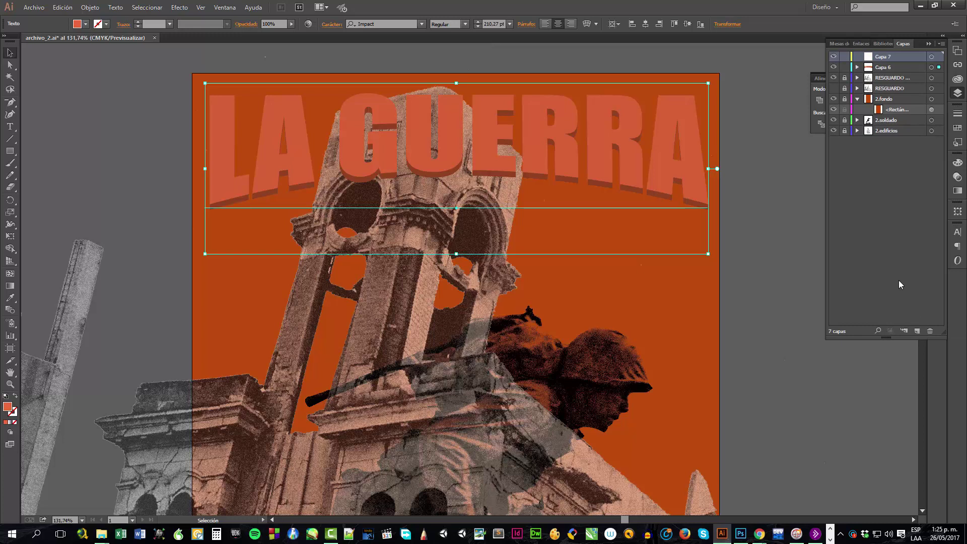
{"action": "key", "text": "ctrl+f"}
{"action": "left_click", "coordinate": [842, 69]}
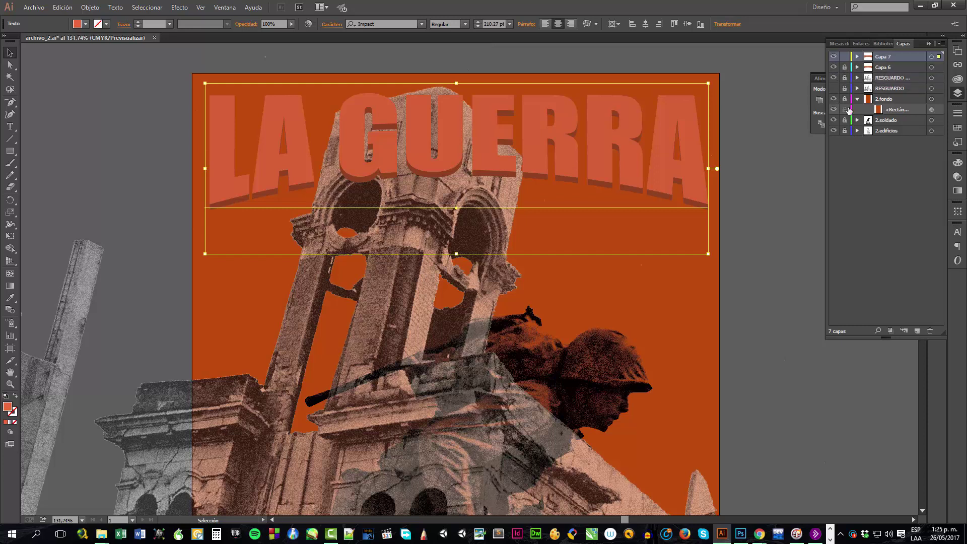
Unlock the RESGUARDO copy layer and select its building image.
{"action": "left_click", "coordinate": [845, 78]}
{"action": "left_click", "coordinate": [898, 77]}
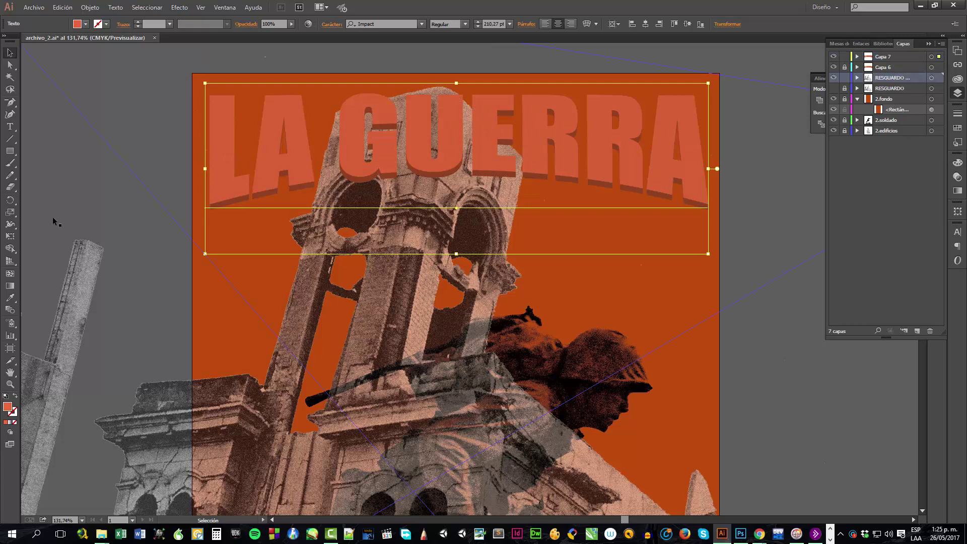
{"action": "key", "text": "ctrl+c"}
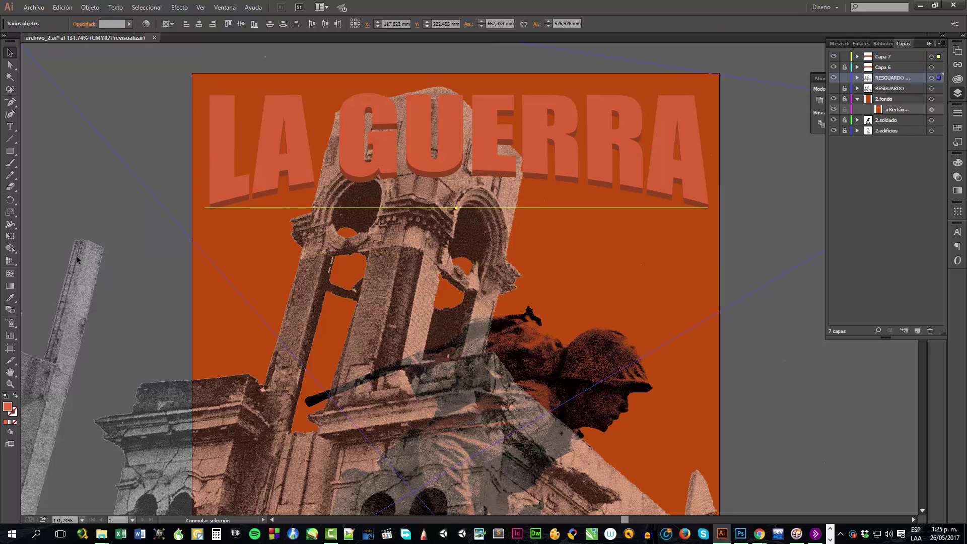
{"action": "key", "text": "ctrl+f"}
{"action": "left_click", "coordinate": [77, 256]}
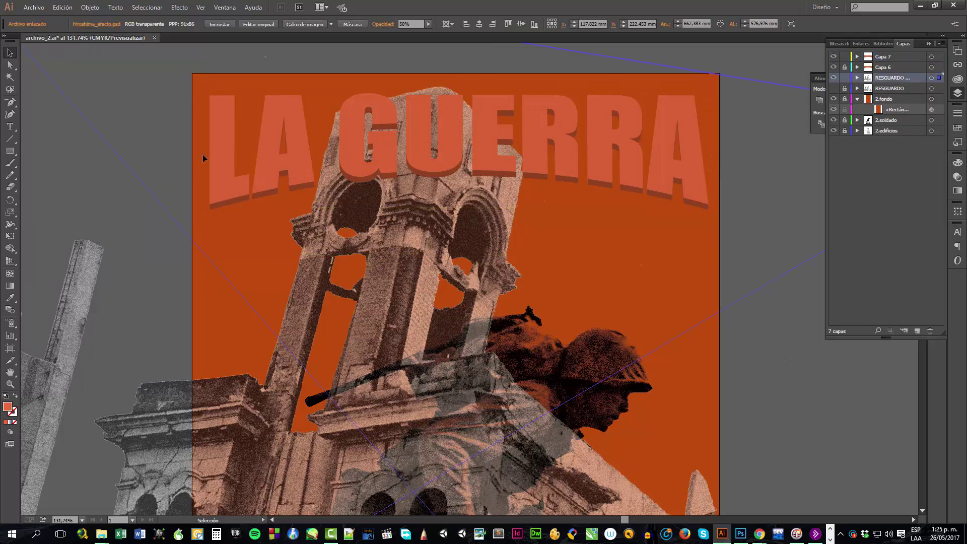
{"action": "left_click", "coordinate": [214, 150]}
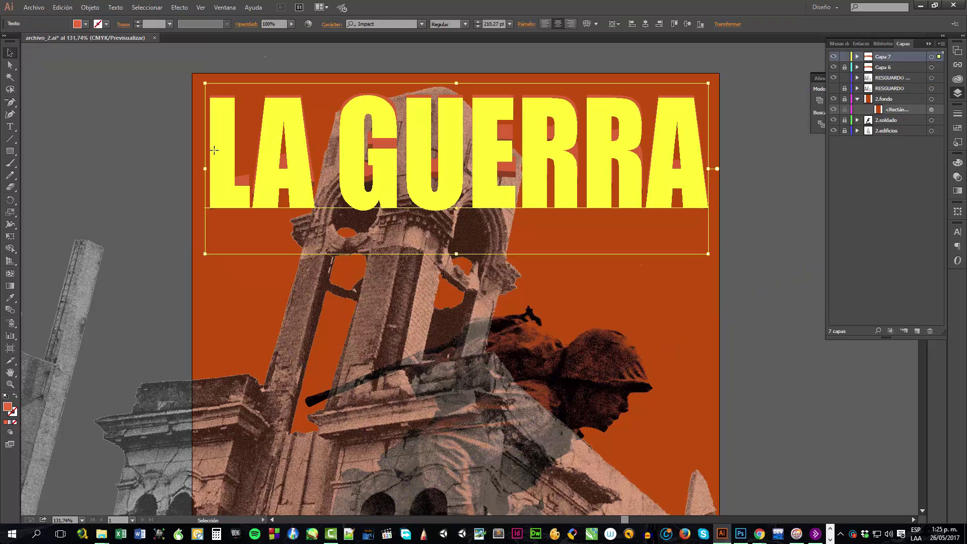
{"action": "double_click", "coordinate": [88, 261]}
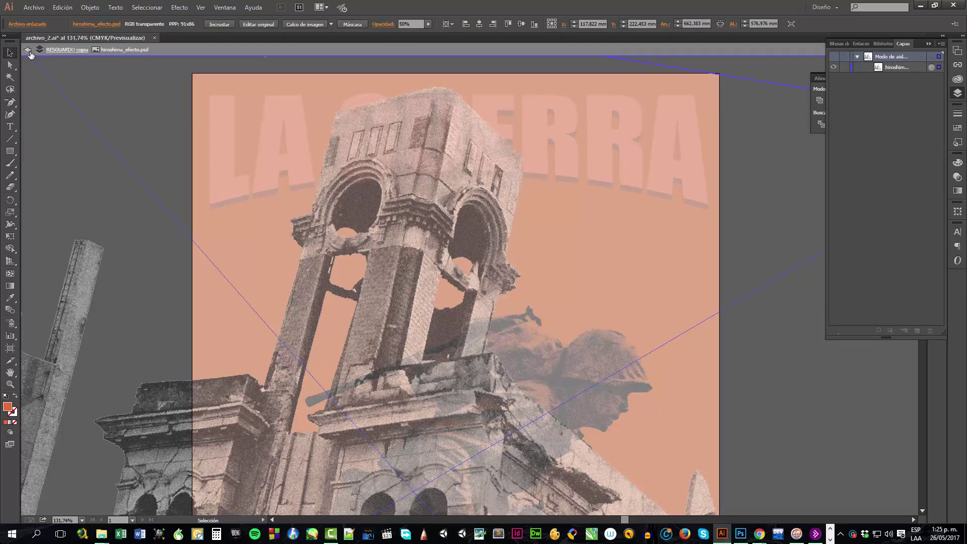
{"action": "left_click", "coordinate": [28, 50]}
{"action": "left_click", "coordinate": [27, 50]}
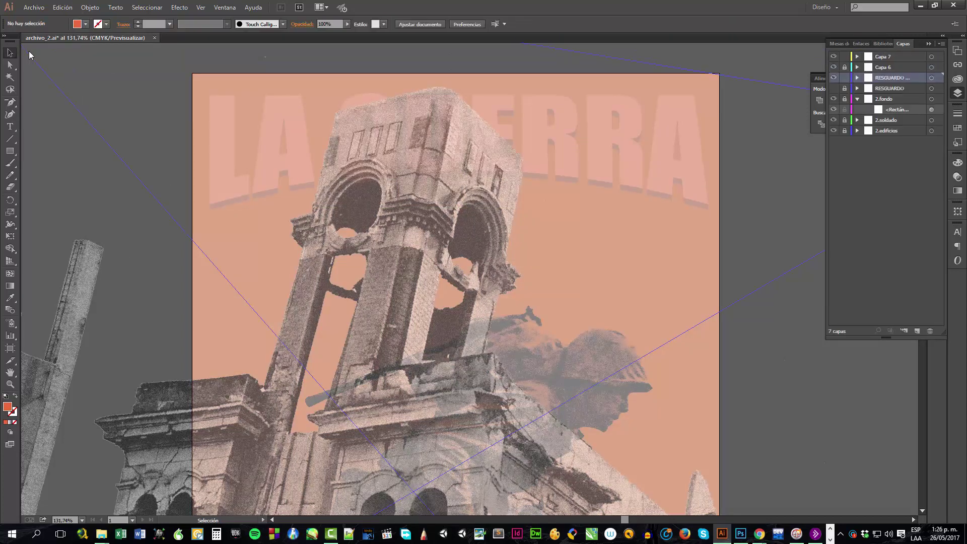
Select the duplicated title together with the building image and make a clipping mask from them.
{"action": "left_click", "coordinate": [217, 102]}
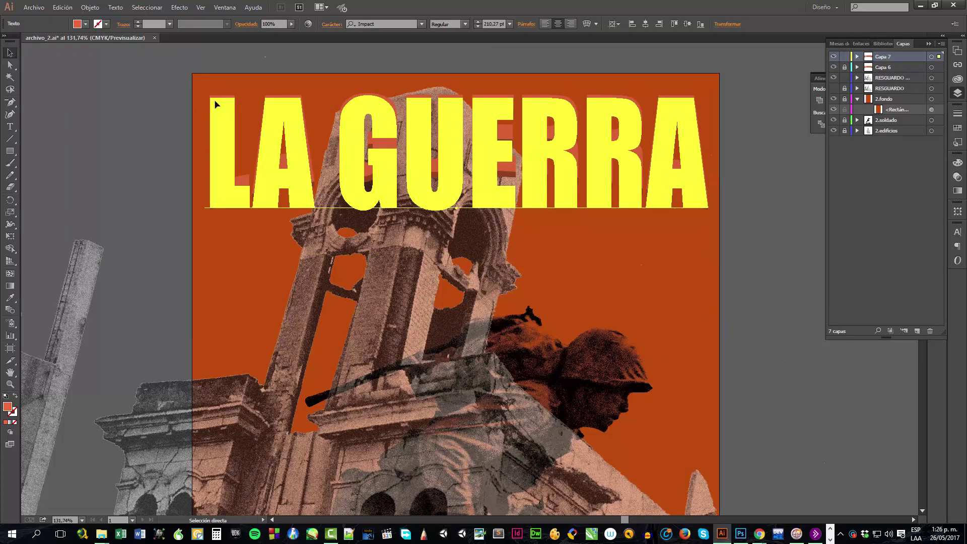
{"action": "key", "text": "ctrl+minus"}
{"action": "key", "text": "ctrl+minus"}
{"action": "key", "text": "ctrl+minus"}
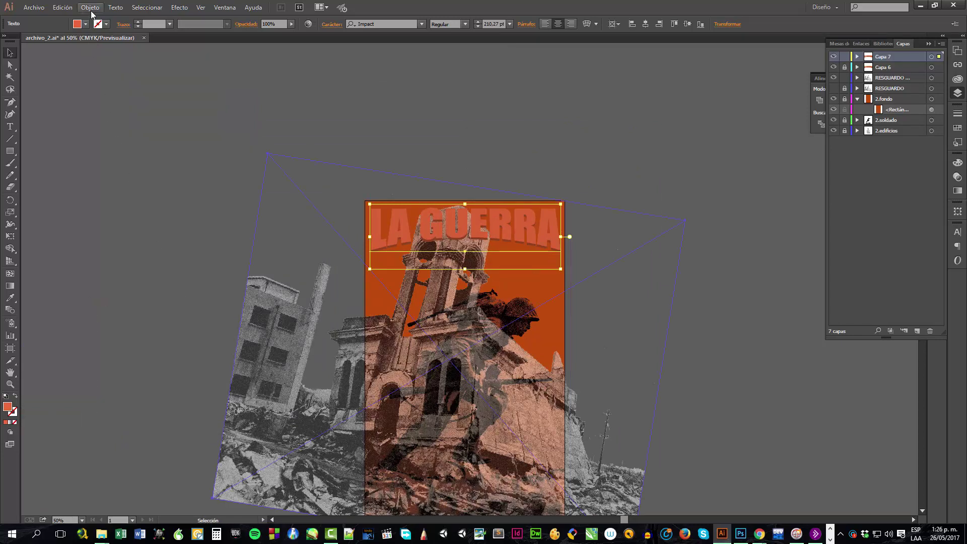
{"action": "key", "text": "ctrl+7"}
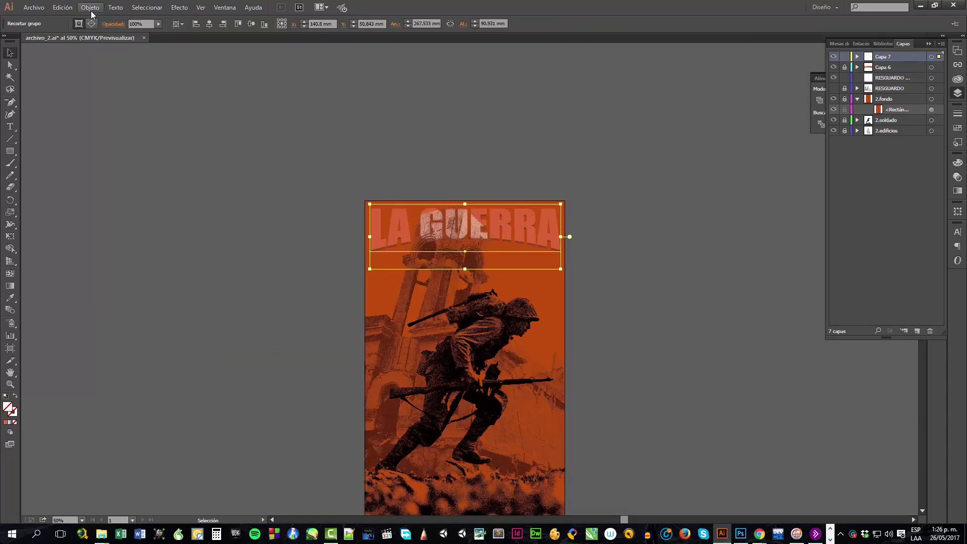
{"action": "left_click", "coordinate": [631, 190]}
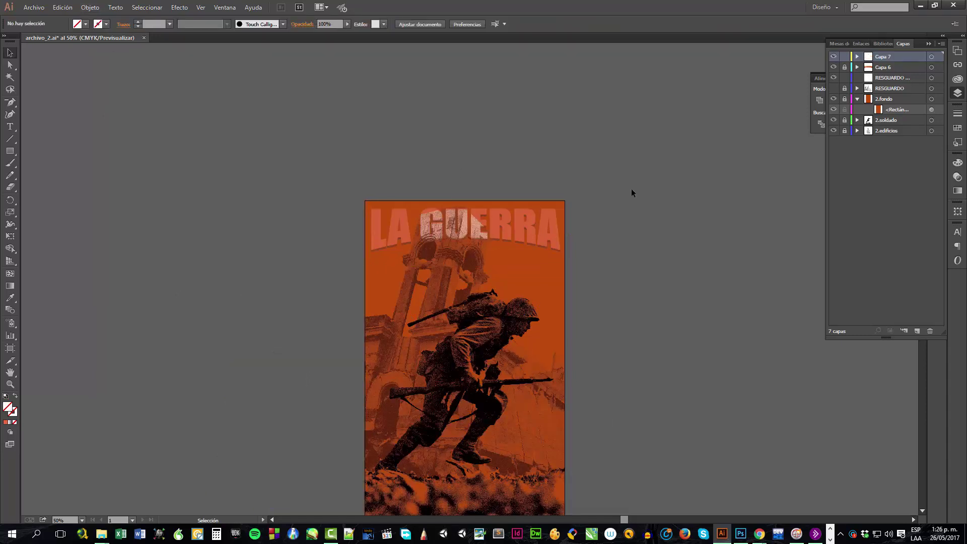
Lock the Capa 7 layer holding the clipped title and unlock the Capa 6 layer beneath it.
{"action": "left_click_drag", "start_coordinate": [355, 191], "coordinate": [571, 300]}
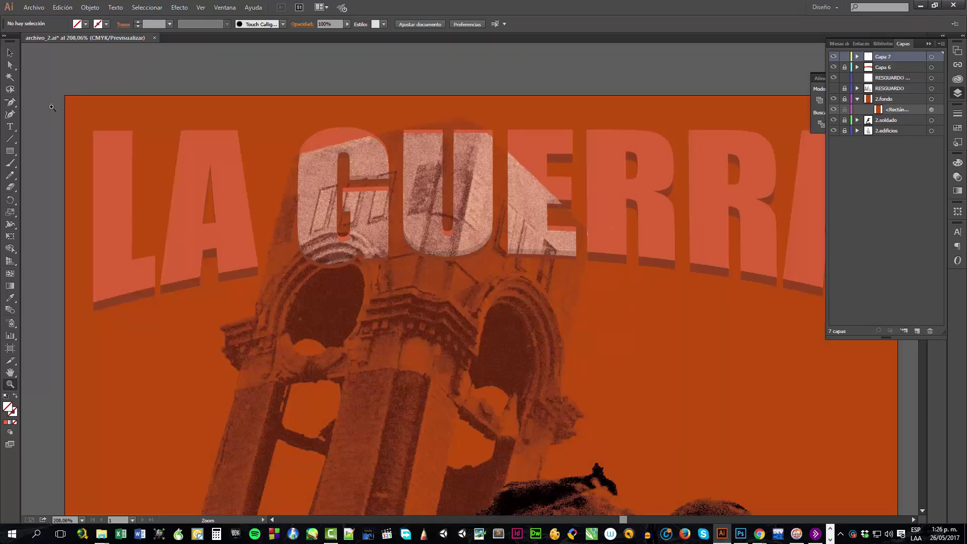
{"action": "left_click", "coordinate": [11, 54]}
{"action": "left_click", "coordinate": [120, 166]}
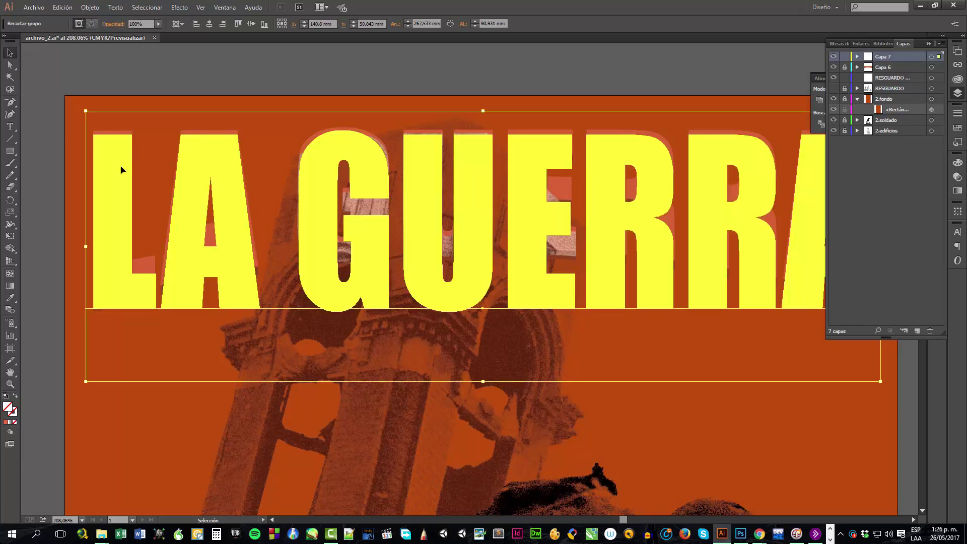
{"action": "left_click", "coordinate": [844, 55]}
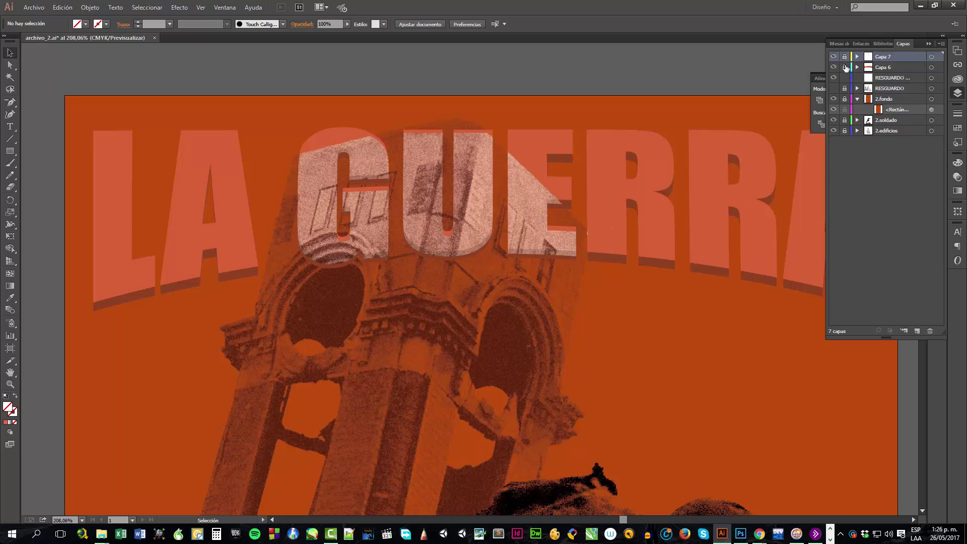
{"action": "left_click", "coordinate": [845, 68]}
{"action": "left_click", "coordinate": [885, 67]}
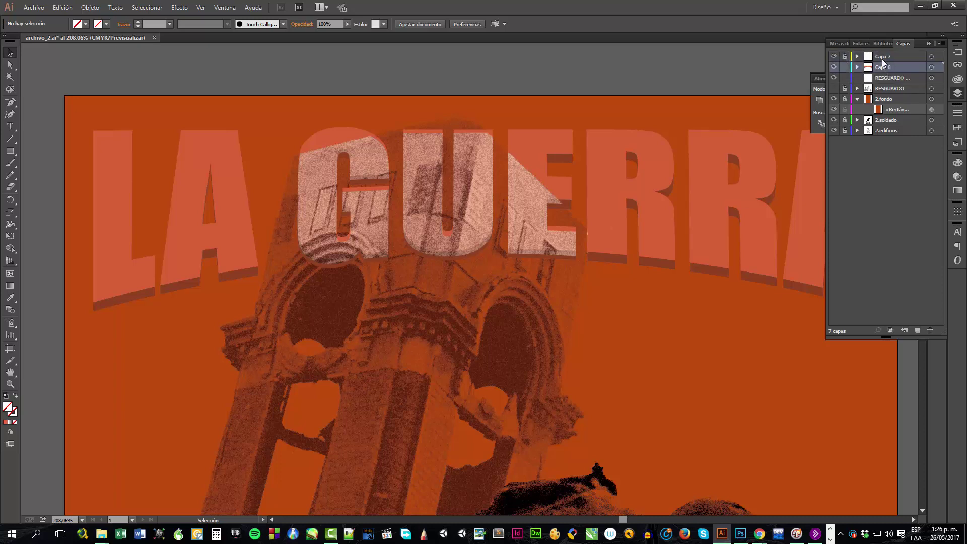
Rename the Capa 7 layer as TEXTO_RECORTE and the Capa 6 layer as TEXTO_TITULO.
{"action": "double_click", "coordinate": [882, 58]}
{"action": "type", "text": "T"}
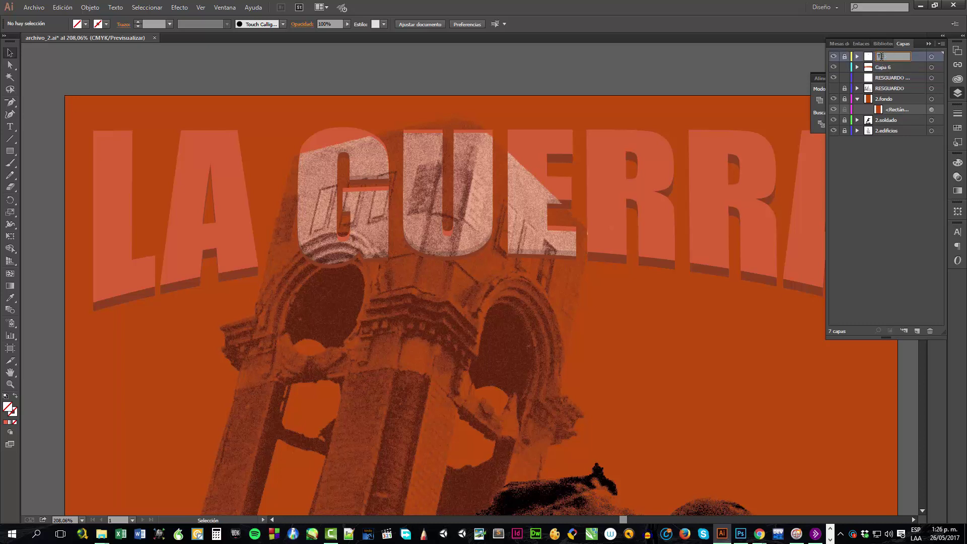
{"action": "type", "text": "EXTO_RECORTE"}
{"action": "key", "text": "Return"}
{"action": "double_click", "coordinate": [885, 67]}
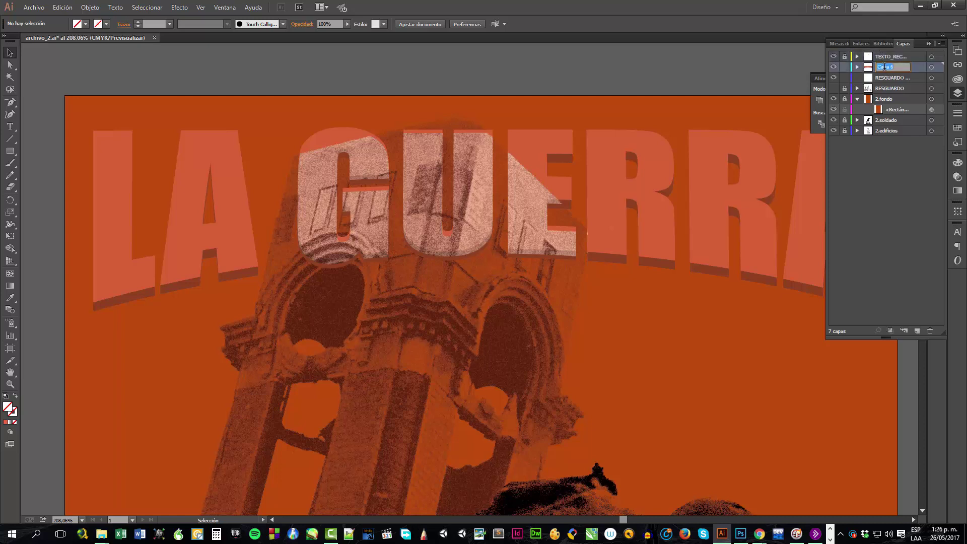
{"action": "type", "text": "TE"}
{"action": "type", "text": "XTO_TITULO"}
{"action": "key", "text": "Return"}
Select the LA GUERRA text on the TEXTO_TITULO layer and expand its appearance into editable shapes.
{"action": "double_click", "coordinate": [92, 146]}
{"action": "key", "text": "ctrl+a"}
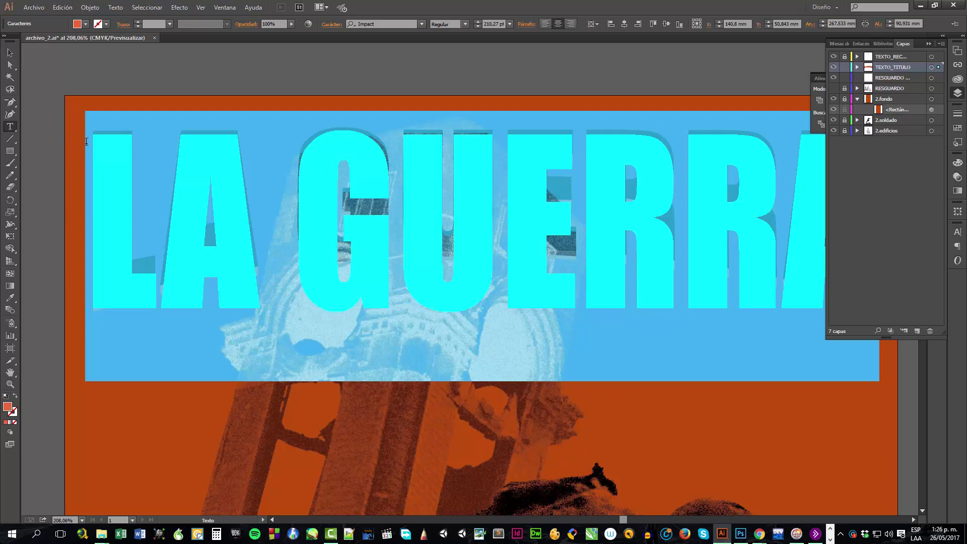
{"action": "left_click", "coordinate": [13, 57]}
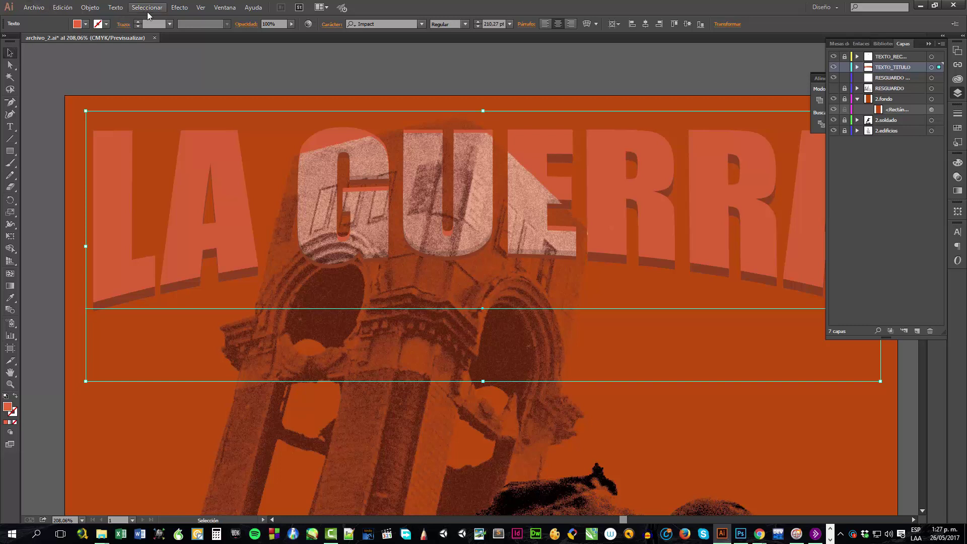
{"action": "left_click", "coordinate": [164, 8]}
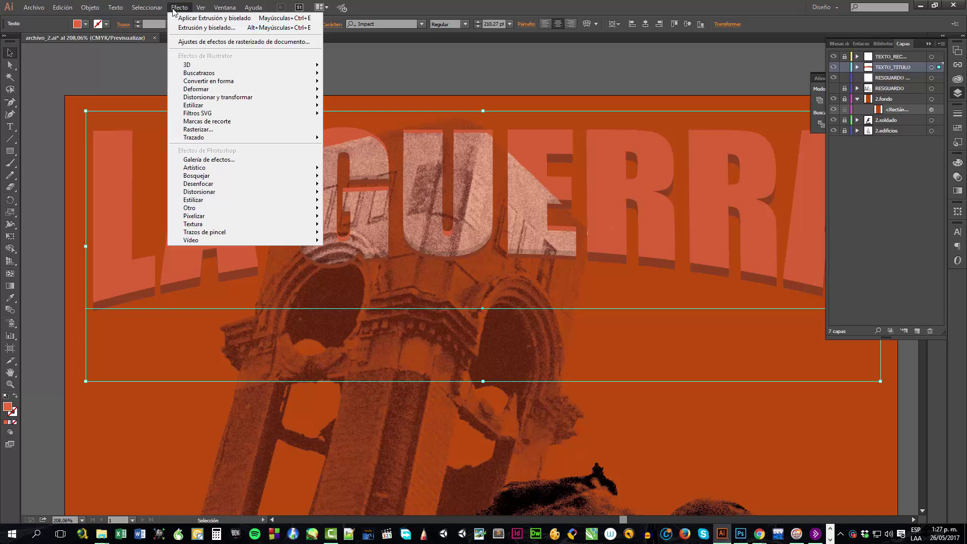
{"action": "mouse_move", "coordinate": [89, 11]}
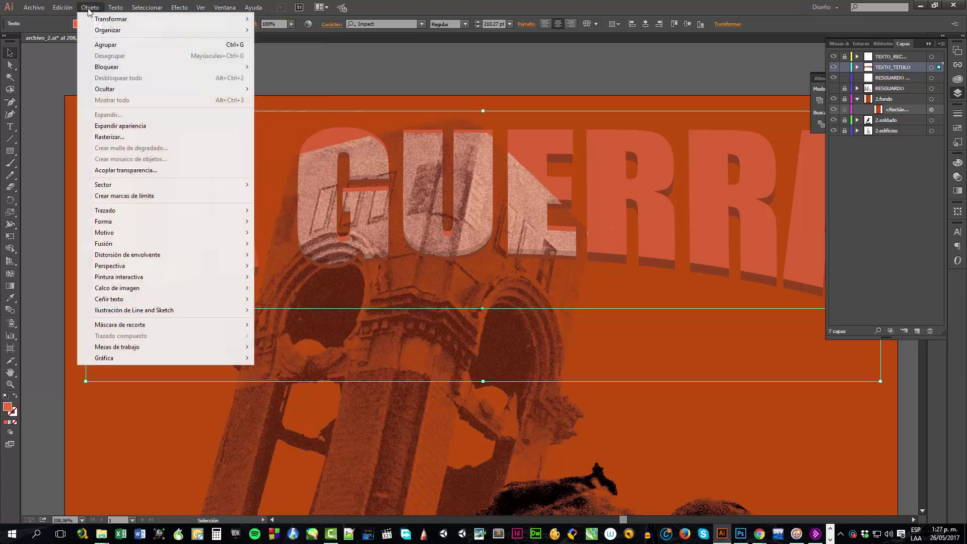
{"action": "left_click", "coordinate": [104, 126]}
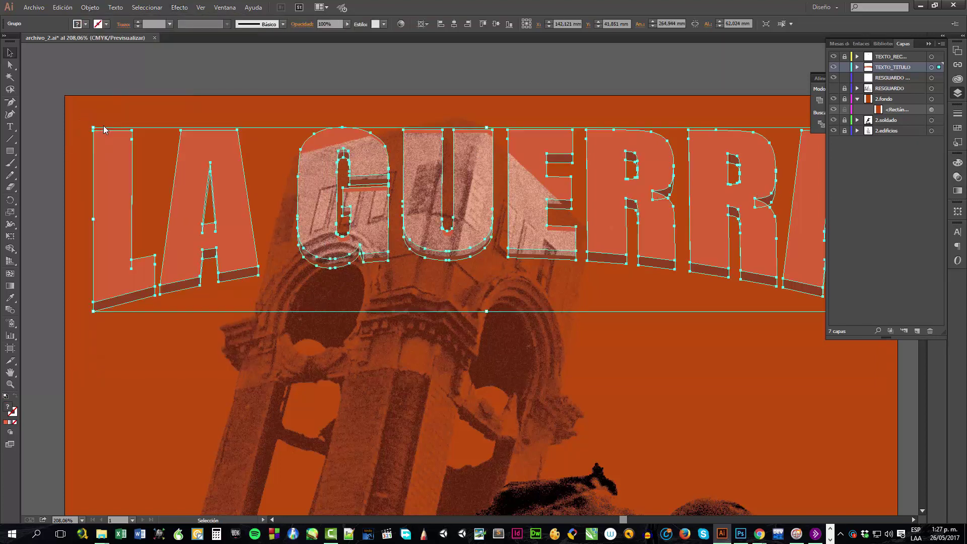
{"action": "left_click", "coordinate": [120, 85]}
{"action": "double_click", "coordinate": [129, 154]}
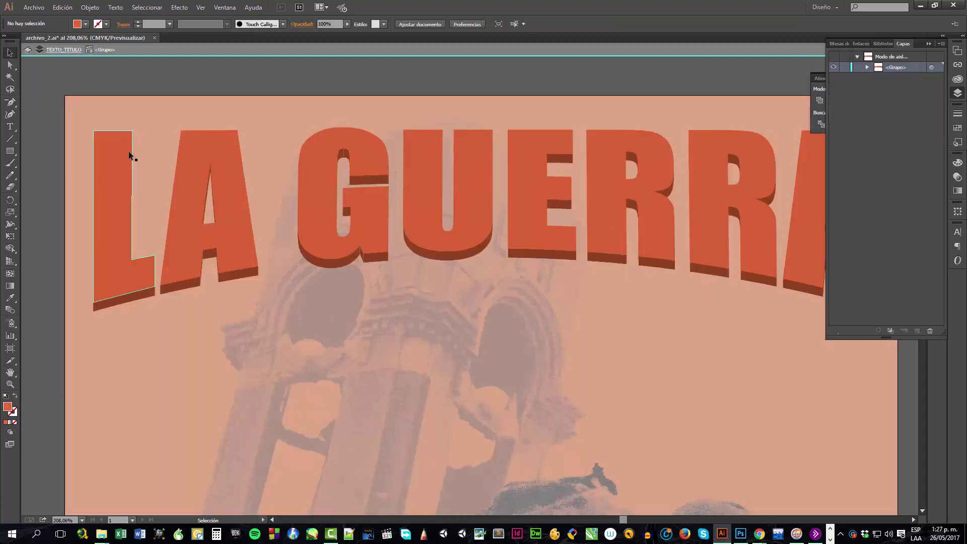
{"action": "left_click", "coordinate": [28, 50]}
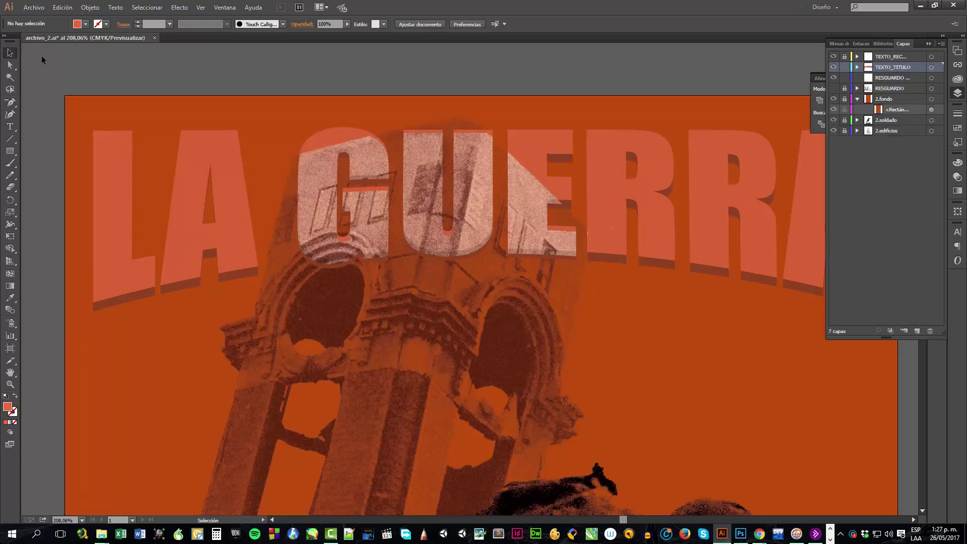
Ungroup the expanded LA GUERRA title repeatedly until all its nested groups are separated, and clear the selection.
{"action": "left_click", "coordinate": [106, 150]}
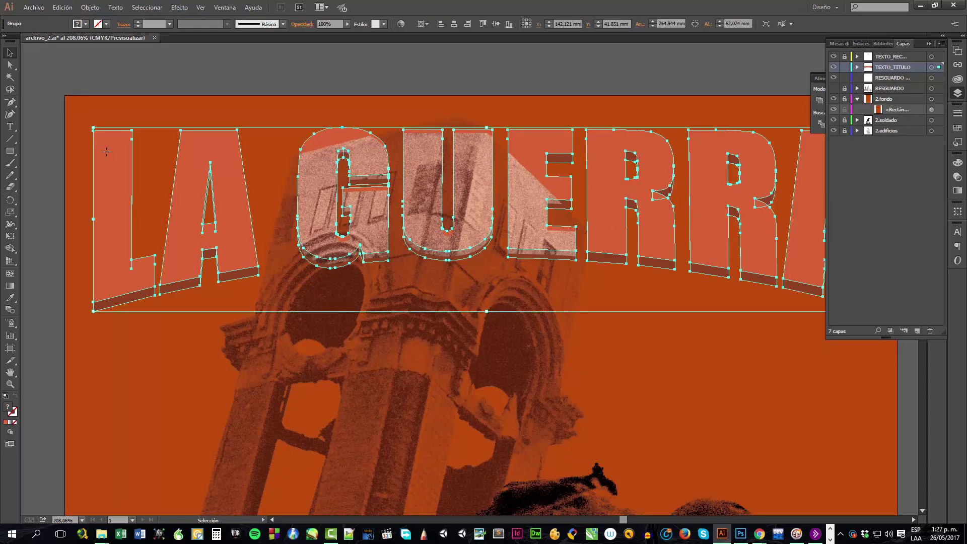
{"action": "left_click", "coordinate": [90, 7]}
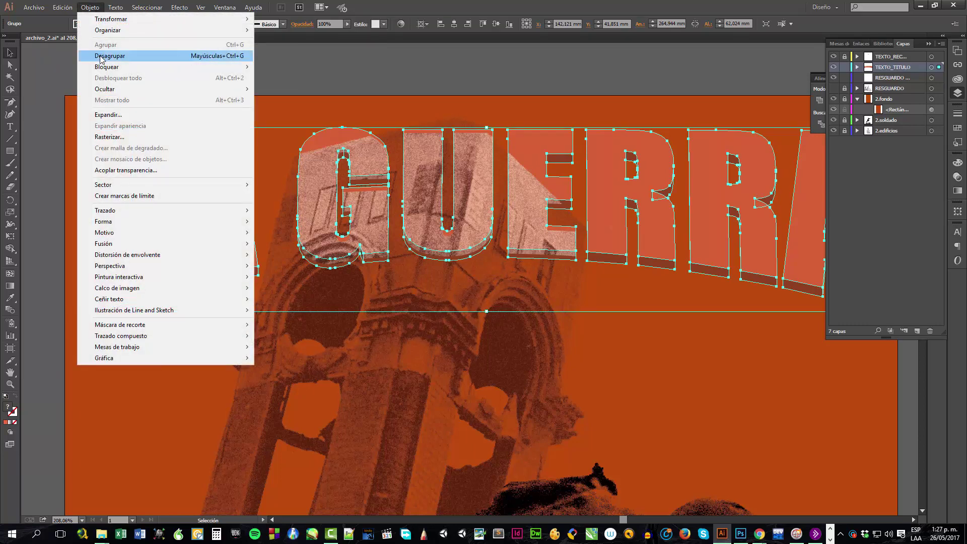
{"action": "left_click", "coordinate": [110, 56]}
{"action": "left_click", "coordinate": [94, 9]}
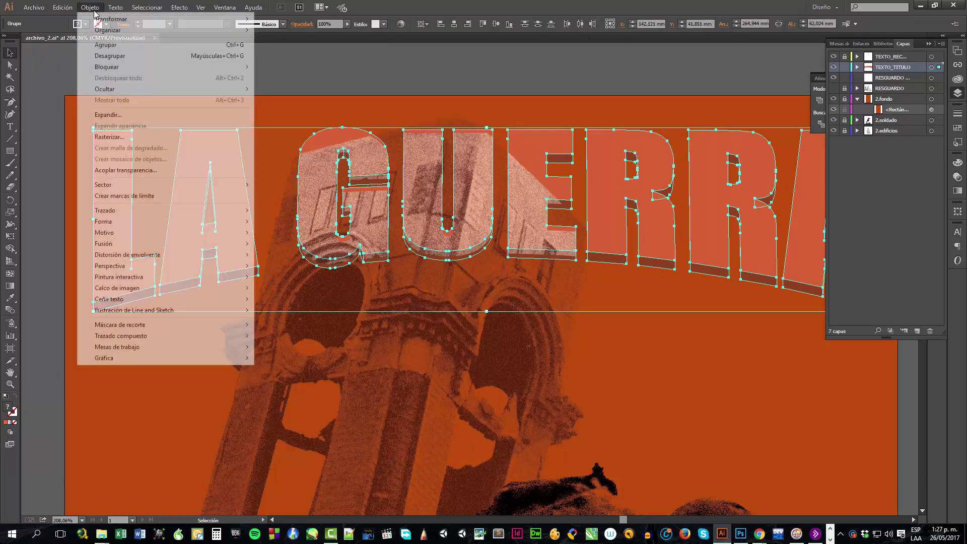
{"action": "left_click", "coordinate": [99, 56]}
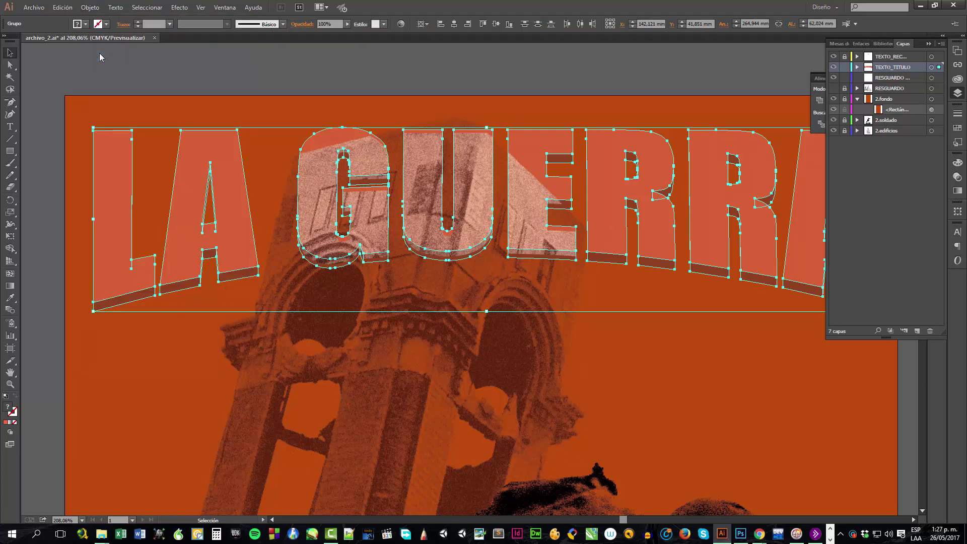
{"action": "left_click", "coordinate": [91, 7]}
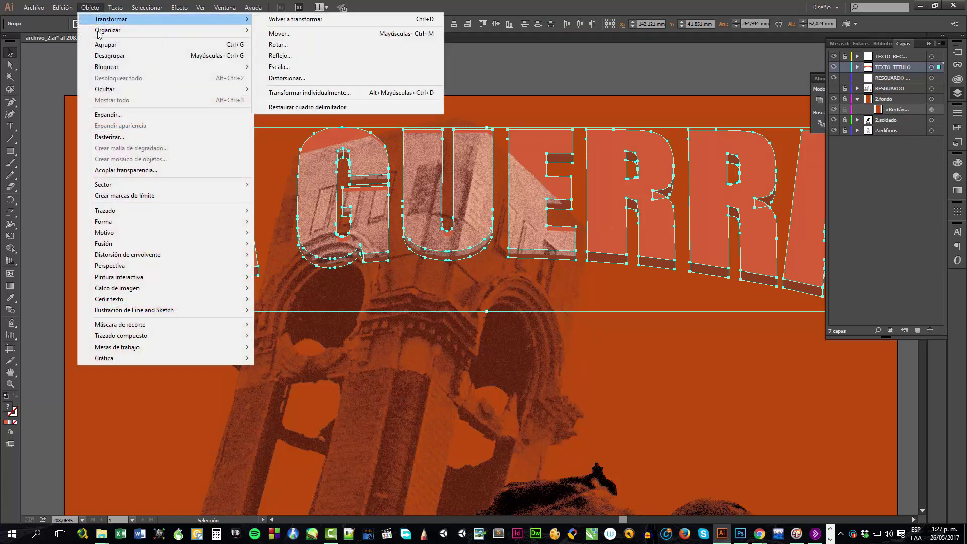
{"action": "left_click", "coordinate": [99, 56]}
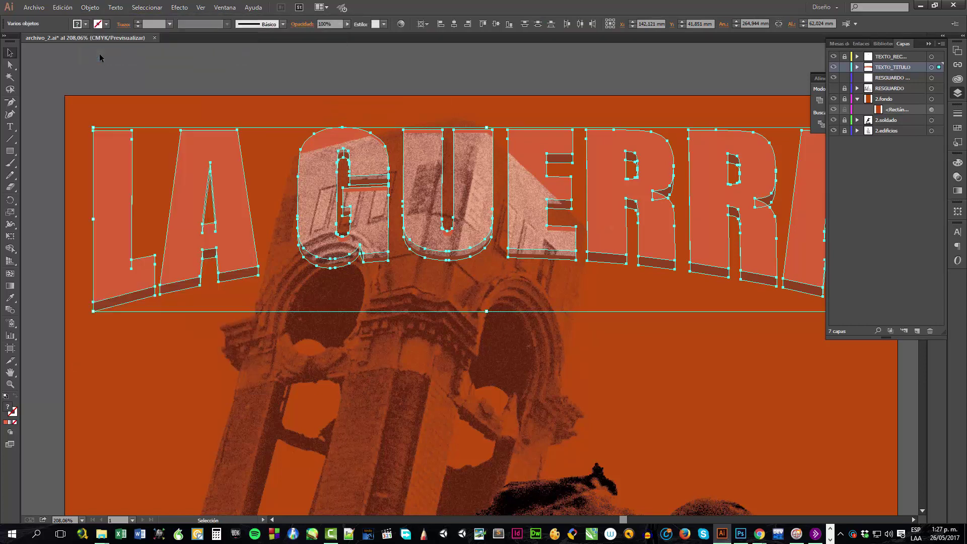
{"action": "key", "text": "ctrl+shift+g"}
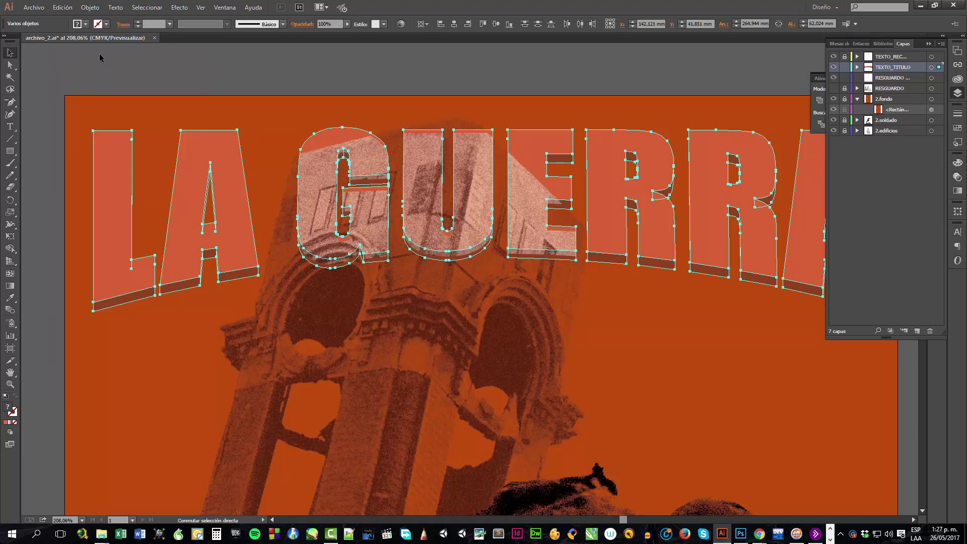
{"action": "left_click", "coordinate": [91, 7]}
{"action": "mouse_move", "coordinate": [231, 66]}
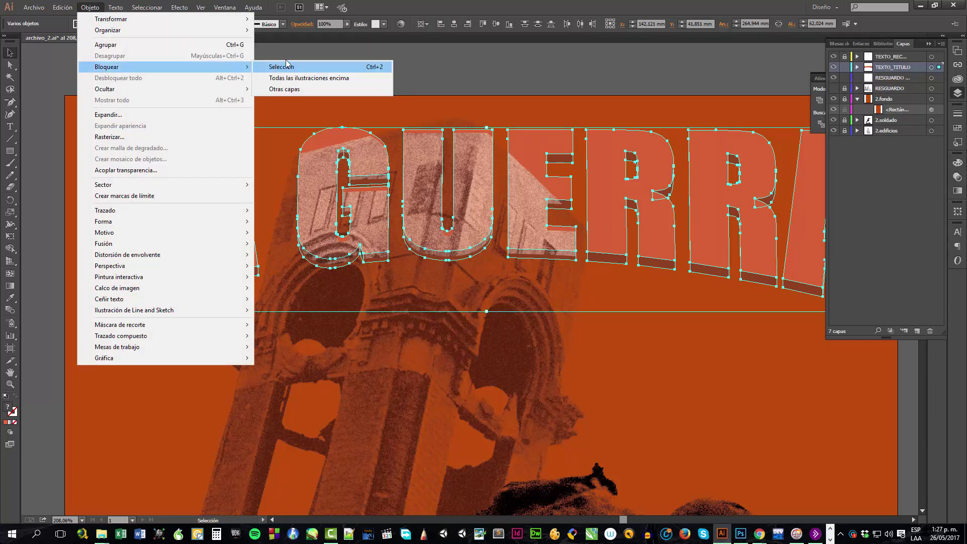
{"action": "left_click", "coordinate": [288, 64]}
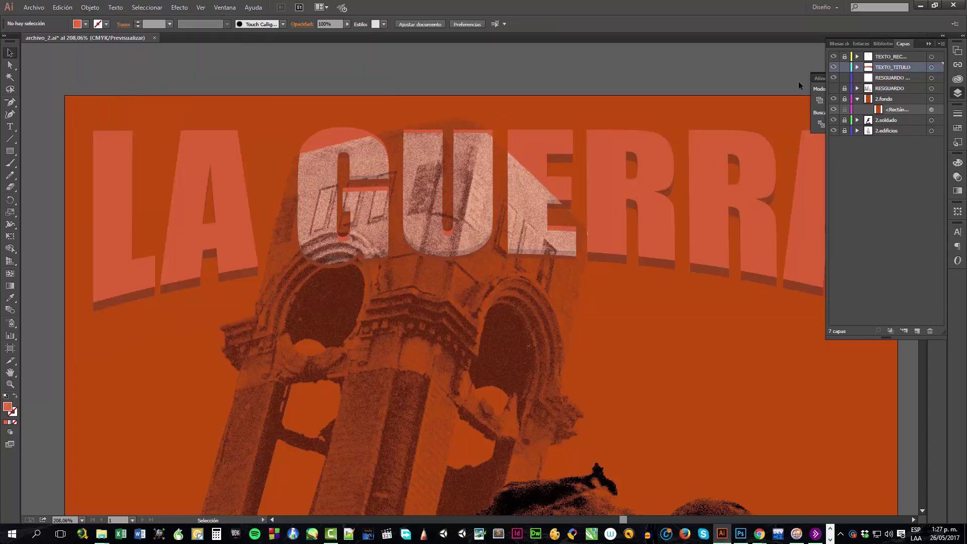
Hide every layer except TEXTO_TITULO so only the expanded title is shown.
{"action": "left_click_drag", "start_coordinate": [834, 68], "coordinate": [831, 130]}
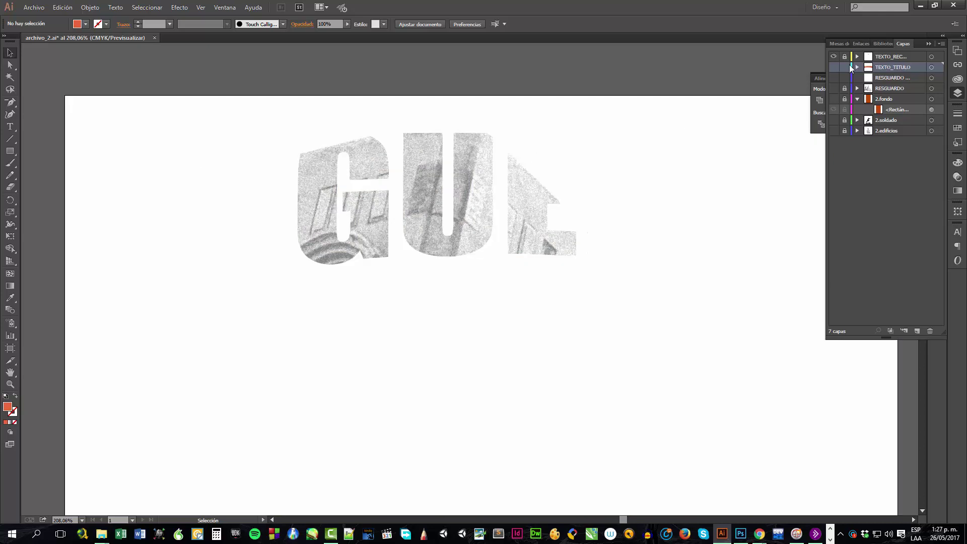
{"action": "left_click", "coordinate": [834, 57]}
{"action": "key", "text": "ctrl+y"}
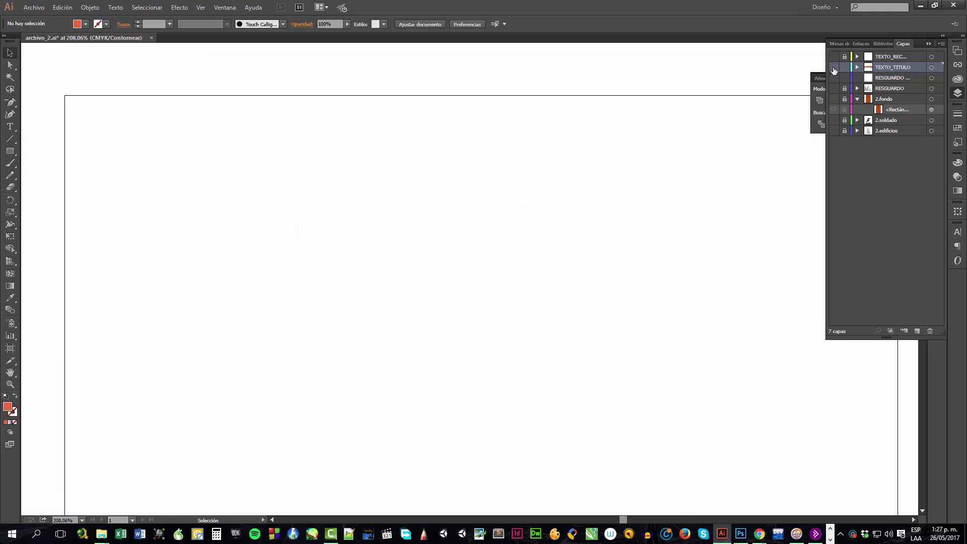
{"action": "left_click", "coordinate": [834, 68]}
{"action": "key", "text": "ctrl+y"}
Select all the light orange front faces of the title by colour with the Magic Wand and unite them.
{"action": "left_click", "coordinate": [116, 141]}
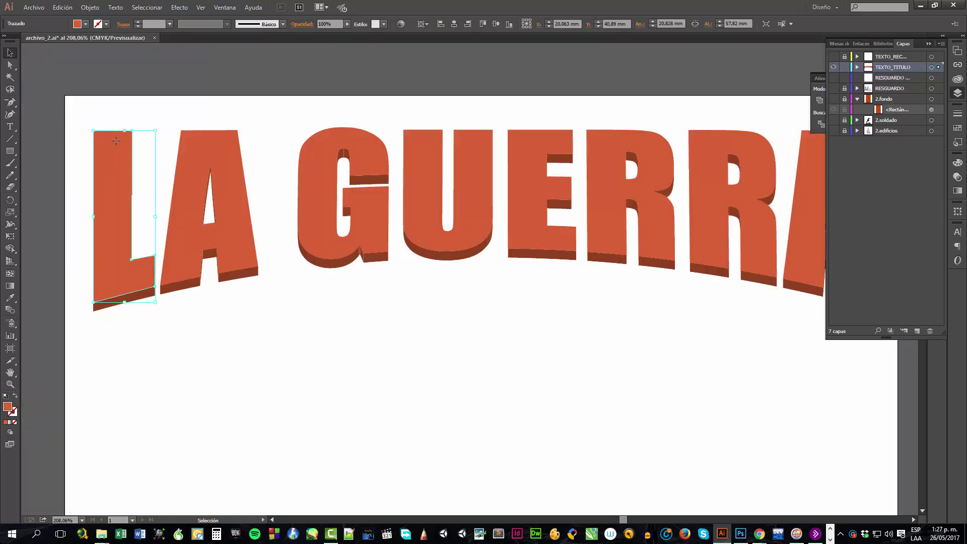
{"action": "left_click", "coordinate": [11, 77]}
{"action": "left_click", "coordinate": [111, 147]}
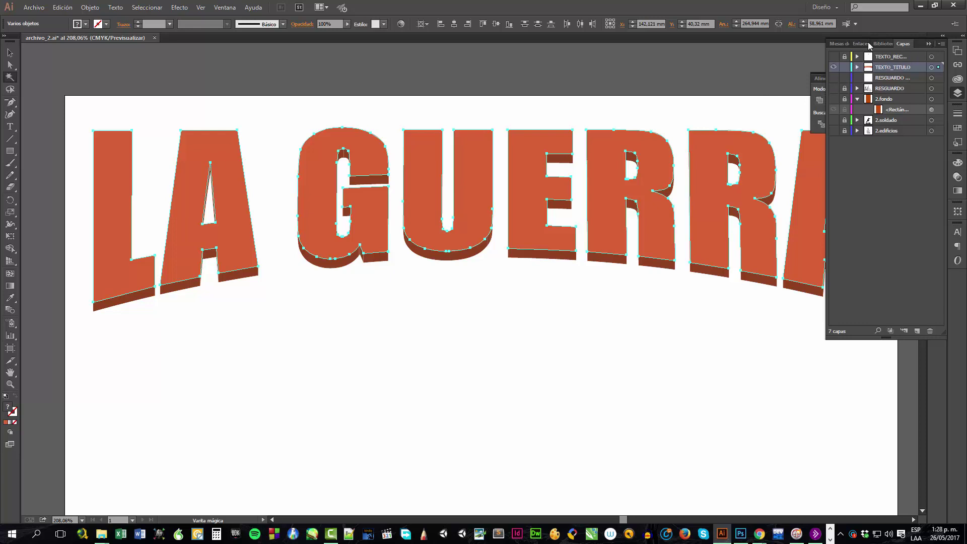
{"action": "left_click", "coordinate": [928, 43]}
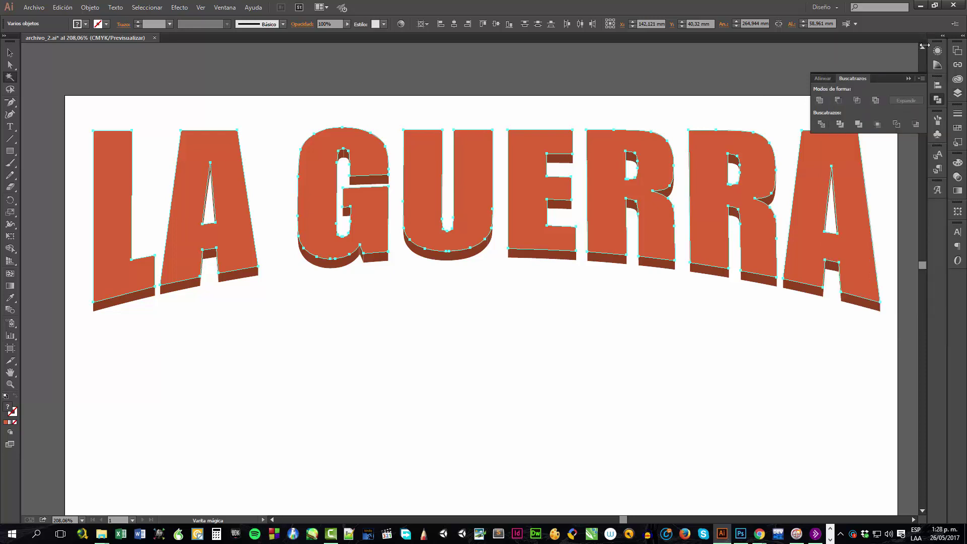
{"action": "left_click", "coordinate": [821, 99]}
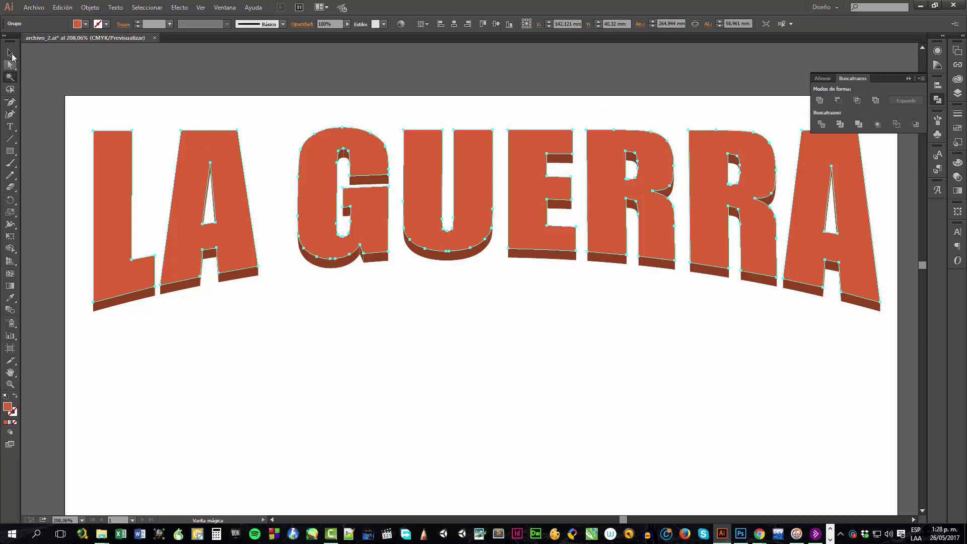
Move the united front faces about 90 mm down, clear of the extrusion, and unite all the dark side pieces.
{"action": "left_click", "coordinate": [10, 53]}
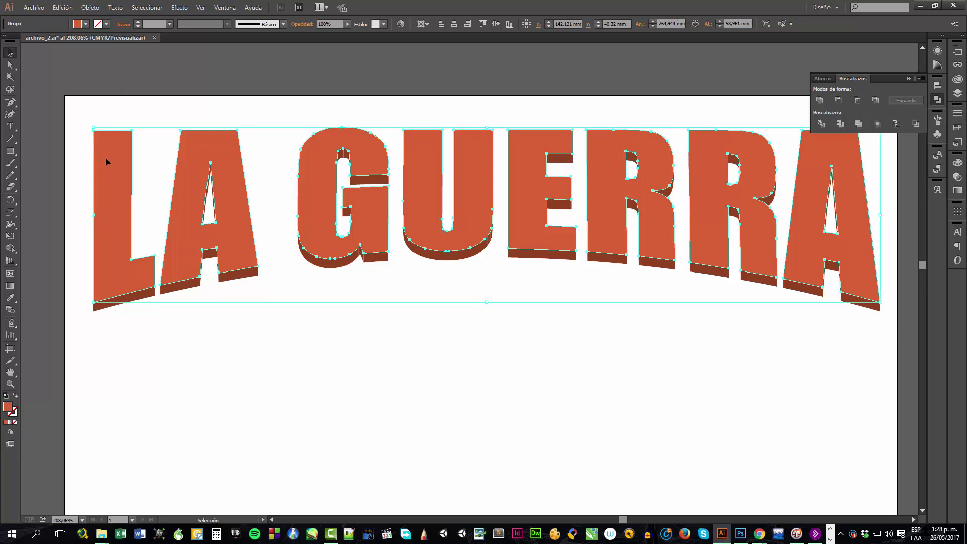
{"action": "left_click_drag", "start_coordinate": [106, 162], "coordinate": [113, 429]}
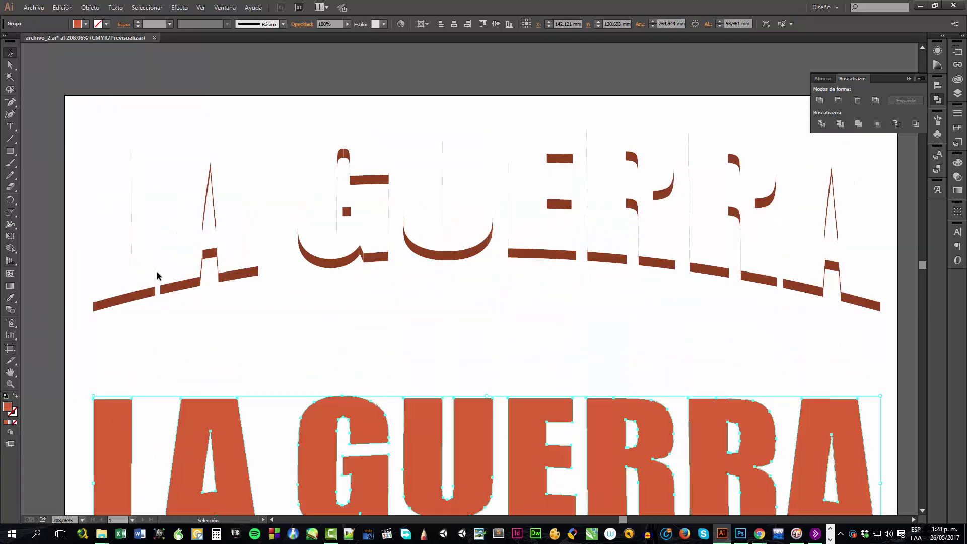
{"action": "left_click_drag", "start_coordinate": [53, 83], "coordinate": [156, 313]}
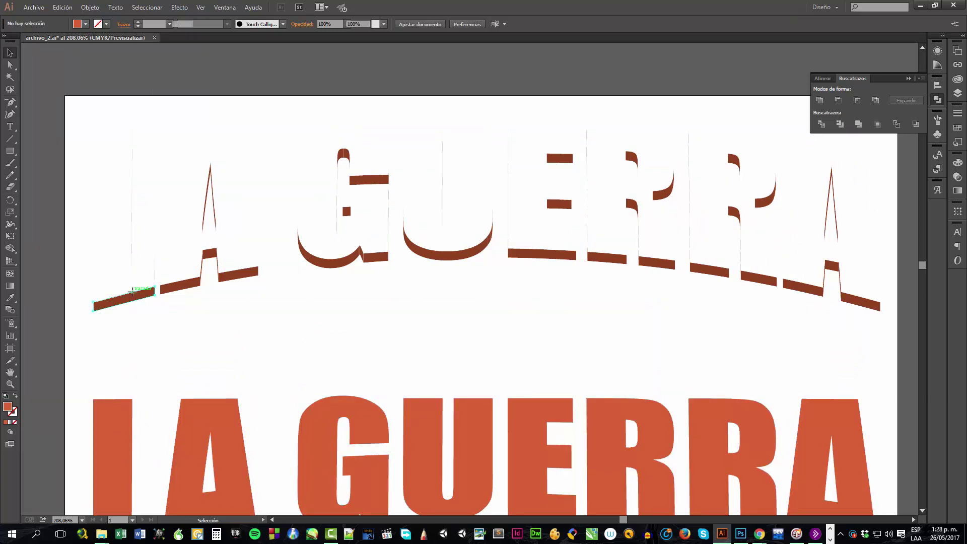
{"action": "left_click", "coordinate": [132, 292]}
{"action": "left_click_drag", "start_coordinate": [51, 79], "coordinate": [888, 332]}
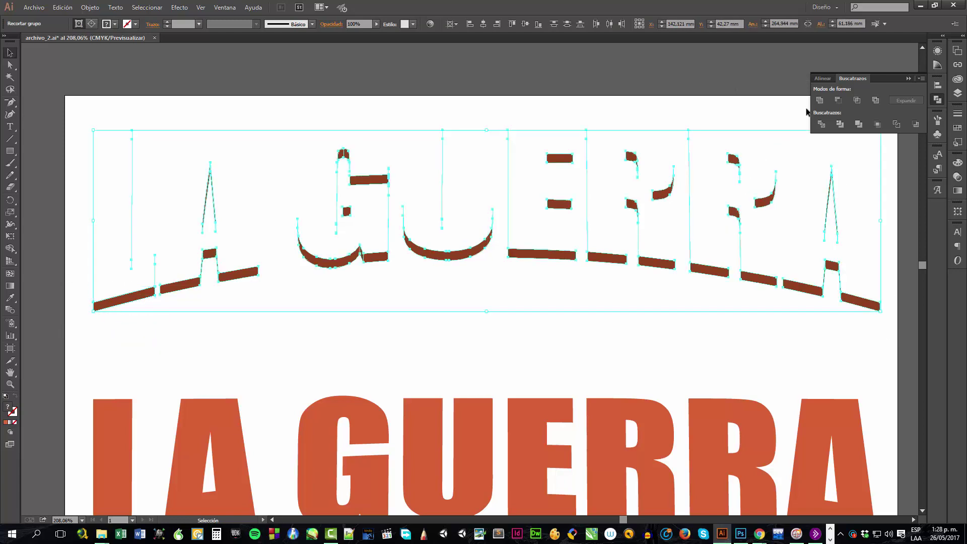
{"action": "left_click", "coordinate": [821, 101]}
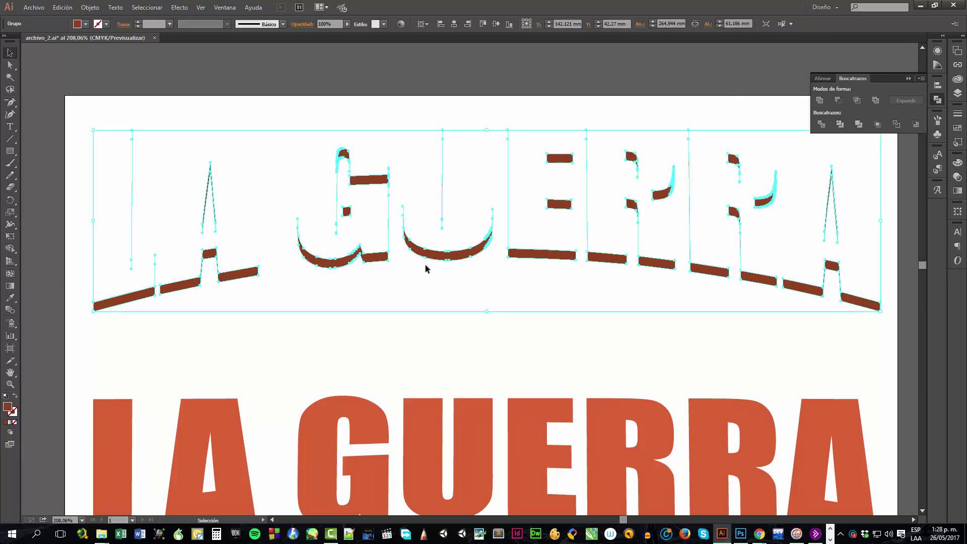
Move the light orange front faces back up and align their lower edges exactly with the dark extrusion.
{"action": "left_click", "coordinate": [115, 415]}
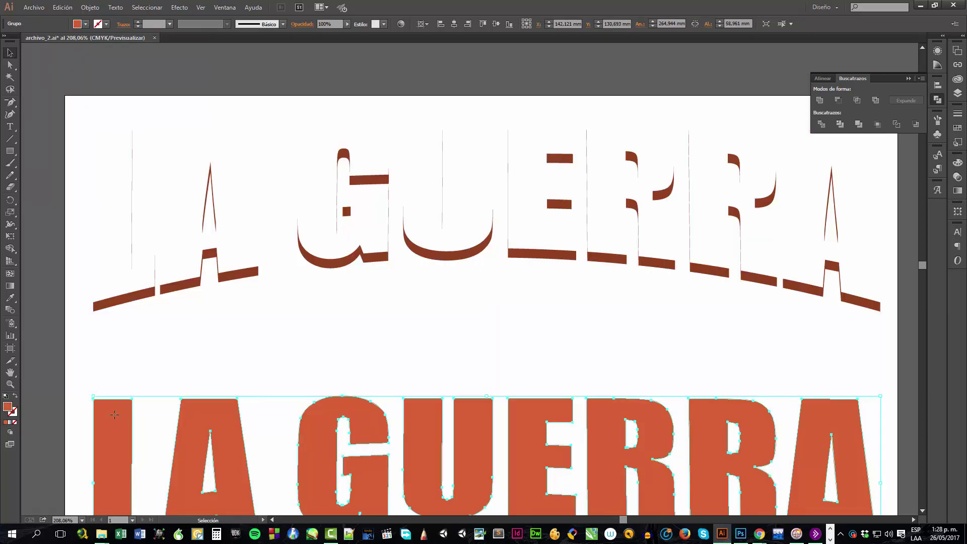
{"action": "left_click_drag", "start_coordinate": [114, 414], "coordinate": [133, 138]}
{"action": "key", "text": "z"}
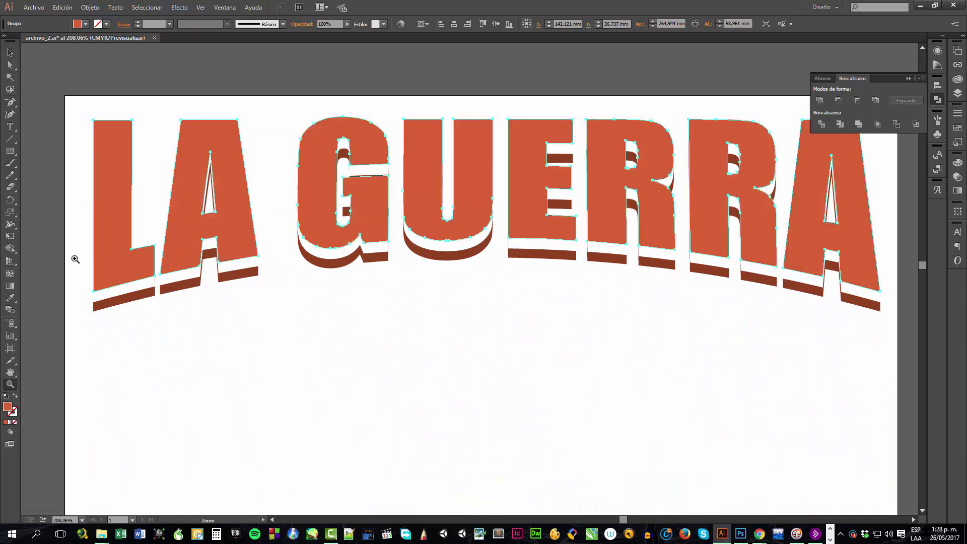
{"action": "left_click_drag", "start_coordinate": [72, 259], "coordinate": [136, 332]}
{"action": "left_click", "coordinate": [9, 53]}
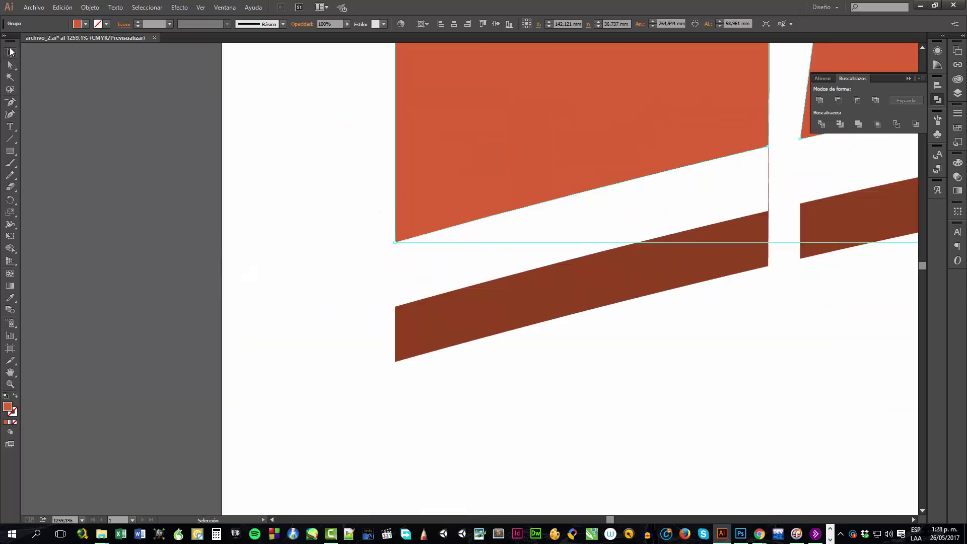
{"action": "double_click", "coordinate": [459, 179]}
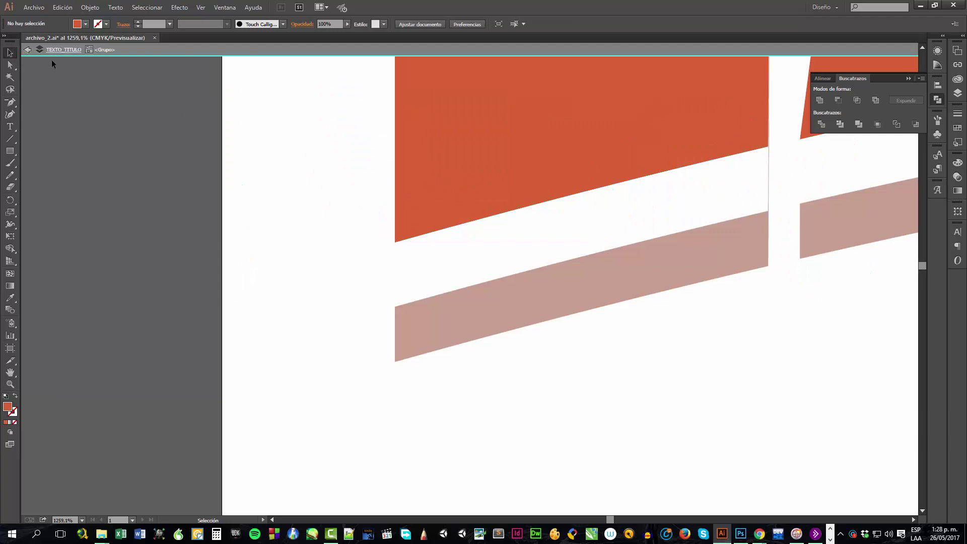
{"action": "left_click", "coordinate": [28, 51]}
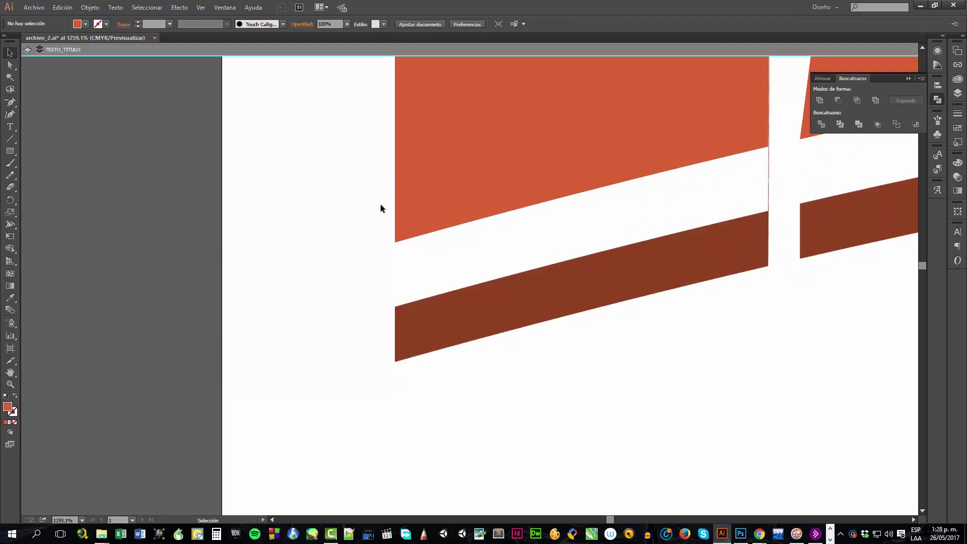
{"action": "left_click_drag", "start_coordinate": [406, 215], "coordinate": [406, 281]}
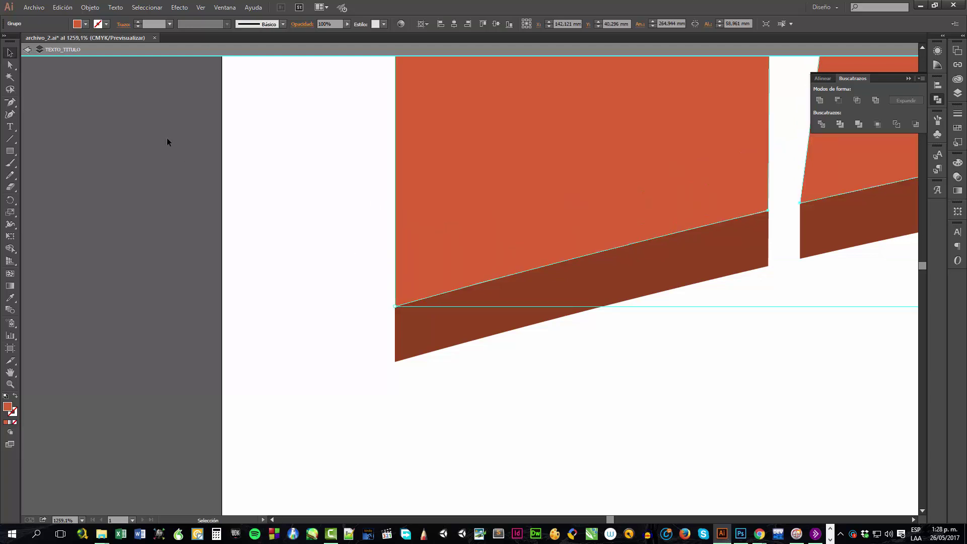
{"action": "left_click", "coordinate": [94, 7]}
{"action": "left_click", "coordinate": [93, 8]}
{"action": "left_click", "coordinate": [91, 7]}
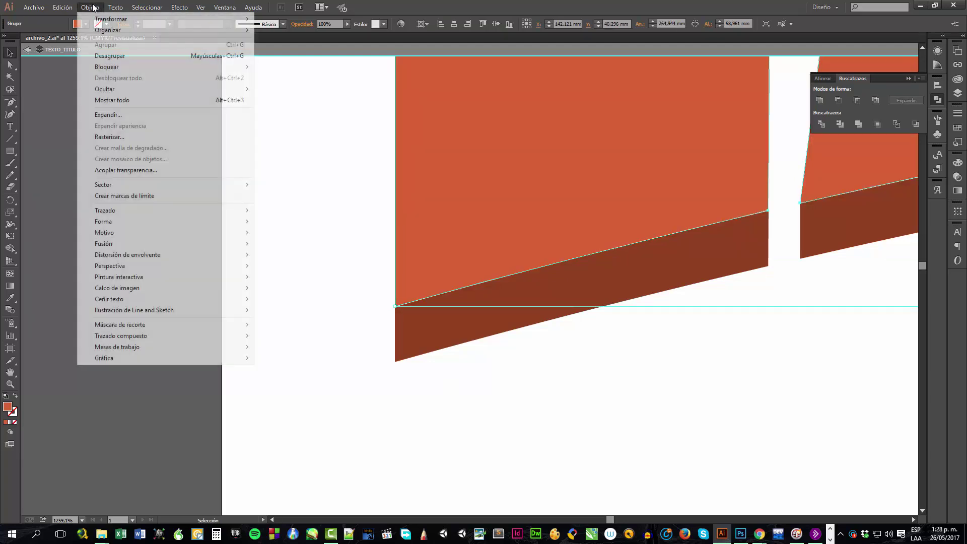
Deselect the title's front faces and exit the isolation mode of the TEXTO_TITULO layer.
{"action": "left_click", "coordinate": [41, 242]}
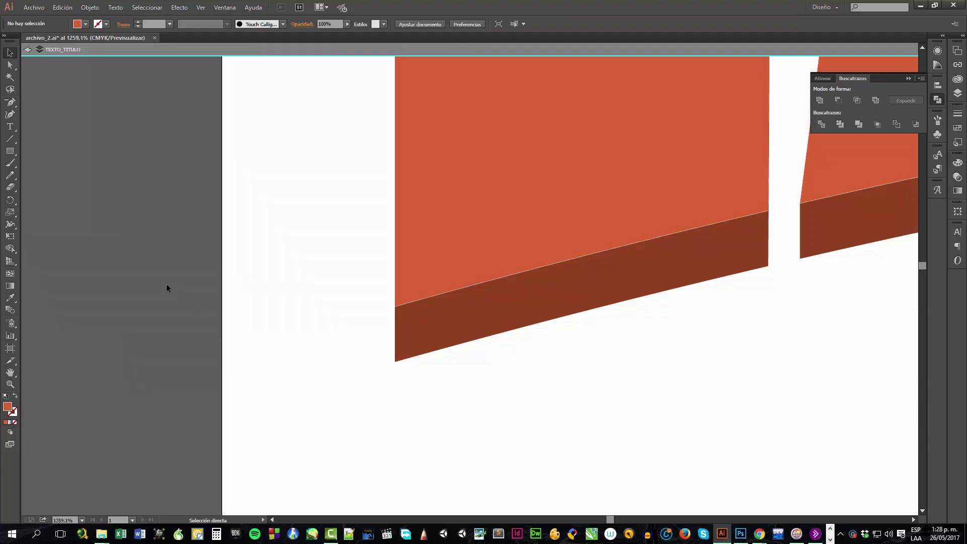
{"action": "key", "text": "ctrl+minus"}
{"action": "key", "text": "ctrl+minus"}
{"action": "key", "text": "ctrl+minus"}
{"action": "key", "text": "ctrl+minus"}
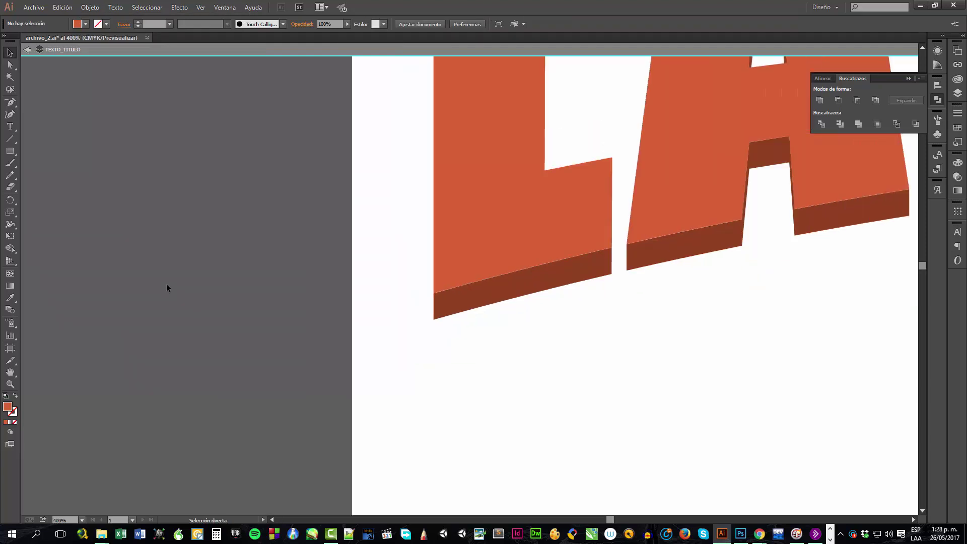
{"action": "key", "text": "ctrl+minus"}
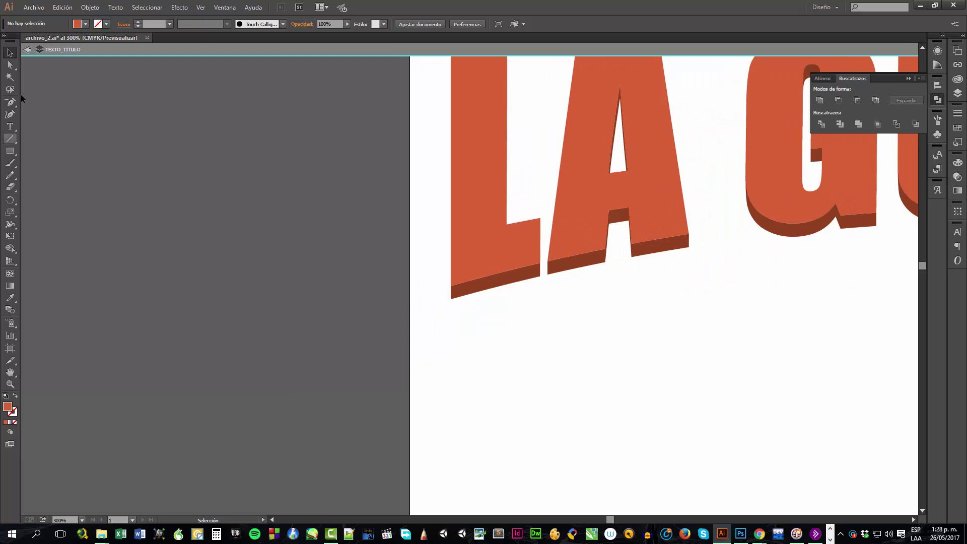
{"action": "left_click", "coordinate": [27, 49]}
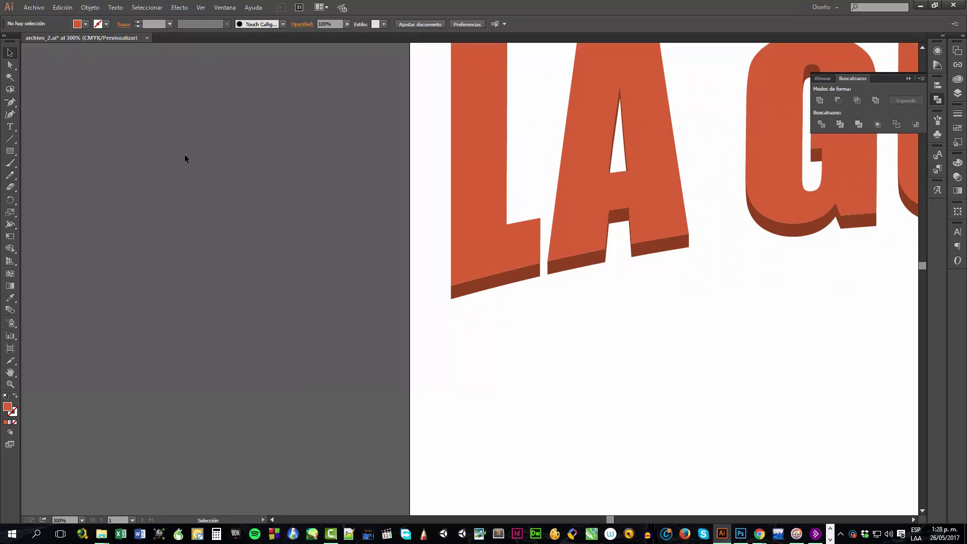
{"action": "key", "text": "a"}
{"action": "key", "text": "ctrl+minus"}
{"action": "key", "text": "ctrl+minus"}
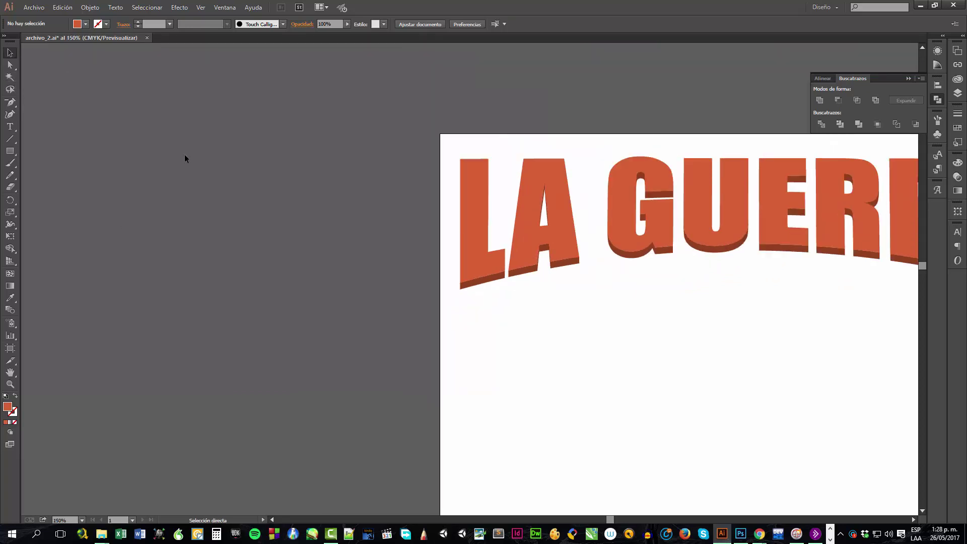
{"action": "key", "text": "ctrl+minus"}
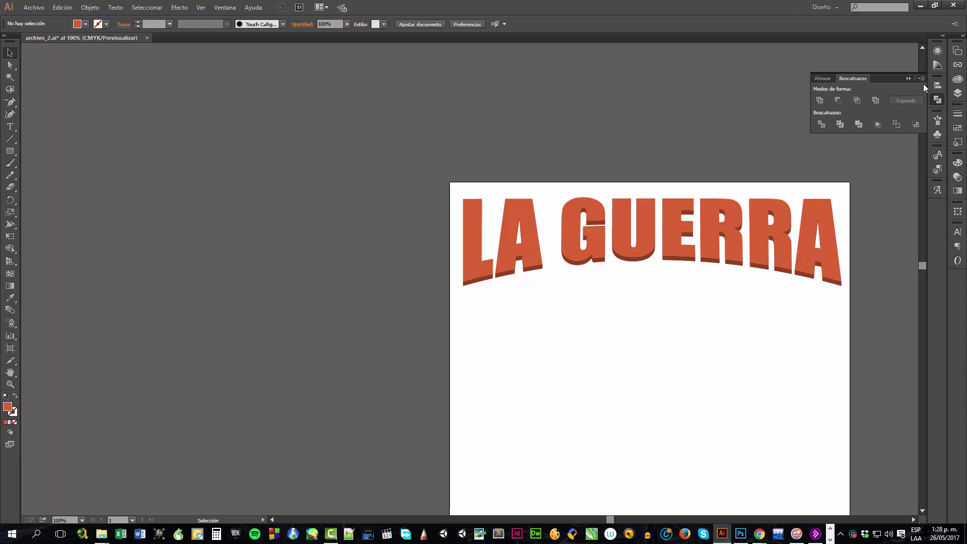
Make all hidden layers visible again: TEXTO_REC, both RESGUARDO layers, 2.fondo, 2.soldado and 2.edificios.
{"action": "left_click", "coordinate": [958, 93]}
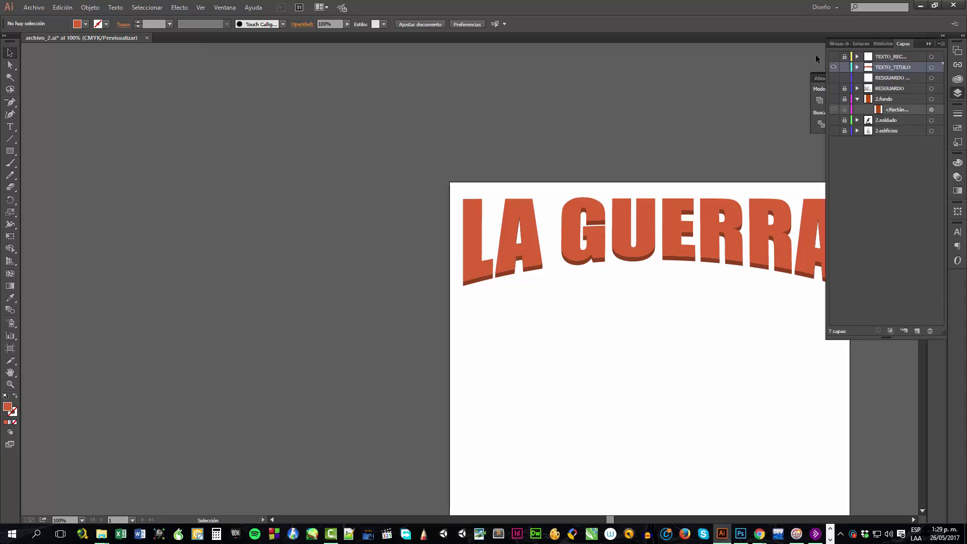
{"action": "left_click", "coordinate": [834, 56]}
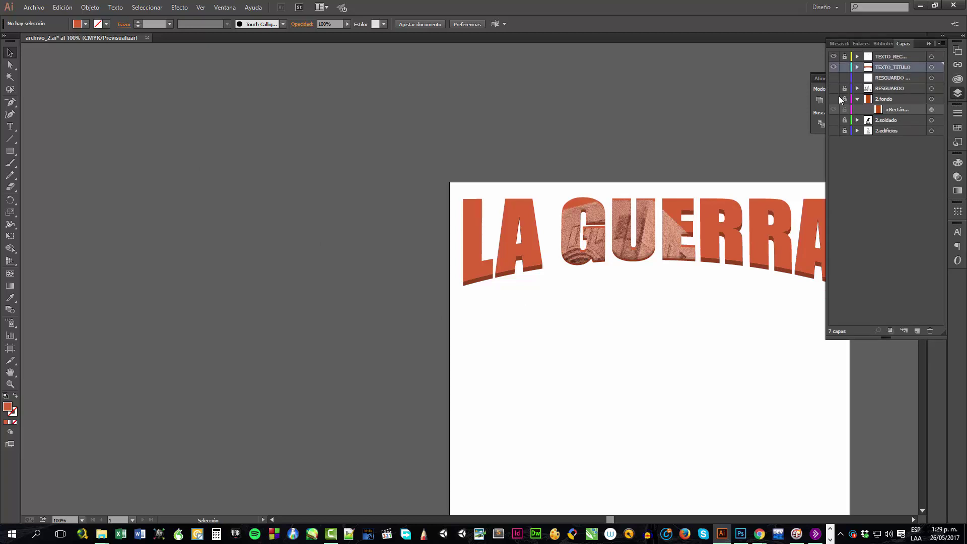
{"action": "left_click", "coordinate": [834, 78]}
{"action": "left_click", "coordinate": [834, 89]}
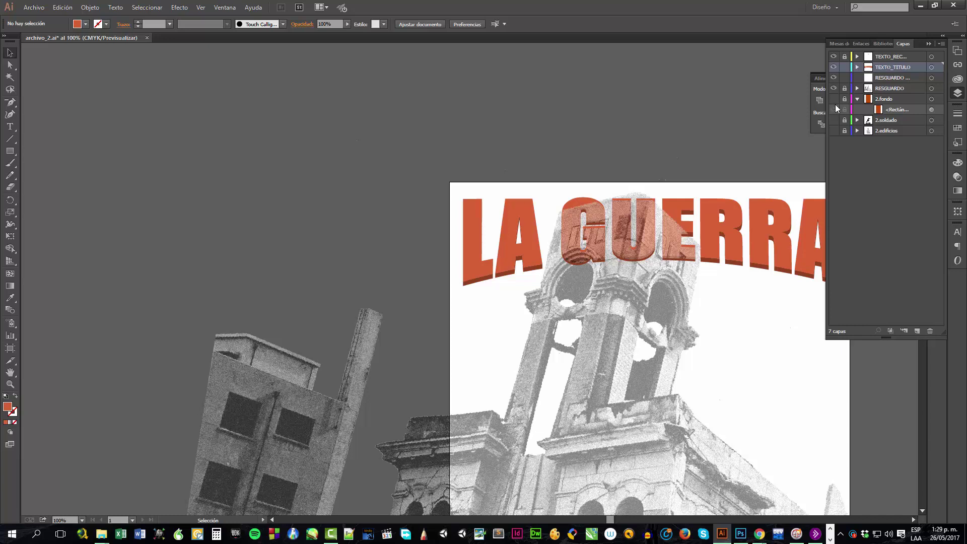
{"action": "left_click", "coordinate": [833, 98]}
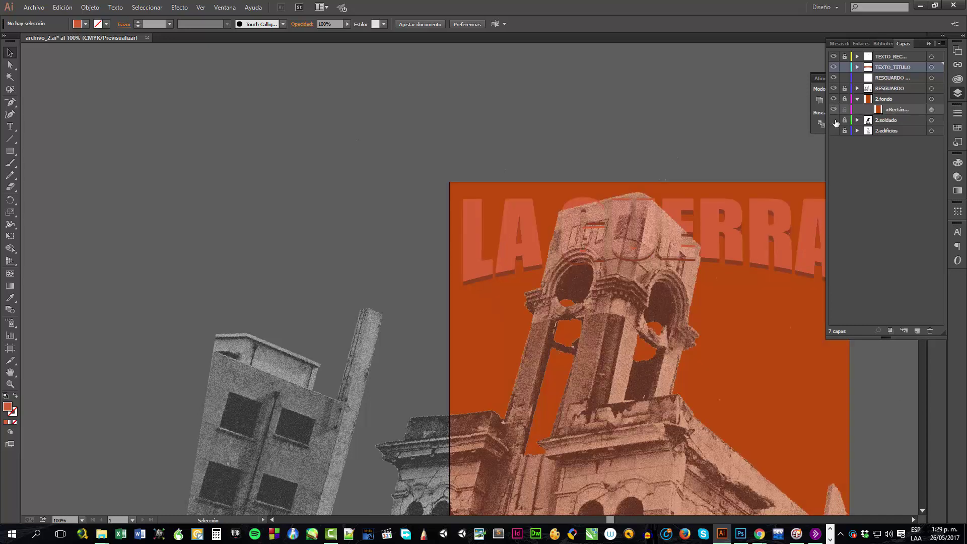
{"action": "left_click", "coordinate": [833, 120]}
{"action": "left_click", "coordinate": [834, 130]}
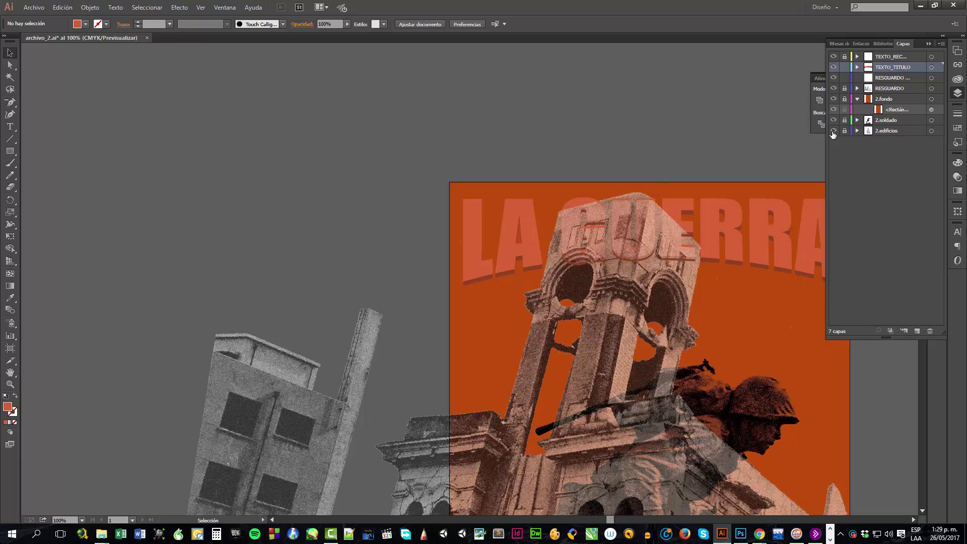
Fill the front faces of the LA GUERRA title with the dark reddish brown 5B2B1A.
{"action": "left_click", "coordinate": [464, 208]}
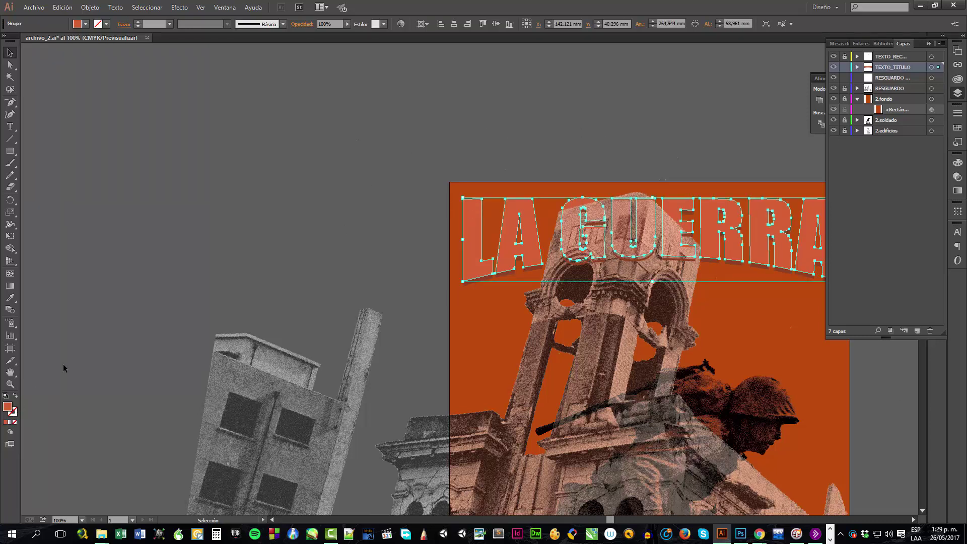
{"action": "double_click", "coordinate": [8, 407]}
{"action": "left_click", "coordinate": [434, 272]}
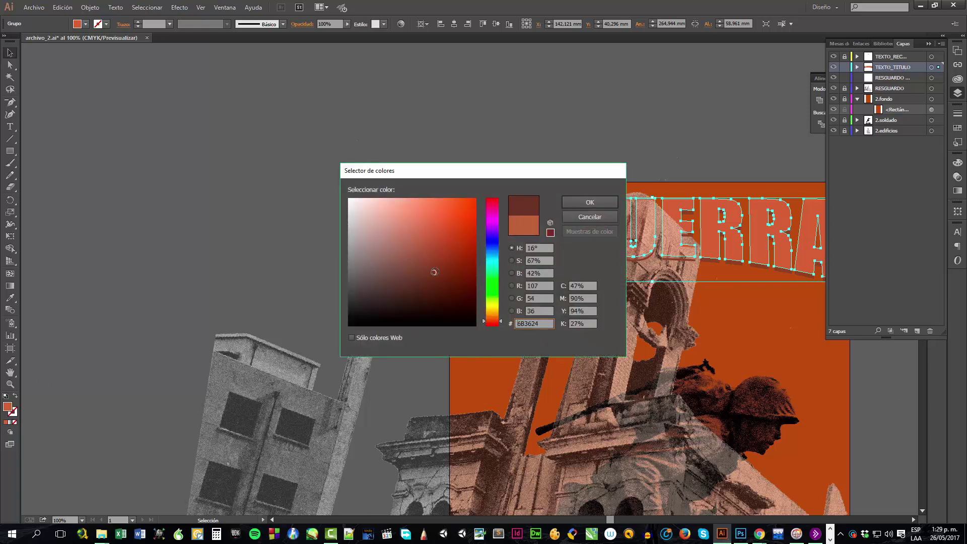
{"action": "left_click", "coordinate": [440, 280]}
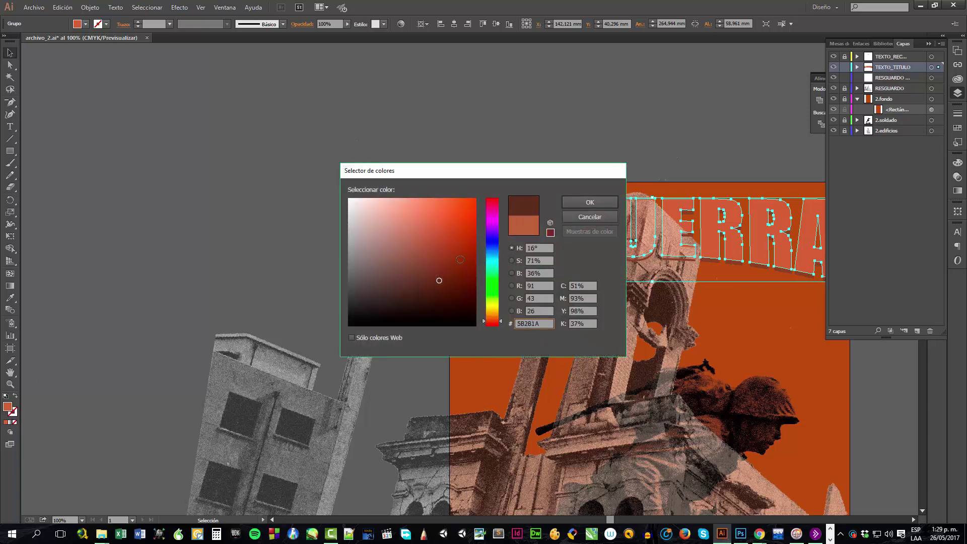
{"action": "left_click", "coordinate": [579, 202]}
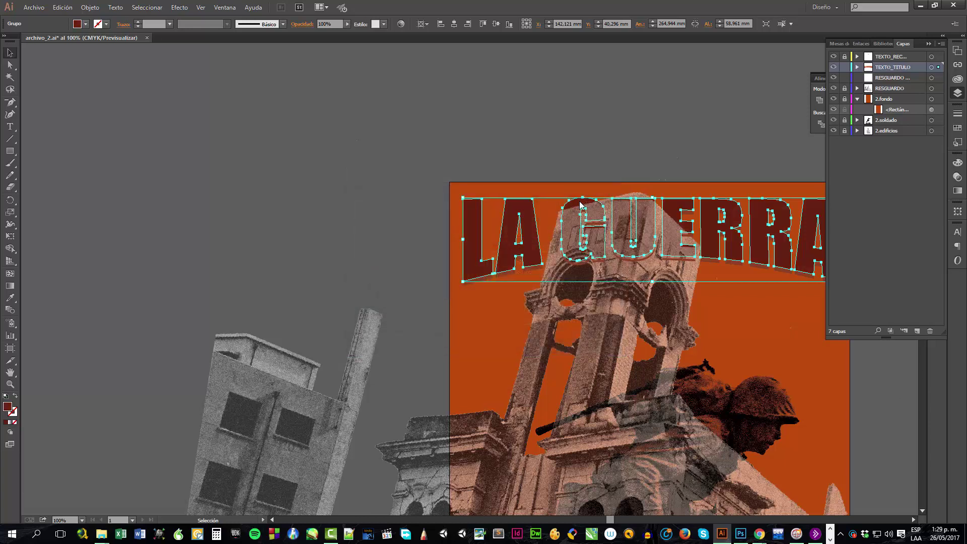
{"action": "left_click", "coordinate": [246, 189]}
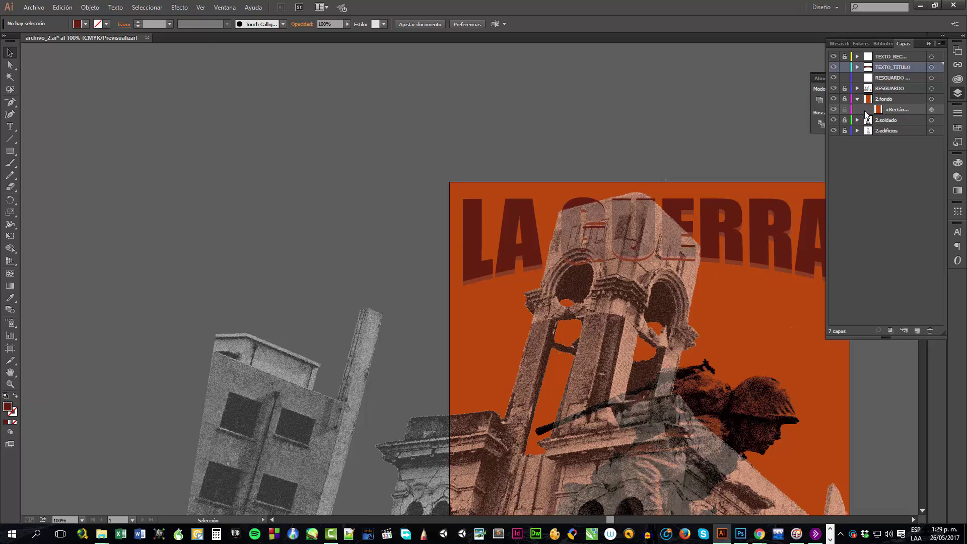
Hide the two RESGUARDO backup layers.
{"action": "left_click", "coordinate": [834, 88]}
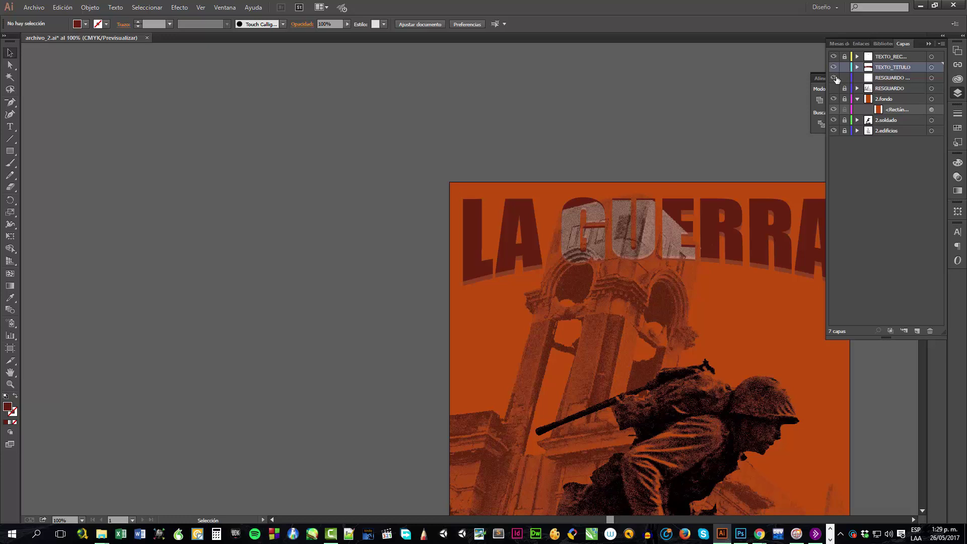
{"action": "left_click", "coordinate": [836, 78]}
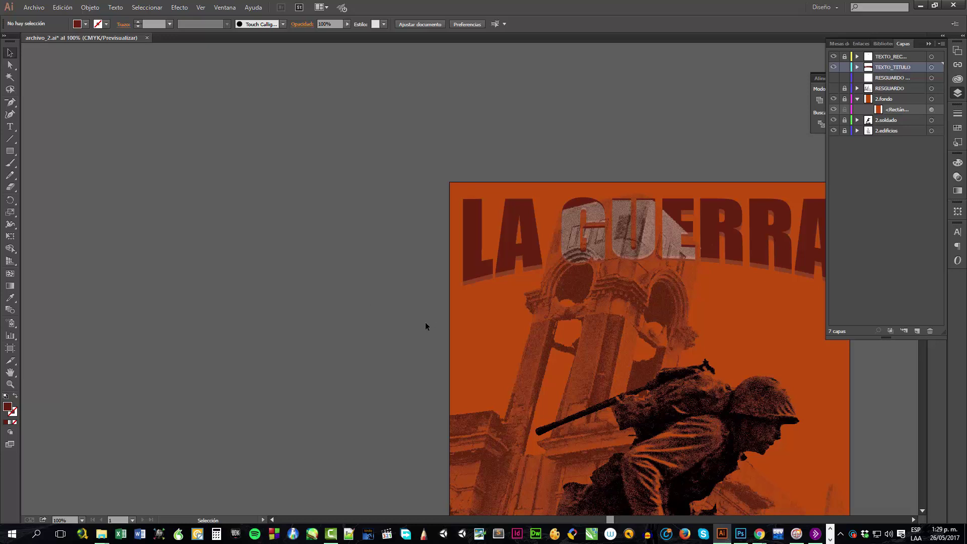
{"action": "left_click_drag", "start_coordinate": [426, 326], "coordinate": [268, 213]}
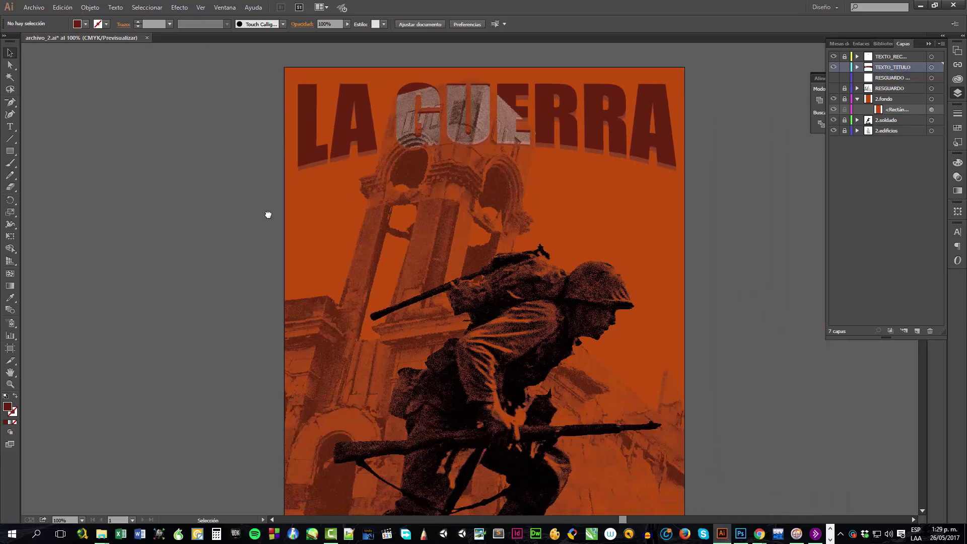
{"action": "key", "text": "ctrl+minus"}
{"action": "key", "text": "ctrl+minus"}
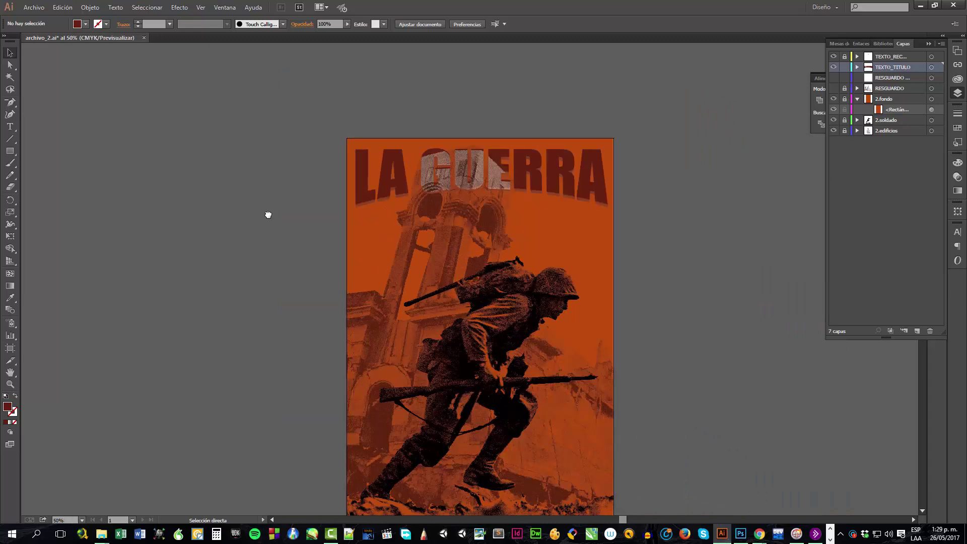
{"action": "left_click_drag", "start_coordinate": [648, 407], "coordinate": [624, 354]}
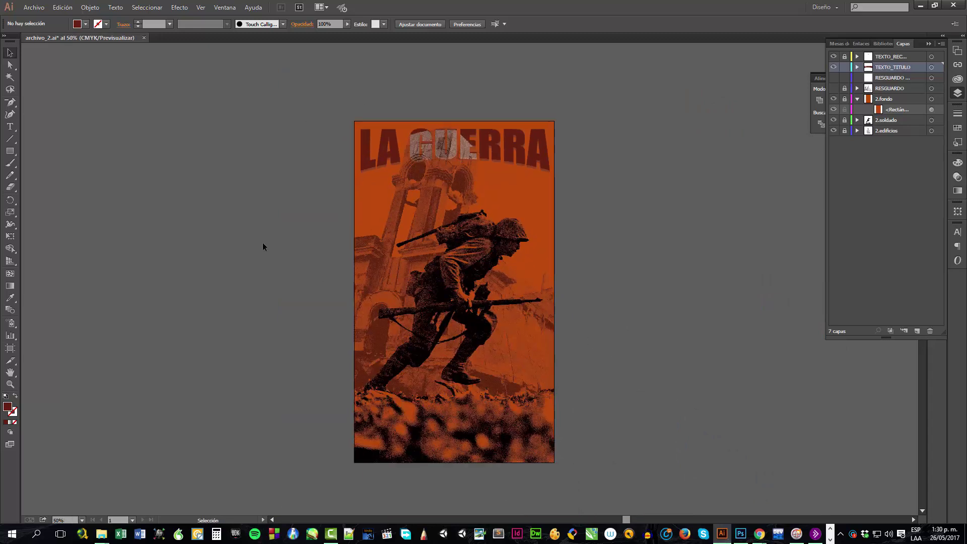
Create a new layer above all the others and name it TEXTO_PIE.
{"action": "left_click", "coordinate": [887, 56]}
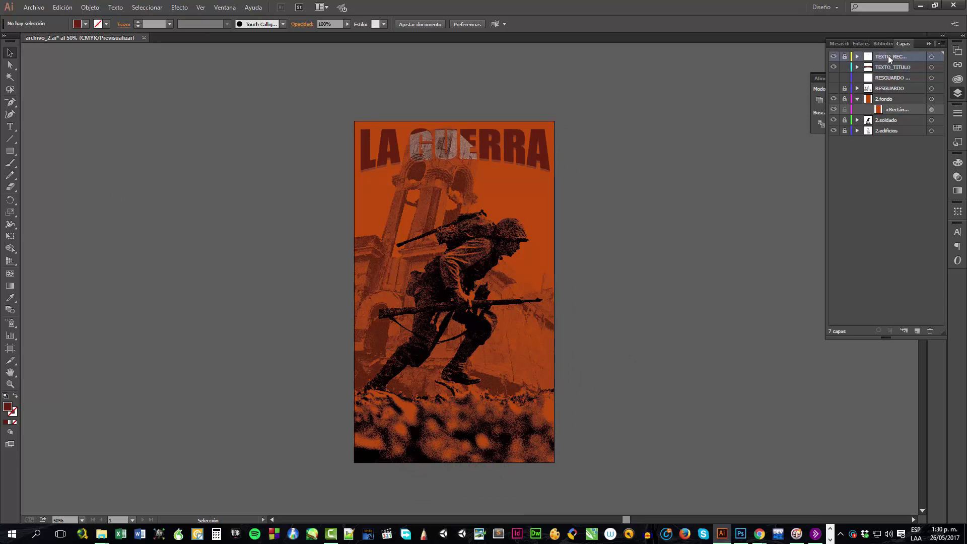
{"action": "left_click", "coordinate": [917, 331]}
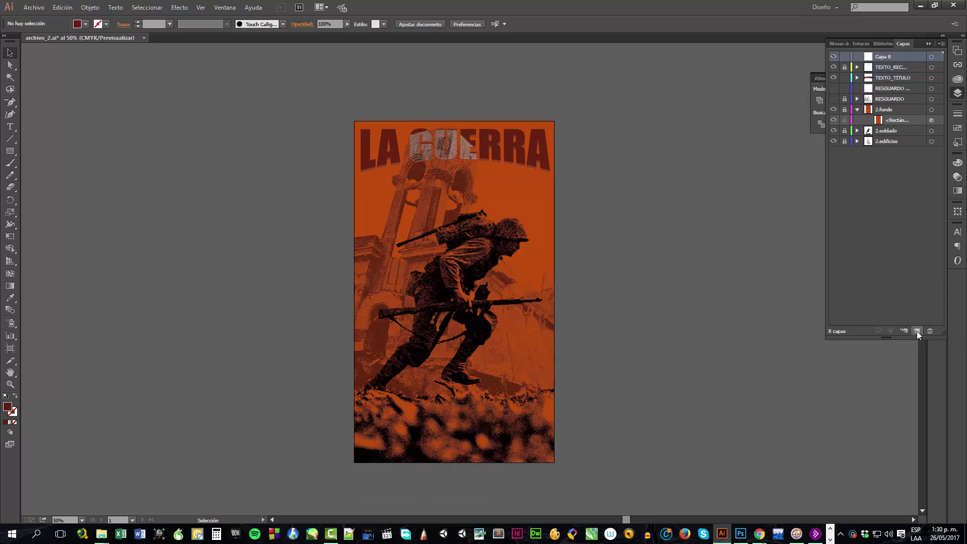
{"action": "double_click", "coordinate": [882, 55]}
{"action": "left_click_drag", "start_coordinate": [881, 57], "coordinate": [876, 56]}
{"action": "left_click", "coordinate": [876, 59]}
{"action": "double_click", "coordinate": [877, 57]}
{"action": "type", "text": "TEXTO_PIE"}
{"action": "key", "text": "Return"}
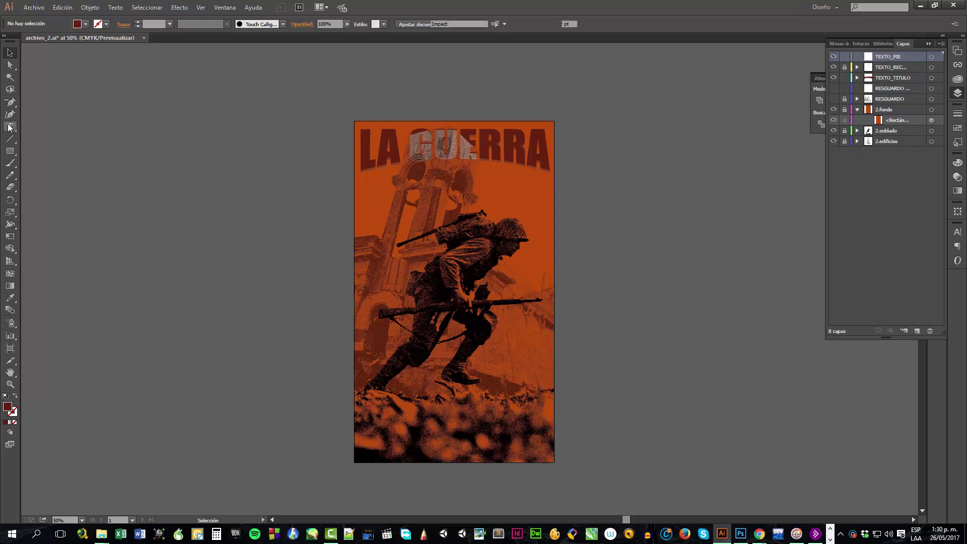
Add the centred two-line text "NNO HACE HEROES / HACE MARTIRES" in 12 pt Impact beside the artboard.
{"action": "key", "text": "t"}
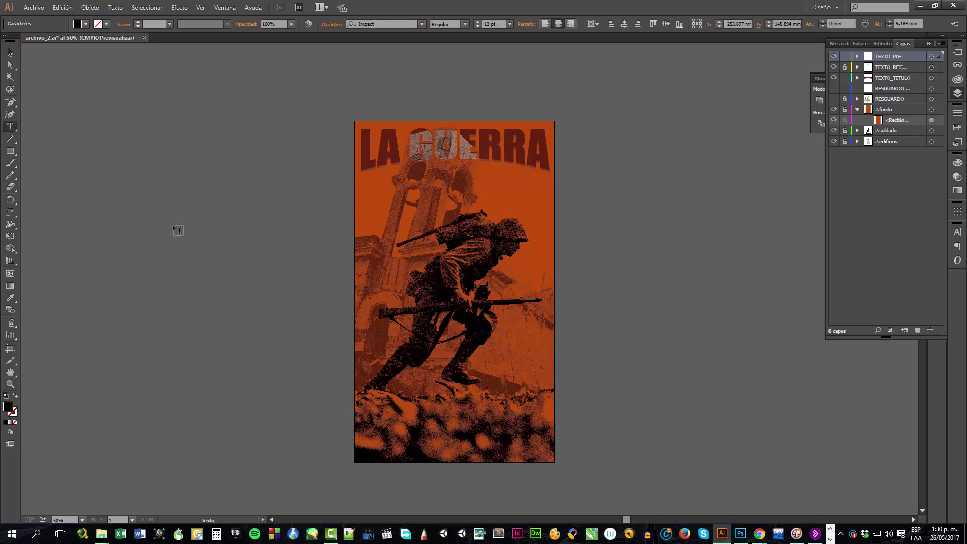
{"action": "type", "text": "NO"}
{"action": "key", "text": "BackSpace"}
{"action": "type", "text": "NO"}
{"action": "key", "text": "Return"}
{"action": "left_click", "coordinate": [10, 53]}
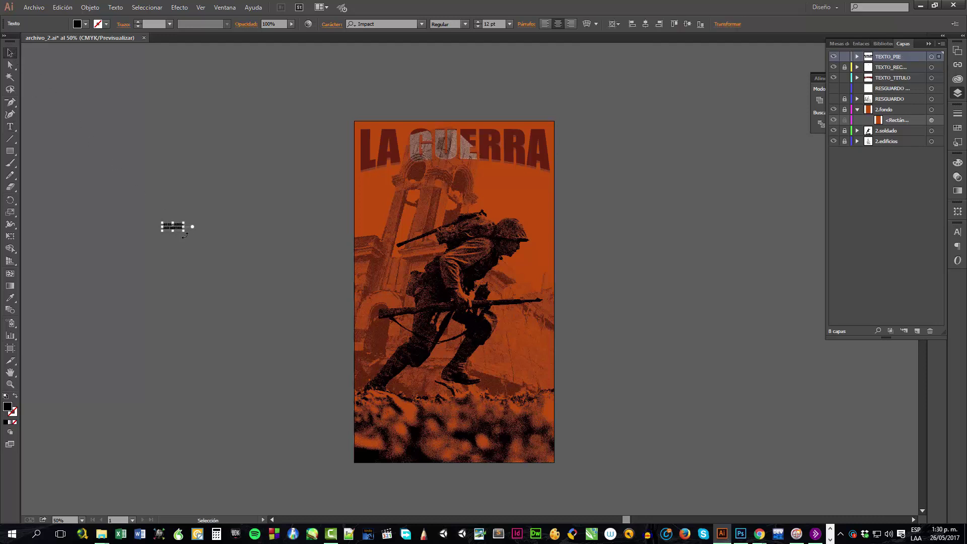
Scale the two-line text up to about 74 pt and move it onto the dark ground at the poster's foot.
{"action": "left_click_drag", "start_coordinate": [185, 232], "coordinate": [297, 325]}
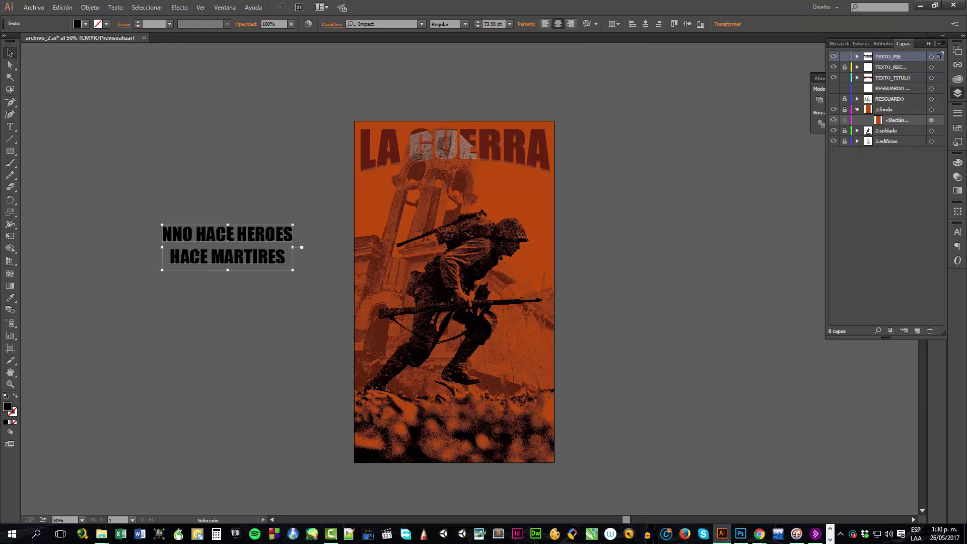
{"action": "left_click_drag", "start_coordinate": [197, 244], "coordinate": [405, 427]}
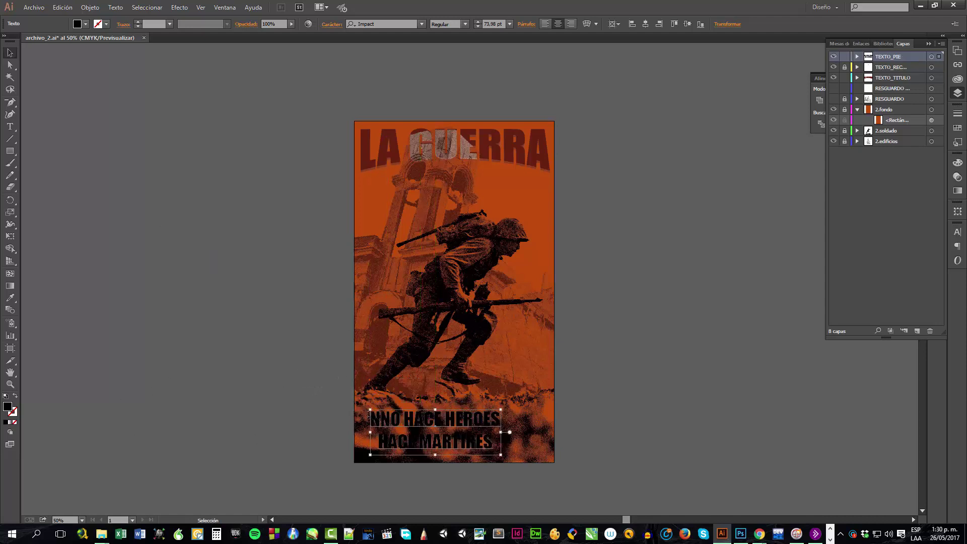
Delete the extra N so the first line of the footer text reads "NO HACE HEROES".
{"action": "double_click", "coordinate": [382, 421]}
{"action": "triple_click", "coordinate": [381, 418]}
{"action": "left_click", "coordinate": [381, 418]}
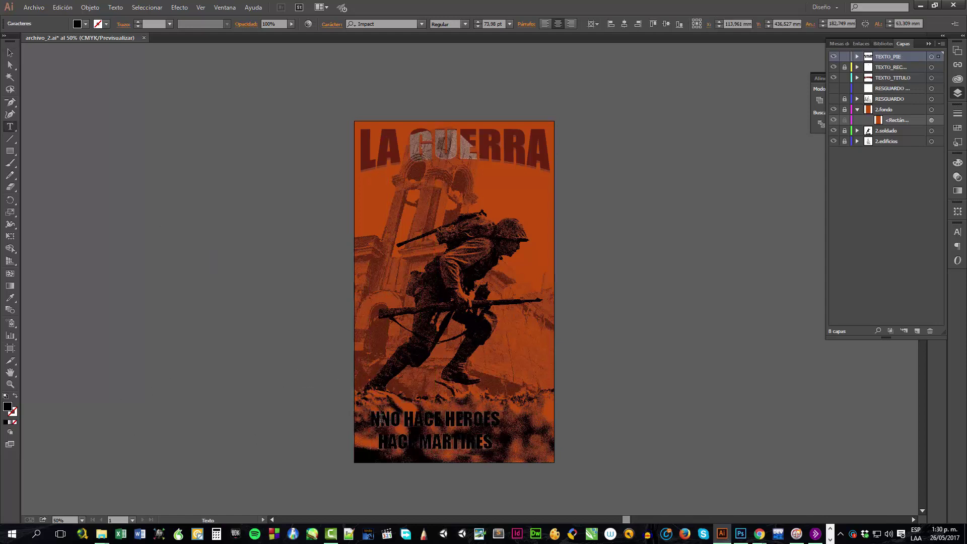
{"action": "key", "text": "BackSpace"}
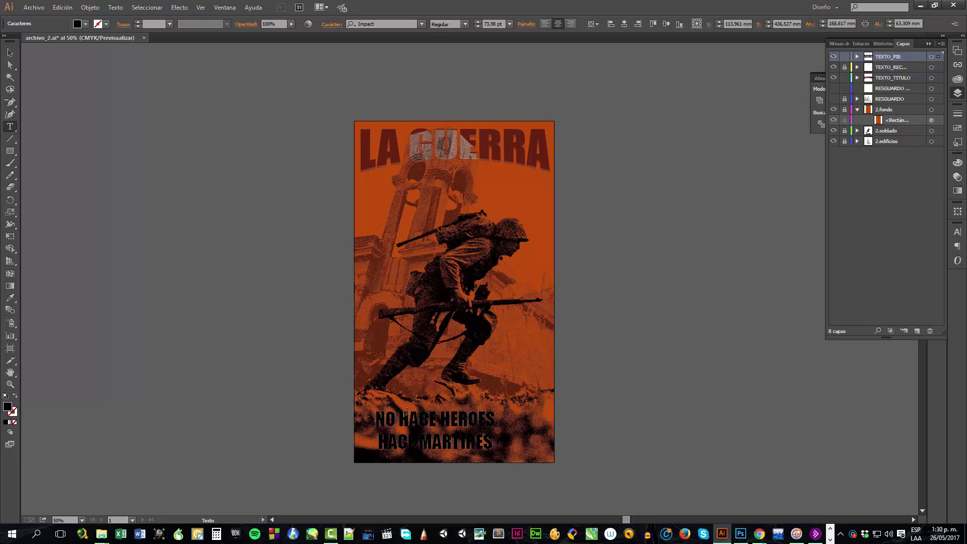
Add the missing accents to the footer text so it reads "NO HACE HÉROES / HACE MÁRTIRES".
{"action": "double_click", "coordinate": [457, 418]}
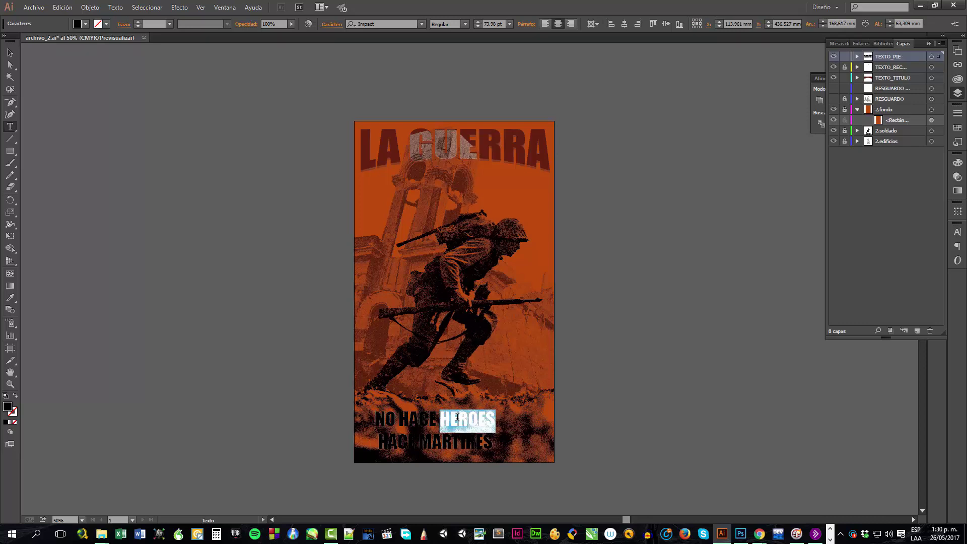
{"action": "left_click", "coordinate": [458, 418]}
{"action": "key", "text": "shift+Left"}
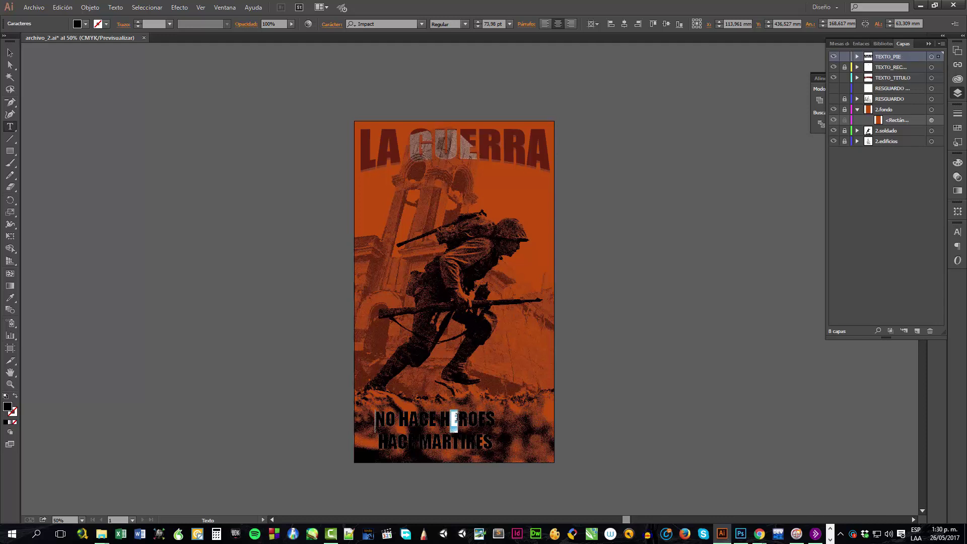
{"action": "type", "text": "É"}
{"action": "double_click", "coordinate": [437, 443]}
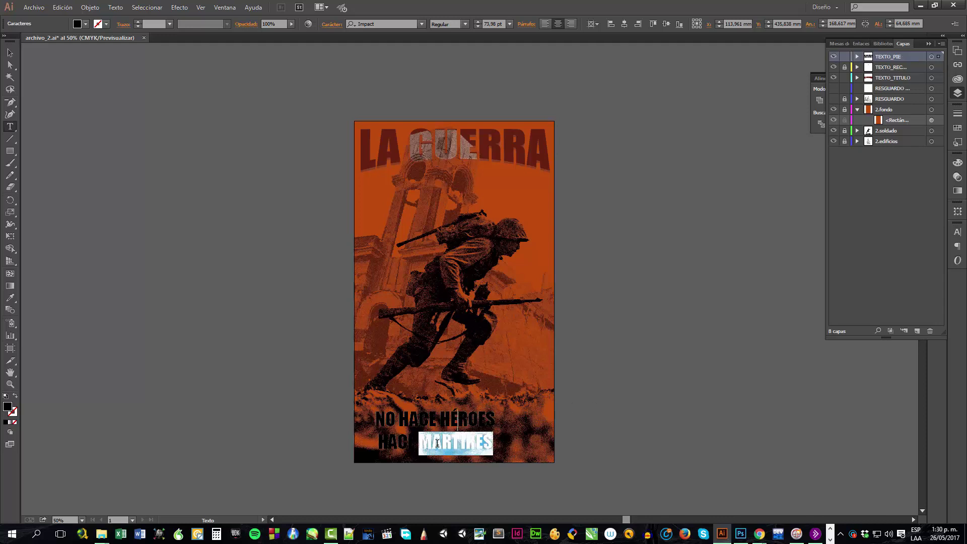
{"action": "left_click", "coordinate": [438, 443]}
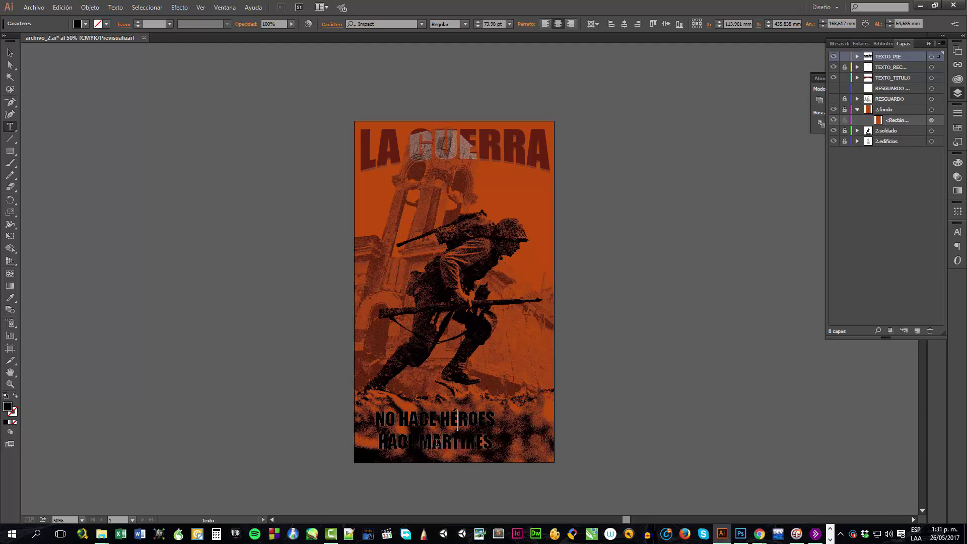
{"action": "key", "text": "shift+Right"}
{"action": "type", "text": "Á"}
Scale the footer text up to about 117 pt so it spans nearly the full width of the poster's foot.
{"action": "left_click", "coordinate": [9, 53]}
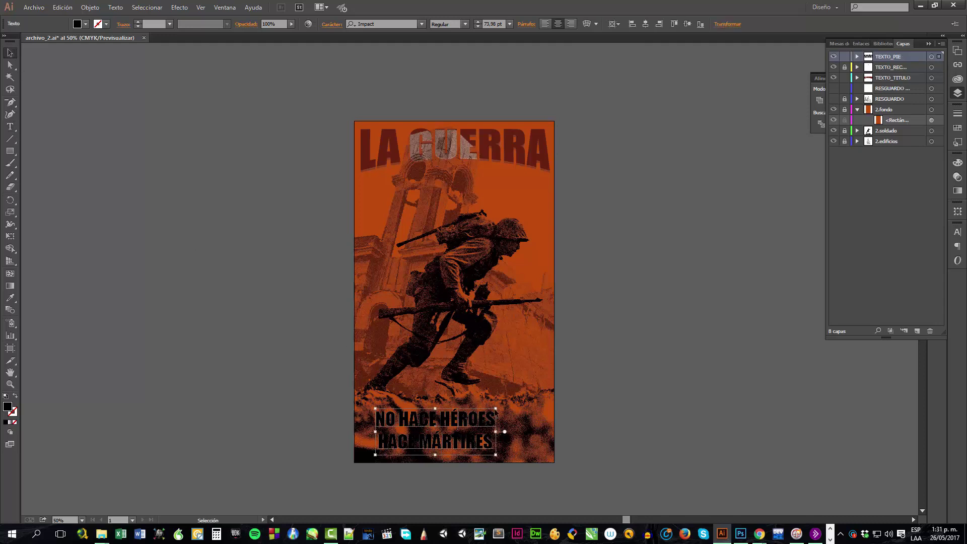
{"action": "left_click_drag", "start_coordinate": [495, 408], "coordinate": [551, 388]}
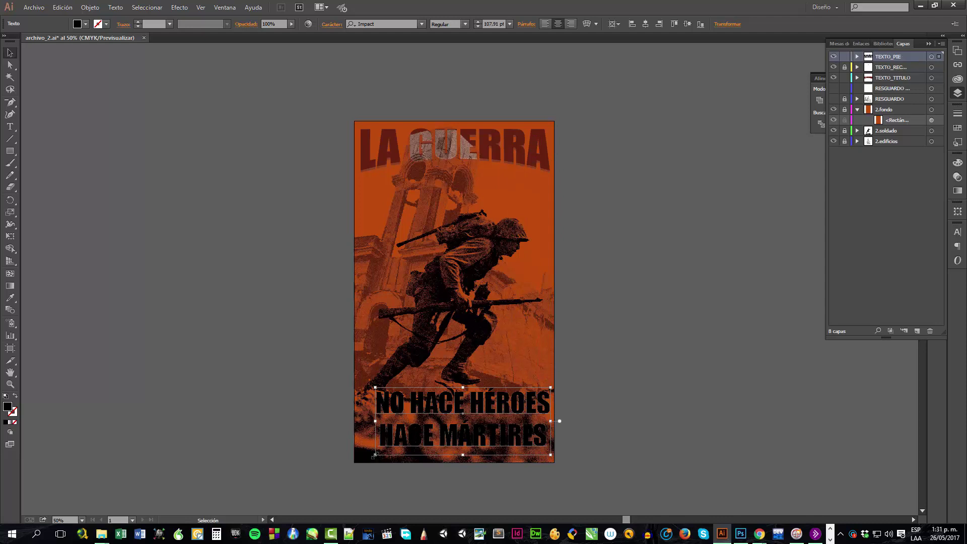
{"action": "left_click_drag", "start_coordinate": [375, 455], "coordinate": [359, 464]}
Copy the footer text into a new area-text frame, about 193 × 131 mm, drawn on the empty canvas beside the artboard.
{"action": "triple_click", "coordinate": [366, 406]}
{"action": "key", "text": "ctrl+c"}
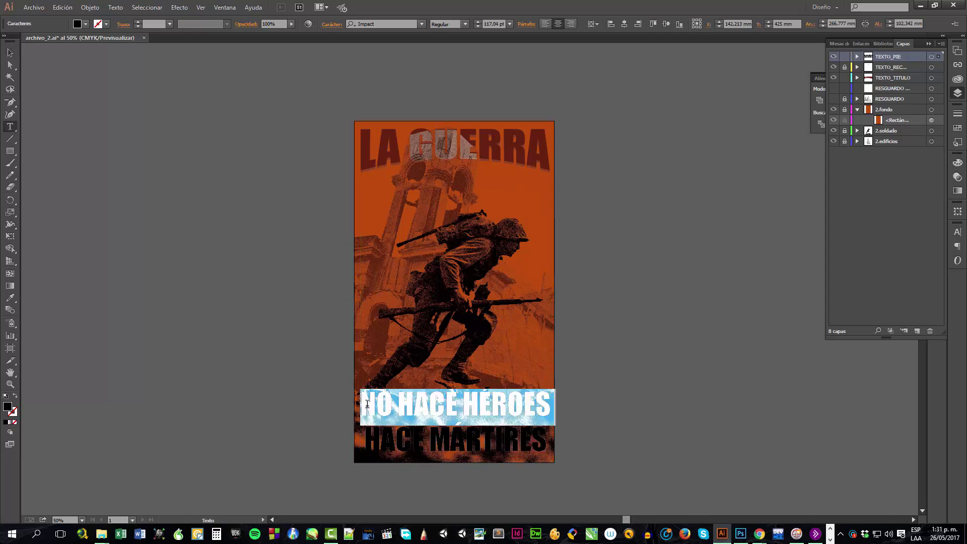
{"action": "left_click_drag", "start_coordinate": [398, 404], "coordinate": [544, 435]}
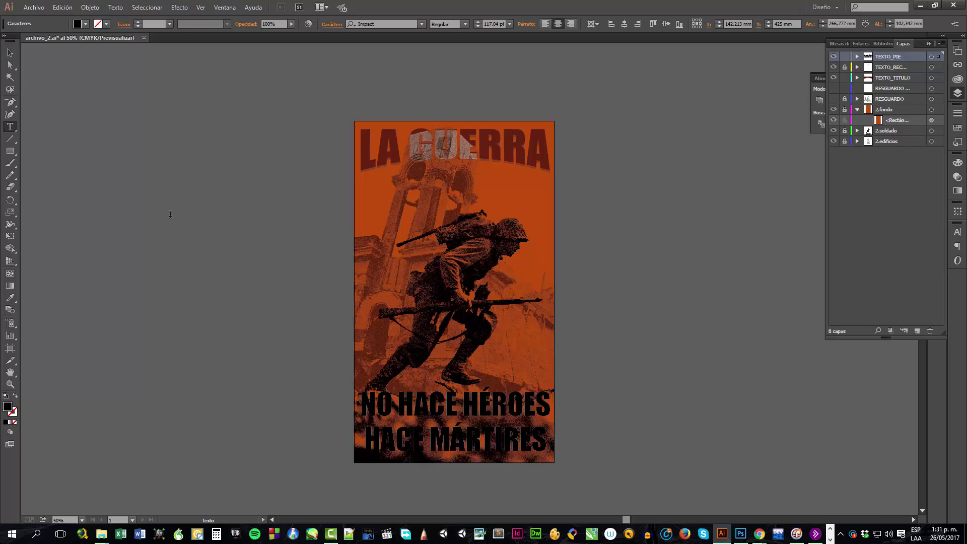
{"action": "left_click", "coordinate": [10, 53]}
{"action": "left_click", "coordinate": [11, 129]}
{"action": "left_click_drag", "start_coordinate": [80, 142], "coordinate": [217, 234]}
{"action": "key", "text": "Escape"}
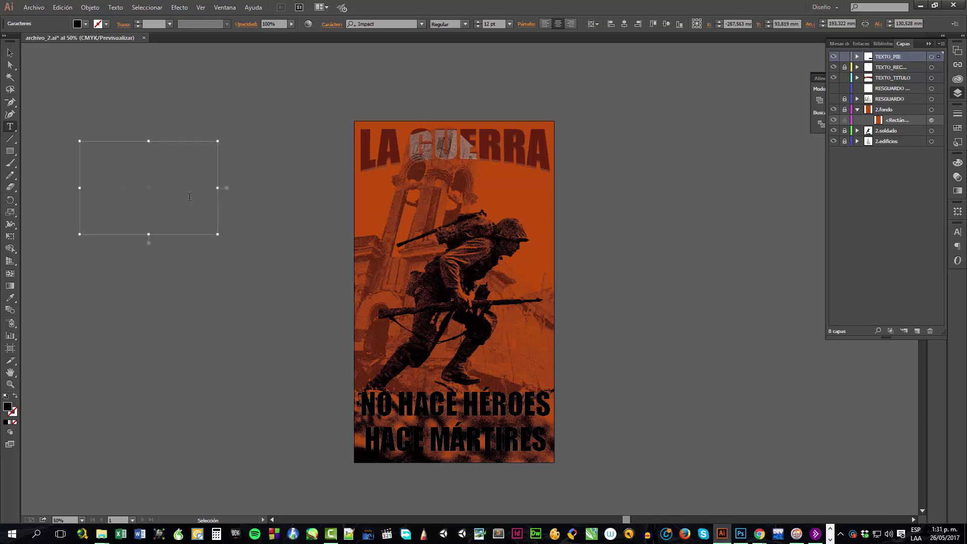
{"action": "left_click", "coordinate": [189, 196]}
{"action": "key", "text": "ctrl+v"}
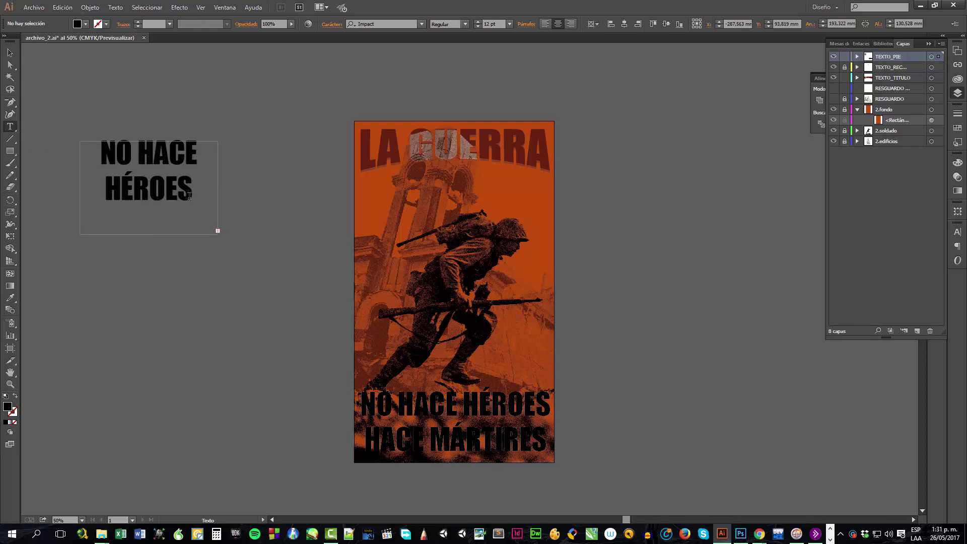
Resize the text frame to about 279 × 95 mm so the text fits on two lines without spare height.
{"action": "left_click", "coordinate": [10, 53]}
{"action": "left_click", "coordinate": [216, 200]}
{"action": "key", "text": "Return"}
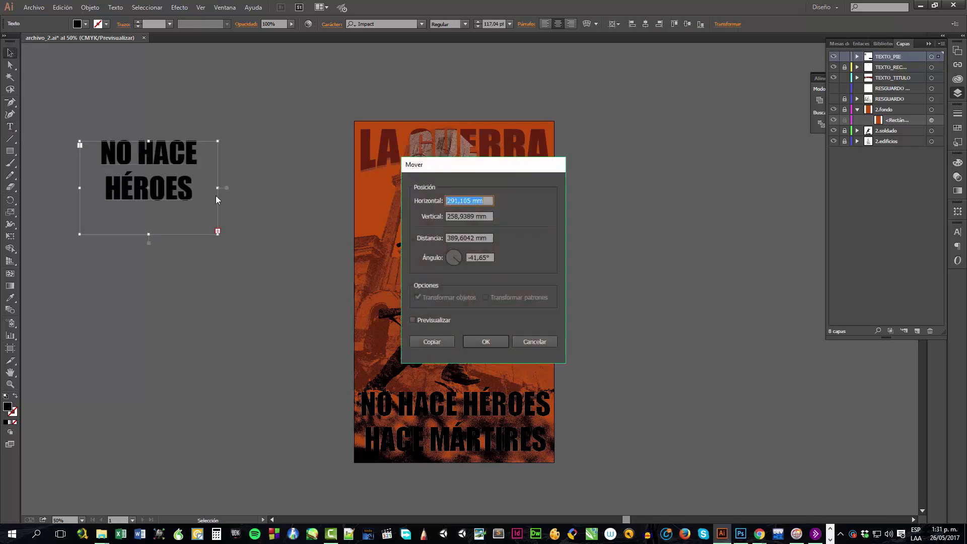
{"action": "left_click", "coordinate": [536, 342]}
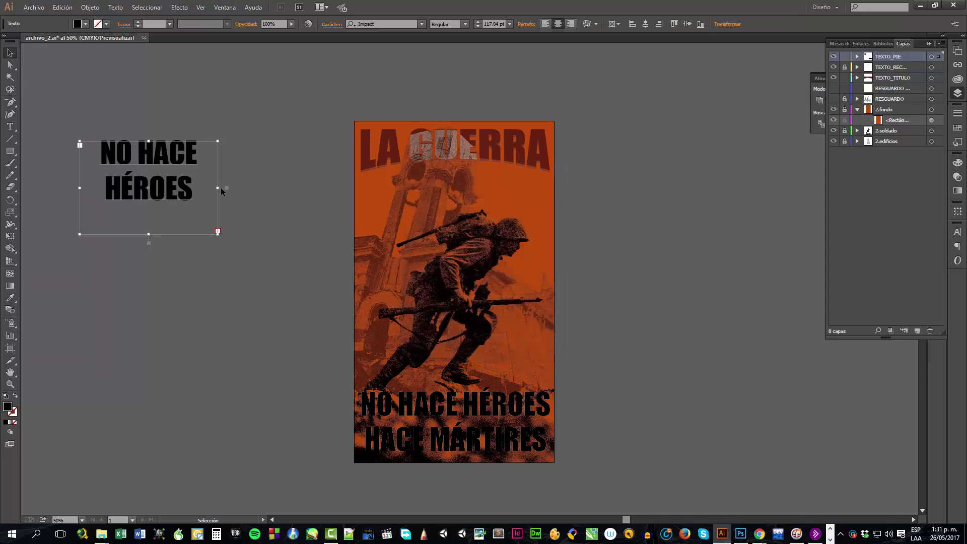
{"action": "left_click_drag", "start_coordinate": [217, 188], "coordinate": [280, 191]}
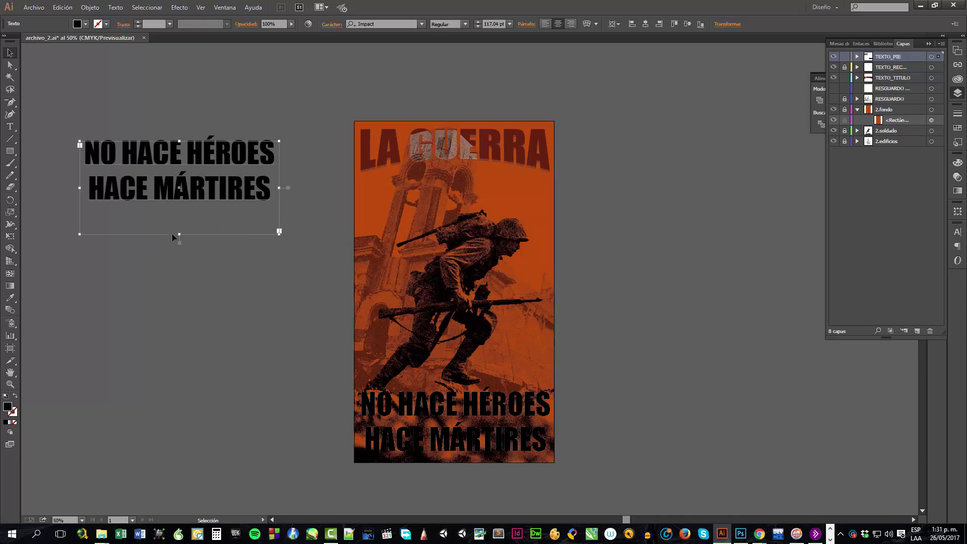
{"action": "left_click_drag", "start_coordinate": [180, 234], "coordinate": [186, 212]}
Delete the original footer text and move the framed copy into its place at the poster's foot.
{"action": "left_click", "coordinate": [376, 400]}
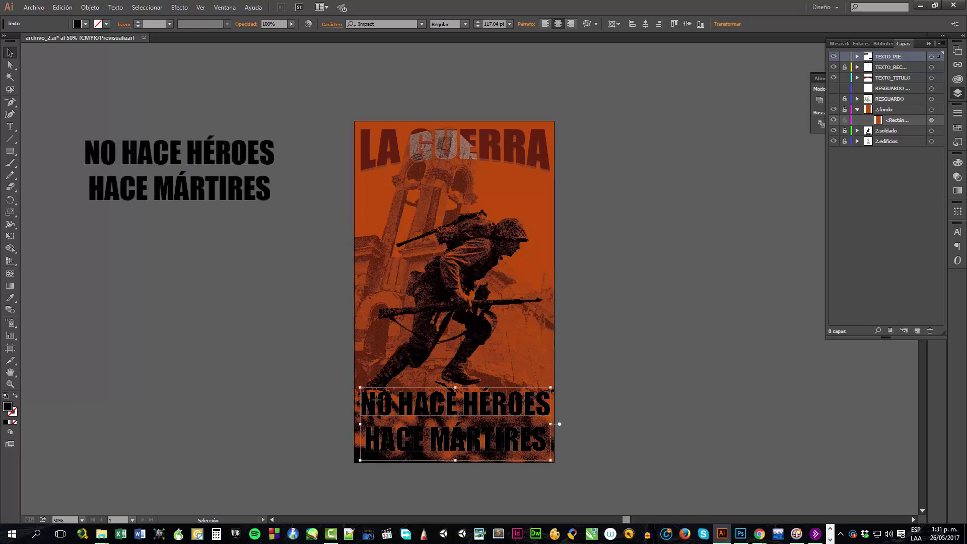
{"action": "key", "text": "Delete"}
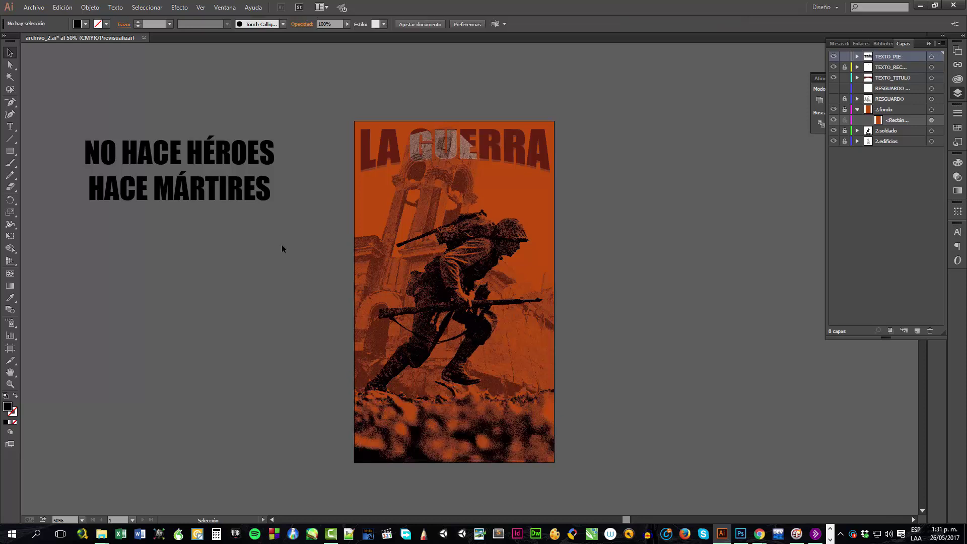
{"action": "double_click", "coordinate": [250, 198]}
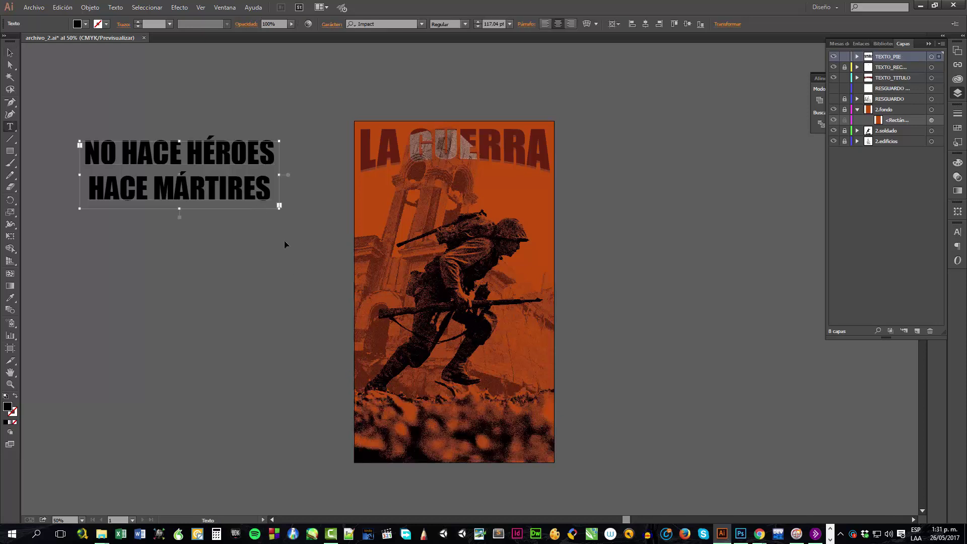
{"action": "left_click", "coordinate": [11, 54]}
{"action": "double_click", "coordinate": [133, 146]}
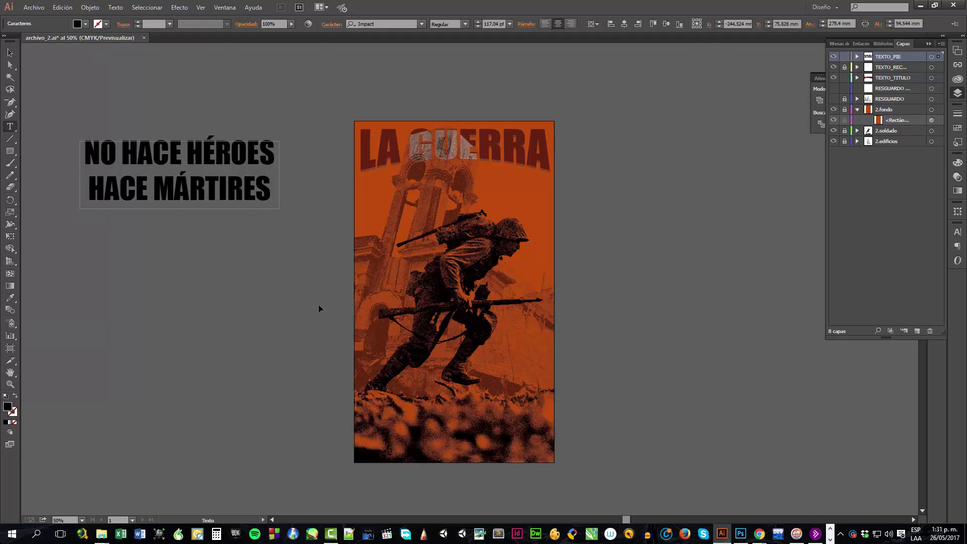
{"action": "left_click", "coordinate": [10, 53]}
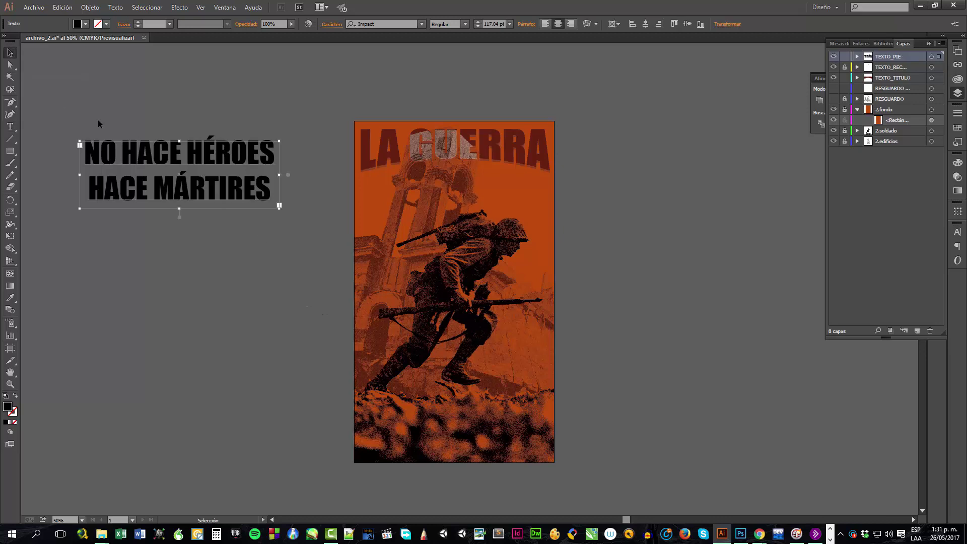
{"action": "left_click_drag", "start_coordinate": [126, 155], "coordinate": [399, 407]}
{"action": "left_click_drag", "start_coordinate": [401, 409], "coordinate": [418, 406]}
{"action": "left_click", "coordinate": [699, 401]}
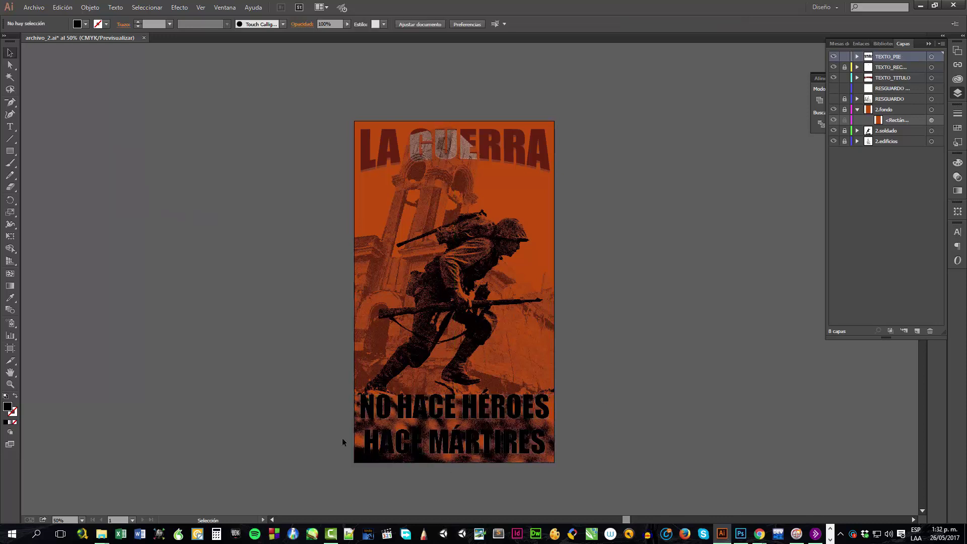
Set the framed footer text's paragraph alignment to justify all lines.
{"action": "left_click", "coordinate": [415, 448]}
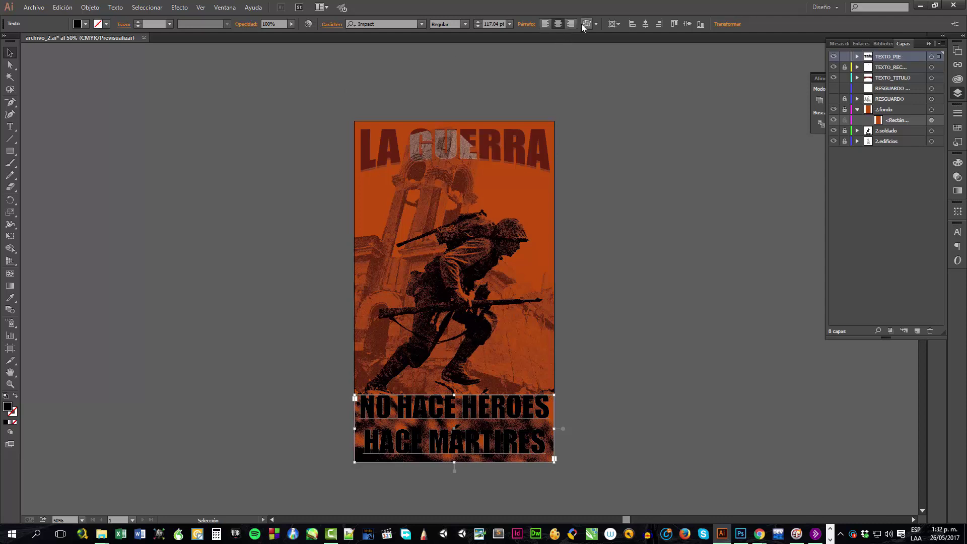
{"action": "left_click", "coordinate": [527, 25]}
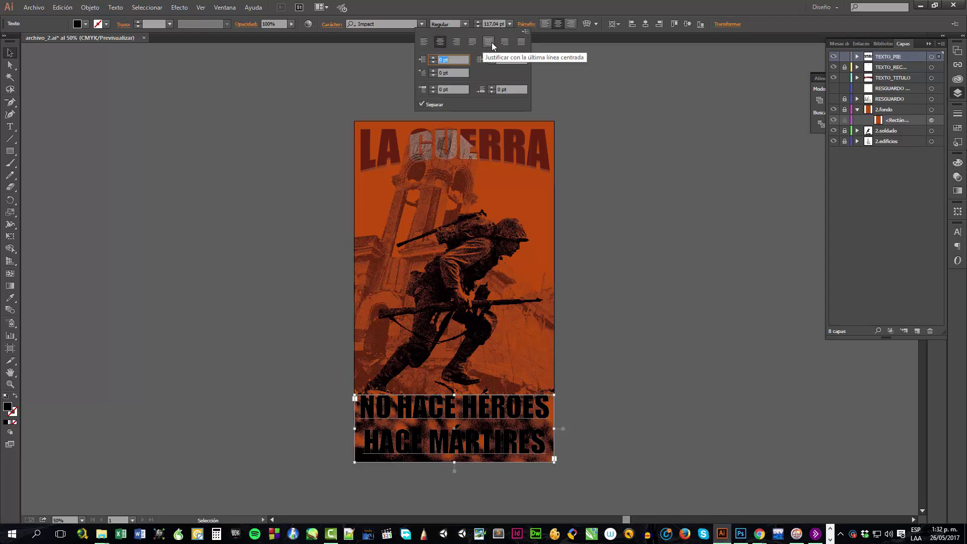
{"action": "left_click", "coordinate": [521, 42]}
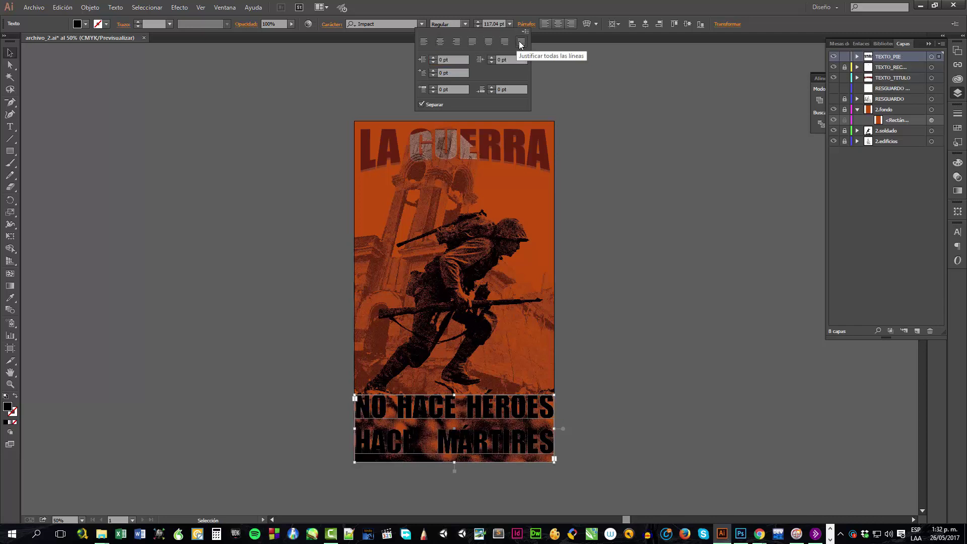
{"action": "left_click", "coordinate": [491, 42]}
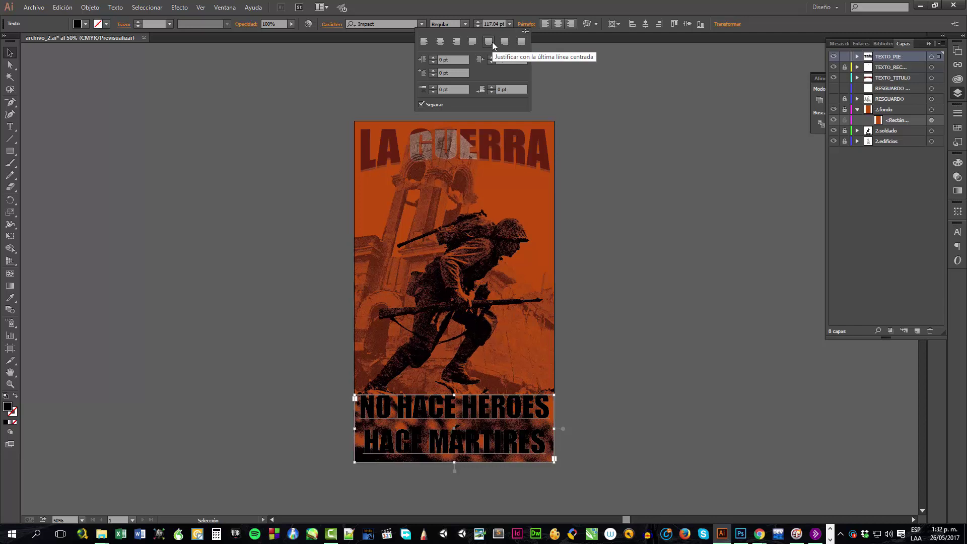
{"action": "left_click", "coordinate": [520, 43]}
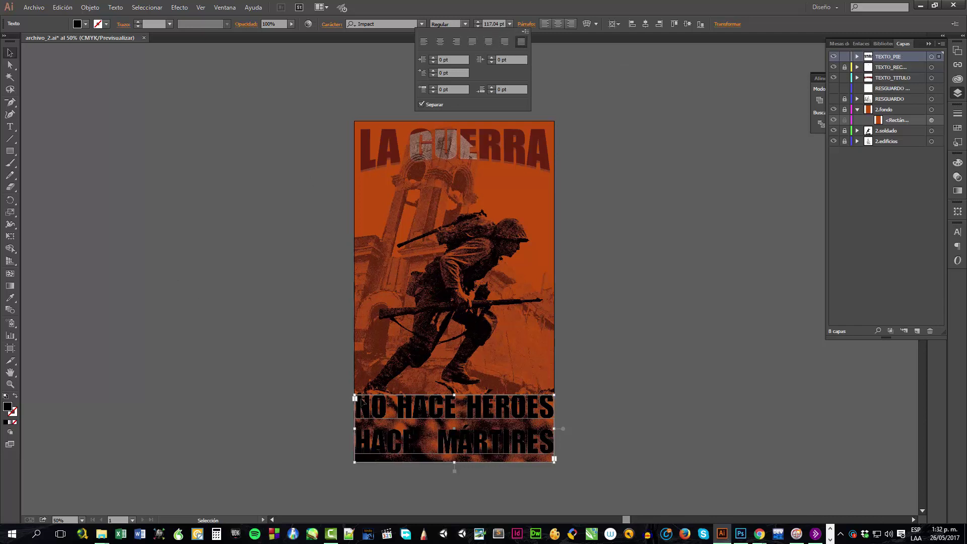
{"action": "left_click", "coordinate": [301, 397]}
Narrow the footer text frame equally on both sides to leave a small margin inside the poster's edges.
{"action": "key", "text": "z"}
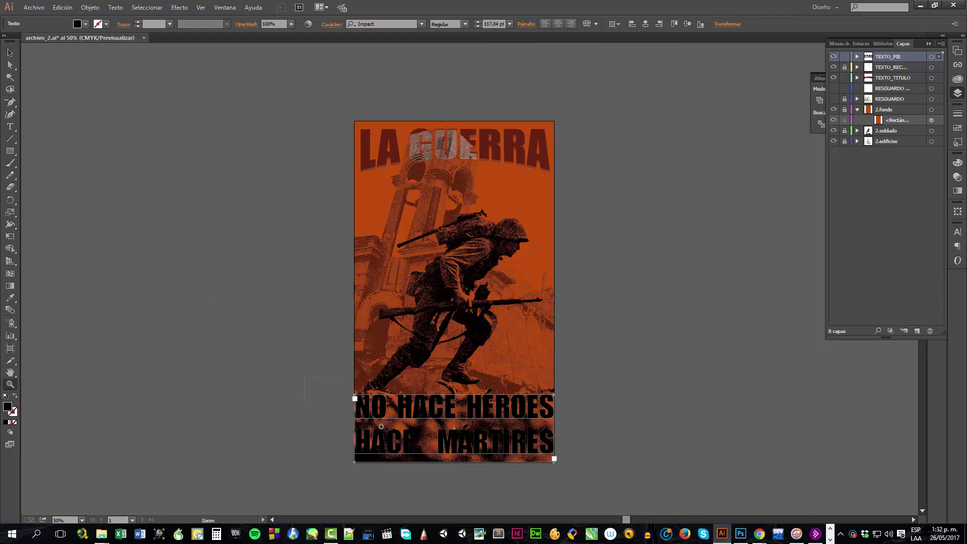
{"action": "left_click_drag", "start_coordinate": [304, 377], "coordinate": [583, 478]}
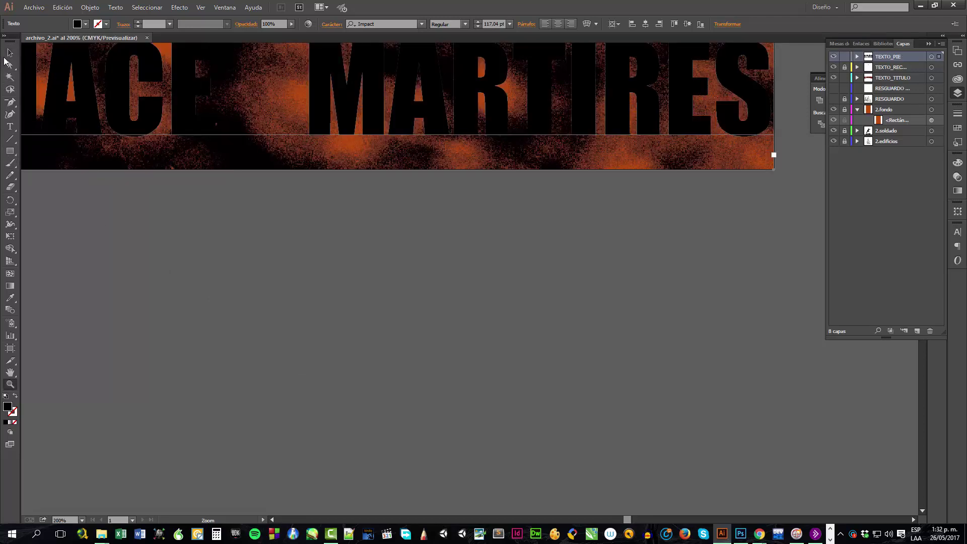
{"action": "left_click", "coordinate": [10, 52]}
{"action": "key", "text": "ctrl+minus"}
{"action": "key", "text": "ctrl+minus"}
{"action": "key", "text": "ctrl+minus"}
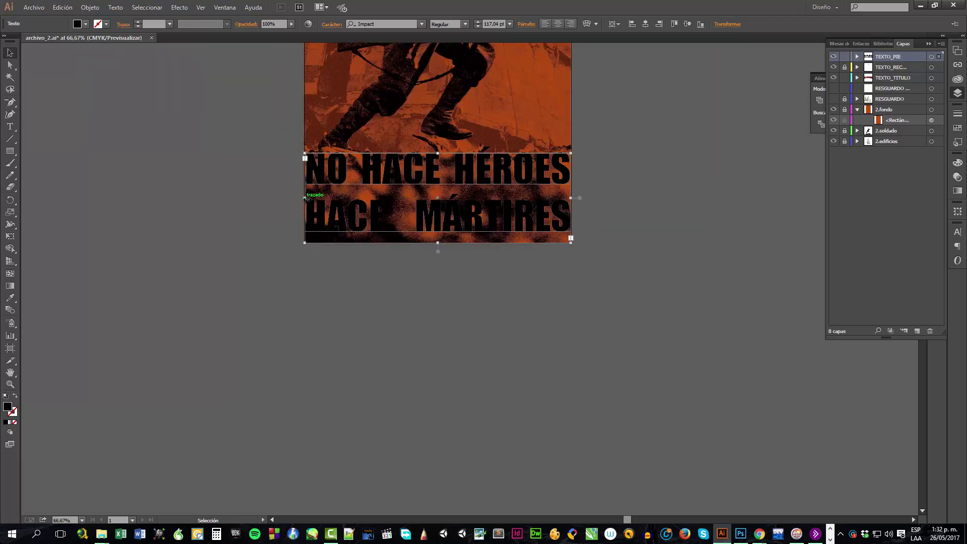
{"action": "left_click_drag", "start_coordinate": [306, 199], "coordinate": [311, 199]}
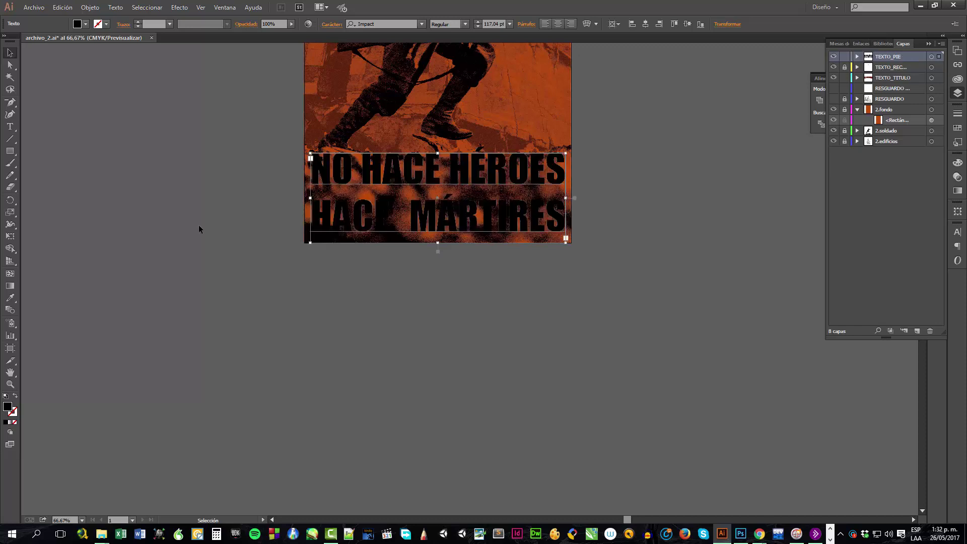
{"action": "left_click", "coordinate": [198, 224]}
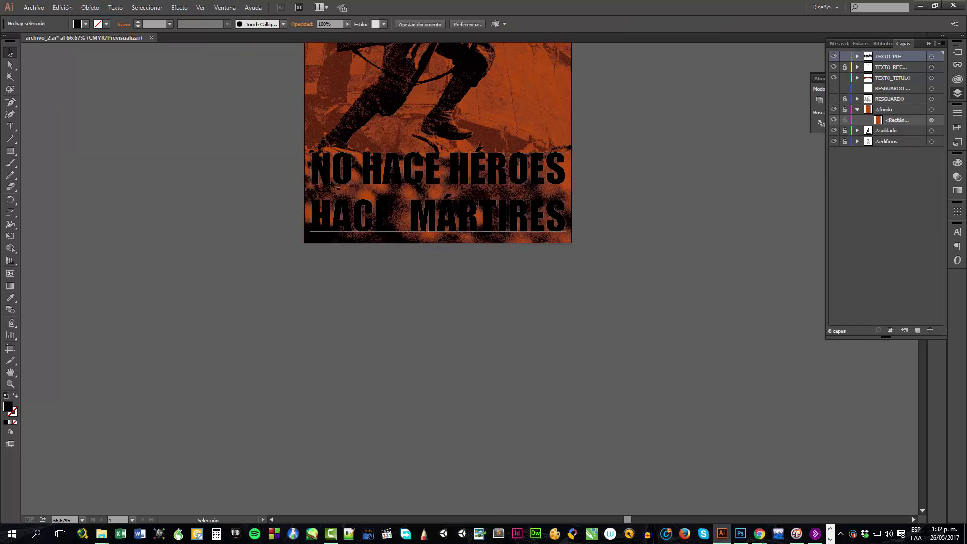
Examine the two justified footer lines and their word spacing close up.
{"action": "key", "text": "ctrl+minus"}
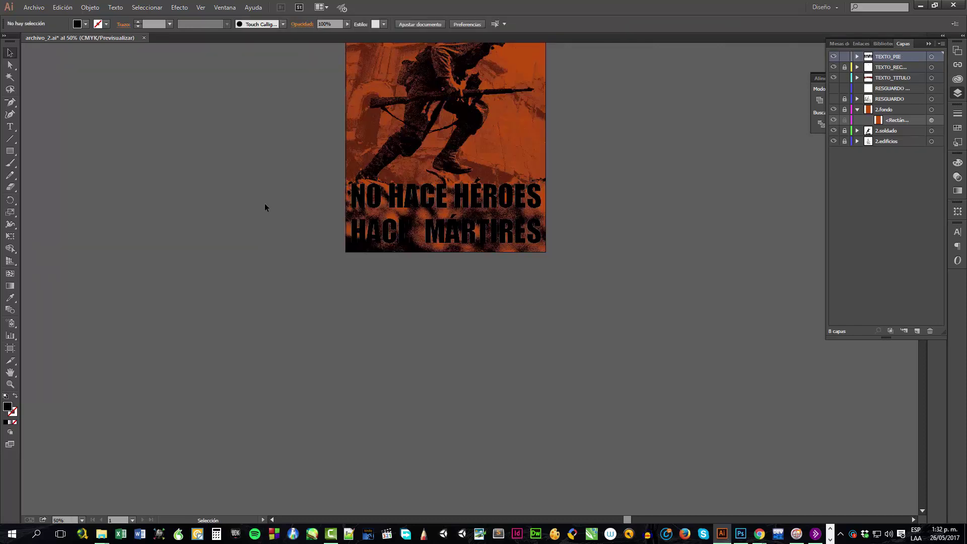
{"action": "key", "text": "z"}
{"action": "left_click", "coordinate": [334, 170]}
{"action": "left_click_drag", "start_coordinate": [335, 170], "coordinate": [504, 266]}
{"action": "key", "text": "space"}
{"action": "left_click_drag", "start_coordinate": [550, 305], "coordinate": [268, 211]}
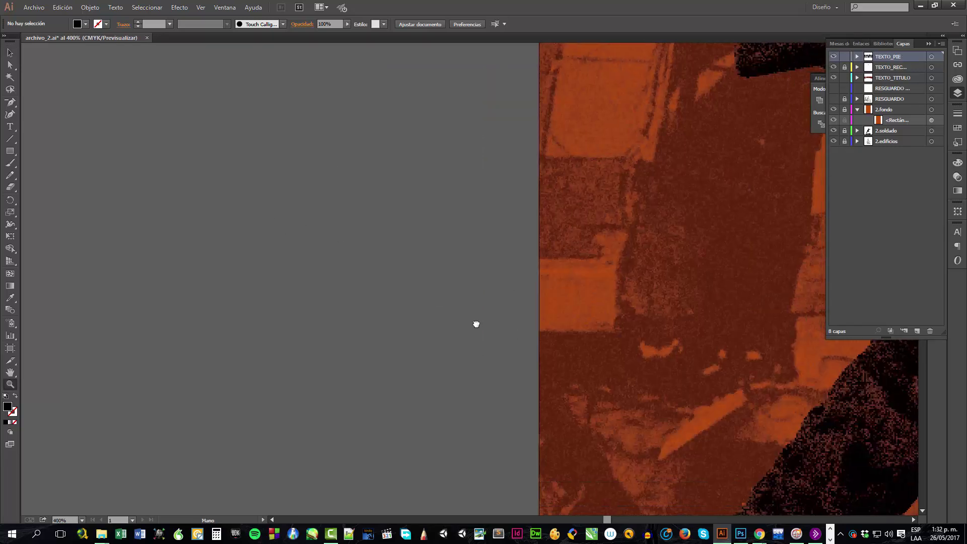
{"action": "left_click_drag", "start_coordinate": [705, 435], "coordinate": [350, 188]}
{"action": "key", "text": "ctrl"}
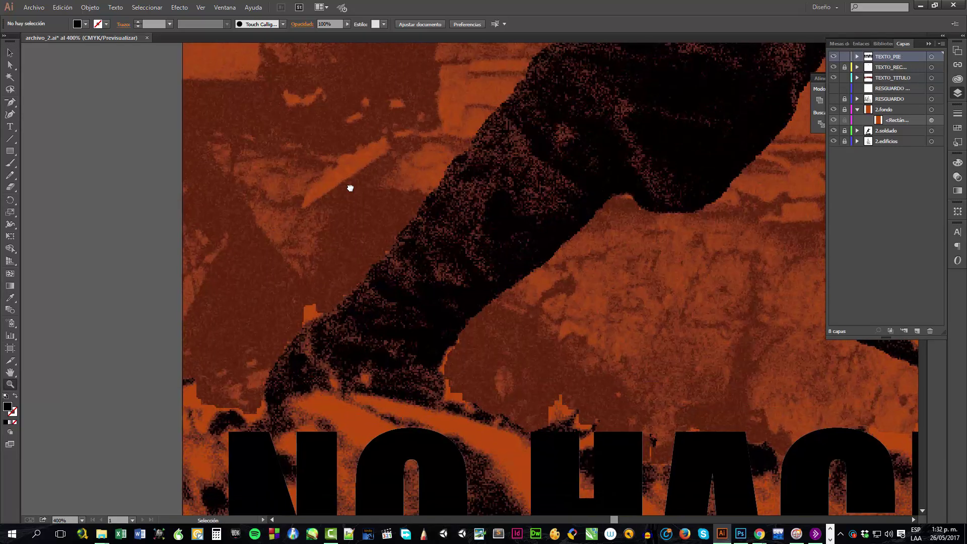
{"action": "key", "text": "ctrl+minus"}
{"action": "key", "text": "ctrl+minus"}
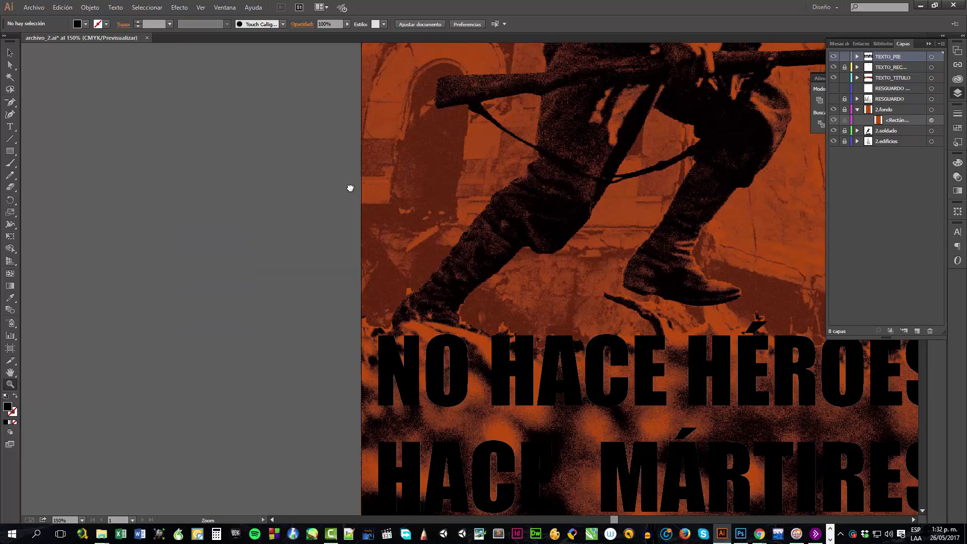
{"action": "left_click", "coordinate": [10, 53]}
{"action": "key", "text": "space"}
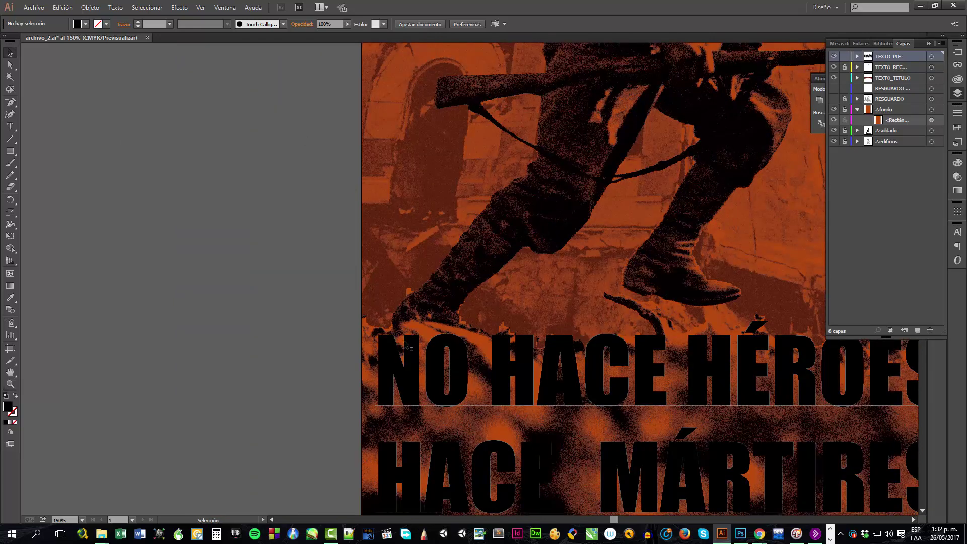
{"action": "left_click_drag", "start_coordinate": [404, 342], "coordinate": [173, 134]}
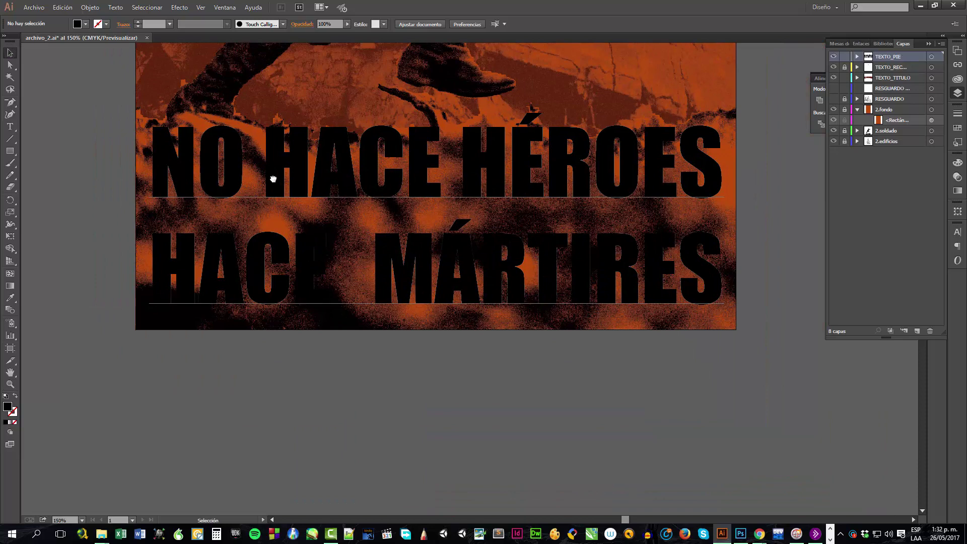
{"action": "left_click", "coordinate": [273, 178]}
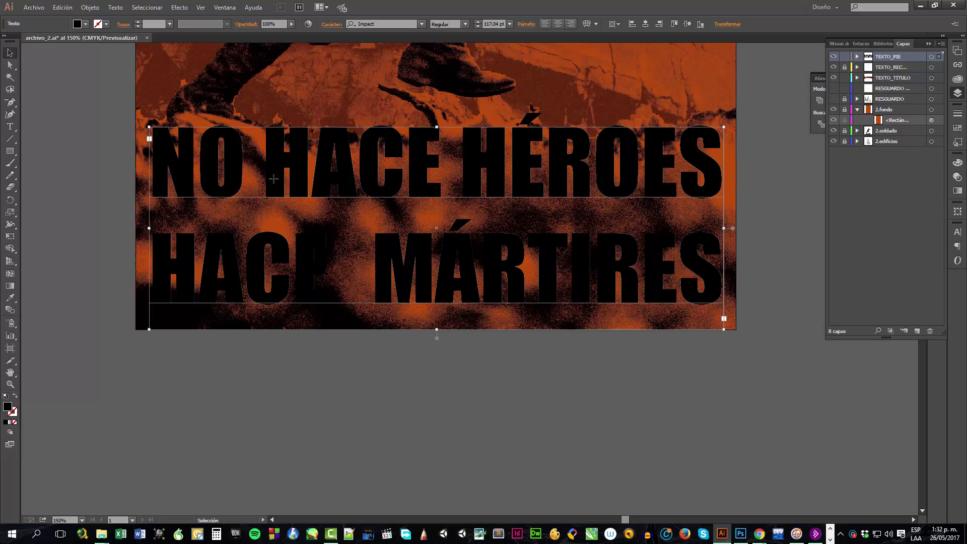
{"action": "left_click", "coordinate": [182, 9]}
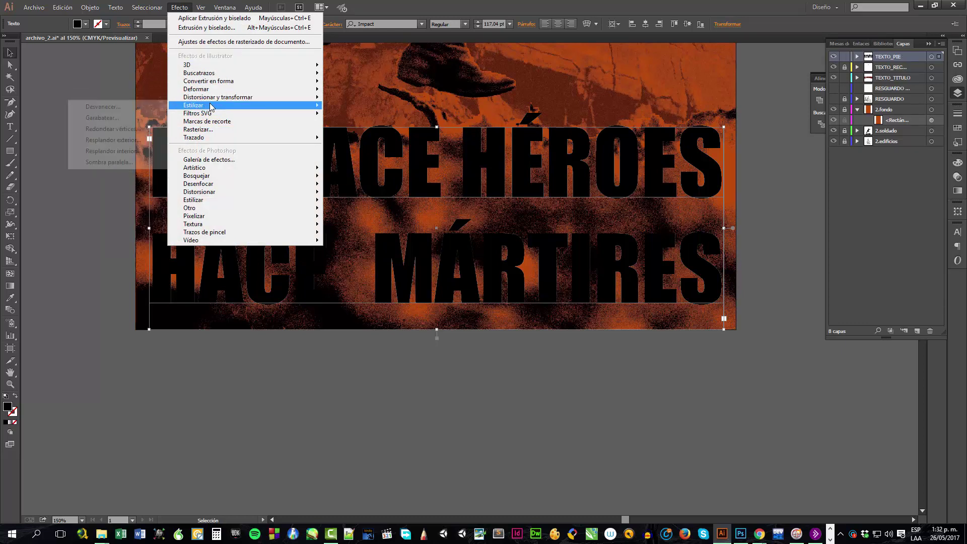
{"action": "mouse_move", "coordinate": [210, 100]}
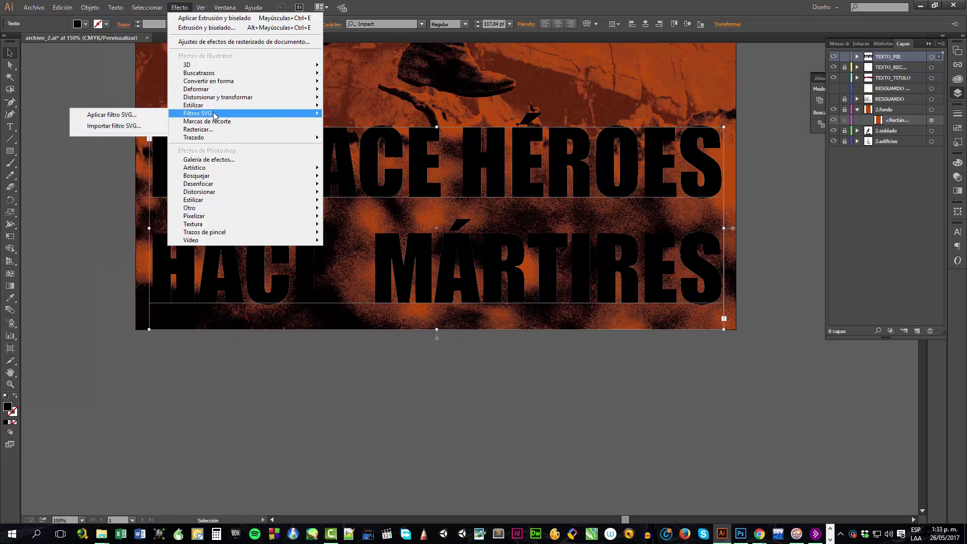
{"action": "mouse_move", "coordinate": [90, 7]}
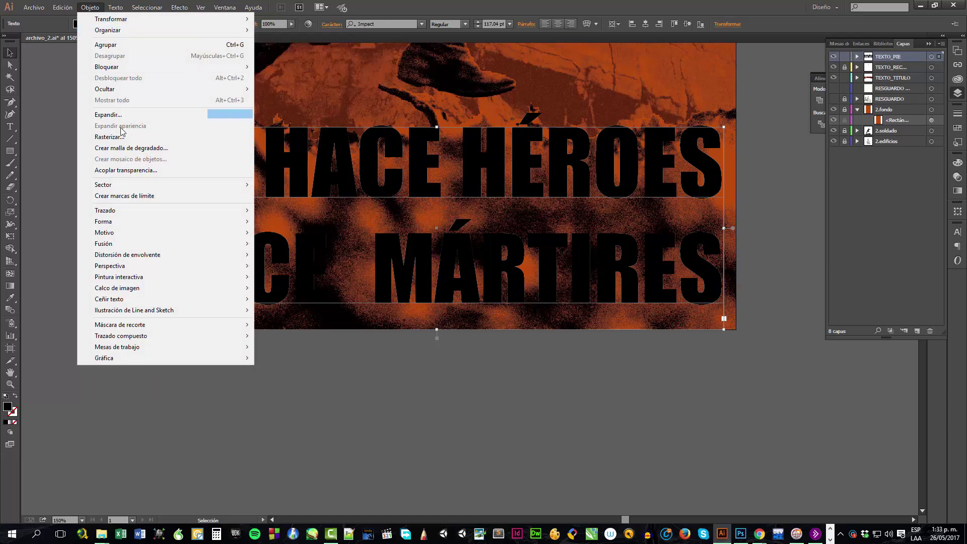
{"action": "mouse_move", "coordinate": [125, 226]}
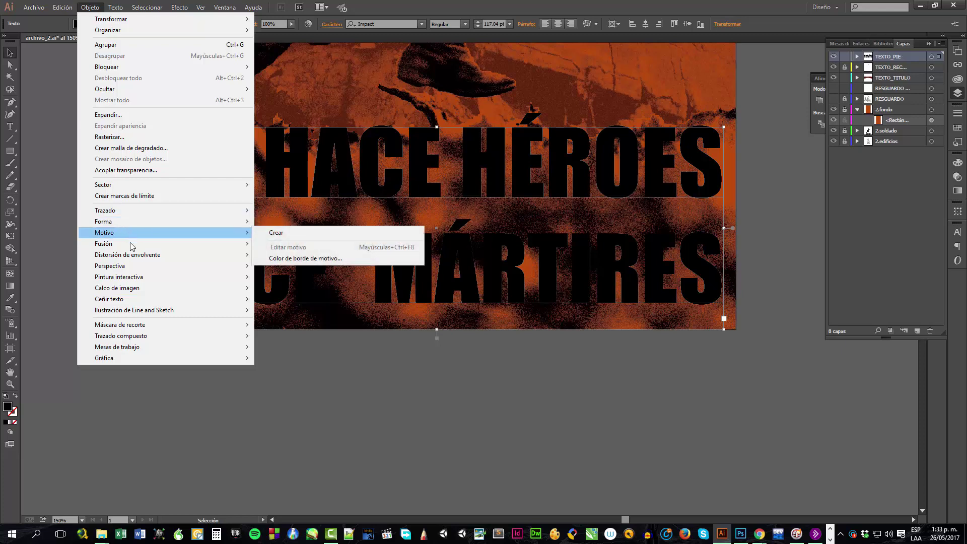
{"action": "mouse_move", "coordinate": [130, 247]}
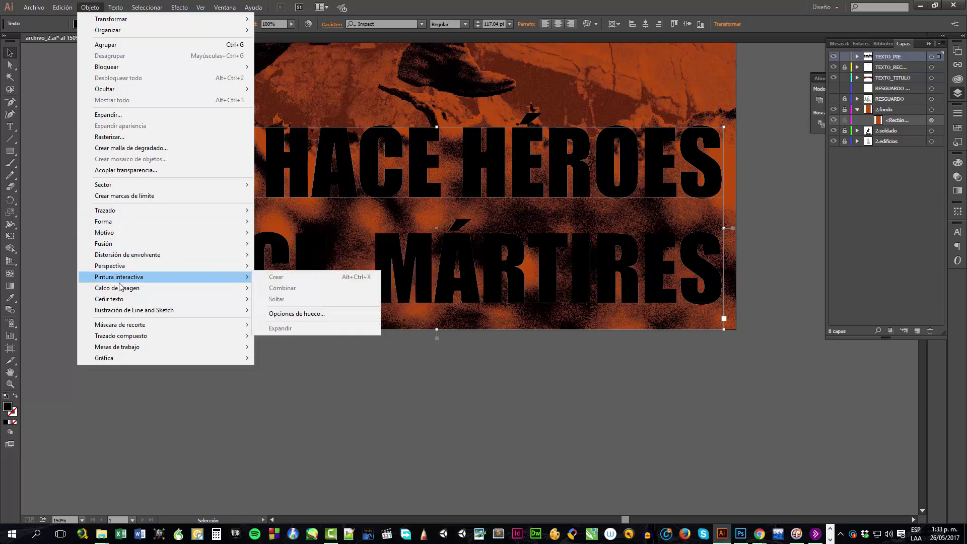
{"action": "mouse_move", "coordinate": [118, 312]}
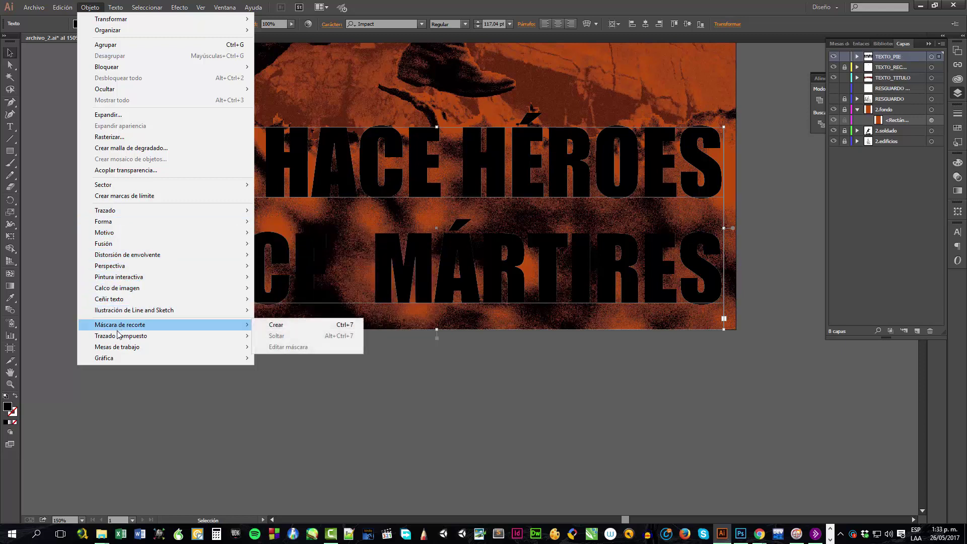
{"action": "mouse_move", "coordinate": [175, 9]}
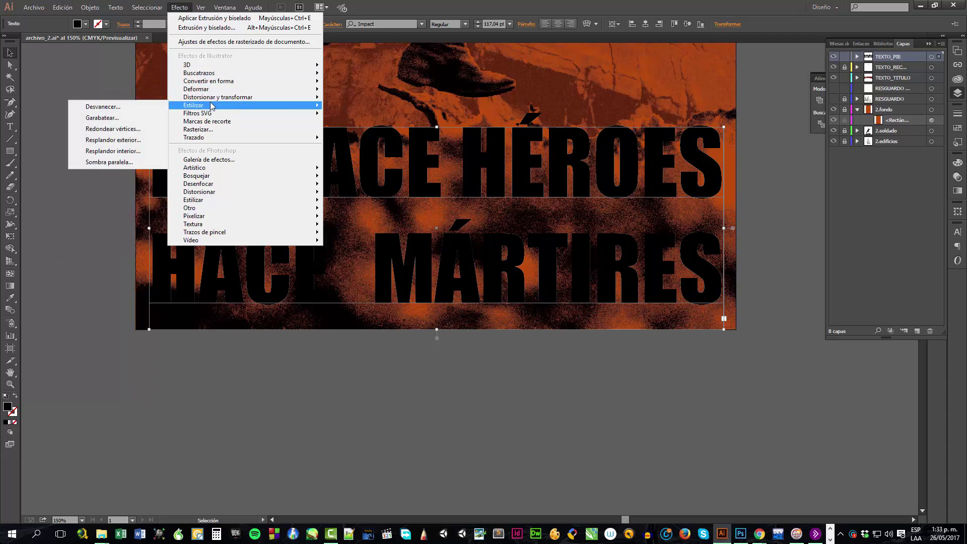
{"action": "left_click", "coordinate": [102, 162]}
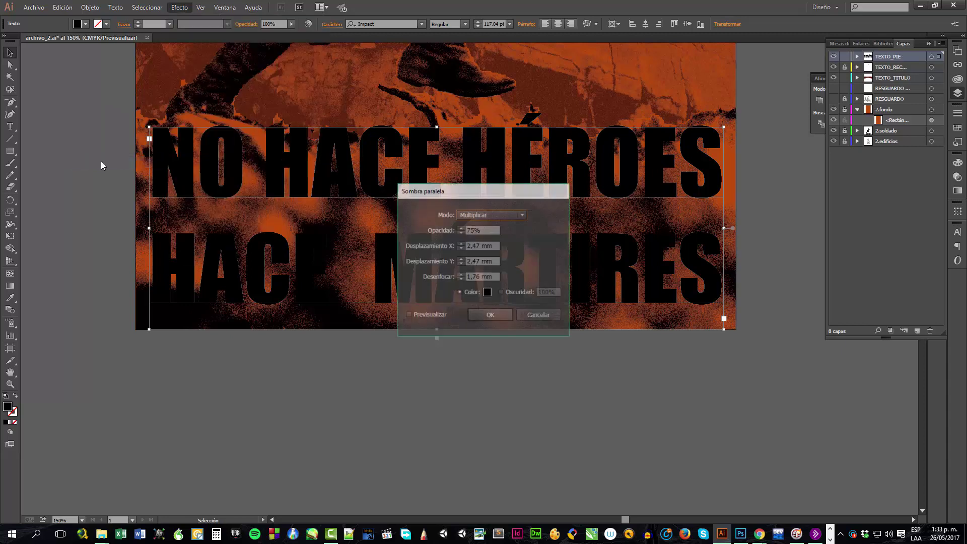
{"action": "left_click", "coordinate": [423, 313]}
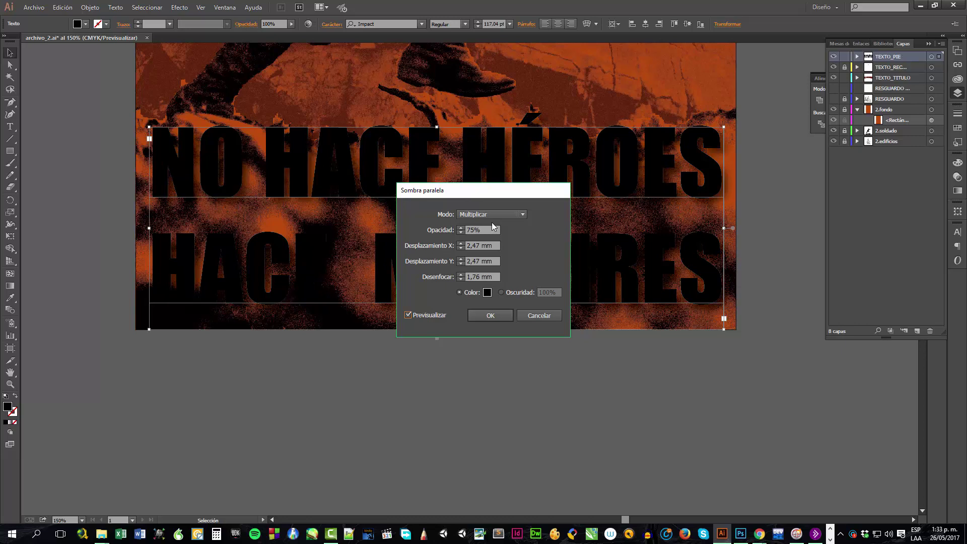
{"action": "left_click", "coordinate": [534, 316]}
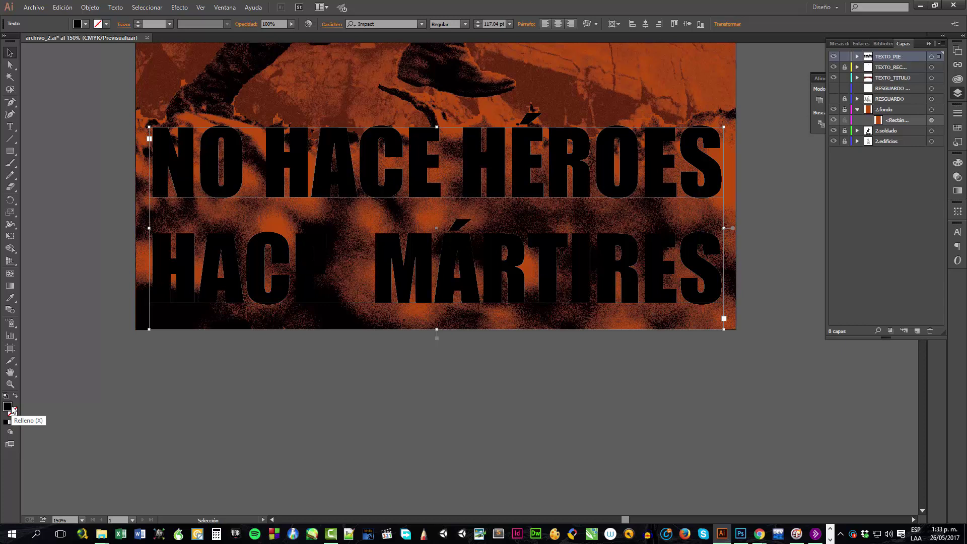
Start an outer glow effect on the footer text and set its glow colour to salmon orange FF996C.
{"action": "left_click", "coordinate": [186, 7]}
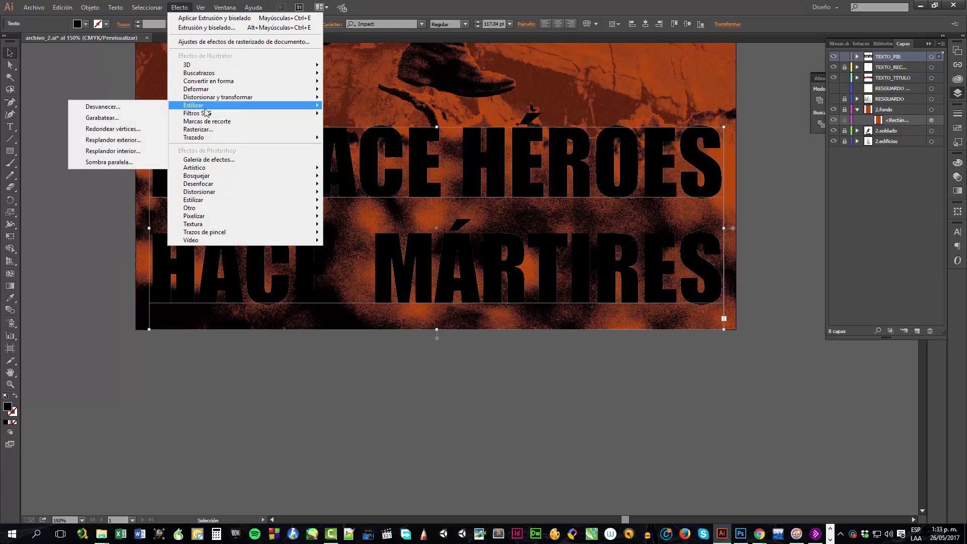
{"action": "left_click", "coordinate": [113, 141]}
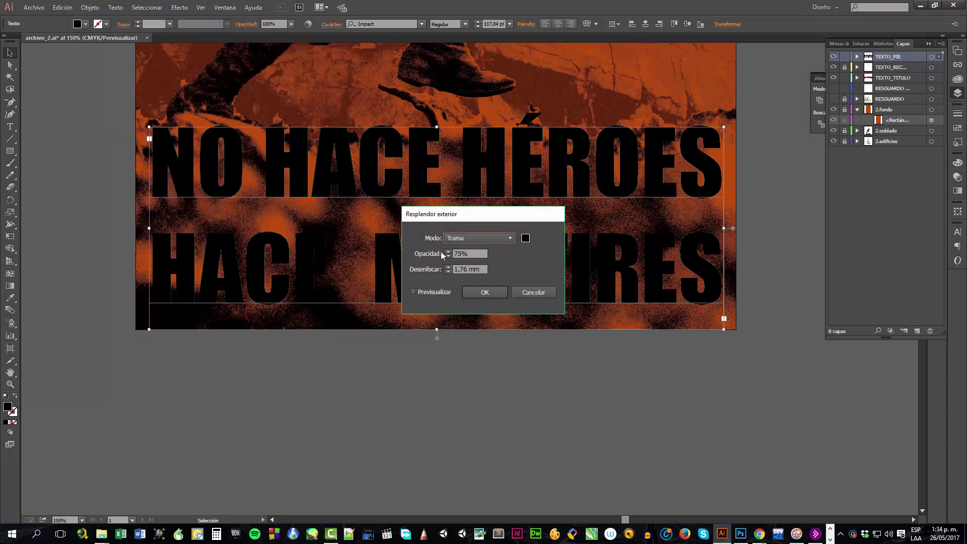
{"action": "left_click", "coordinate": [524, 240]}
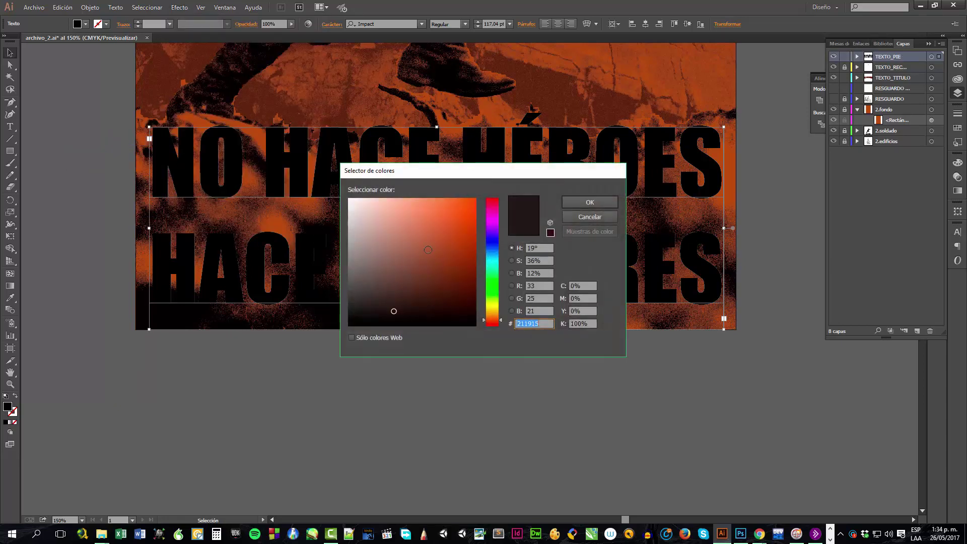
{"action": "left_click", "coordinate": [354, 197]}
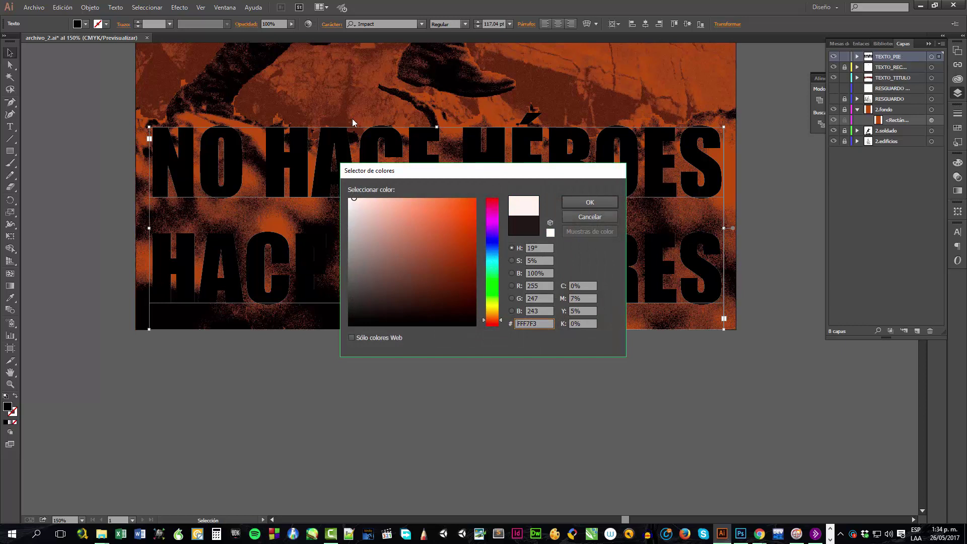
{"action": "mouse_move", "coordinate": [414, 213]}
{"action": "left_mouse_down"}
{"action": "mouse_move", "coordinate": [435, 205]}
{"action": "mouse_move", "coordinate": [423, 199]}
{"action": "left_mouse_up"}
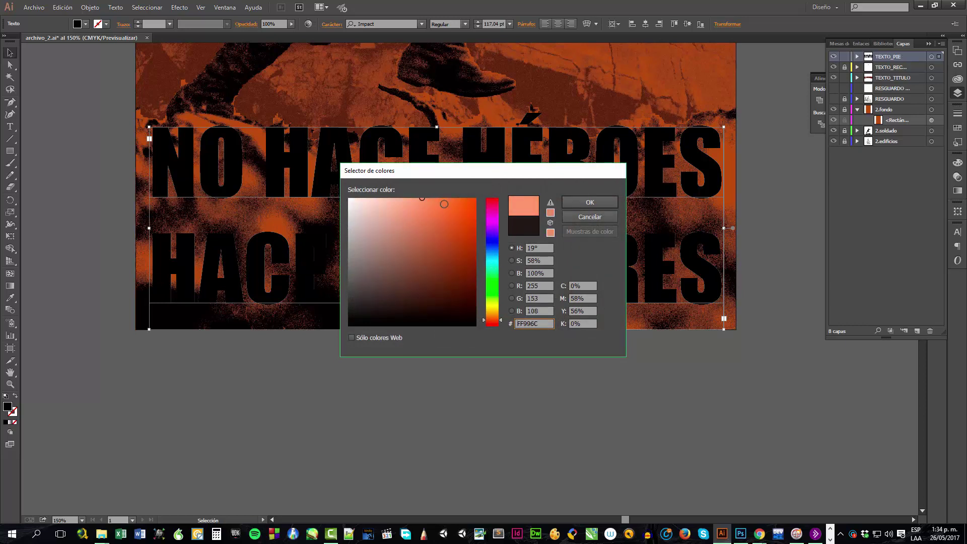
{"action": "left_click", "coordinate": [589, 202]}
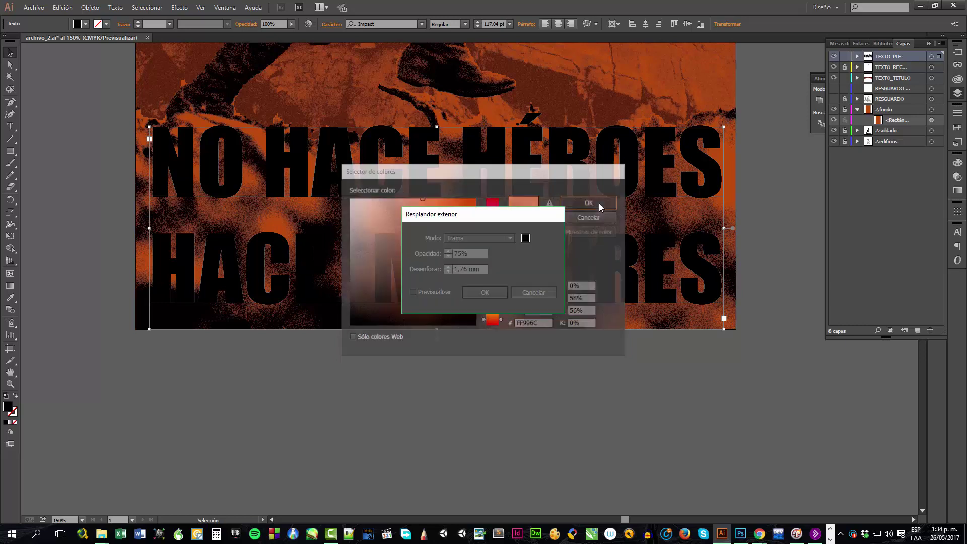
Set the footer text's outer glow opacity to 100% with the preview on, and apply the effect.
{"action": "left_click", "coordinate": [424, 293]}
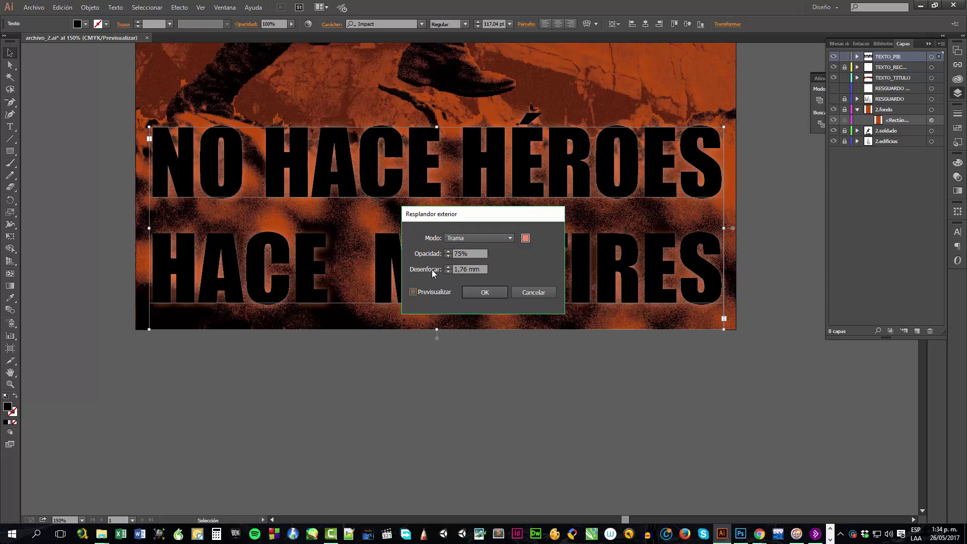
{"action": "left_click", "coordinate": [464, 254]}
{"action": "type", "text": "100"}
{"action": "left_click", "coordinate": [414, 292]}
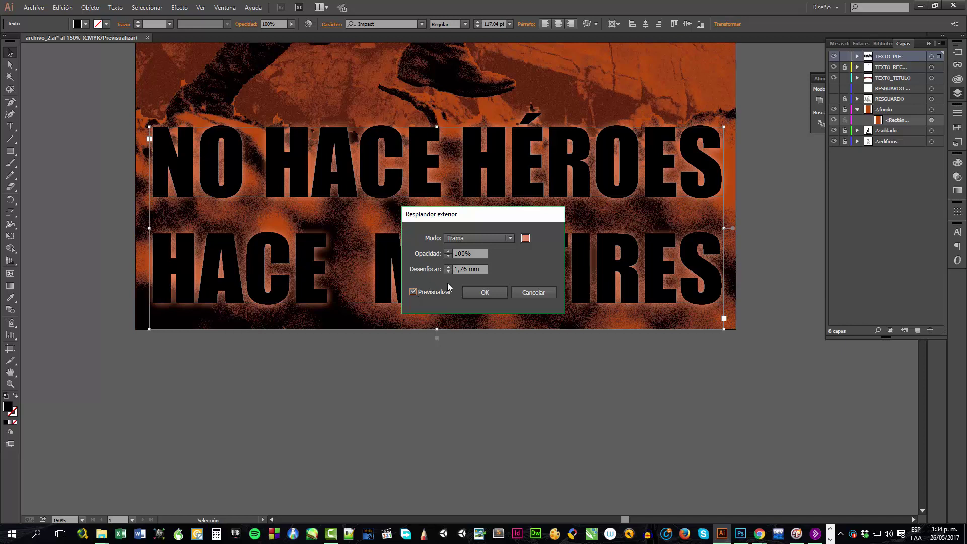
{"action": "left_click", "coordinate": [484, 293]}
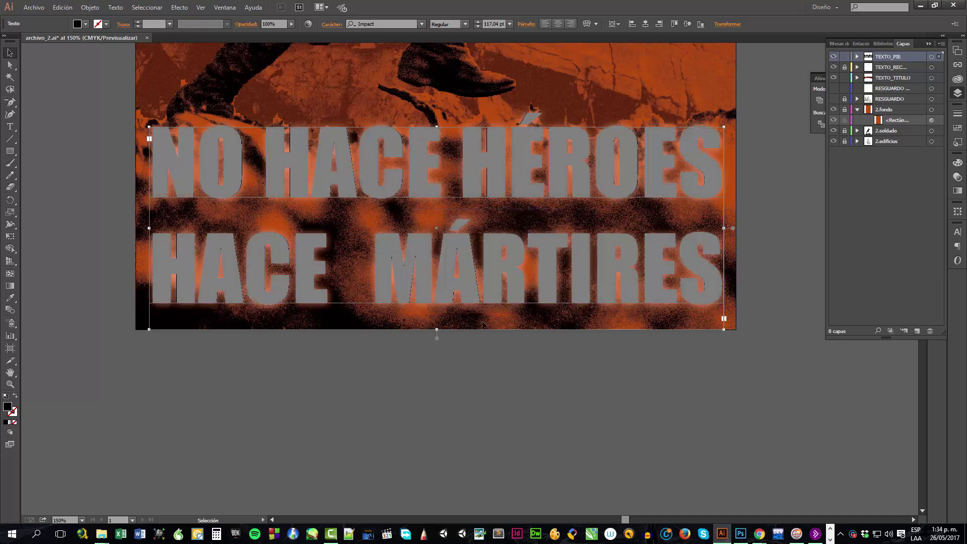
{"action": "left_click", "coordinate": [513, 397]}
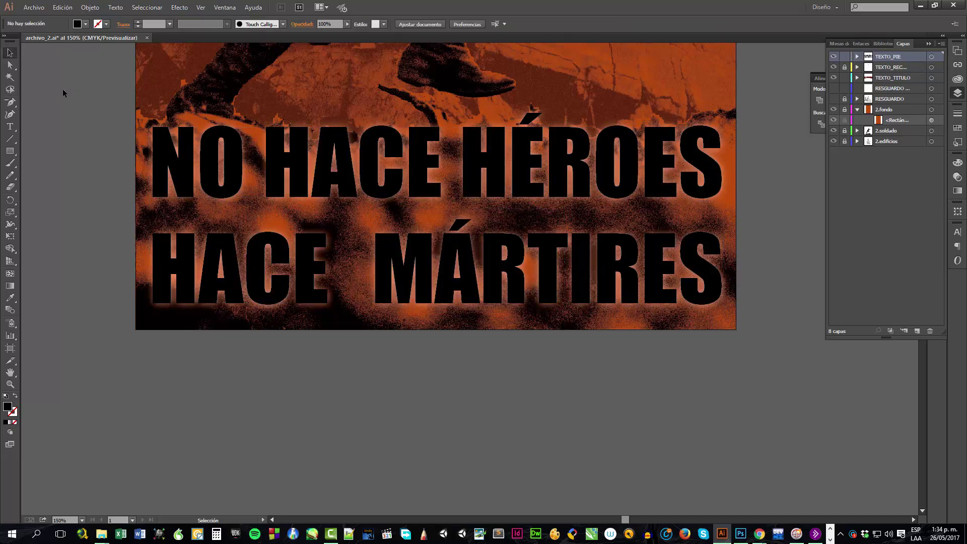
Fit the whole artboard in the window and examine the poster's overall composition, including the glow around the footer text.
{"action": "key", "text": "ctrl+minus"}
{"action": "key", "text": "ctrl+minus"}
{"action": "key", "text": "ctrl+minus"}
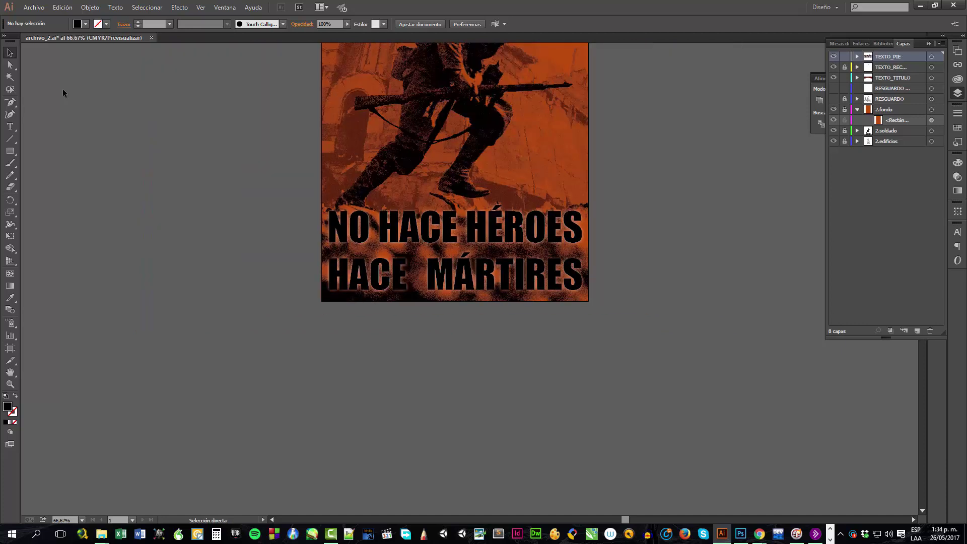
{"action": "key", "text": "ctrl+minus"}
{"action": "key", "text": "ctrl+minus"}
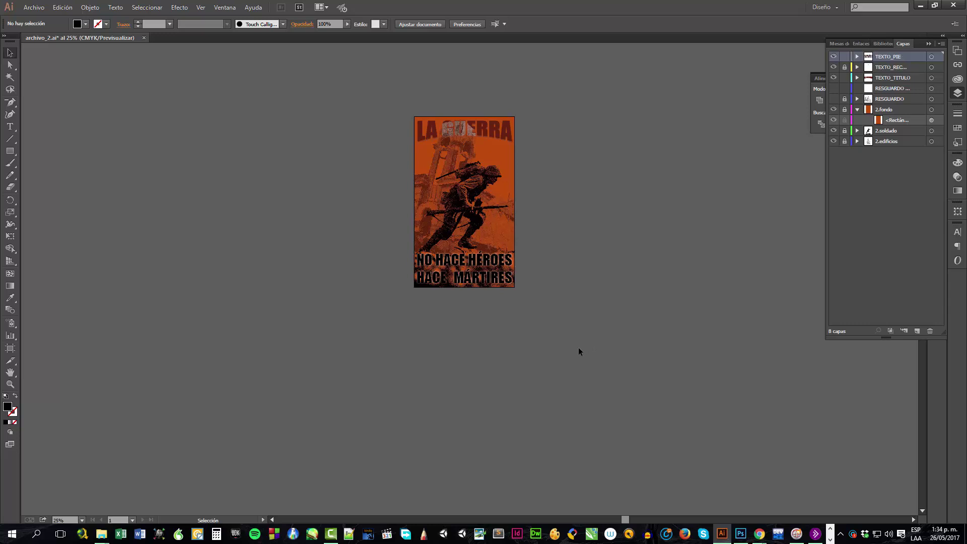
{"action": "key", "text": "z"}
{"action": "left_click", "coordinate": [407, 107]}
{"action": "left_click", "coordinate": [456, 220]}
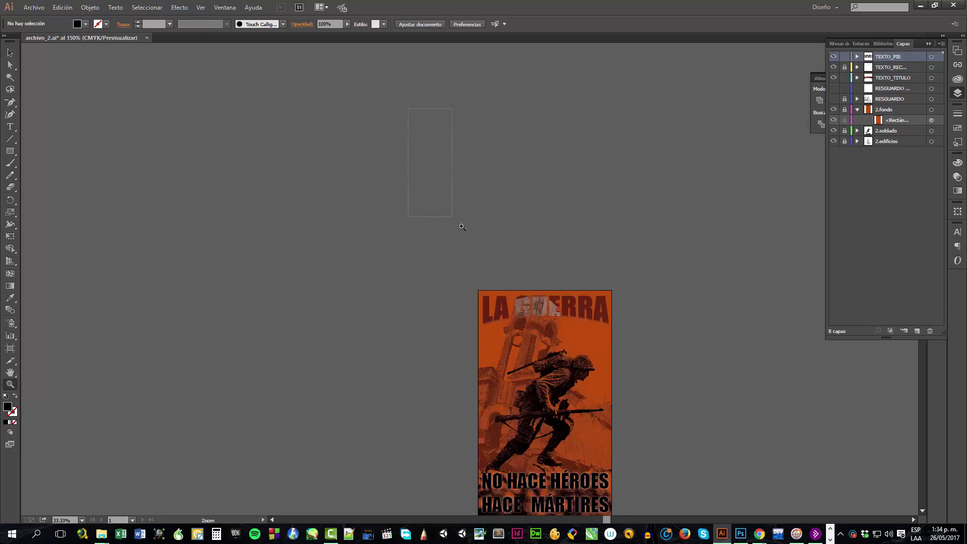
{"action": "key", "text": "ctrl+minus"}
{"action": "key", "text": "ctrl+minus"}
{"action": "key", "text": "ctrl+minus"}
{"action": "key", "text": "ctrl+minus"}
{"action": "key", "text": "ctrl+minus"}
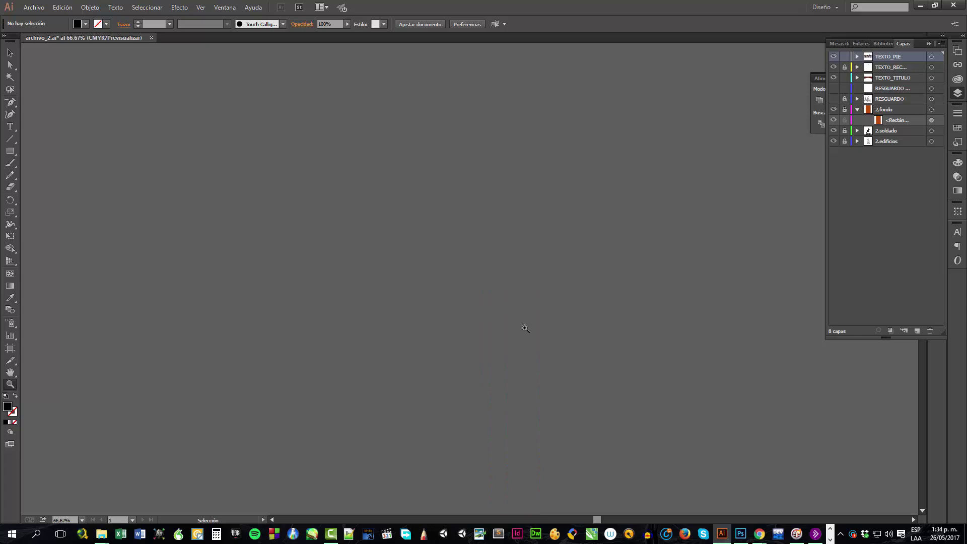
{"action": "key", "text": "ctrl+minus"}
{"action": "key", "text": "ctrl+minus"}
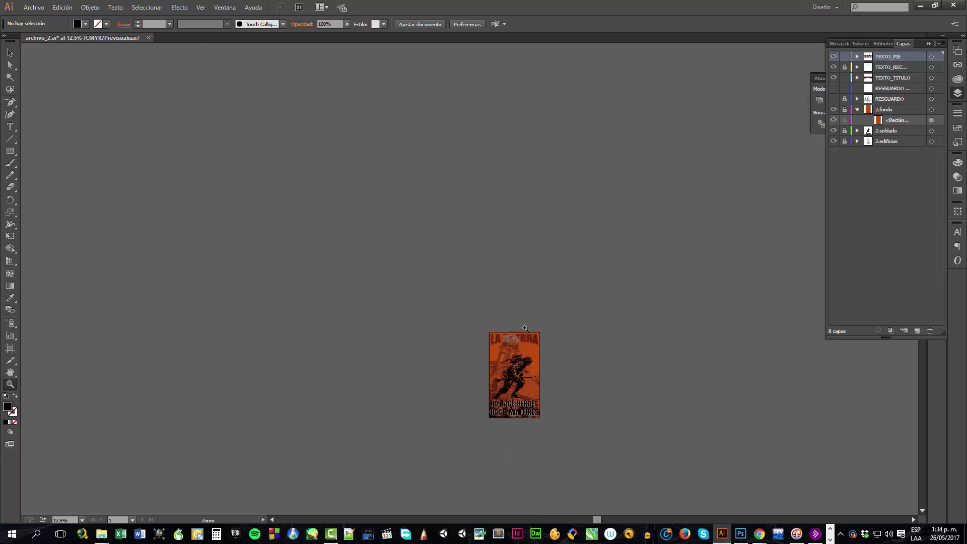
{"action": "left_click", "coordinate": [509, 374]}
{"action": "left_click", "coordinate": [509, 373]}
{"action": "left_click", "coordinate": [510, 374]}
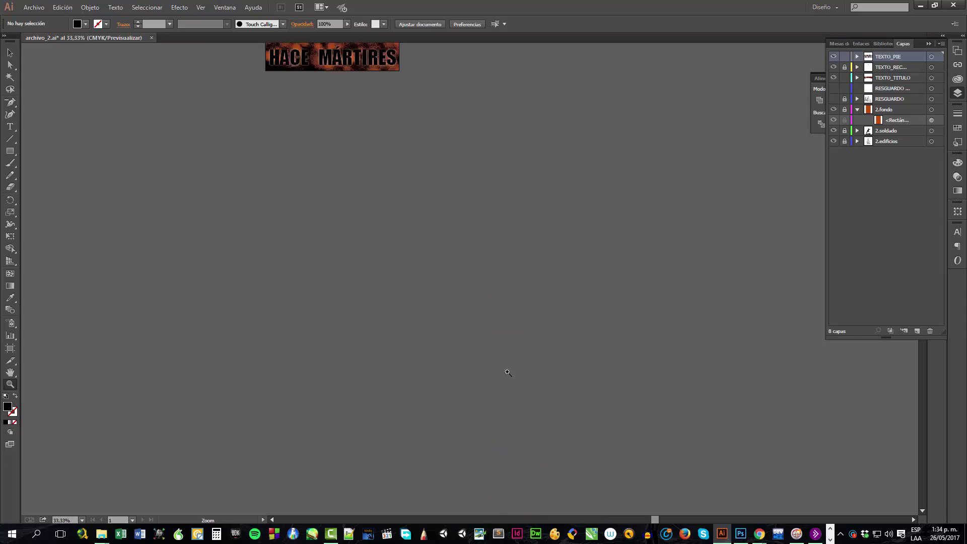
{"action": "left_click_drag", "start_coordinate": [466, 251], "coordinate": [550, 425]}
{"action": "left_click_drag", "start_coordinate": [487, 239], "coordinate": [508, 367]}
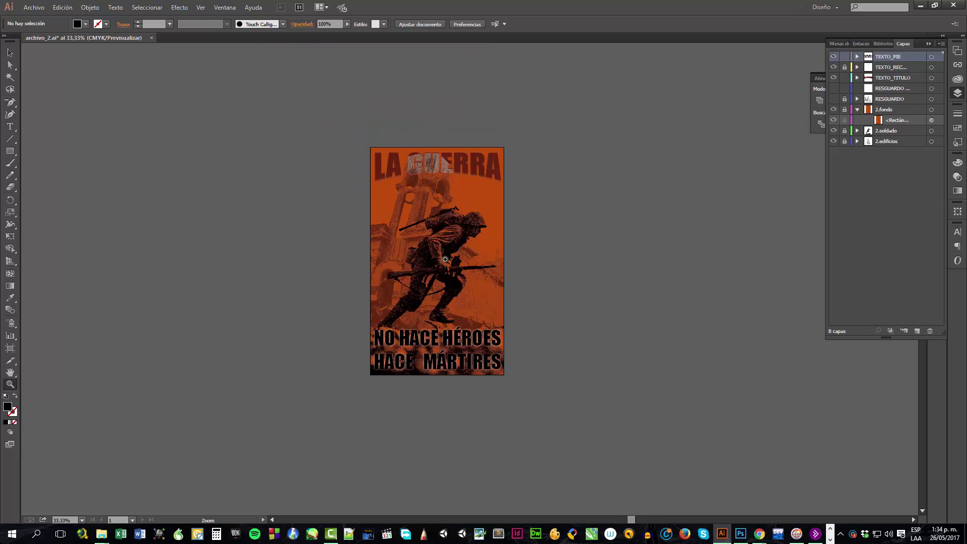
{"action": "left_click", "coordinate": [200, 7]}
{"action": "mouse_move", "coordinate": [217, 64]}
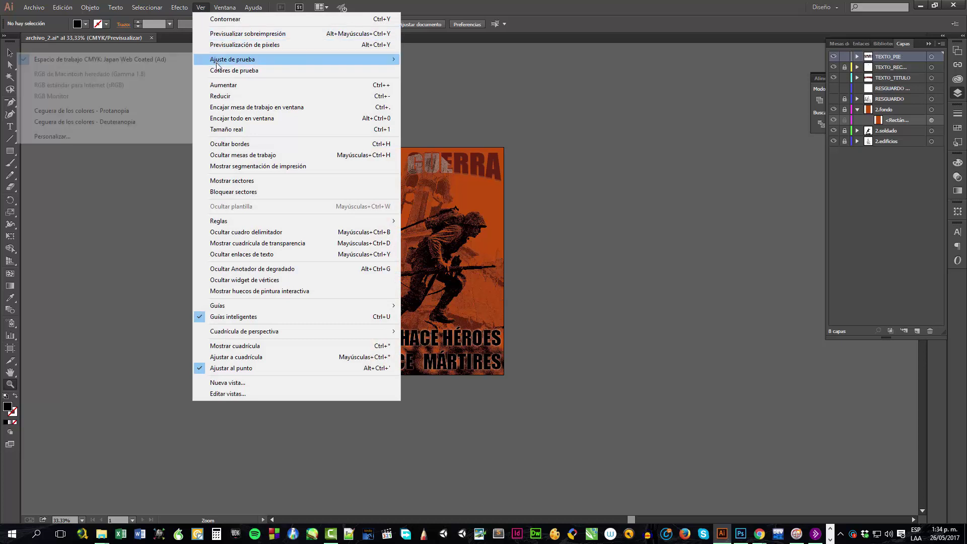
{"action": "left_click", "coordinate": [237, 107]}
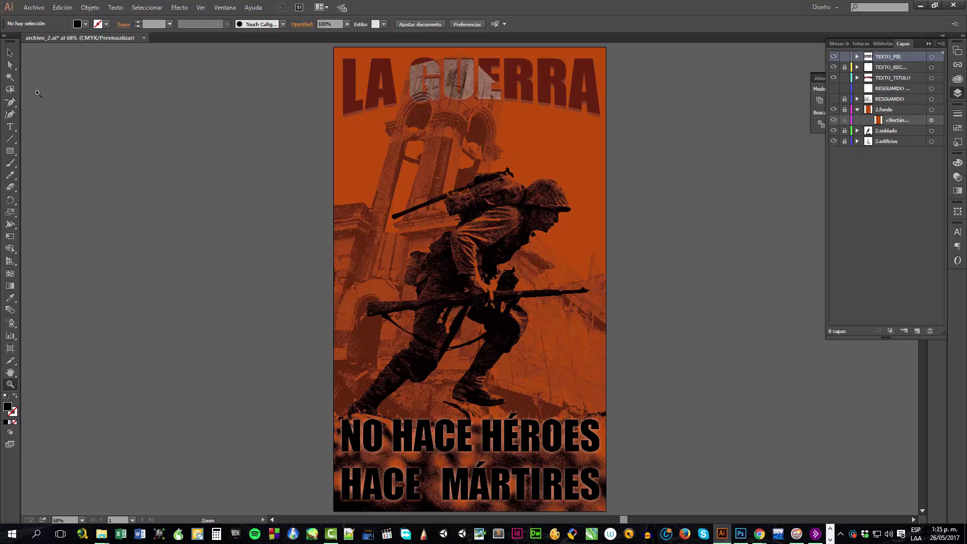
{"action": "key", "text": "v"}
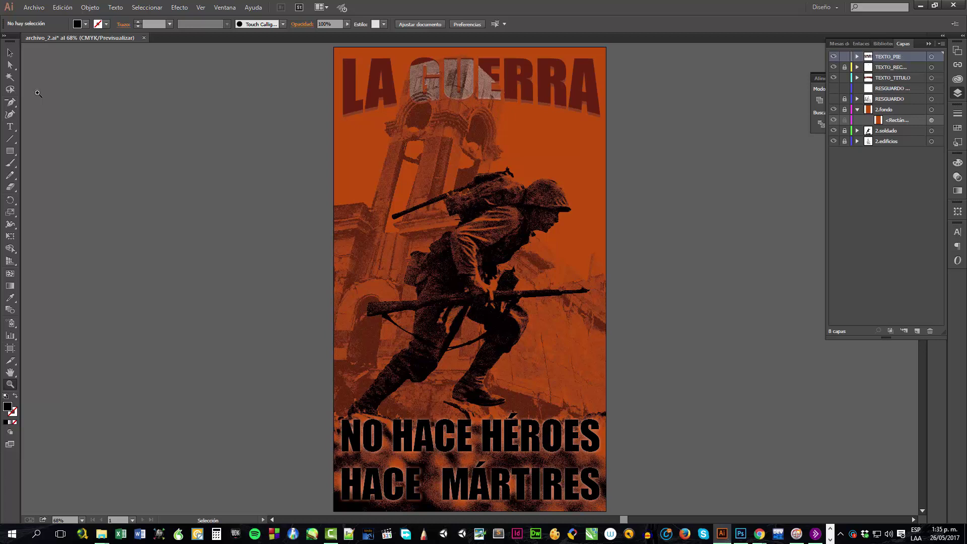